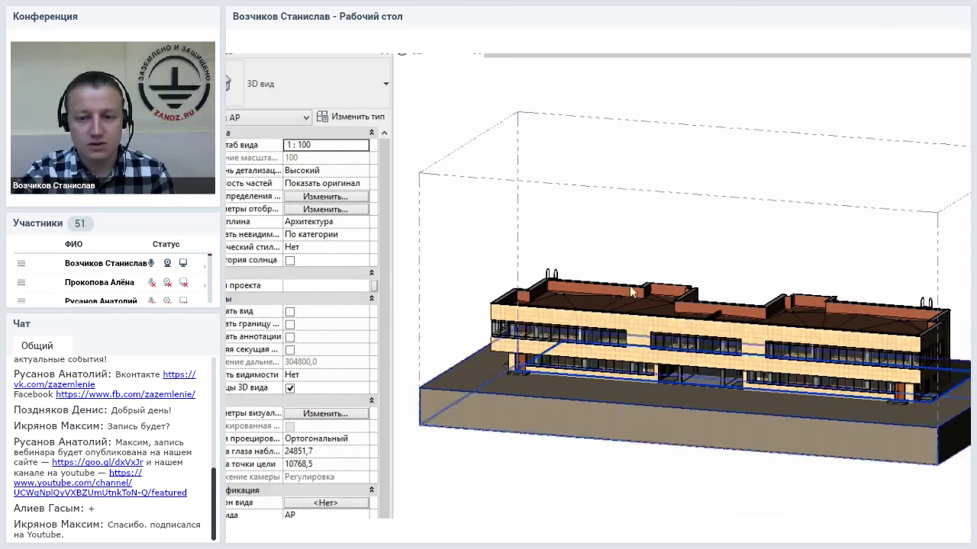
Step: Orbit the 3D building view and move the newly opened collaboration dialog into place
{"action": "mouse_move", "coordinate": [696, 245]}
{"action": "middle_mouse_down", "text": "shift"}
{"action": "mouse_move", "coordinate": [689, 275]}
{"action": "mouse_move", "coordinate": [684, 265]}
{"action": "middle_mouse_up", "text": "shift"}
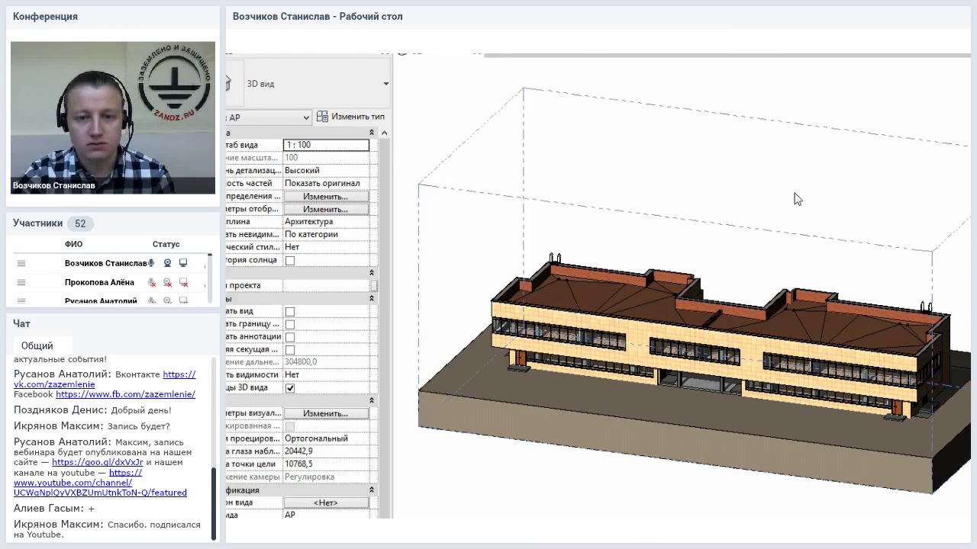
{"action": "middle_click_drag", "start_coordinate": [725, 225], "coordinate": [720, 218], "text": "shift"}
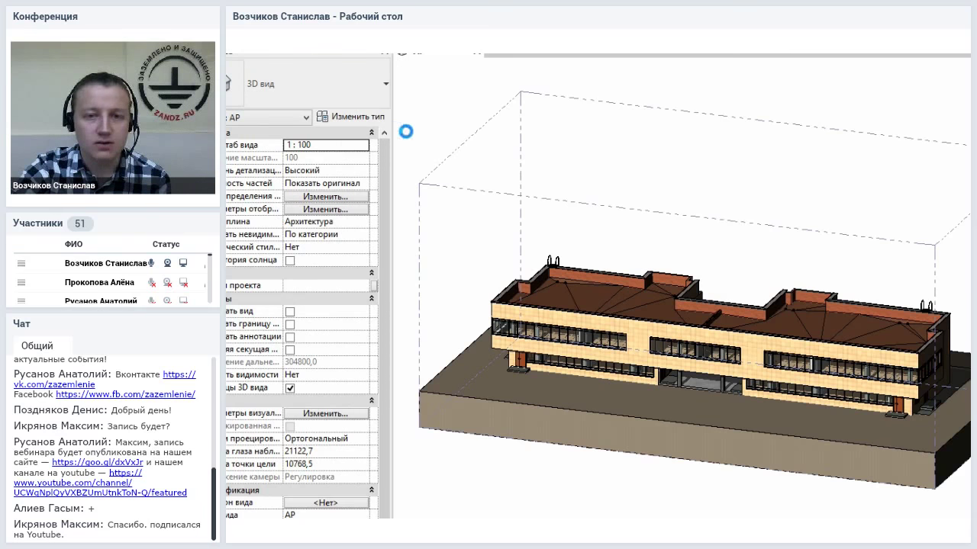
{"action": "left_click_drag", "start_coordinate": [504, 138], "coordinate": [490, 77]}
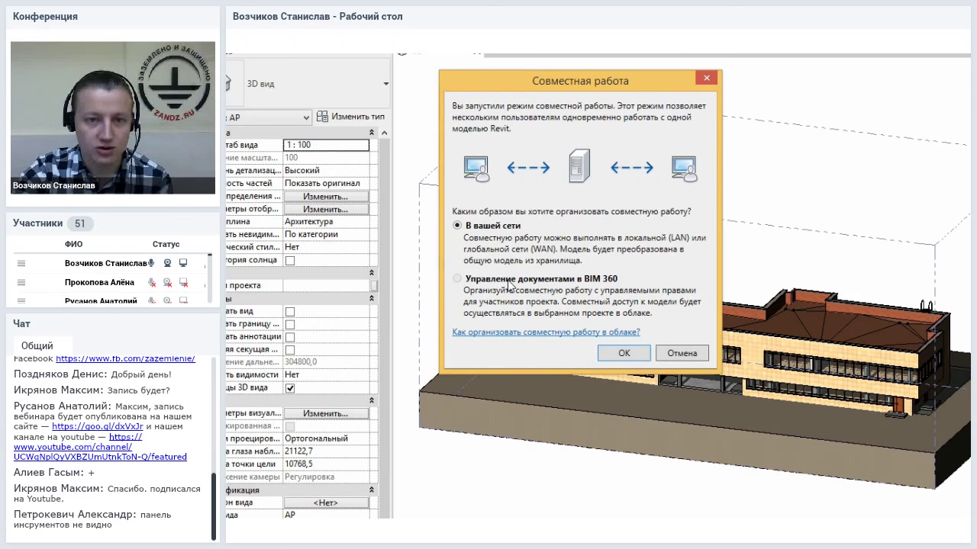
Step: Dismiss the collaboration dialog, hide the screen-share panel, and pan the 3D view slightly
{"action": "left_click_drag", "start_coordinate": [524, 85], "coordinate": [491, 81]}
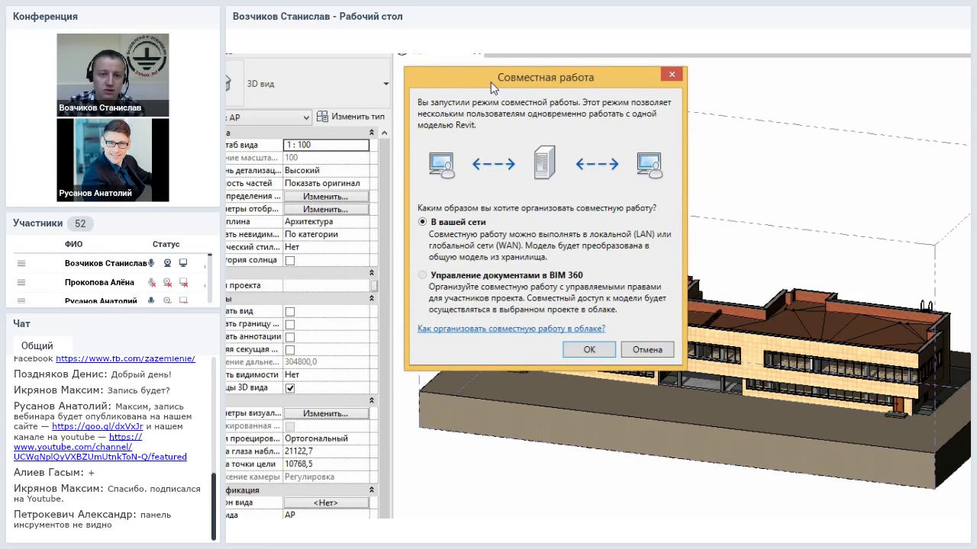
{"action": "left_click_drag", "start_coordinate": [491, 78], "coordinate": [485, 75]}
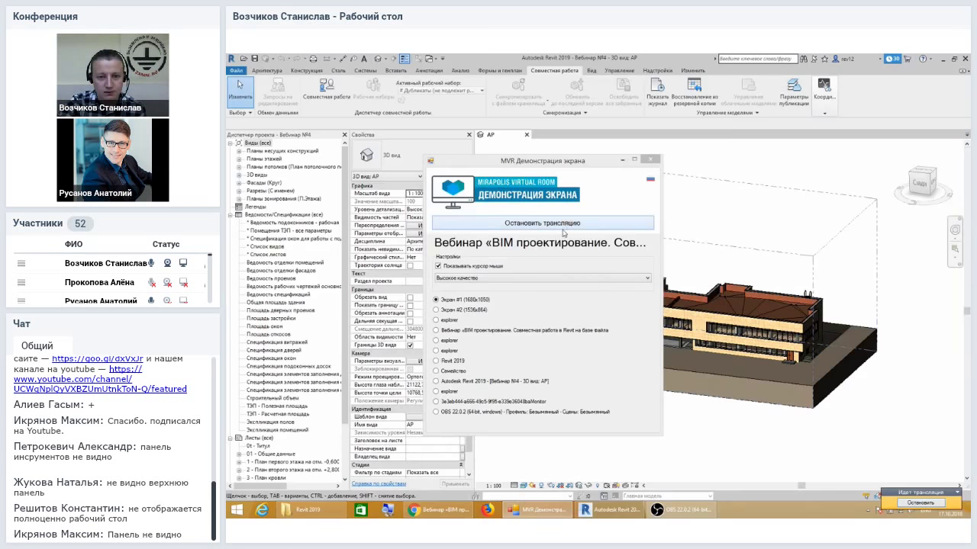
{"action": "left_click", "coordinate": [623, 161]}
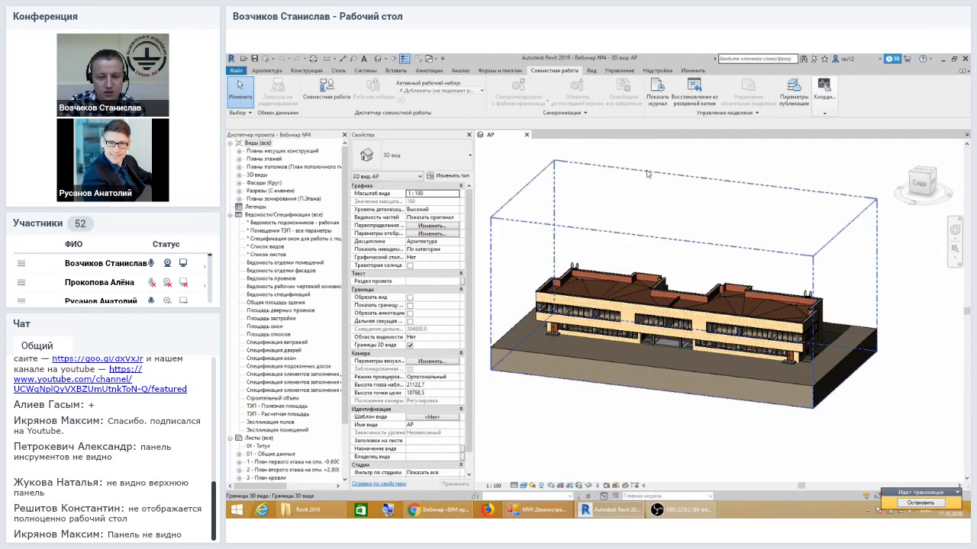
{"action": "middle_click_drag", "start_coordinate": [625, 229], "coordinate": [623, 233]}
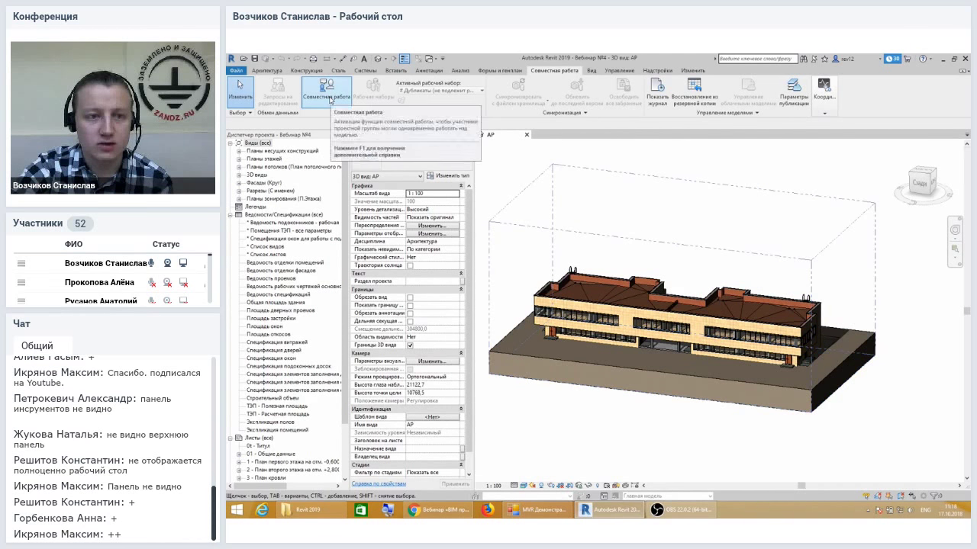
Step: Reopen the Collaborate dialog and leave 'В вашей сети' network collaboration selected
{"action": "left_click", "coordinate": [331, 97]}
{"action": "mouse_move", "coordinate": [583, 190]}
{"action": "left_mouse_down"}
{"action": "mouse_move", "coordinate": [556, 155]}
{"action": "mouse_move", "coordinate": [549, 167]}
{"action": "left_mouse_up"}
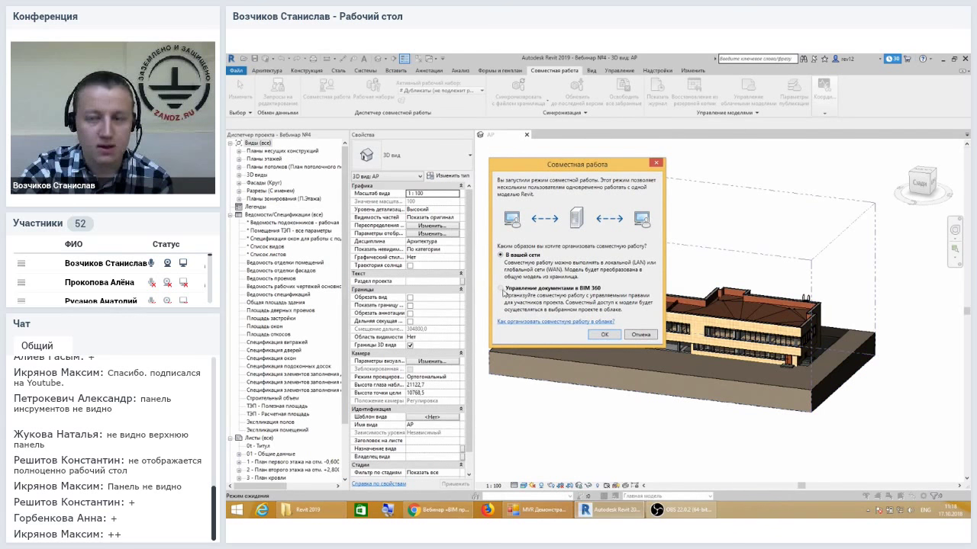
{"action": "left_click_drag", "start_coordinate": [557, 170], "coordinate": [549, 159]}
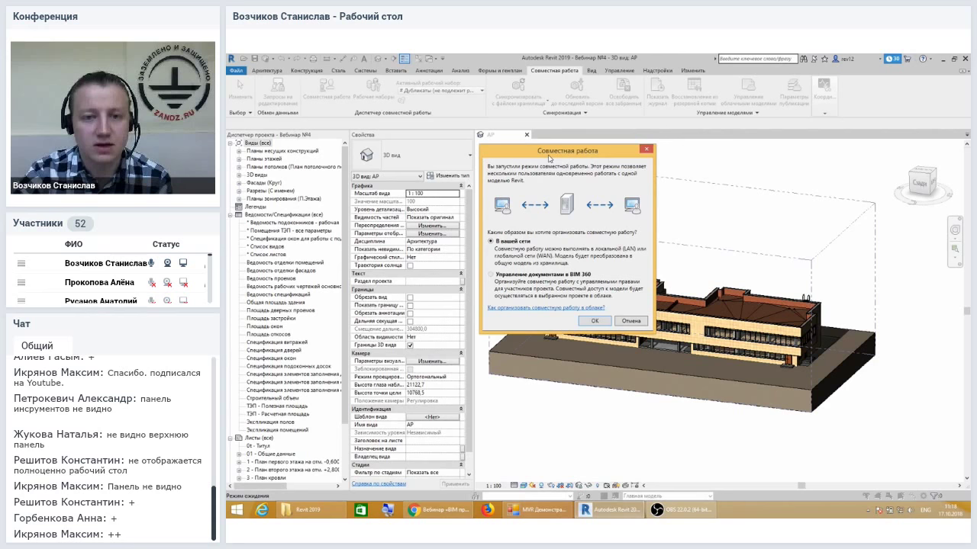
{"action": "left_click_drag", "start_coordinate": [550, 155], "coordinate": [547, 151]}
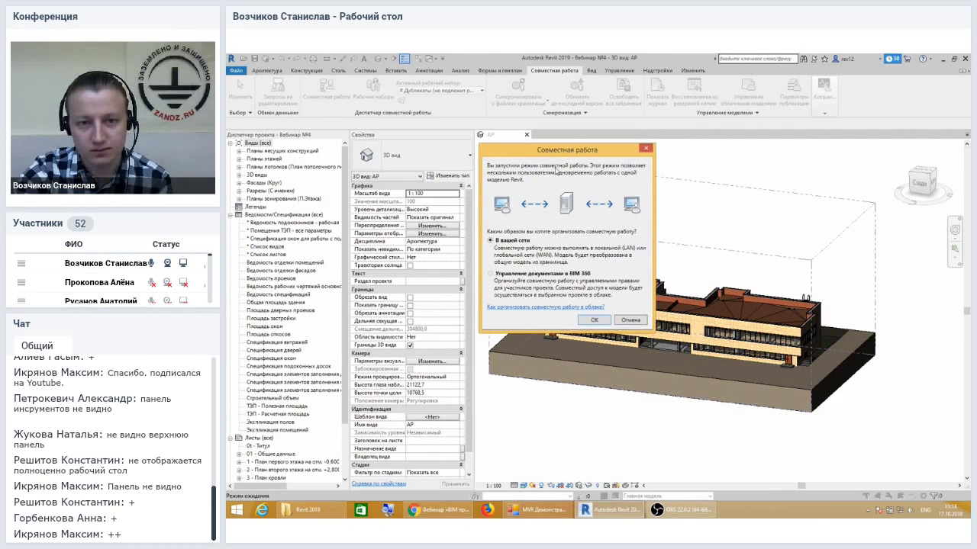
{"action": "left_click_drag", "start_coordinate": [565, 153], "coordinate": [564, 152]}
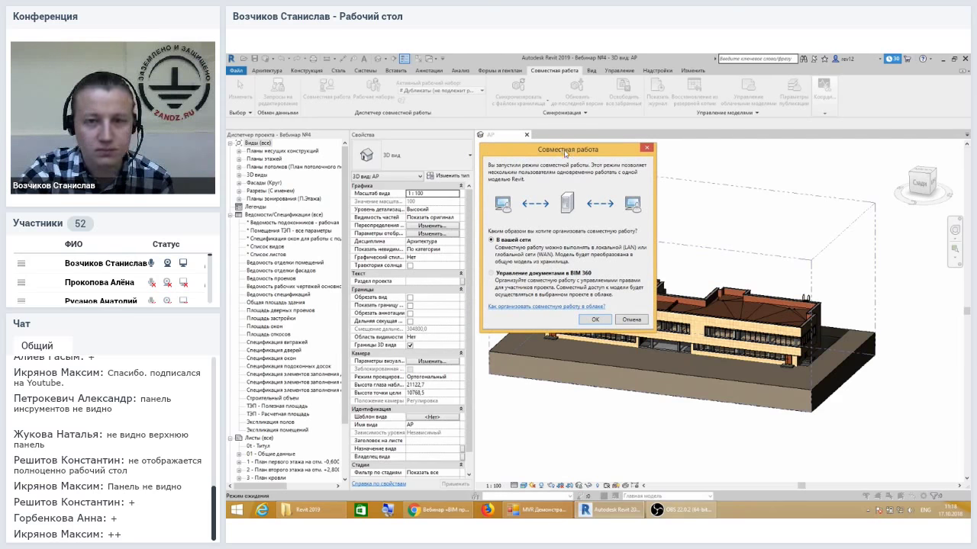
{"action": "left_click_drag", "start_coordinate": [565, 153], "coordinate": [565, 153]}
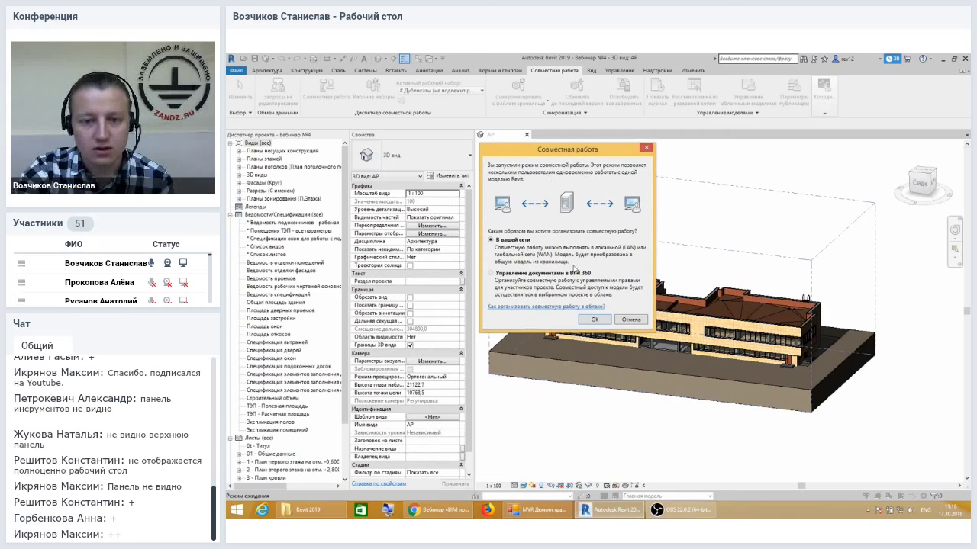
Step: Confirm network collaboration so worksharing starts with Рабочий набор1 active
{"action": "left_click", "coordinate": [594, 319]}
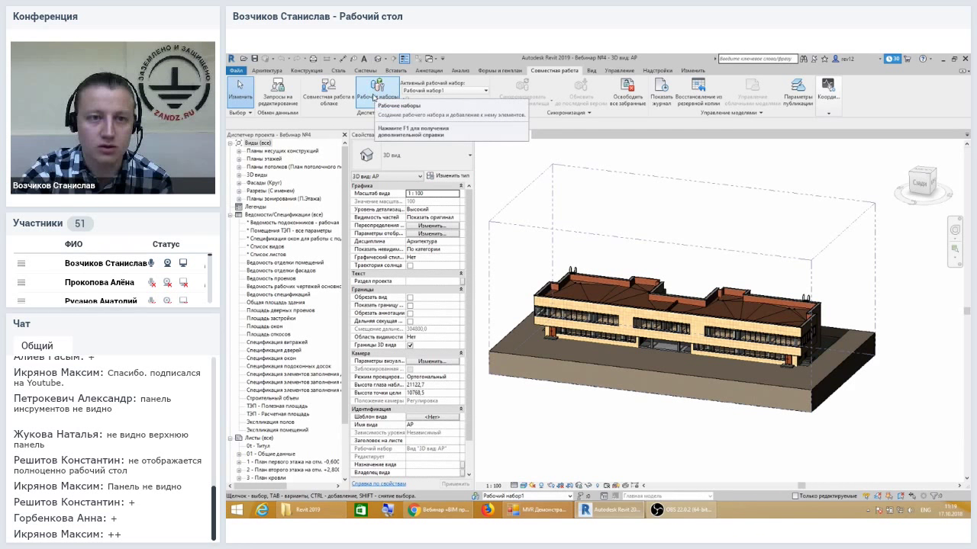
{"action": "left_click", "coordinate": [373, 97]}
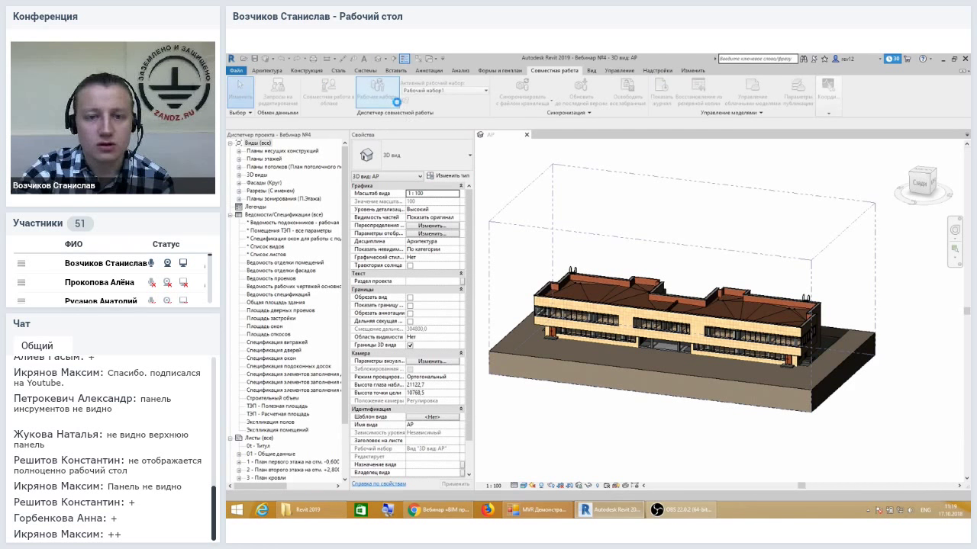
{"action": "mouse_move", "coordinate": [553, 188]}
{"action": "left_mouse_down"}
{"action": "mouse_move", "coordinate": [548, 146]}
{"action": "mouse_move", "coordinate": [553, 156]}
{"action": "left_mouse_up"}
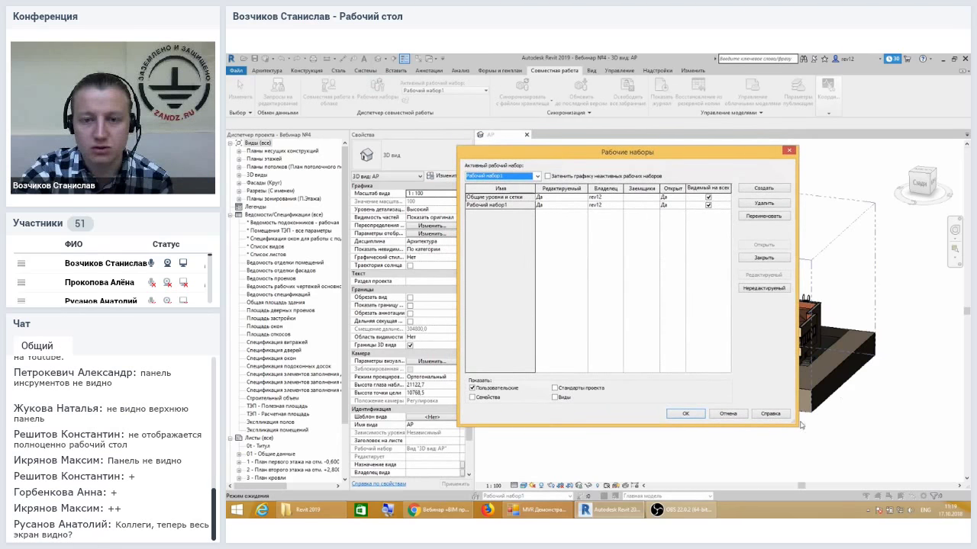
{"action": "left_click_drag", "start_coordinate": [796, 427], "coordinate": [815, 444]}
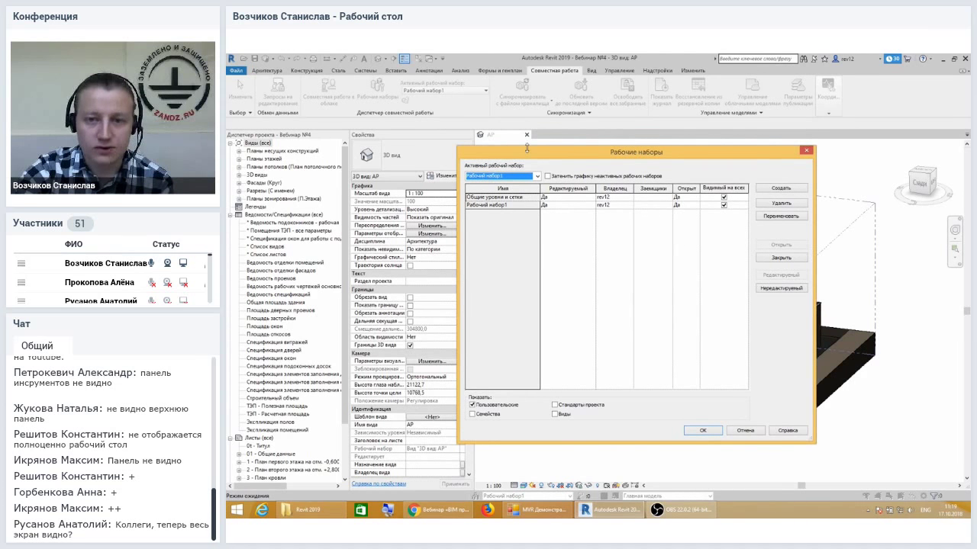
{"action": "left_click_drag", "start_coordinate": [527, 148], "coordinate": [528, 151]}
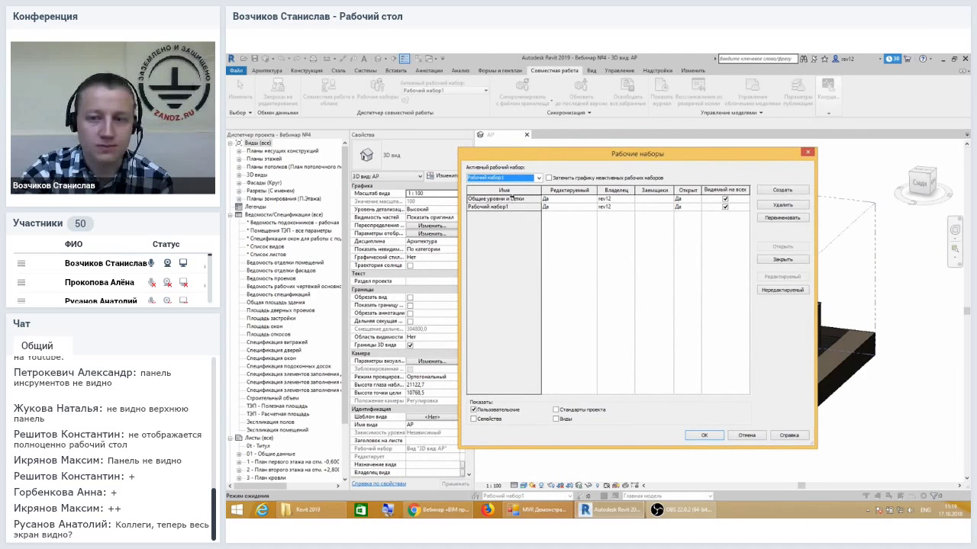
{"action": "left_click_drag", "start_coordinate": [513, 197], "coordinate": [599, 212]}
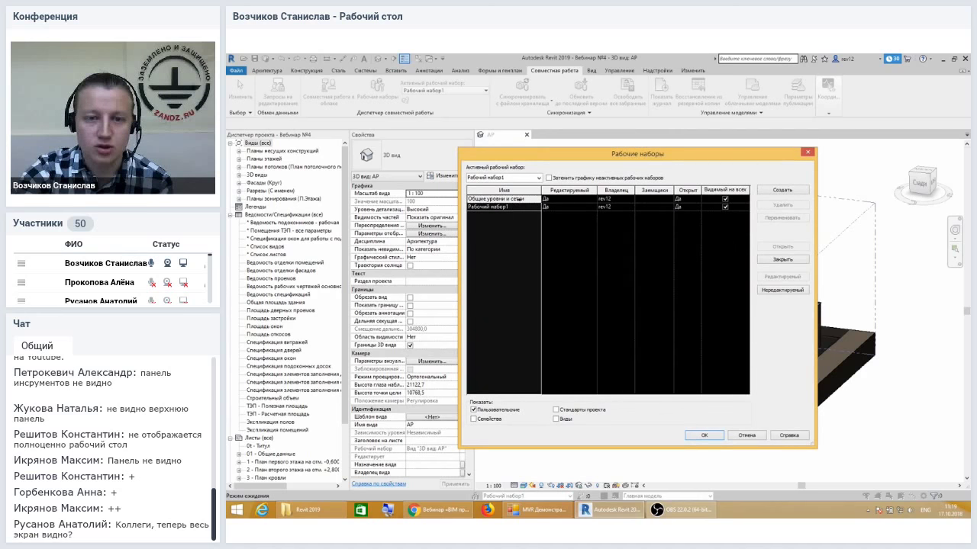
{"action": "left_click", "coordinate": [517, 207]}
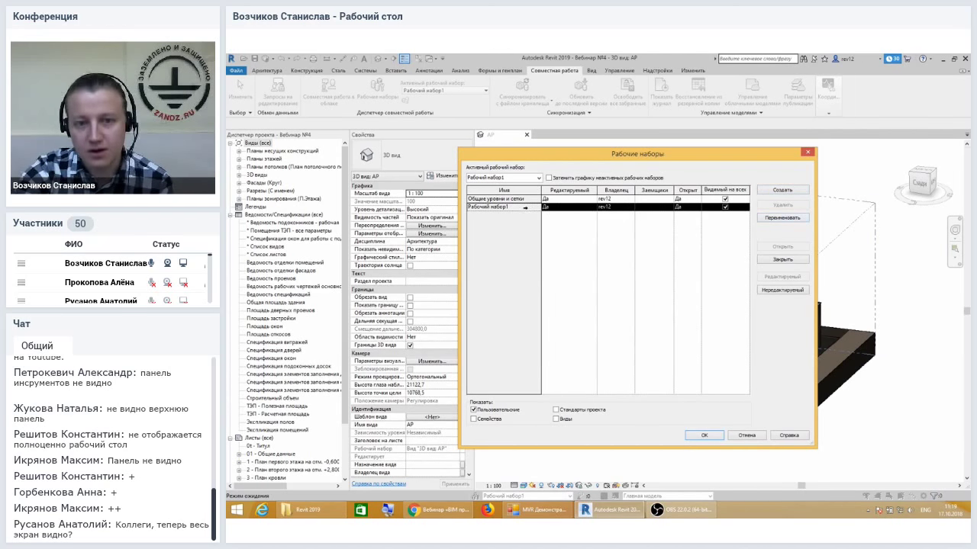
{"action": "left_click", "coordinate": [519, 198]}
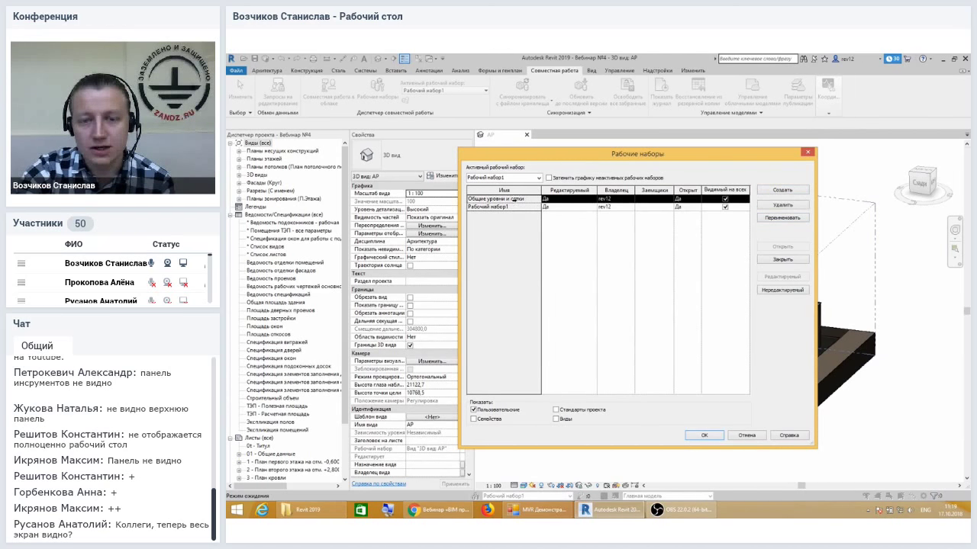
{"action": "left_click", "coordinate": [619, 197]}
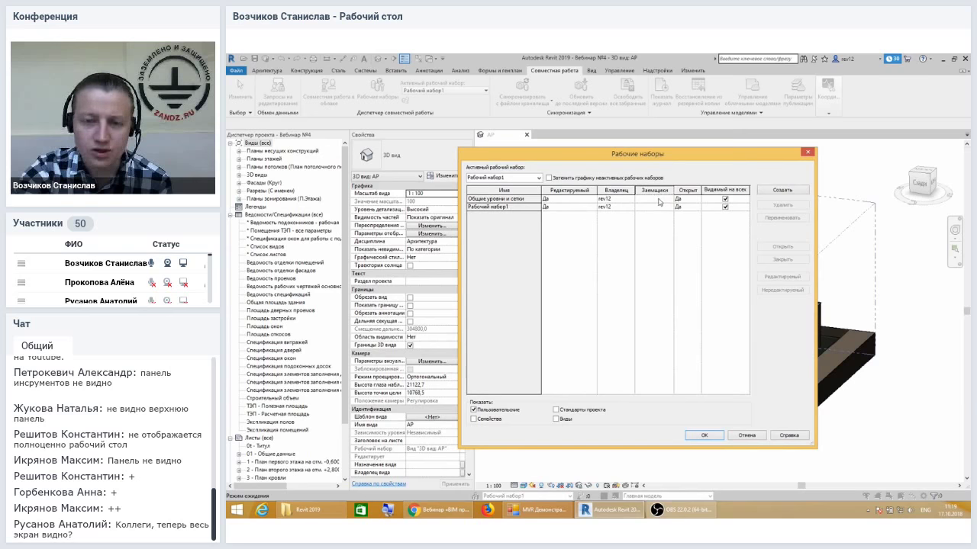
{"action": "left_click", "coordinate": [661, 199]}
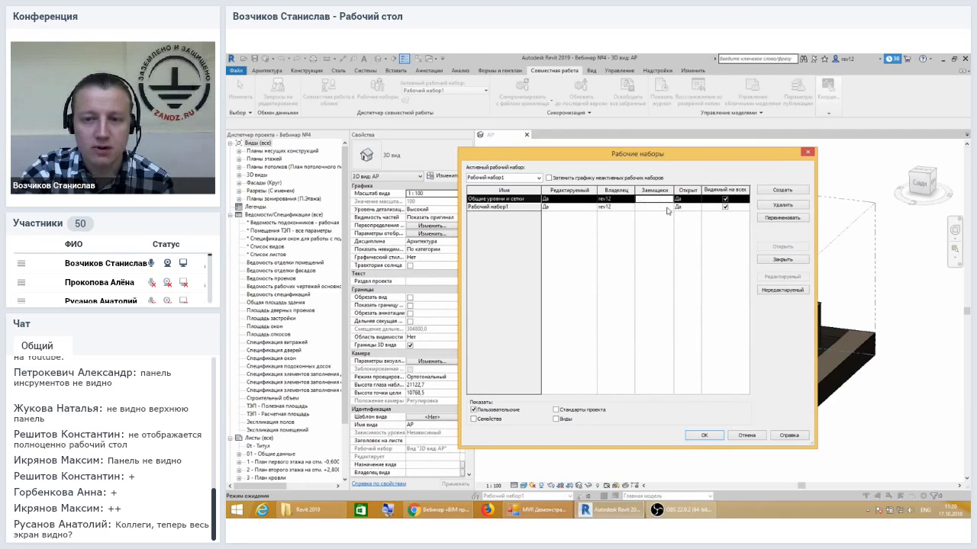
{"action": "left_click", "coordinate": [687, 200]}
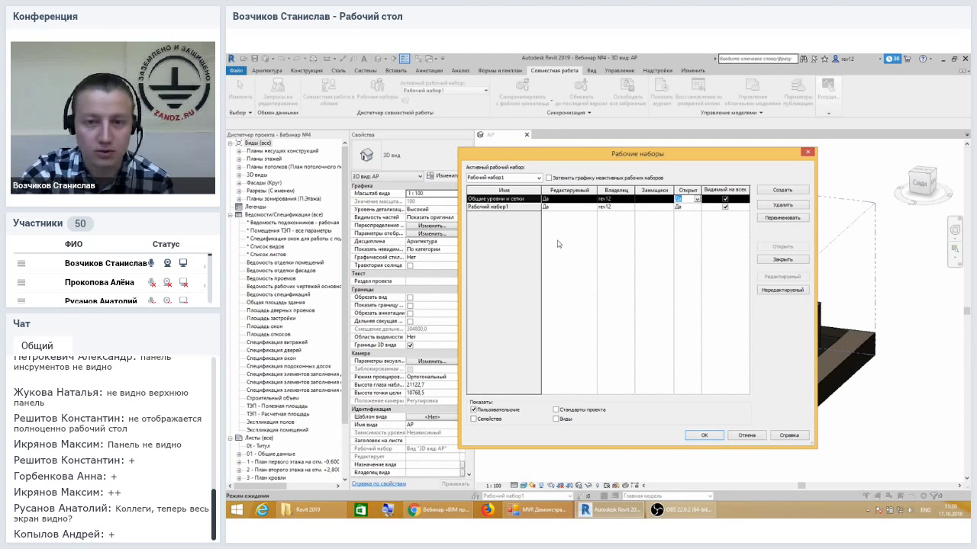
{"action": "left_click_drag", "start_coordinate": [608, 159], "coordinate": [584, 151]}
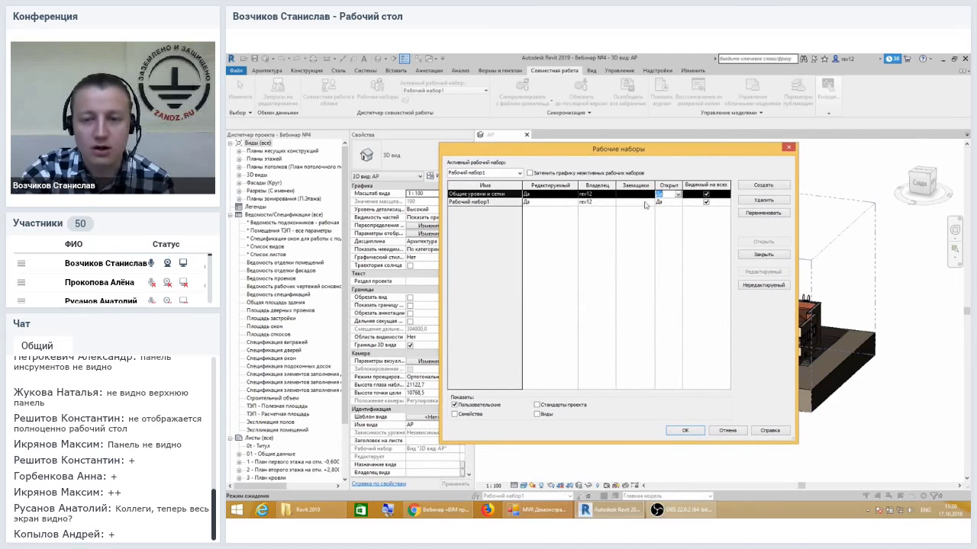
{"action": "left_click_drag", "start_coordinate": [689, 157], "coordinate": [682, 159]}
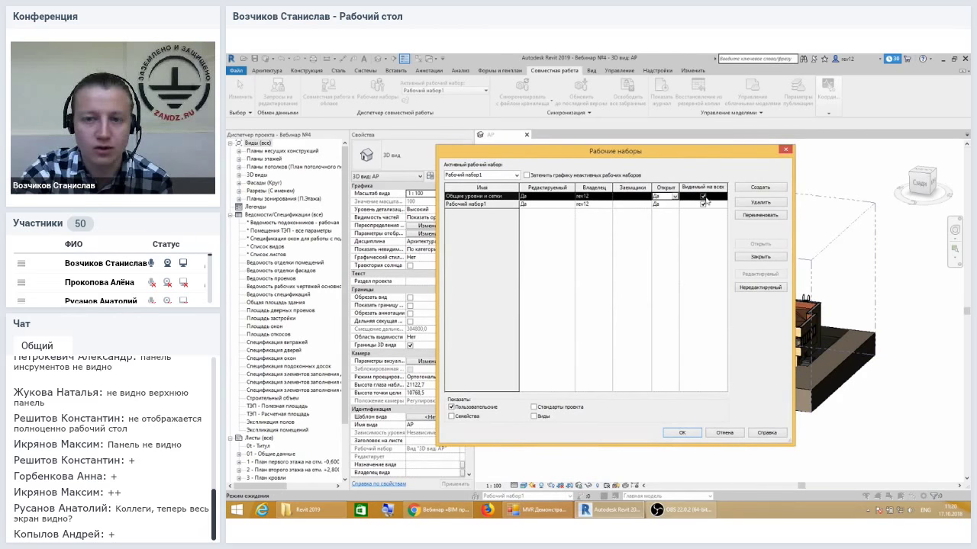
{"action": "left_click", "coordinate": [703, 197]}
{"action": "left_click", "coordinate": [674, 197]}
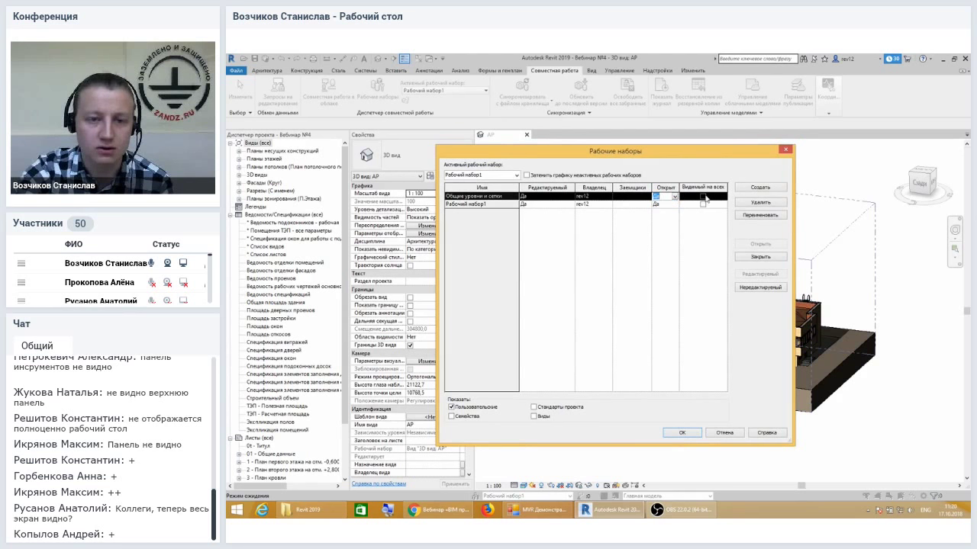
{"action": "left_click", "coordinate": [703, 197]}
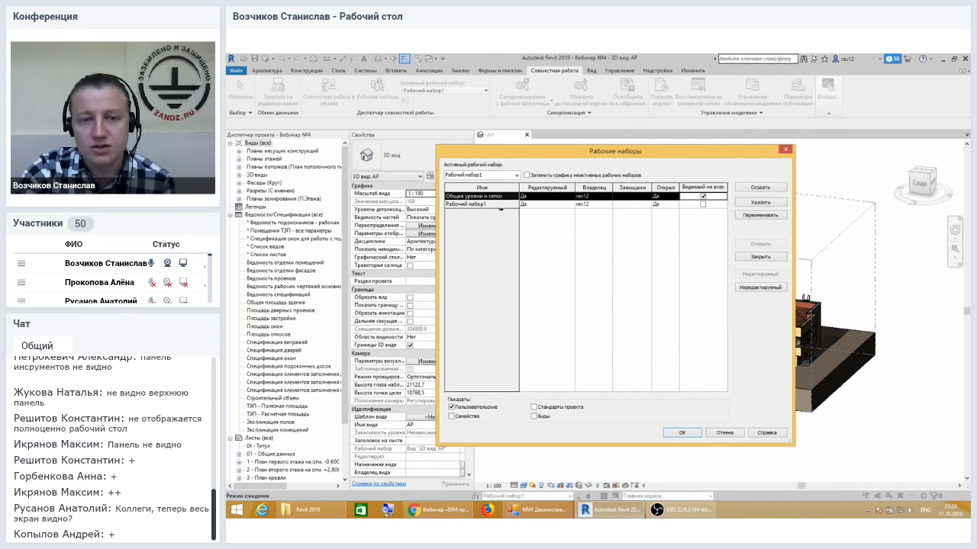
{"action": "left_click_drag", "start_coordinate": [489, 197], "coordinate": [503, 214]}
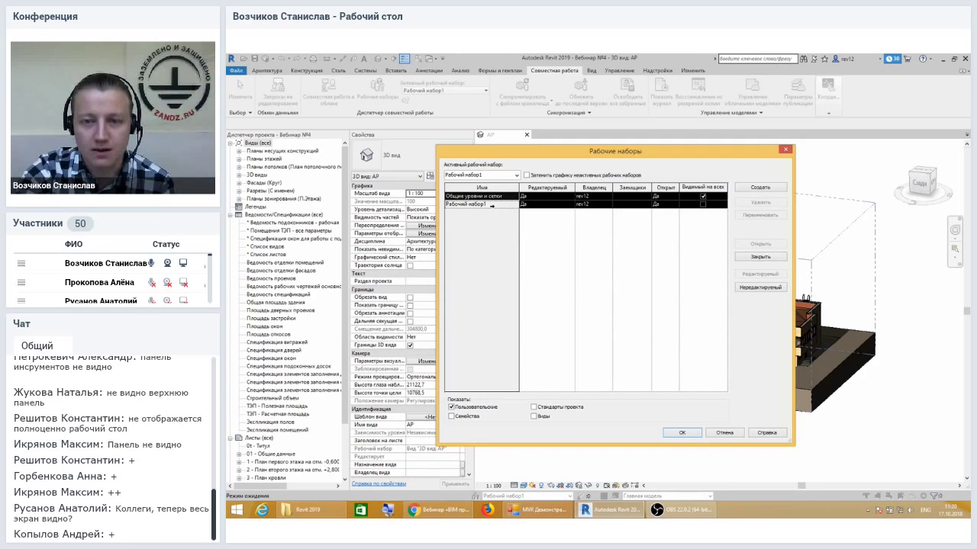
{"action": "left_click", "coordinate": [785, 149]}
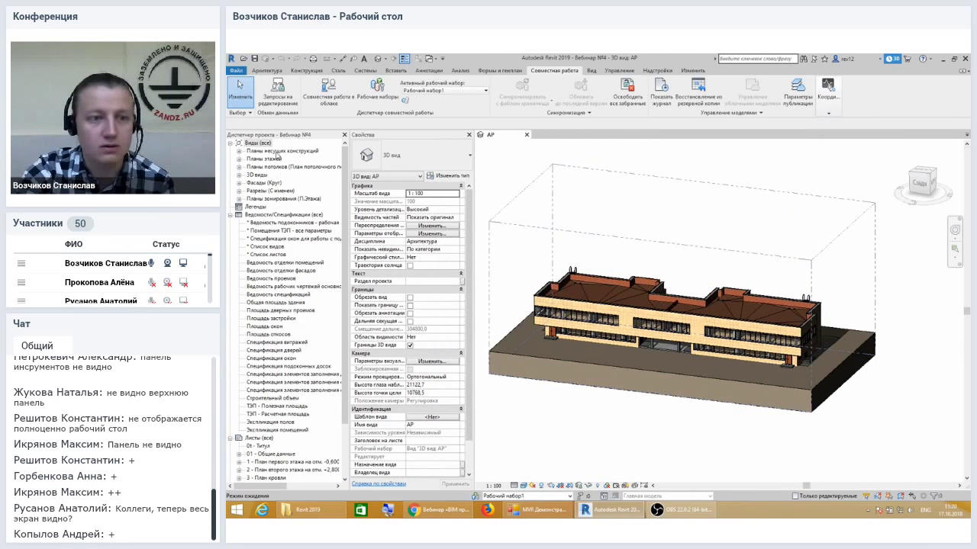
Step: Open the Этаж 1 floor plan and zoom into the building
{"action": "double_click", "coordinate": [267, 159]}
{"action": "double_click", "coordinate": [264, 198]}
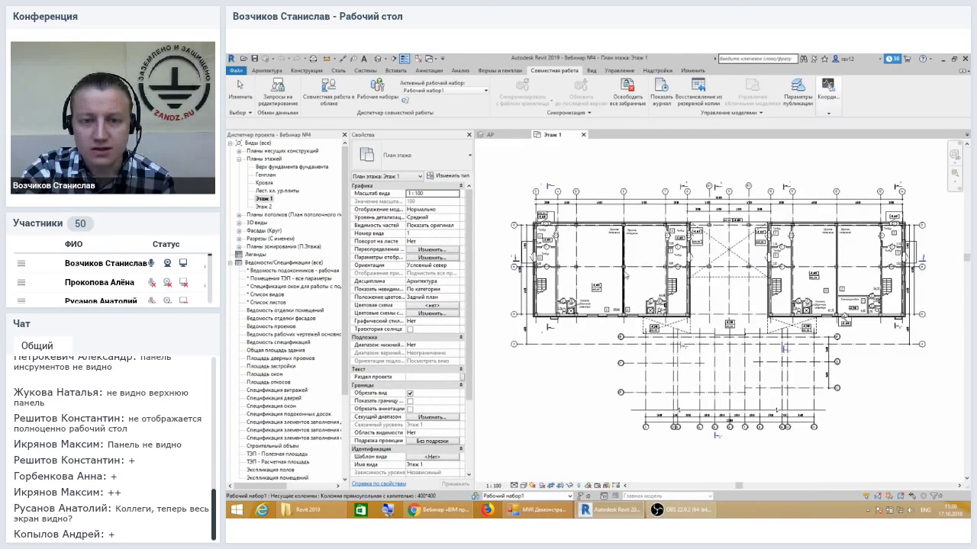
{"action": "scroll", "coordinate": [558, 242], "scroll_direction": "up", "scroll_amount": 3}
{"action": "middle_click_drag", "start_coordinate": [564, 245], "coordinate": [585, 262]}
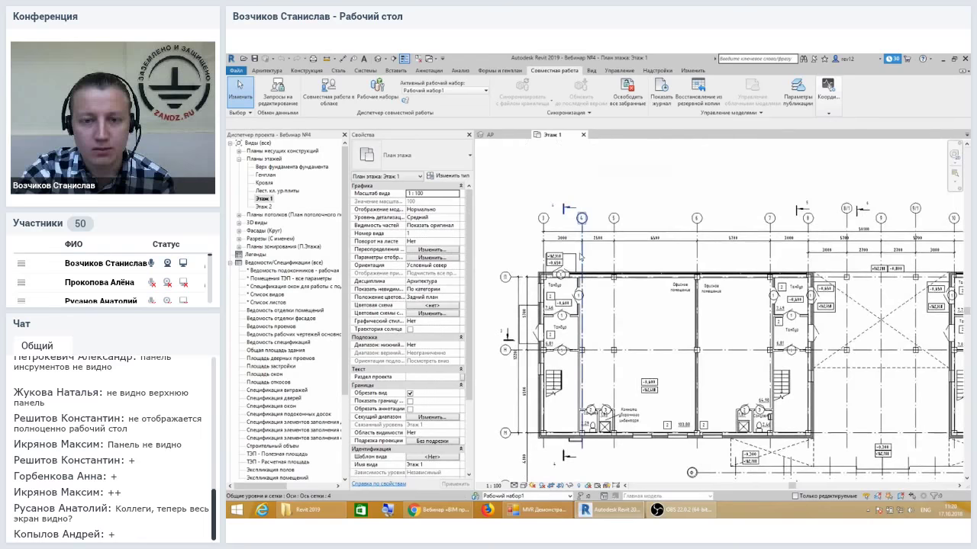
{"action": "scroll", "coordinate": [538, 191], "scroll_direction": "up", "scroll_amount": 3}
Step: Inspect grid line 4's Workset, leaving it on Общие уровни и сетки
{"action": "left_click", "coordinate": [583, 229]}
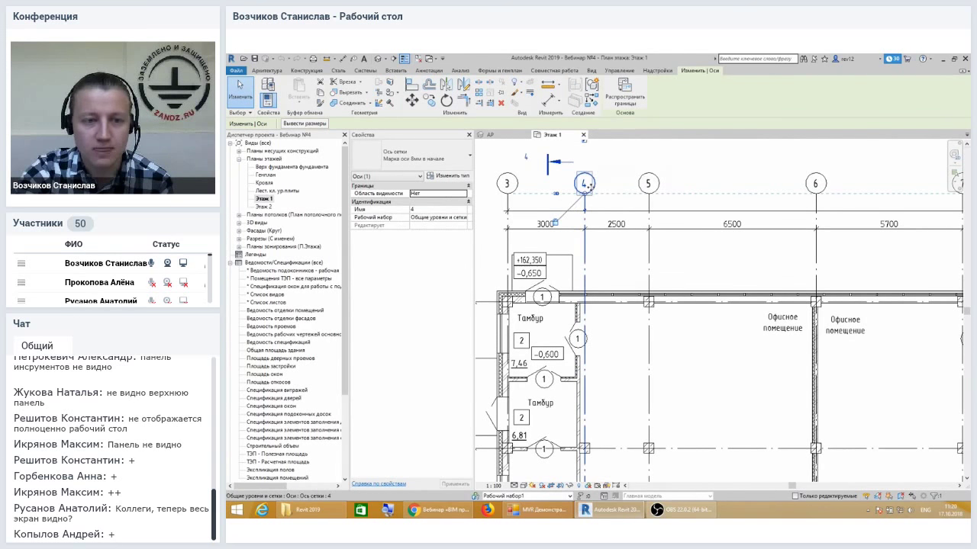
{"action": "left_click_drag", "start_coordinate": [410, 211], "coordinate": [398, 214]}
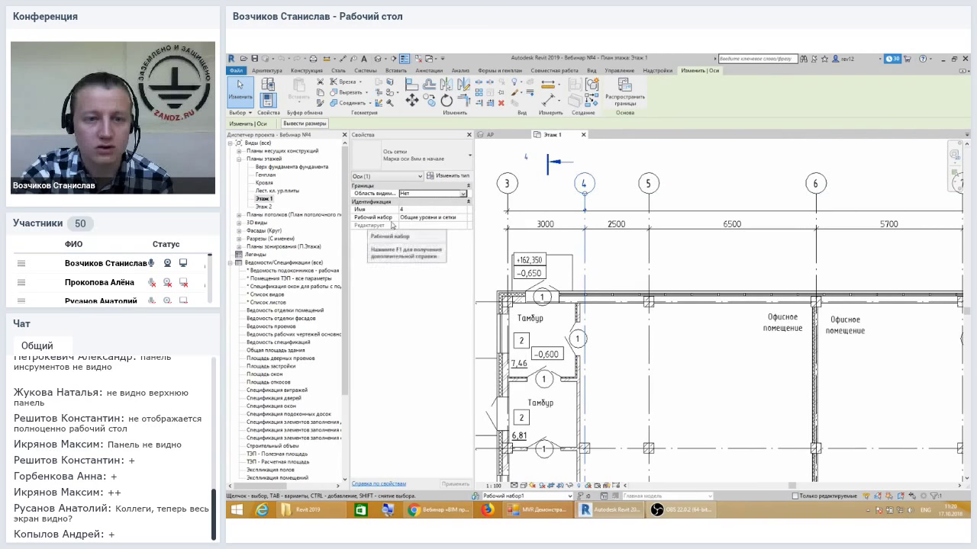
{"action": "left_click", "coordinate": [404, 218]}
{"action": "left_click", "coordinate": [456, 217]}
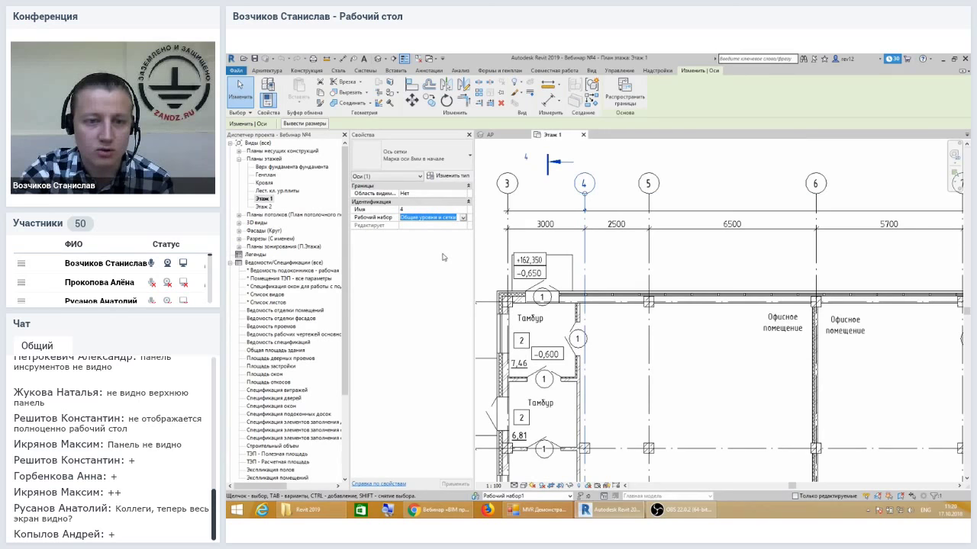
{"action": "left_click", "coordinate": [464, 218]}
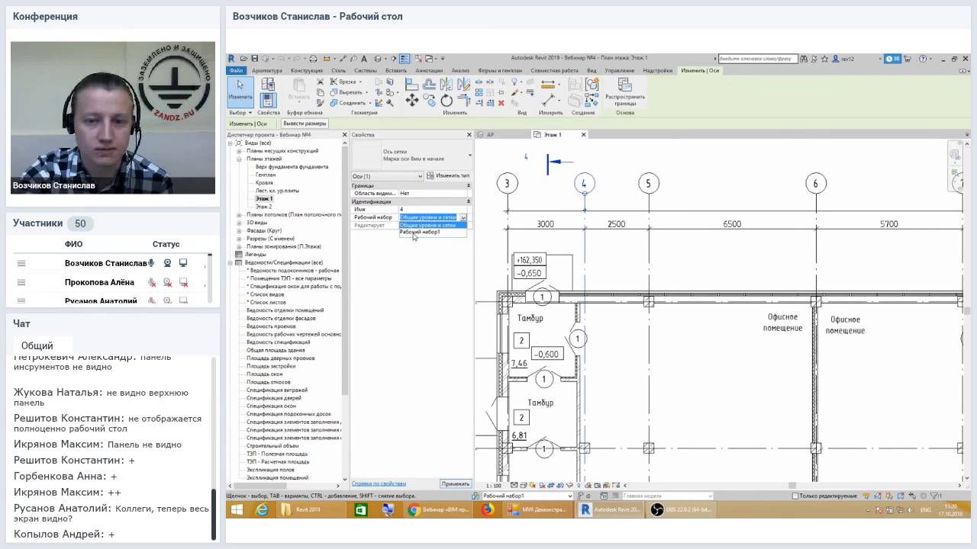
{"action": "left_click", "coordinate": [673, 280]}
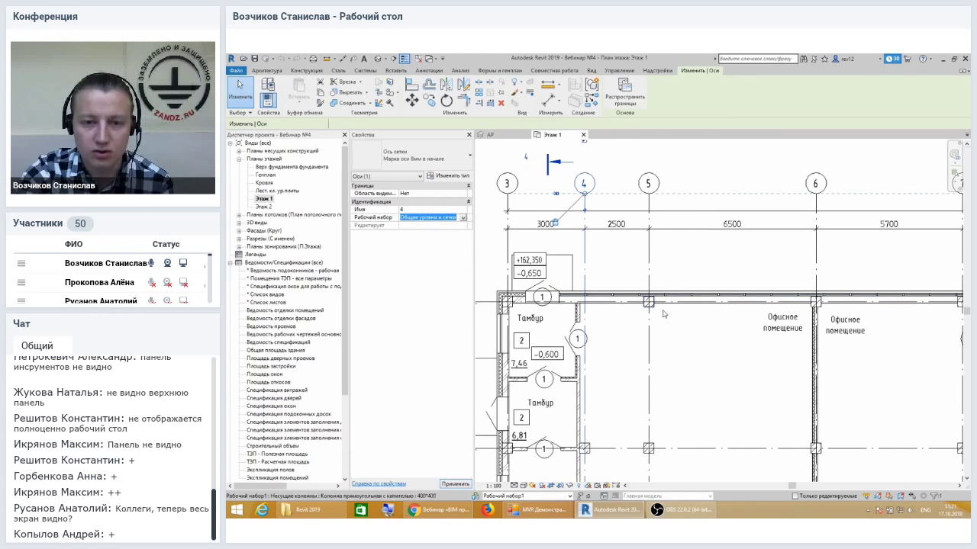
Step: Select the left exterior wall to confirm it sits on Рабочий набор1, then deselect it
{"action": "middle_click_drag", "start_coordinate": [699, 339], "coordinate": [727, 262]}
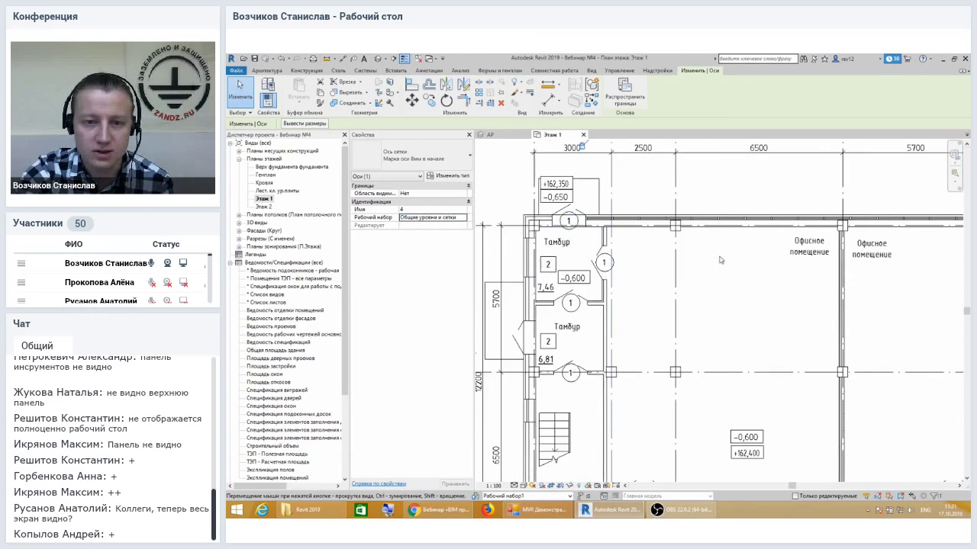
{"action": "left_click", "coordinate": [528, 243]}
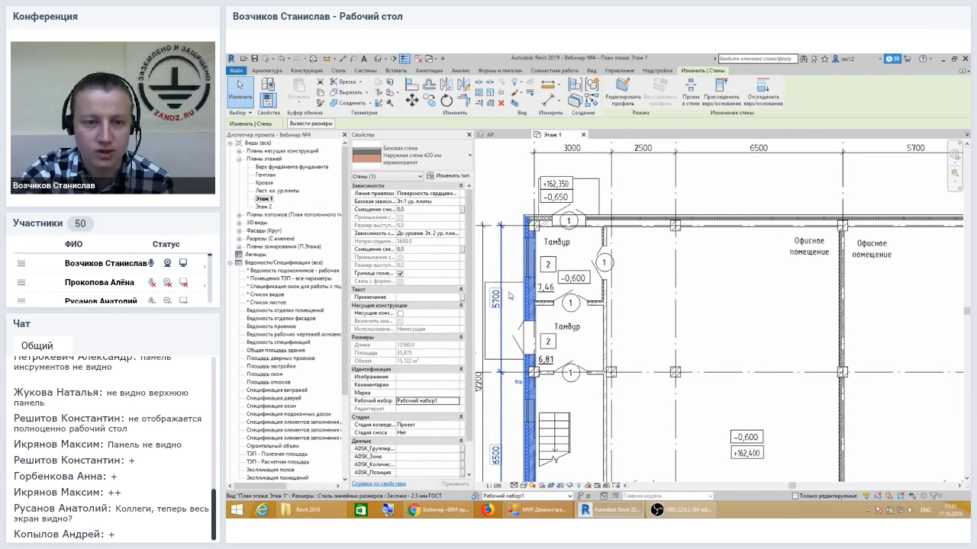
{"action": "scroll", "coordinate": [471, 274], "scroll_direction": "down", "scroll_amount": 2}
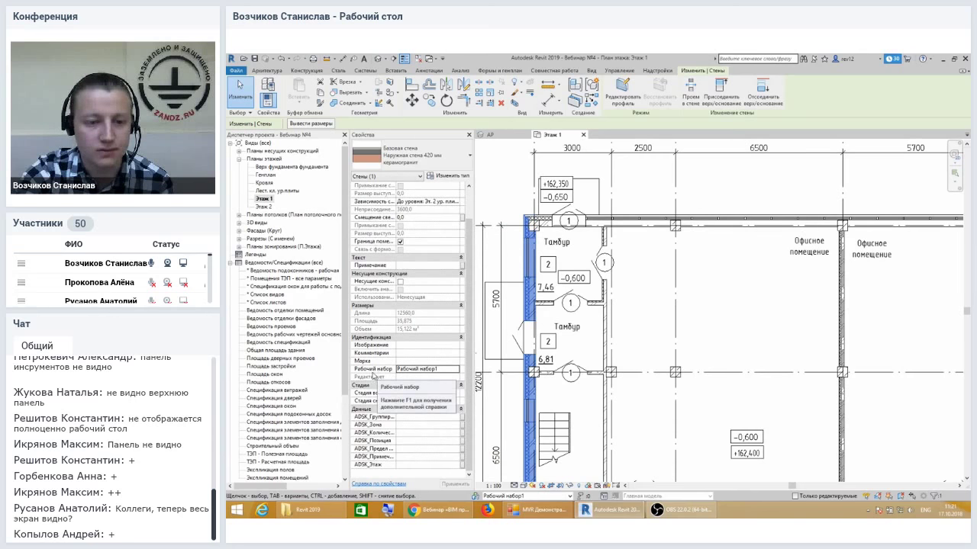
{"action": "left_click", "coordinate": [706, 287]}
{"action": "scroll", "coordinate": [715, 284], "scroll_direction": "down", "scroll_amount": 1}
{"action": "scroll", "coordinate": [710, 282], "scroll_direction": "down", "scroll_amount": 2}
{"action": "scroll", "coordinate": [695, 273], "scroll_direction": "down", "scroll_amount": 2}
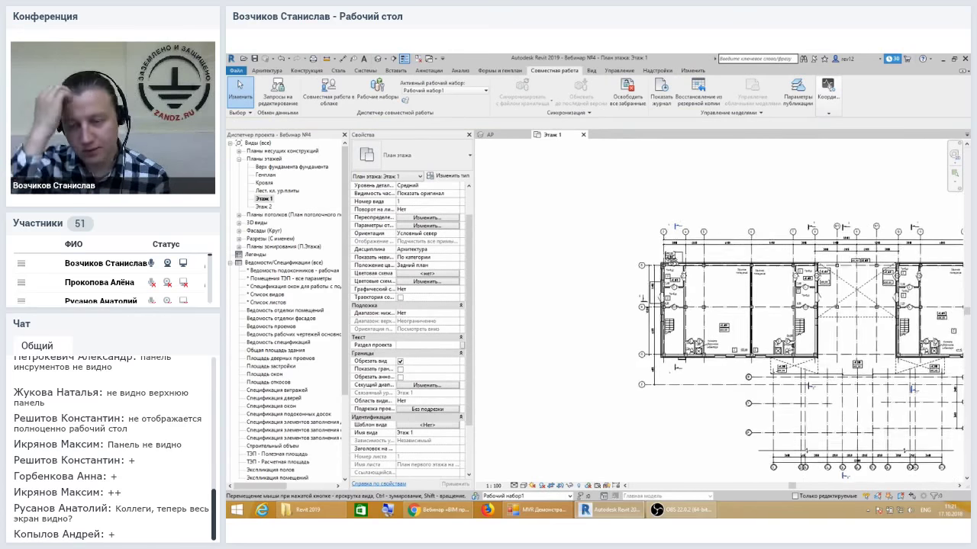
{"action": "scroll", "coordinate": [680, 263], "scroll_direction": "down", "scroll_amount": 1}
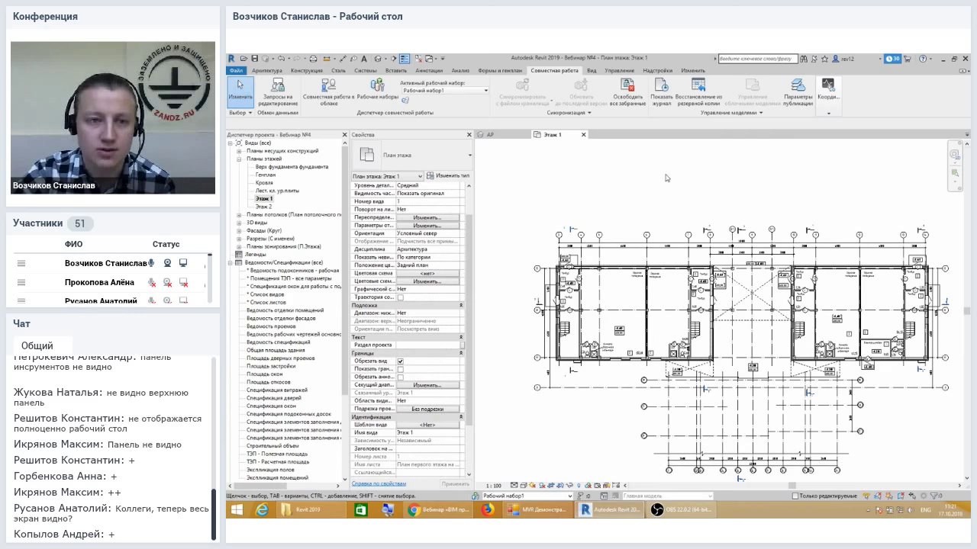
{"action": "middle_click_drag", "start_coordinate": [689, 239], "coordinate": [676, 246]}
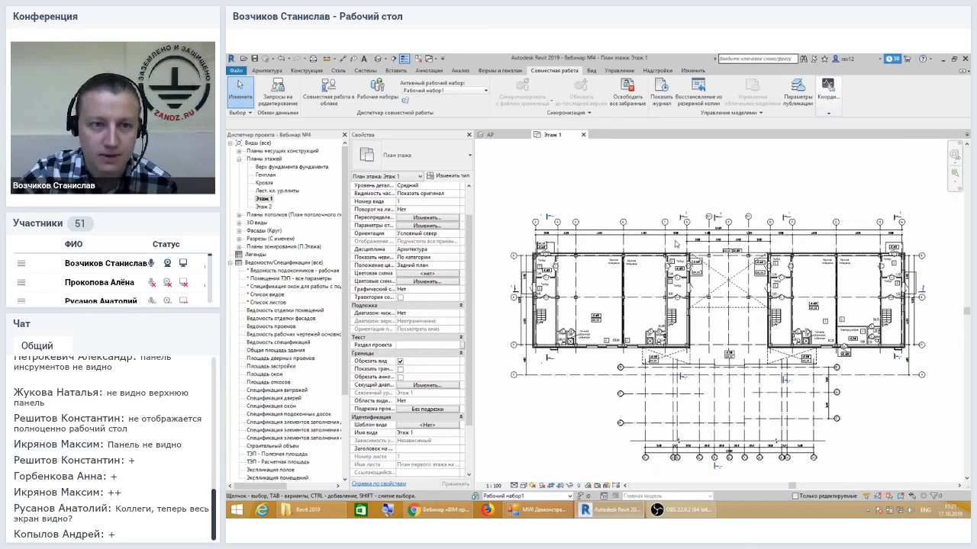
{"action": "left_click", "coordinate": [377, 90]}
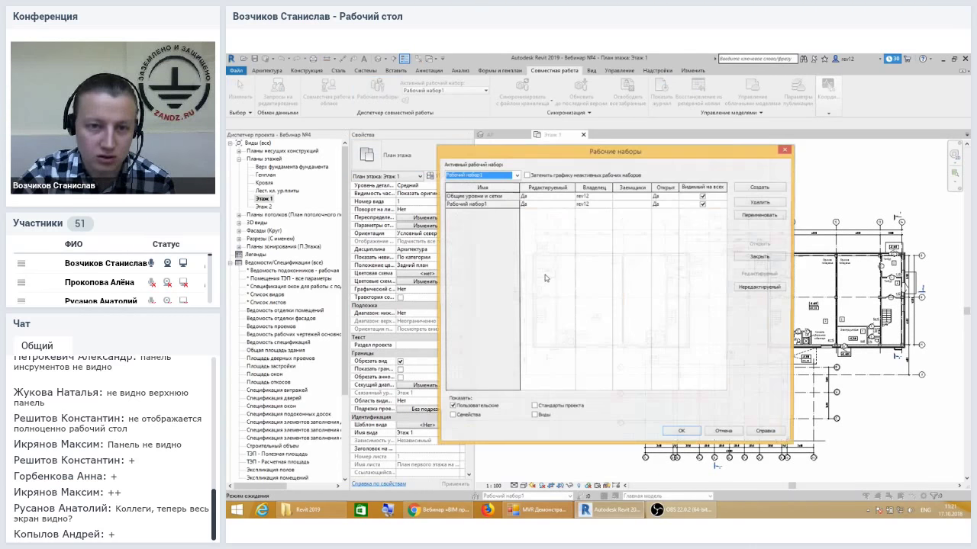
{"action": "left_click_drag", "start_coordinate": [555, 163], "coordinate": [569, 153]}
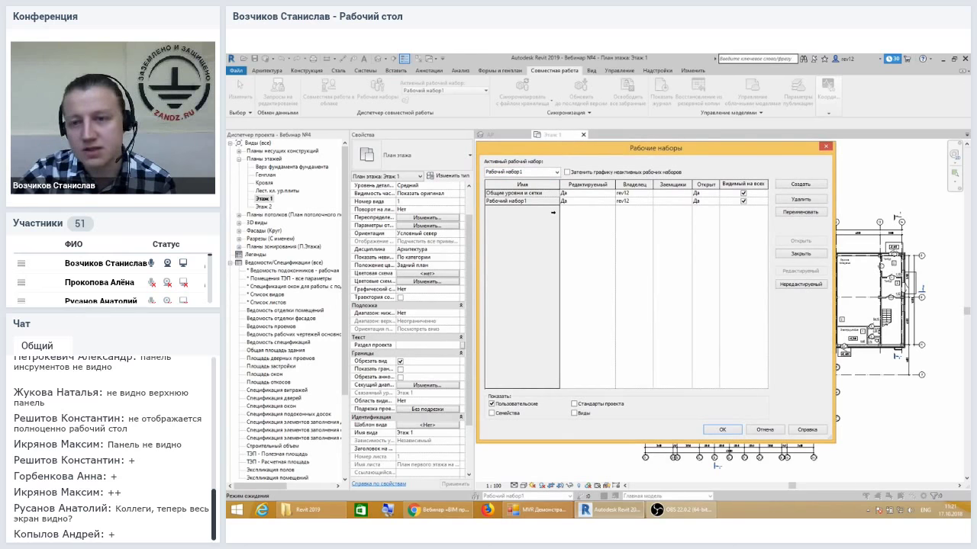
{"action": "left_click", "coordinate": [829, 145]}
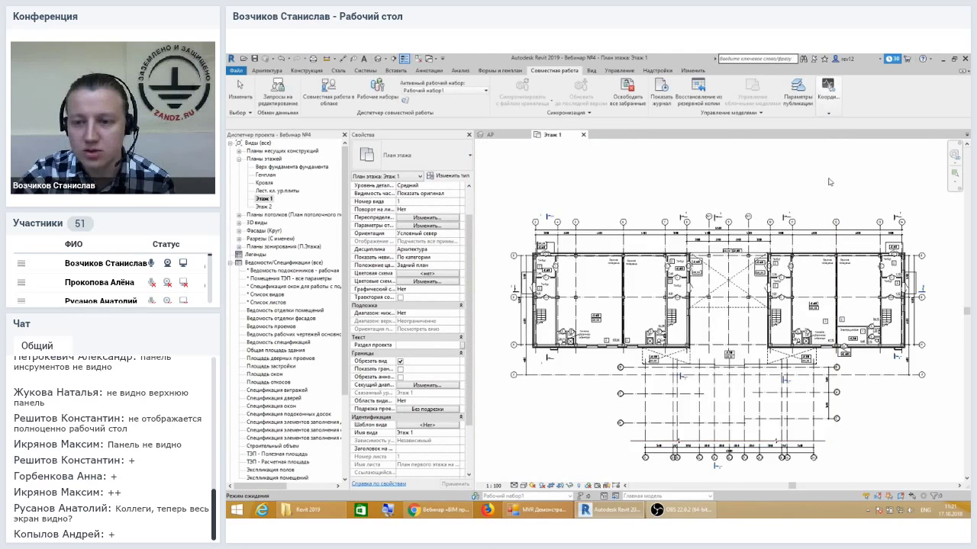
{"action": "scroll", "coordinate": [601, 238], "scroll_direction": "up", "scroll_amount": 3}
{"action": "scroll", "coordinate": [602, 239], "scroll_direction": "up", "scroll_amount": 3}
{"action": "middle_click_drag", "start_coordinate": [601, 238], "coordinate": [355, 205]}
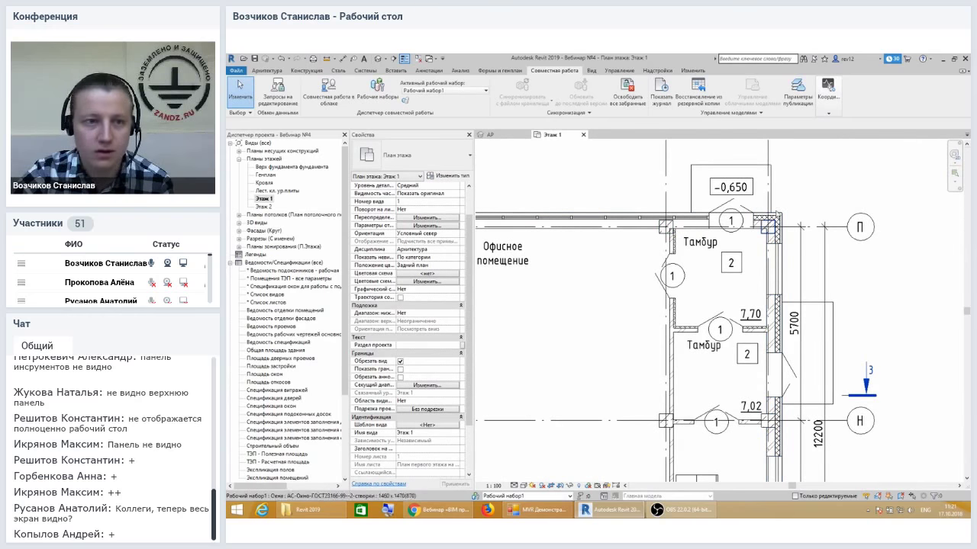
Step: Create two new worksets named АР and КР in the Worksets dialog and accept them
{"action": "left_click", "coordinate": [376, 99]}
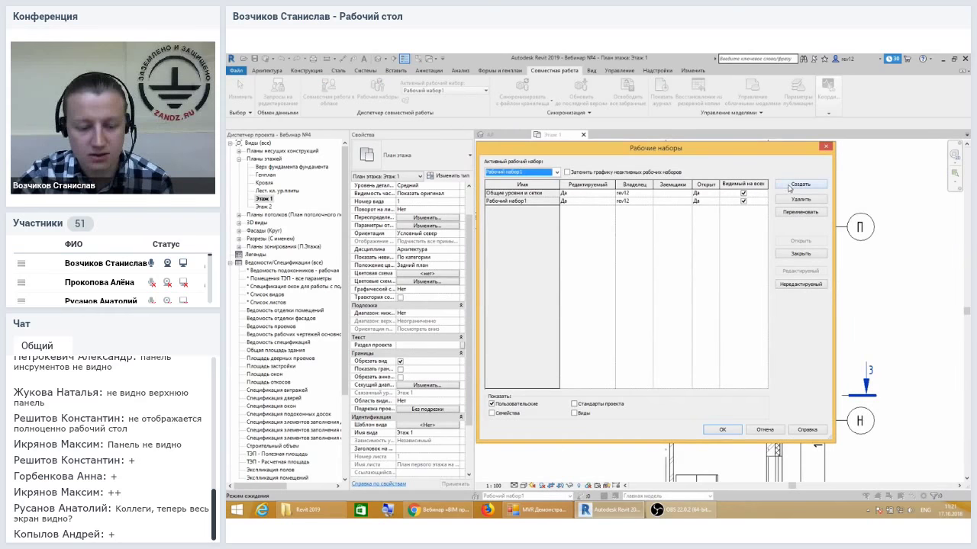
{"action": "left_click", "coordinate": [790, 186]}
{"action": "type", "text": "FH"}
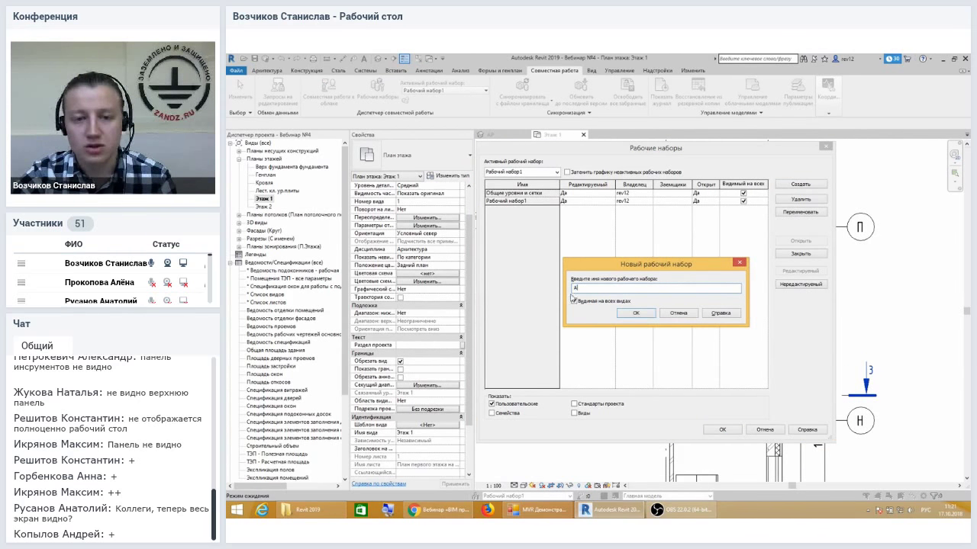
{"action": "left_click", "coordinate": [636, 314]}
{"action": "left_click", "coordinate": [801, 186]}
{"action": "type", "text": "КР"}
{"action": "left_click", "coordinate": [635, 315]}
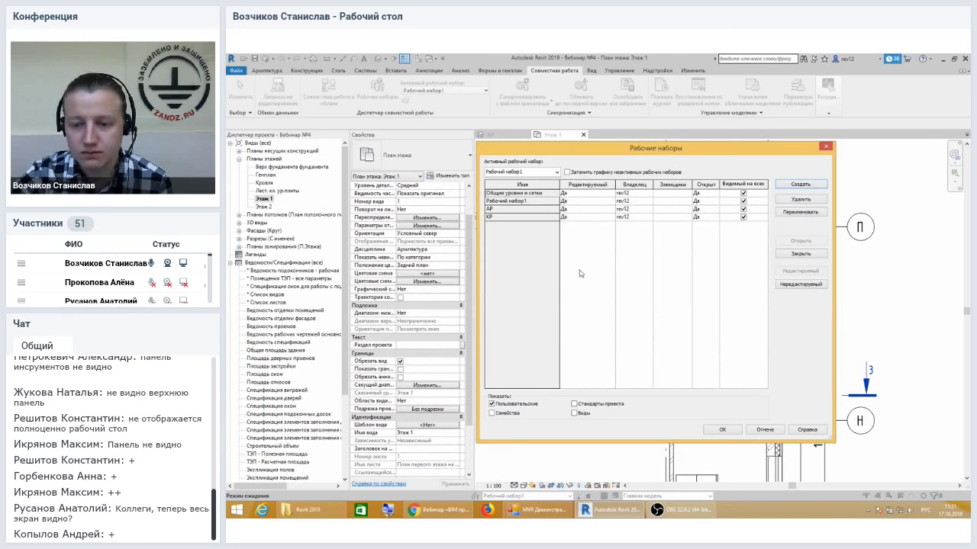
{"action": "left_click", "coordinate": [725, 429]}
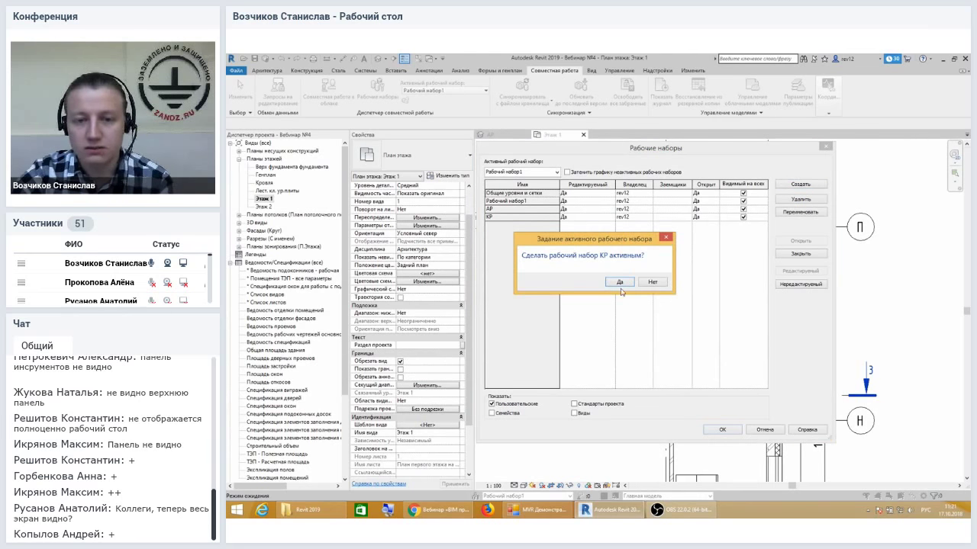
{"action": "left_click_drag", "start_coordinate": [578, 241], "coordinate": [581, 243]}
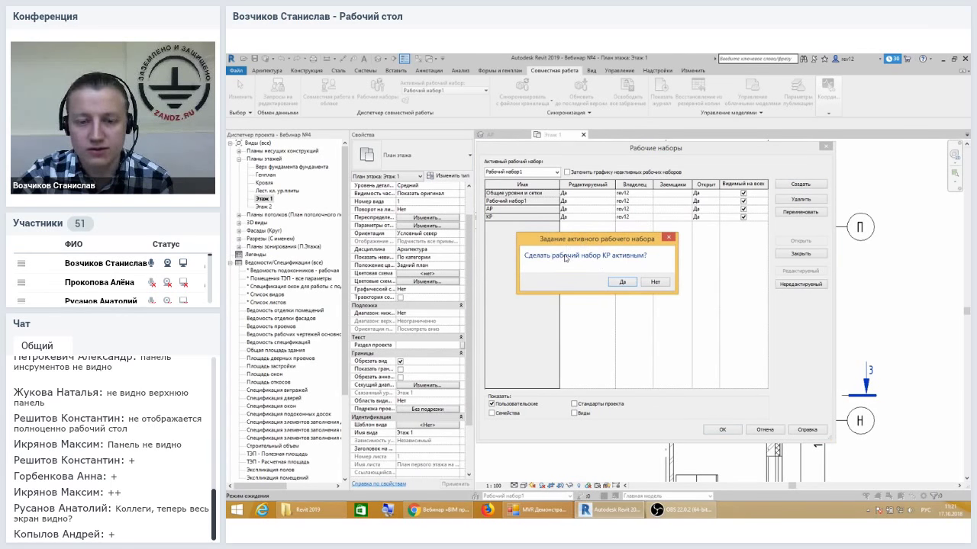
Step: Make КР the active workset and pan to the building's upper part
{"action": "left_click", "coordinate": [620, 282]}
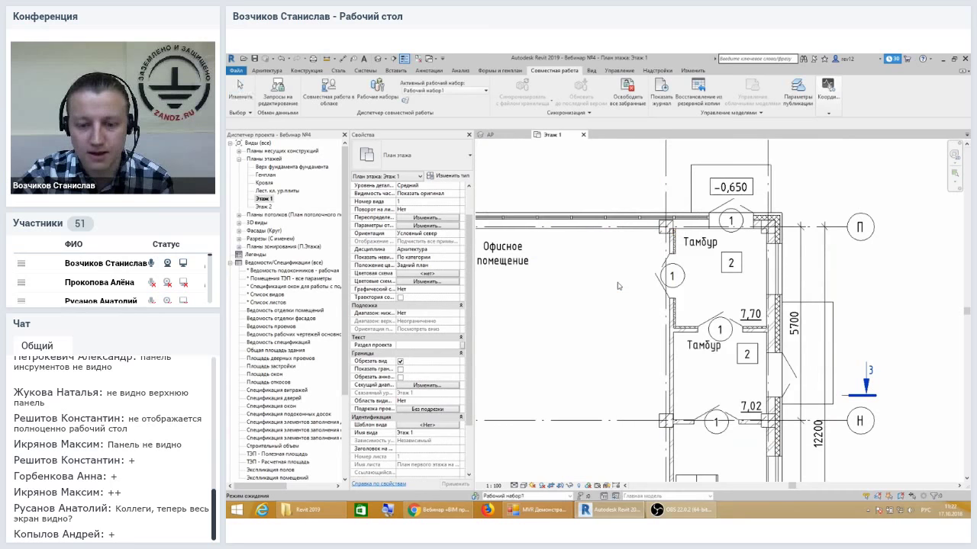
{"action": "scroll", "coordinate": [652, 294], "scroll_direction": "down", "scroll_amount": 4}
{"action": "scroll", "coordinate": [652, 295], "scroll_direction": "down", "scroll_amount": 2}
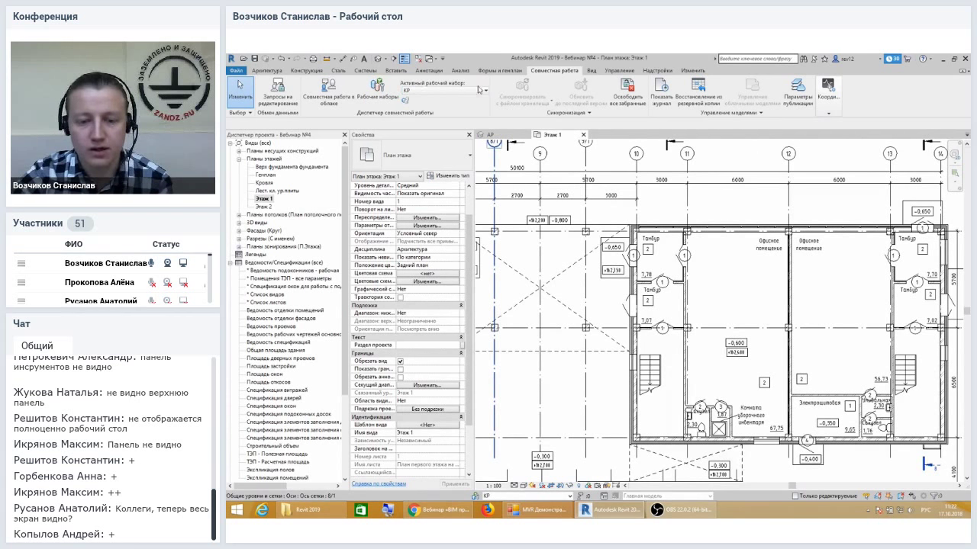
{"action": "middle_click_drag", "start_coordinate": [671, 380], "coordinate": [661, 350]}
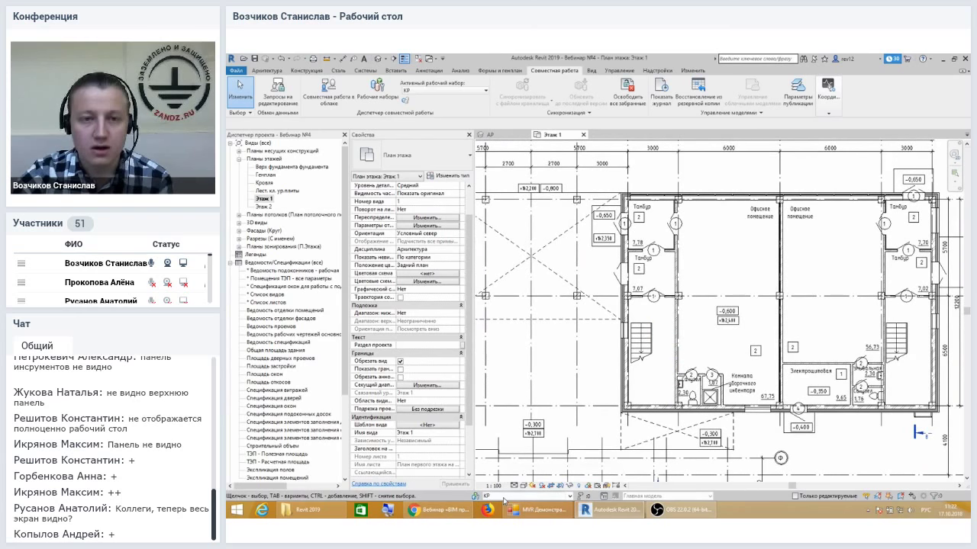
Step: Draw a 3000 mm test wall near axis 10 and inspect its properties
{"action": "left_click", "coordinate": [267, 70]}
{"action": "left_click", "coordinate": [267, 85]}
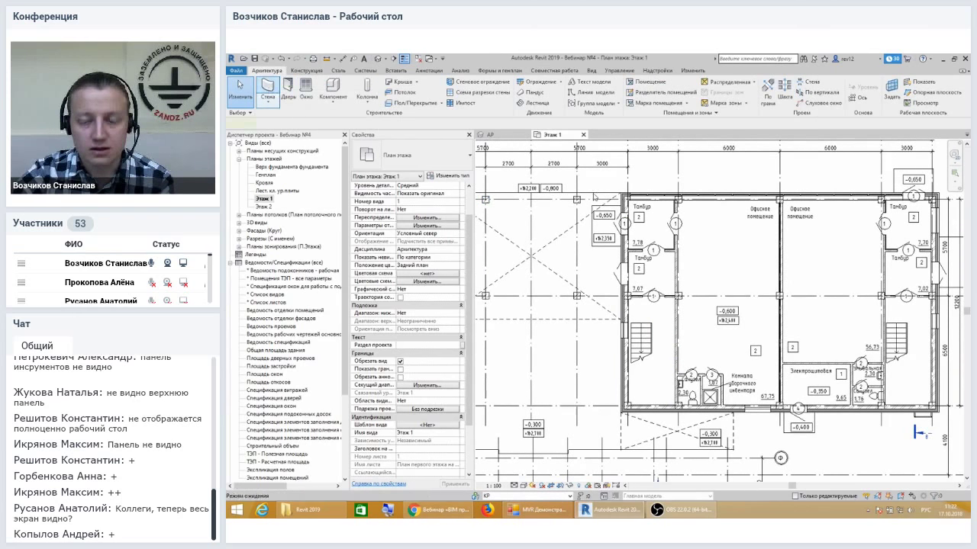
{"action": "mouse_move", "coordinate": [609, 243]}
{"action": "middle_mouse_down"}
{"action": "mouse_move", "coordinate": [595, 307]}
{"action": "mouse_move", "coordinate": [604, 257]}
{"action": "middle_mouse_up"}
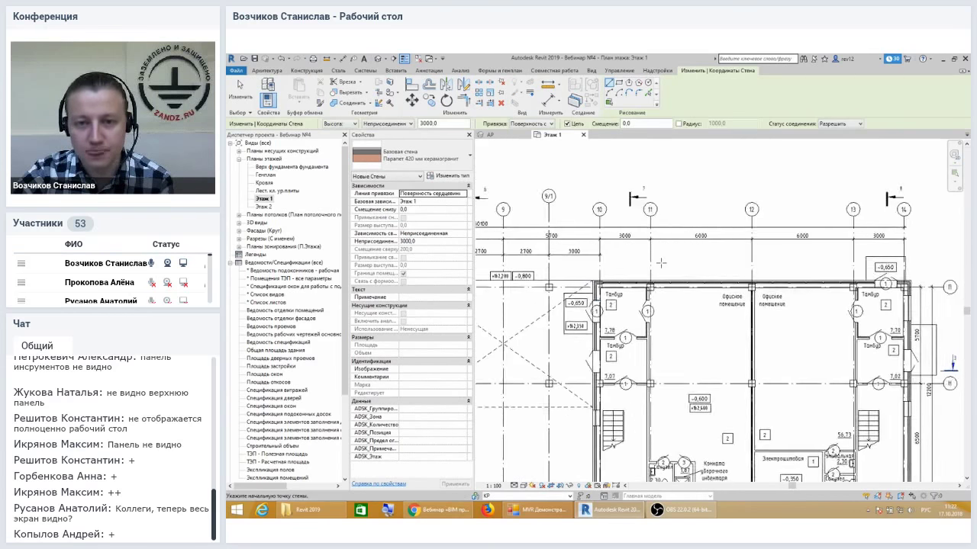
{"action": "scroll", "coordinate": [604, 258], "scroll_direction": "up", "scroll_amount": 3}
{"action": "left_click", "coordinate": [603, 257]}
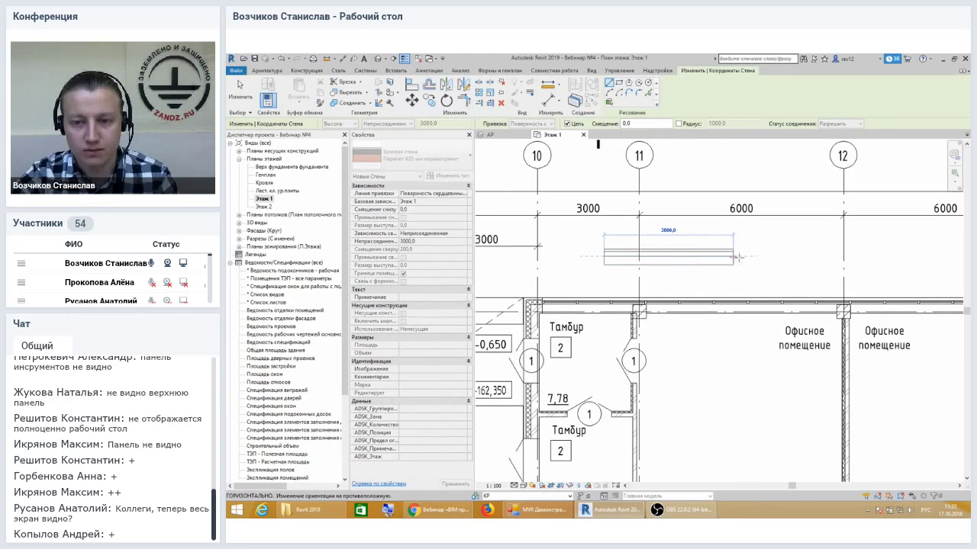
{"action": "left_click", "coordinate": [732, 257]}
{"action": "key", "text": "Escape"}
{"action": "key", "text": "Escape"}
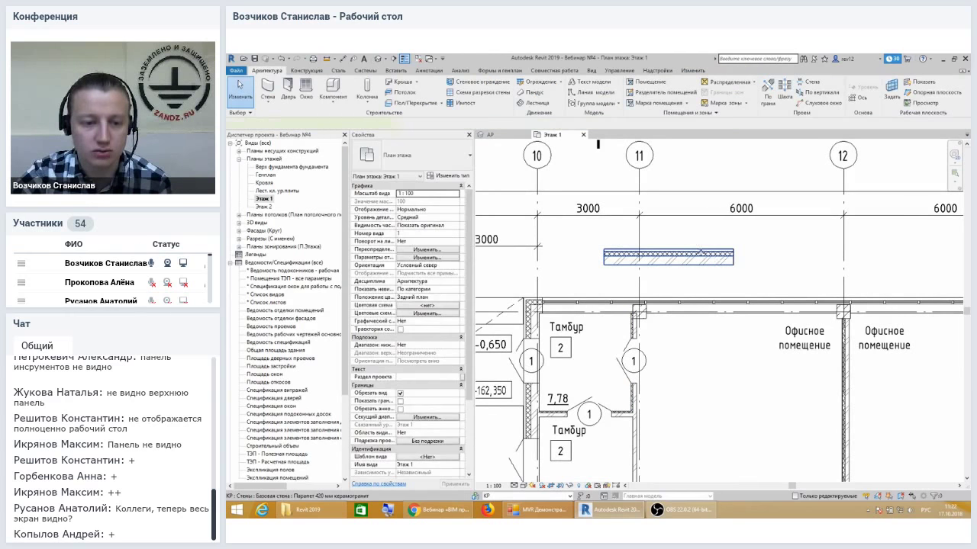
{"action": "left_click", "coordinate": [668, 257]}
{"action": "scroll", "coordinate": [488, 358], "scroll_direction": "down", "scroll_amount": 1}
{"action": "scroll", "coordinate": [458, 374], "scroll_direction": "down", "scroll_amount": 1}
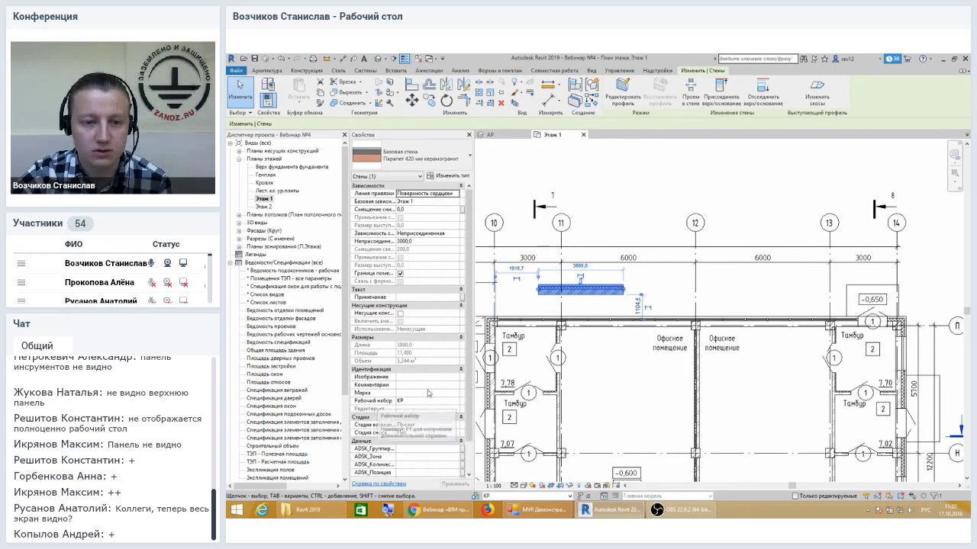
{"action": "scroll", "coordinate": [404, 381], "scroll_direction": "down", "scroll_amount": 2}
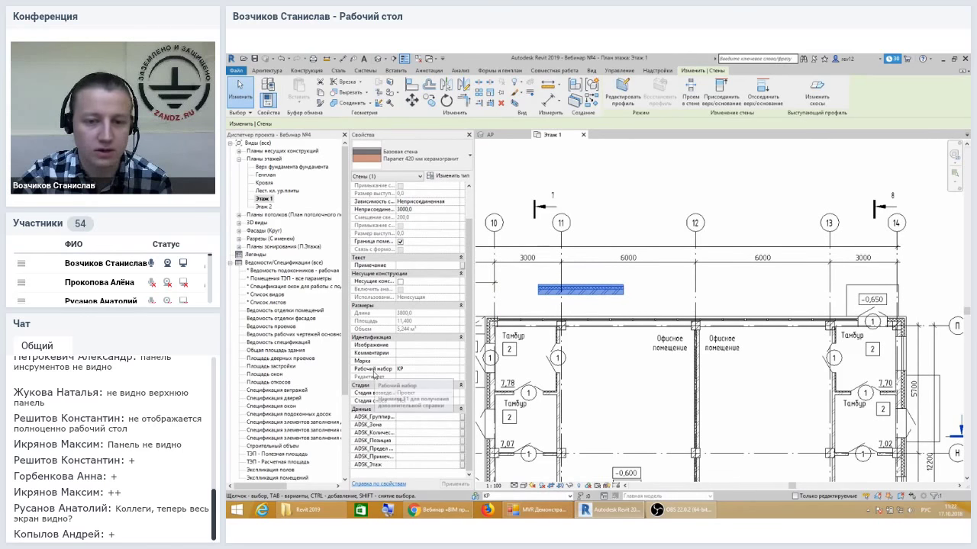
{"action": "key", "text": "Escape"}
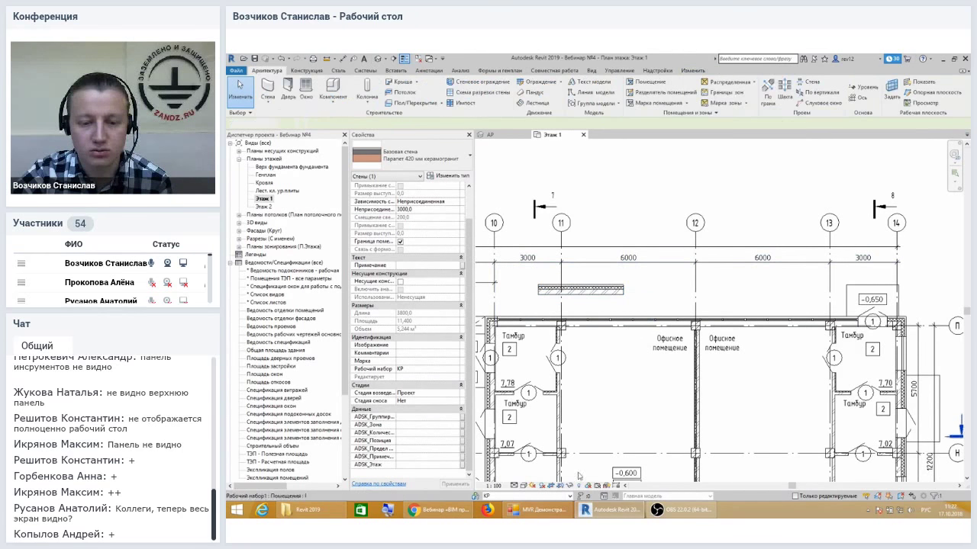
Step: Make АР active and place a Height-based structural column between gridlines 11 and 12
{"action": "left_click", "coordinate": [569, 496]}
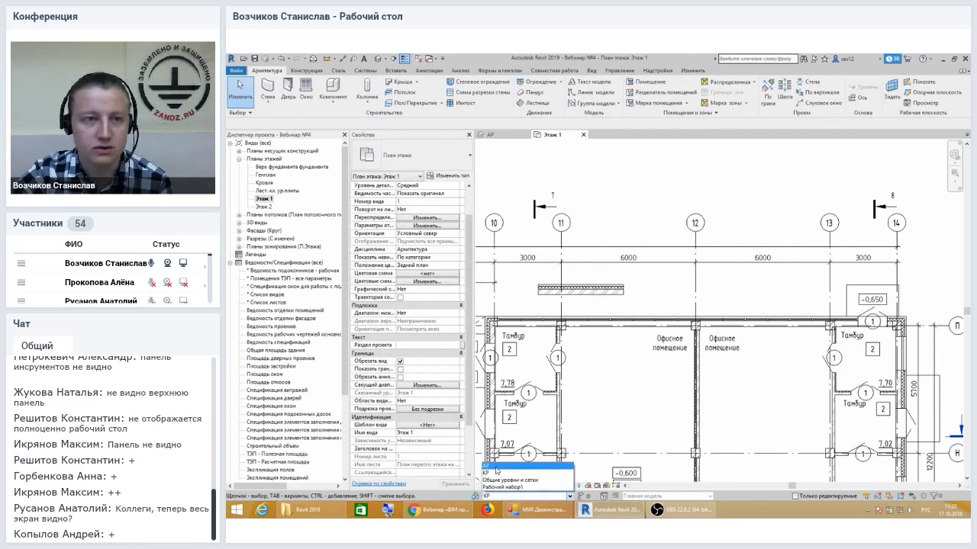
{"action": "left_click", "coordinate": [496, 467]}
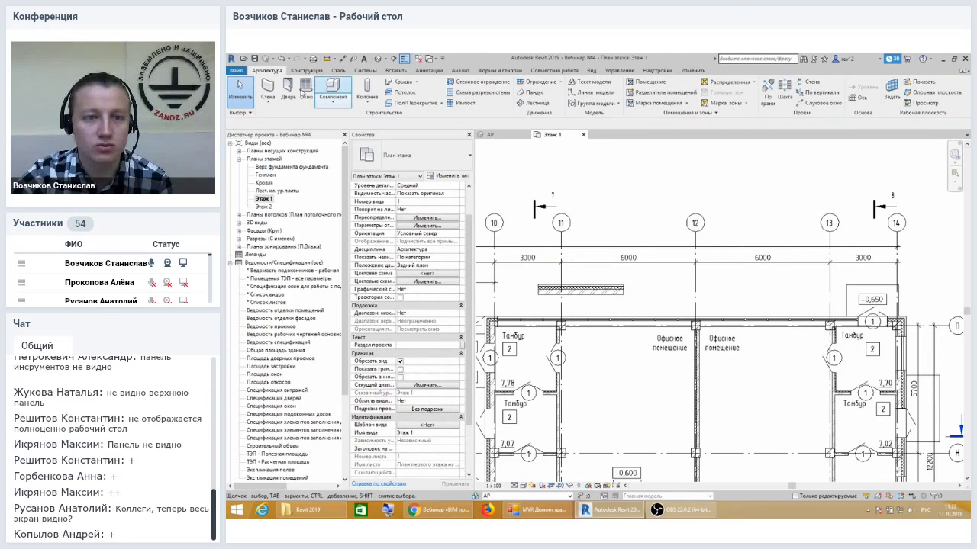
{"action": "left_click", "coordinate": [371, 89]}
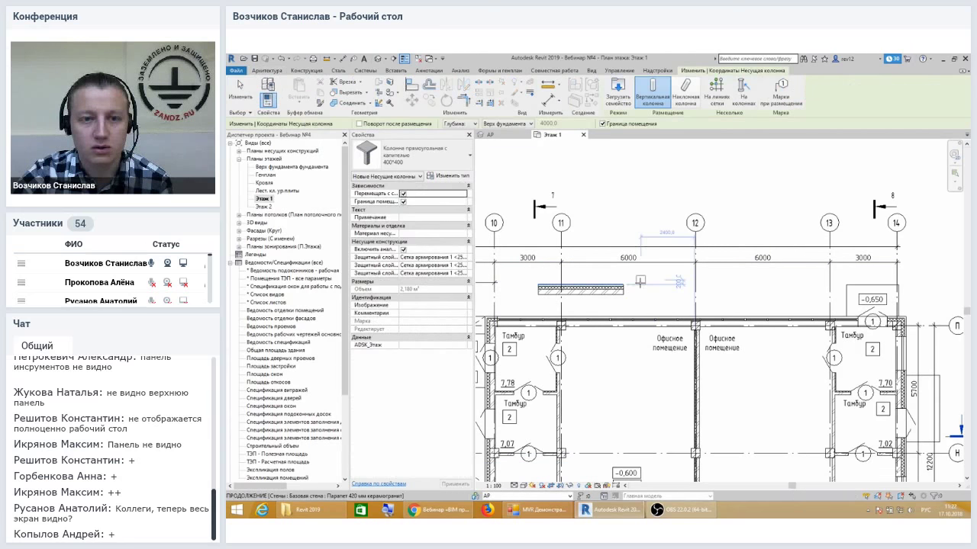
{"action": "scroll", "coordinate": [641, 287], "scroll_direction": "up", "scroll_amount": 3}
{"action": "left_click", "coordinate": [467, 123]}
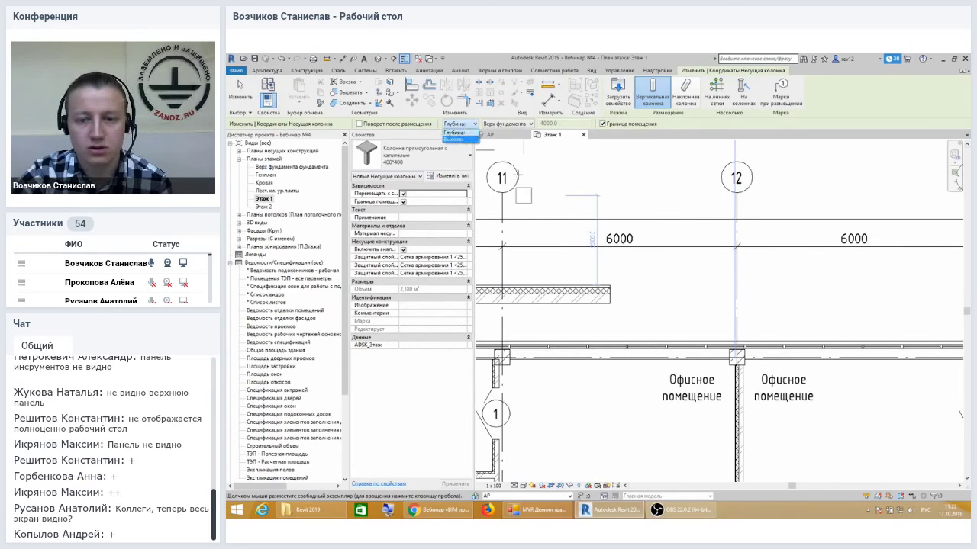
{"action": "left_click", "coordinate": [458, 140]}
{"action": "left_click", "coordinate": [645, 285]}
{"action": "key", "text": "Escape"}
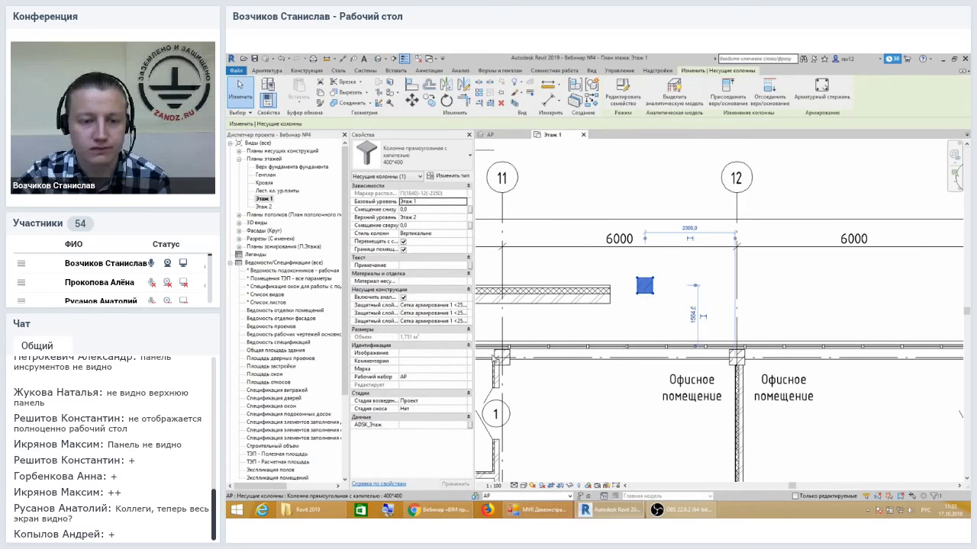
Step: Check the trial column's Workset, then undo to remove it
{"action": "left_click", "coordinate": [410, 377]}
{"action": "left_click", "coordinate": [691, 292]}
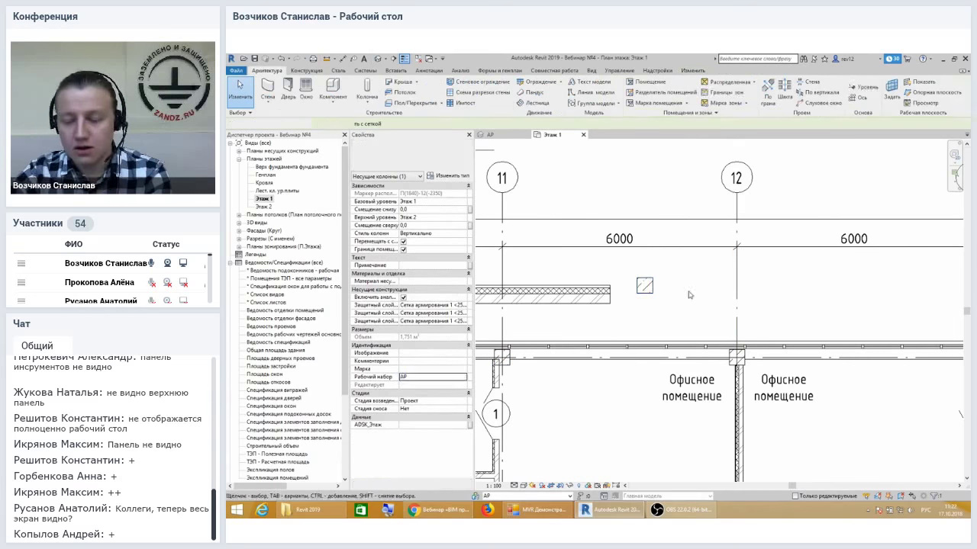
{"action": "left_click", "coordinate": [645, 285]}
{"action": "key", "text": "ctrl+z"}
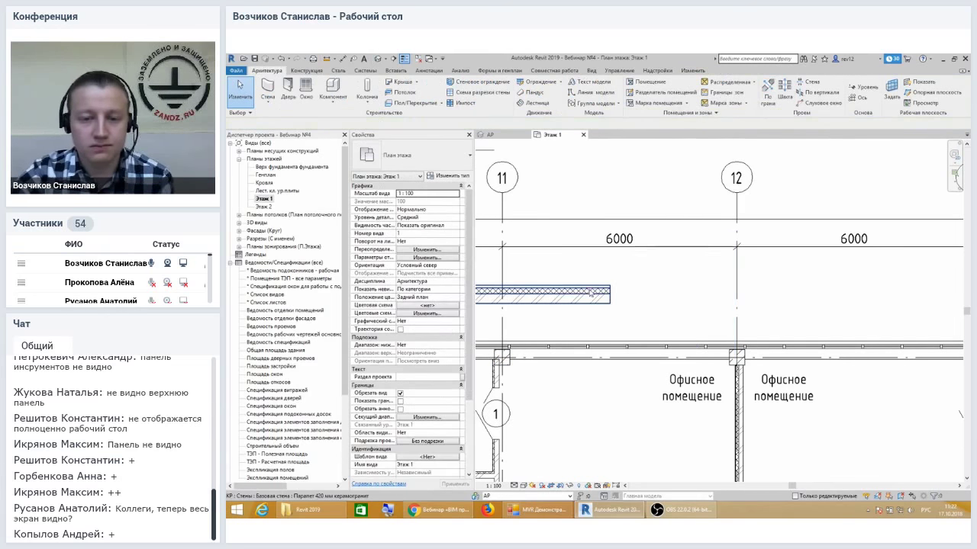
{"action": "key", "text": "ctrl+z"}
{"action": "scroll", "coordinate": [614, 286], "scroll_direction": "down", "scroll_amount": 2}
Step: Pan and zoom to the left building block and pick out a structural column
{"action": "scroll", "coordinate": [614, 285], "scroll_direction": "down", "scroll_amount": 4}
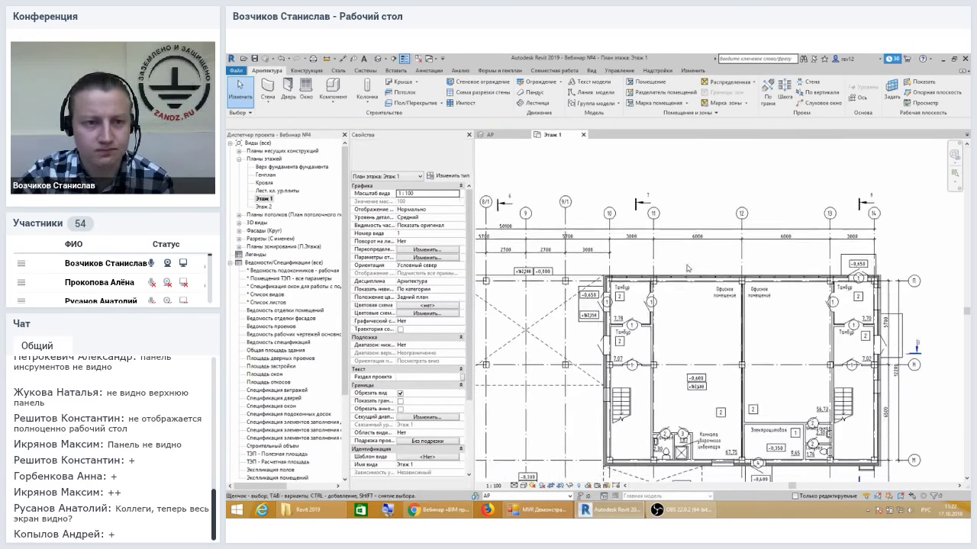
{"action": "scroll", "coordinate": [722, 261], "scroll_direction": "down", "scroll_amount": 1}
{"action": "scroll", "coordinate": [721, 260], "scroll_direction": "down", "scroll_amount": 1}
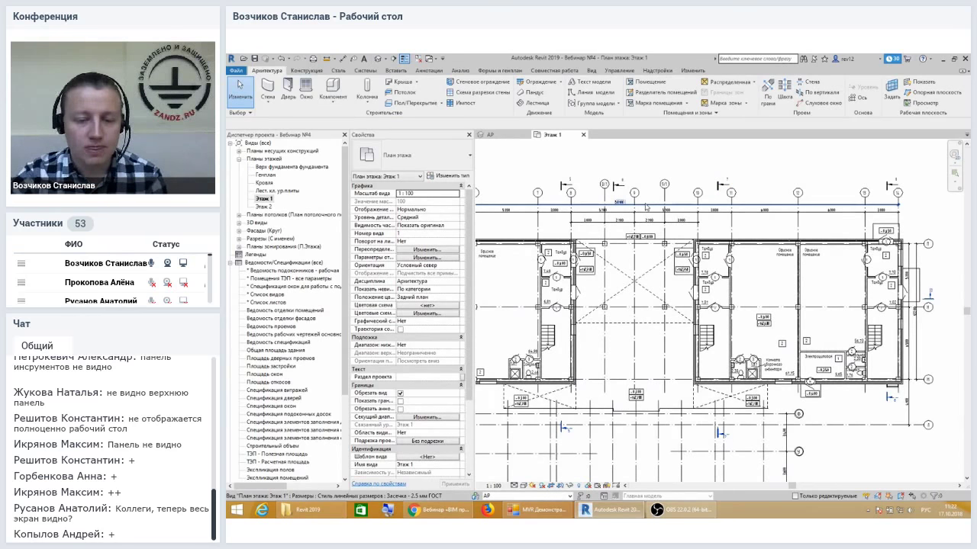
{"action": "middle_click_drag", "start_coordinate": [646, 206], "coordinate": [671, 205]}
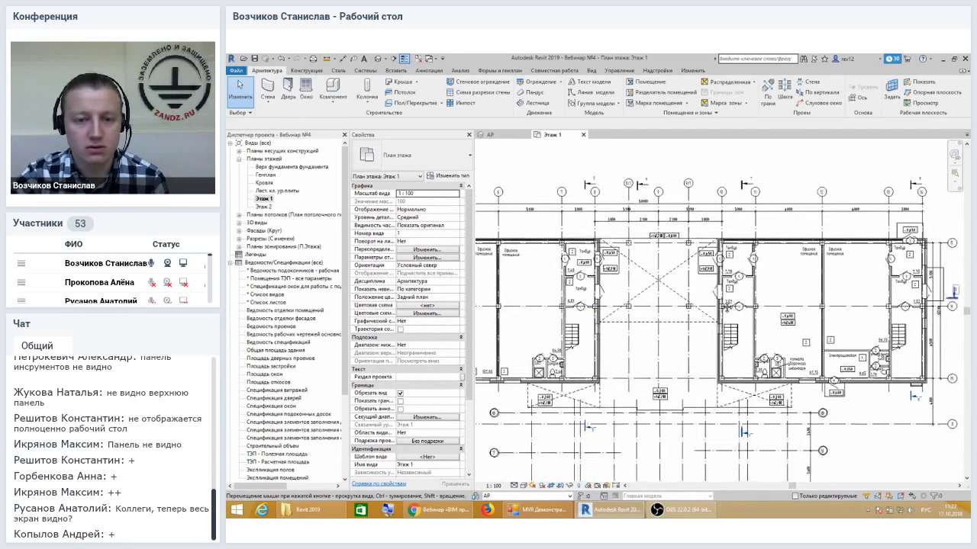
{"action": "middle_click_drag", "start_coordinate": [596, 306], "coordinate": [718, 309]}
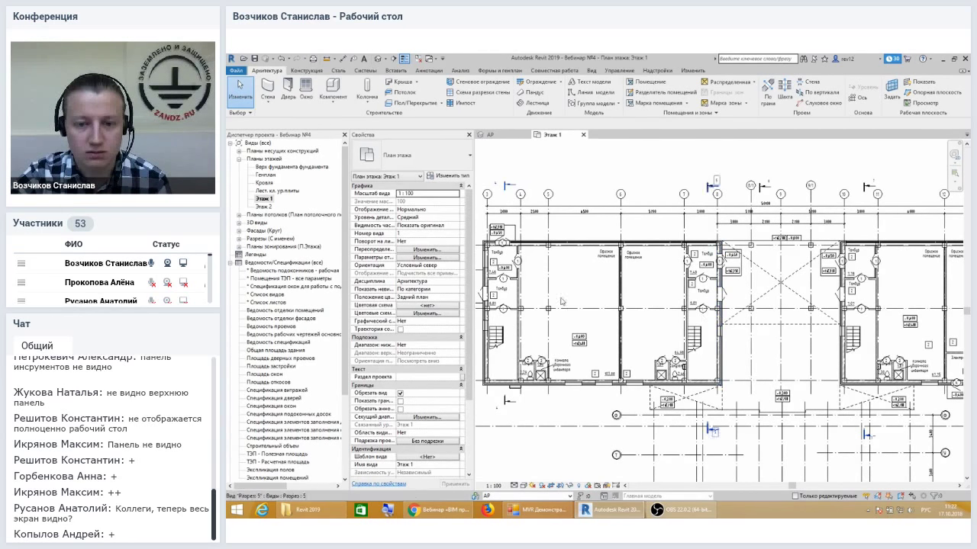
{"action": "middle_click_drag", "start_coordinate": [511, 197], "coordinate": [580, 211]}
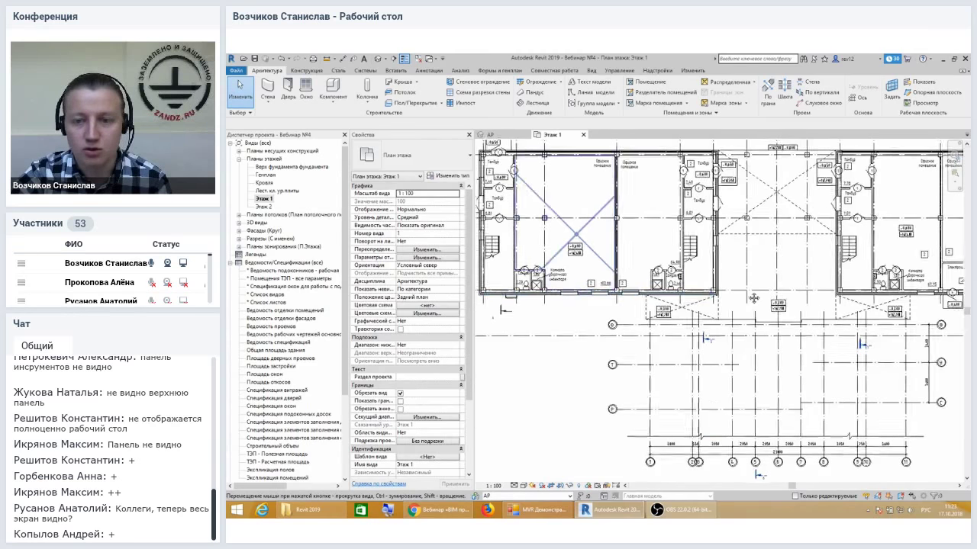
{"action": "middle_click_drag", "start_coordinate": [629, 330], "coordinate": [713, 288]}
{"action": "scroll", "coordinate": [714, 287], "scroll_direction": "up", "scroll_amount": 3}
{"action": "left_click", "coordinate": [707, 285]}
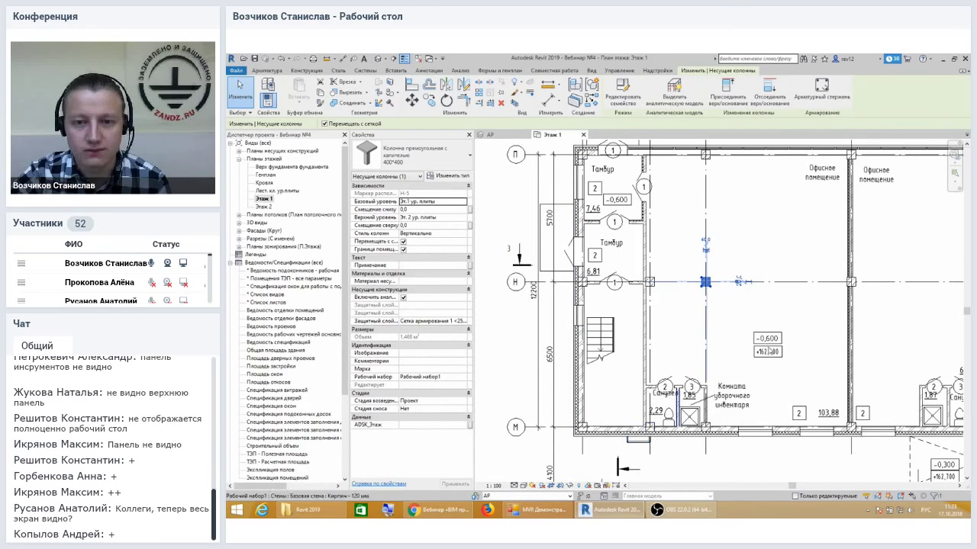
{"action": "middle_click_drag", "start_coordinate": [765, 334], "coordinate": [725, 339]}
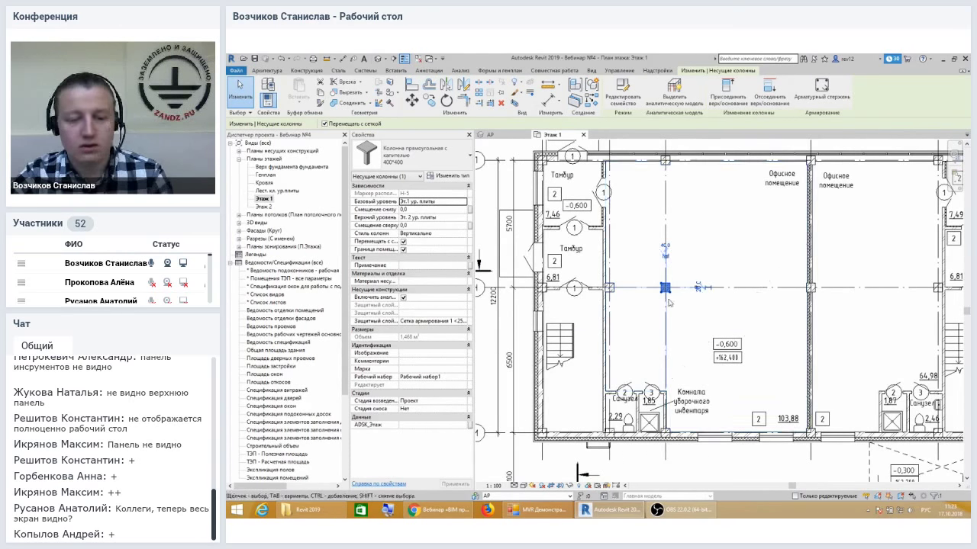
{"action": "left_click", "coordinate": [674, 303]}
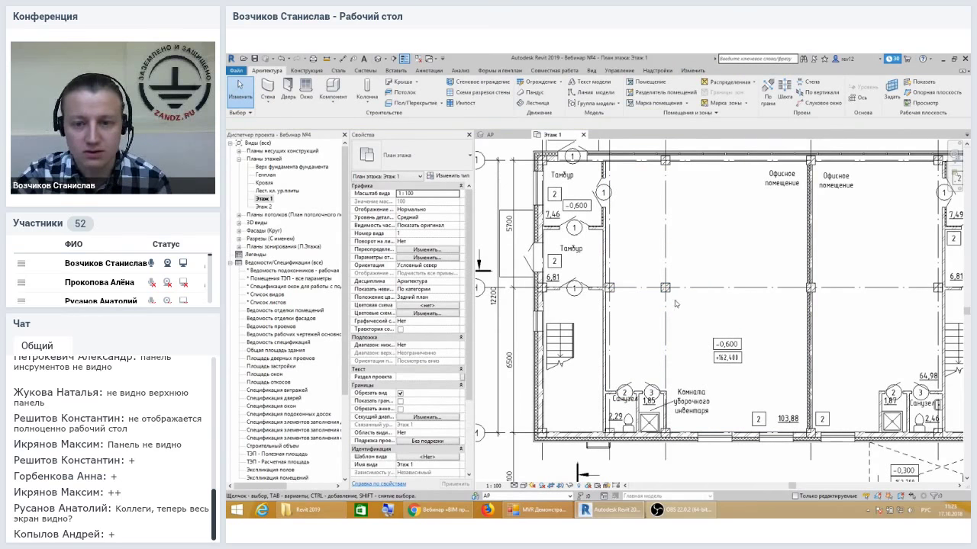
Step: Select all 62 structural column instances in the project and assign them to КР
{"action": "right_click", "coordinate": [666, 292]}
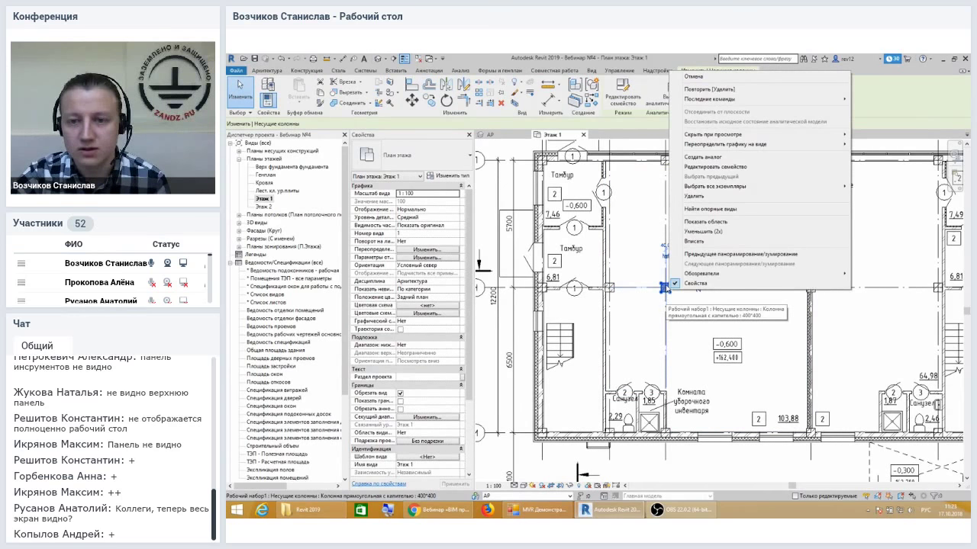
{"action": "mouse_move", "coordinate": [715, 186]}
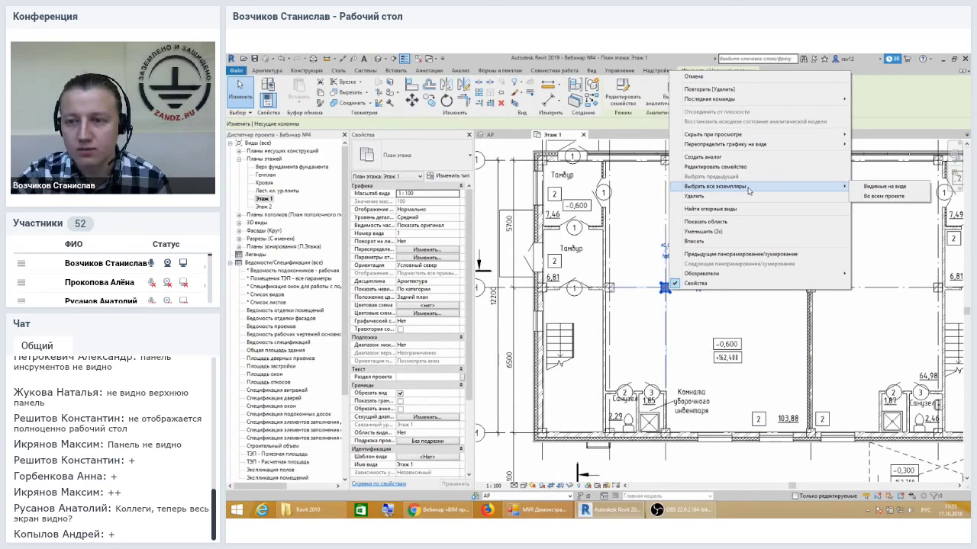
{"action": "left_click", "coordinate": [889, 197]}
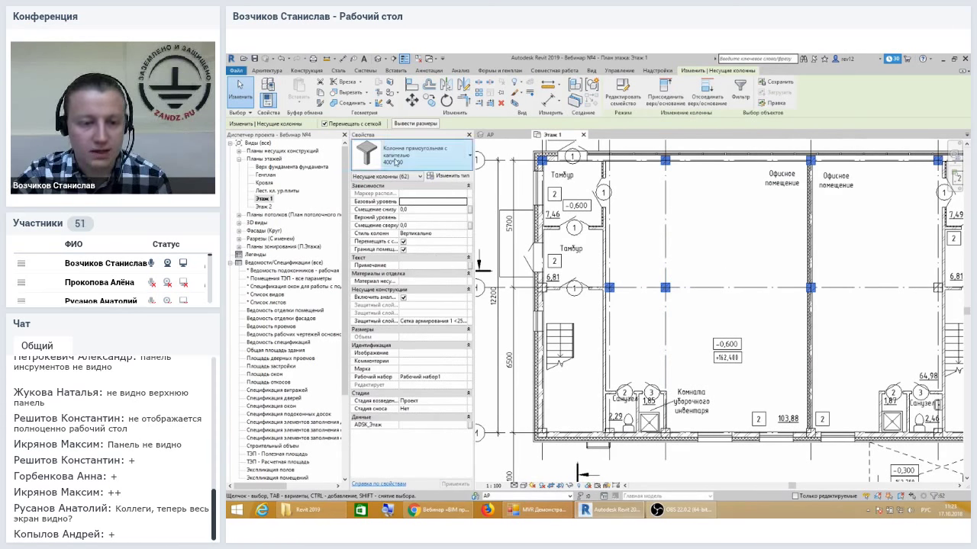
{"action": "left_click", "coordinate": [440, 378]}
{"action": "left_click", "coordinate": [412, 404]}
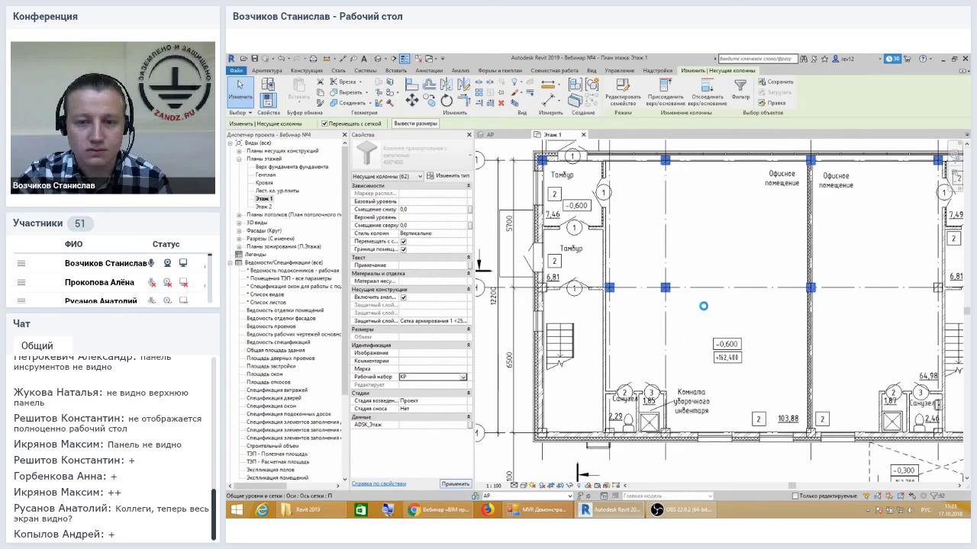
{"action": "scroll", "coordinate": [702, 303], "scroll_direction": "down", "scroll_amount": 3}
{"action": "key", "text": "Escape"}
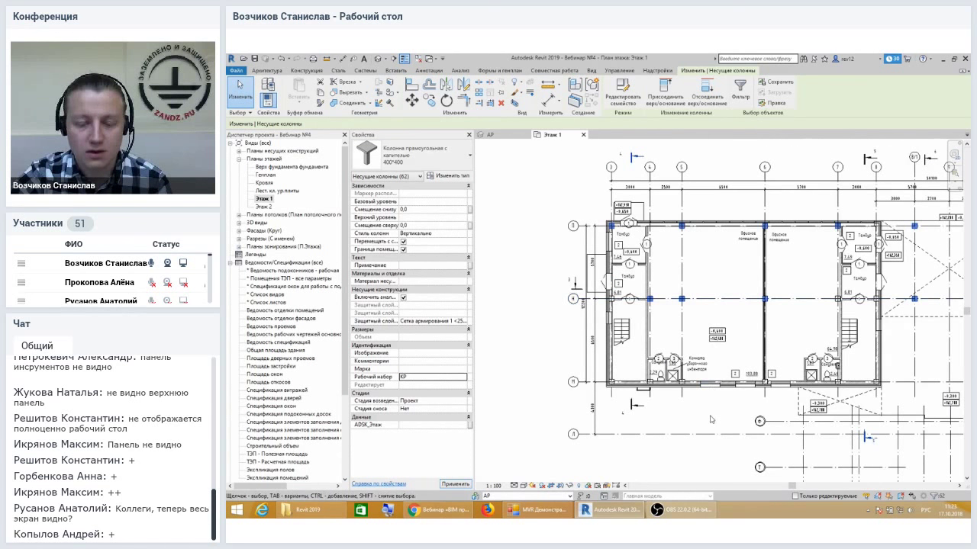
{"action": "scroll", "coordinate": [718, 415], "scroll_direction": "up", "scroll_amount": 1}
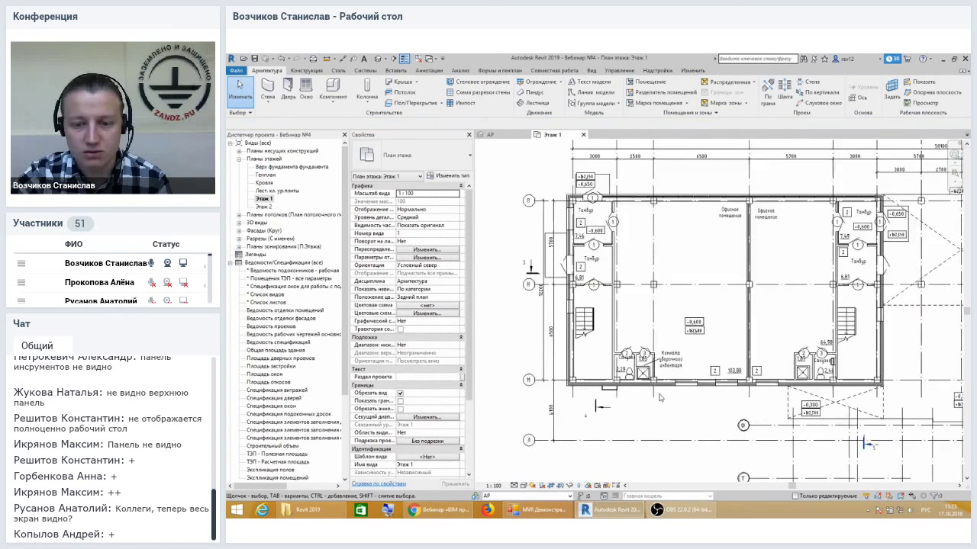
{"action": "scroll", "coordinate": [662, 377], "scroll_direction": "up", "scroll_amount": 2}
{"action": "scroll", "coordinate": [662, 378], "scroll_direction": "up", "scroll_amount": 1}
{"action": "left_click", "coordinate": [663, 375]}
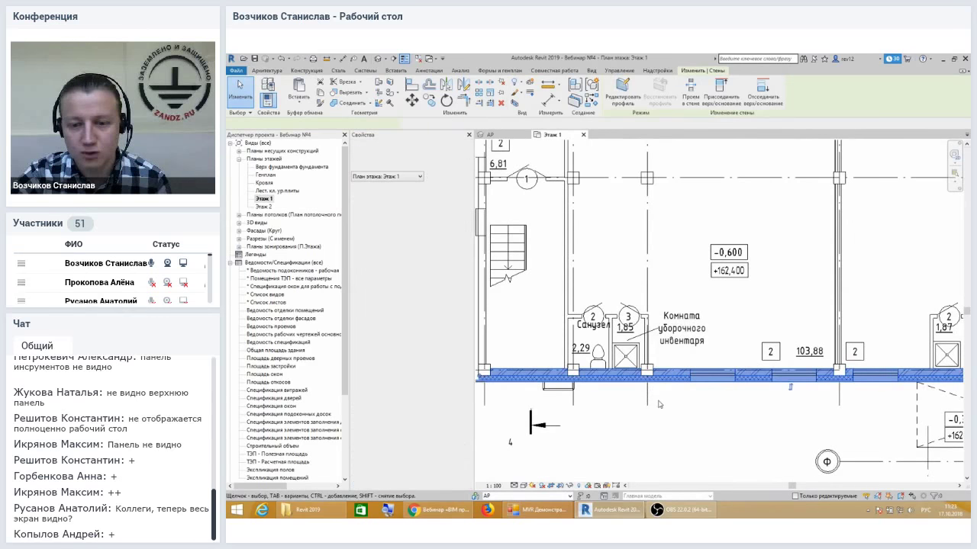
Step: Select all 20 Кирпич 120 мм partition walls and move them to the АР workset
{"action": "scroll", "coordinate": [718, 425], "scroll_direction": "up", "scroll_amount": 1}
{"action": "middle_click_drag", "start_coordinate": [717, 425], "coordinate": [748, 433]}
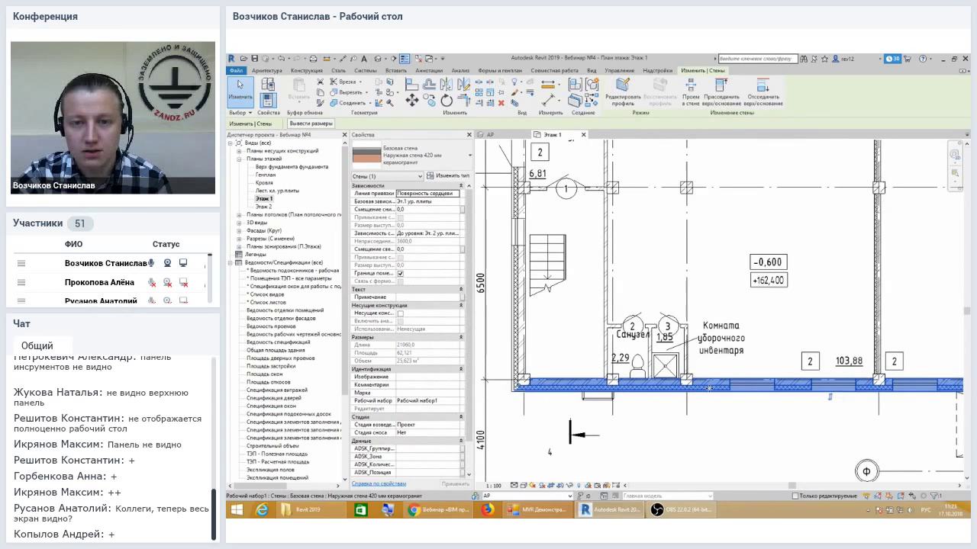
{"action": "left_click", "coordinate": [607, 240]}
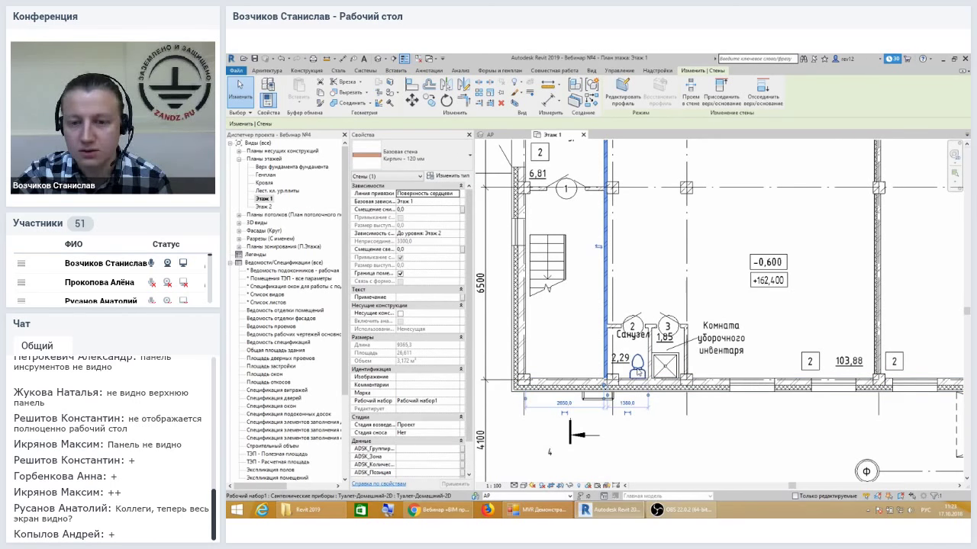
{"action": "right_click", "coordinate": [608, 267]}
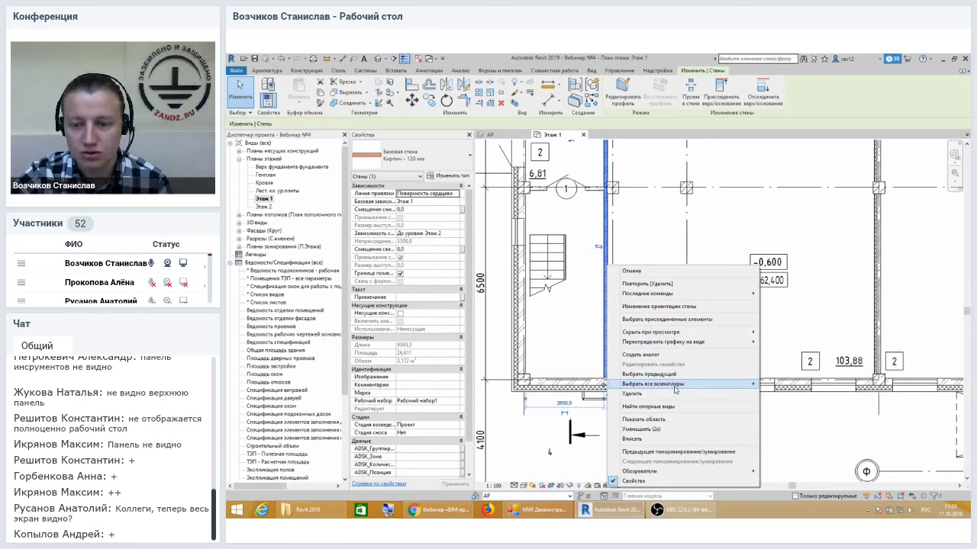
{"action": "left_click", "coordinate": [414, 282]}
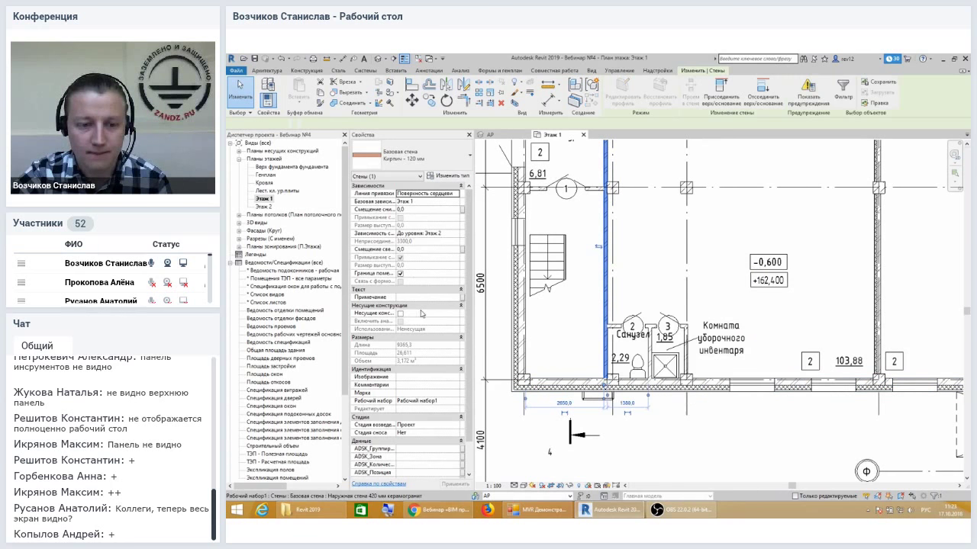
{"action": "left_click", "coordinate": [455, 401]}
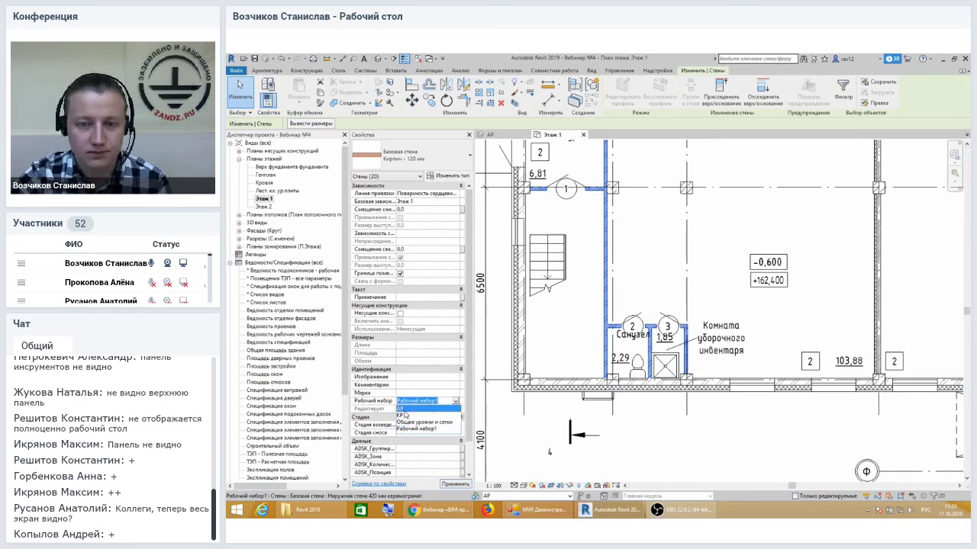
{"action": "left_click", "coordinate": [426, 412]}
{"action": "left_click", "coordinate": [717, 427]}
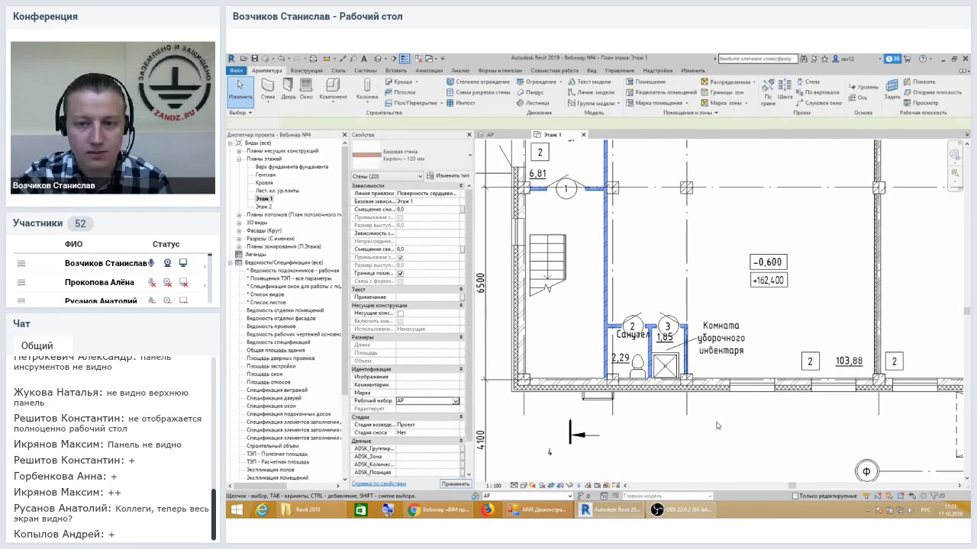
{"action": "scroll", "coordinate": [719, 423], "scroll_direction": "down", "scroll_amount": 2}
{"action": "scroll", "coordinate": [721, 420], "scroll_direction": "down", "scroll_amount": 3}
{"action": "scroll", "coordinate": [723, 415], "scroll_direction": "down", "scroll_amount": 2}
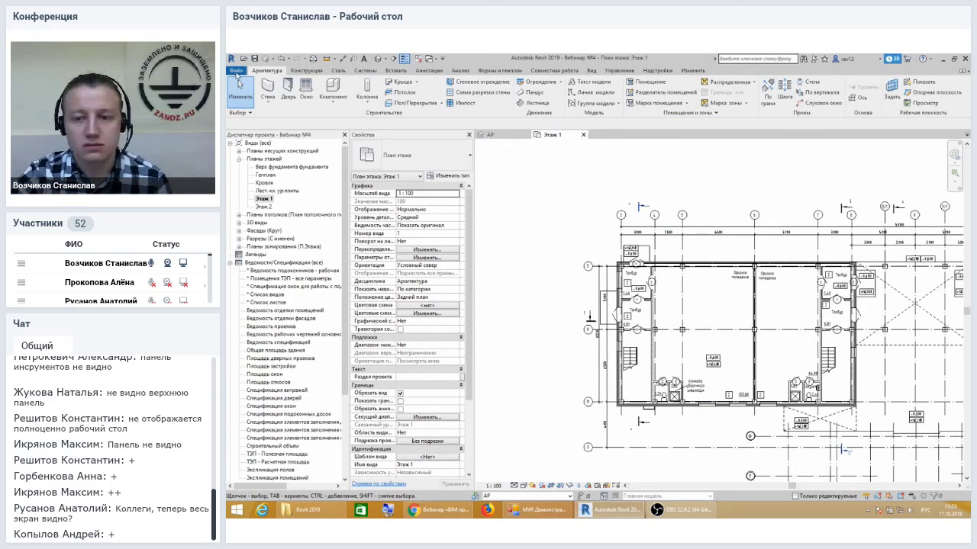
Step: Bring the second building block into view and open Save As from the File menu
{"action": "middle_click_drag", "start_coordinate": [720, 327], "coordinate": [620, 317]}
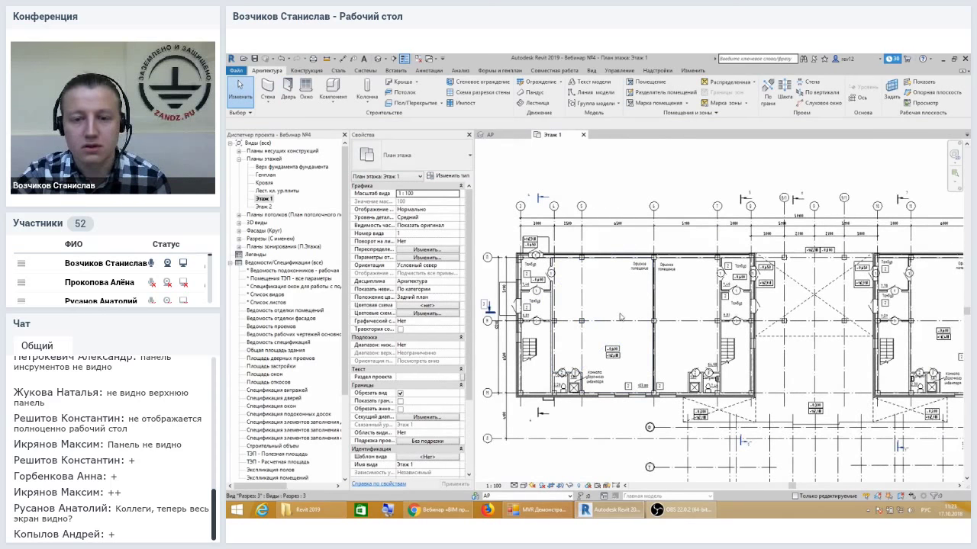
{"action": "scroll", "coordinate": [534, 336], "scroll_direction": "up", "scroll_amount": 1}
{"action": "scroll", "coordinate": [496, 305], "scroll_direction": "up", "scroll_amount": 1}
{"action": "scroll", "coordinate": [473, 252], "scroll_direction": "up", "scroll_amount": 1}
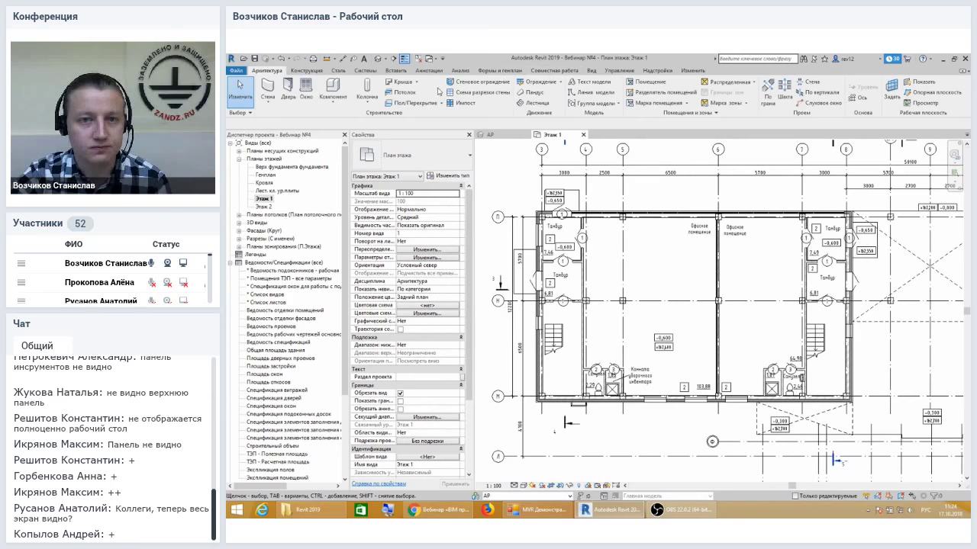
{"action": "left_click", "coordinate": [554, 70]}
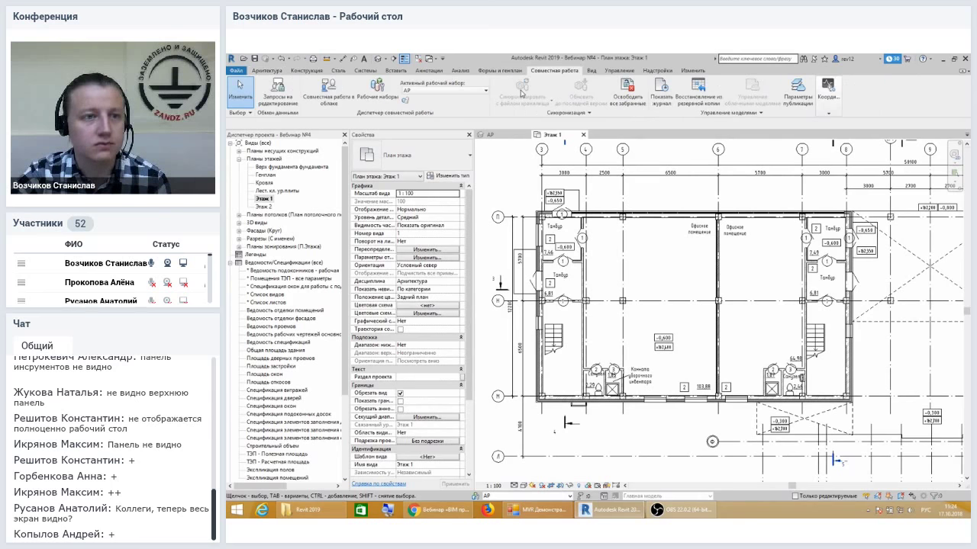
{"action": "left_click", "coordinate": [237, 71]}
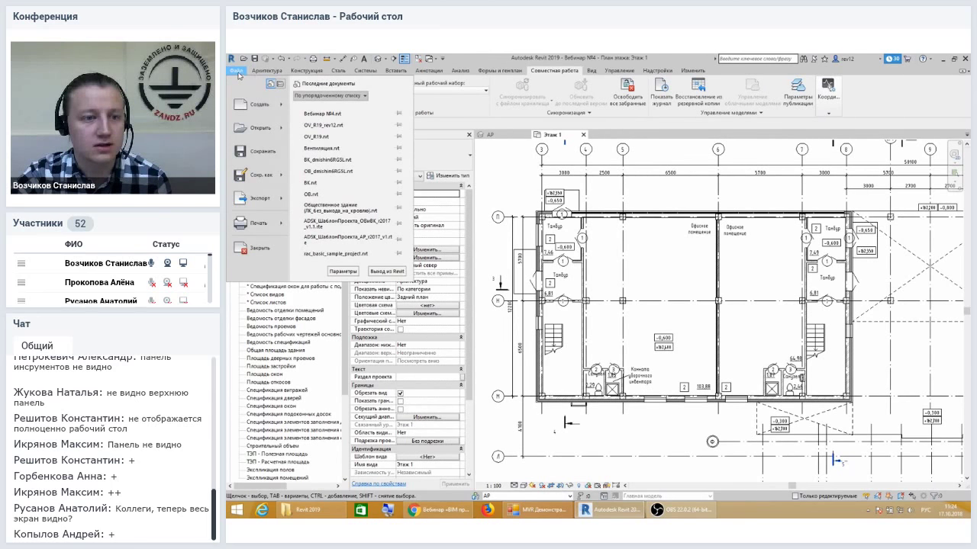
{"action": "mouse_move", "coordinate": [258, 175]}
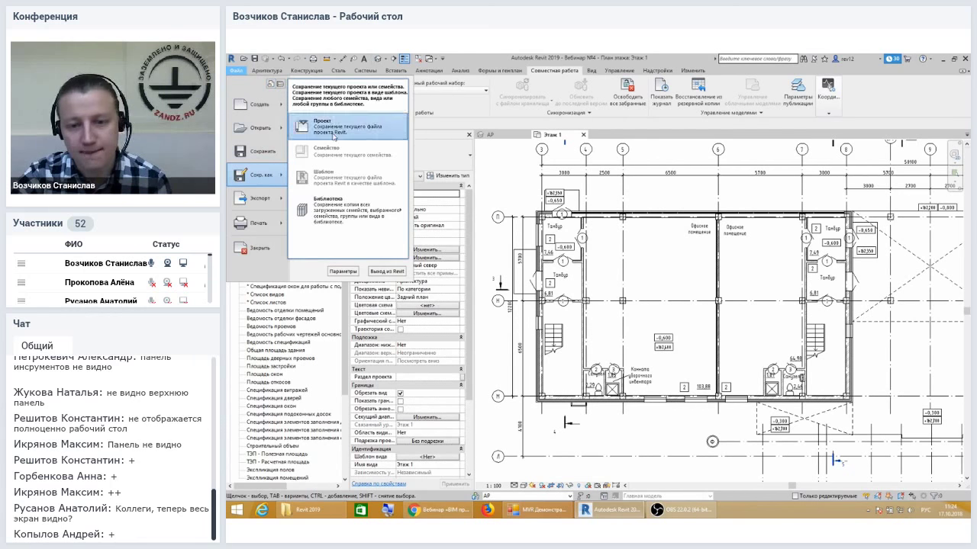
{"action": "left_click", "coordinate": [333, 132]}
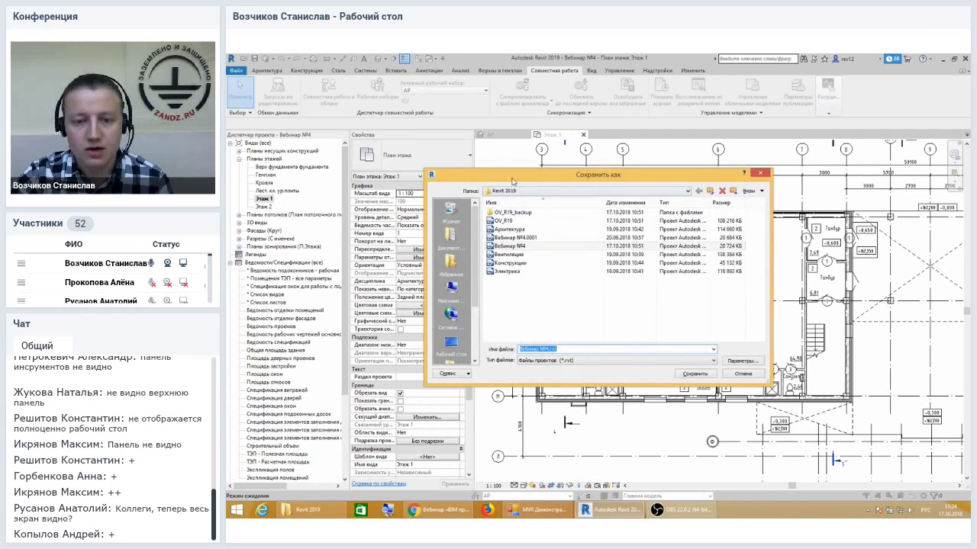
{"action": "left_click_drag", "start_coordinate": [512, 181], "coordinate": [566, 190]}
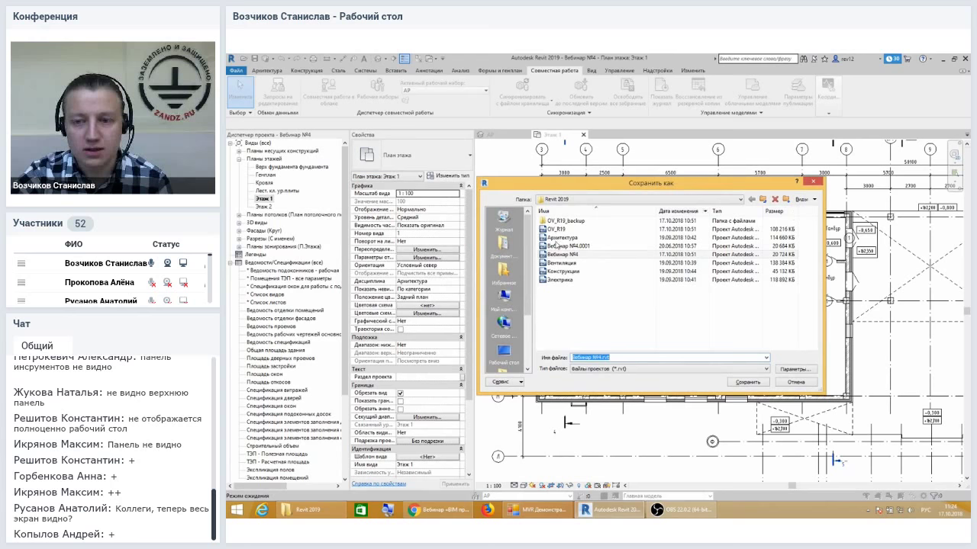
{"action": "mouse_move", "coordinate": [727, 188]}
{"action": "left_mouse_down"}
{"action": "mouse_move", "coordinate": [725, 156]}
{"action": "mouse_move", "coordinate": [731, 199]}
{"action": "left_mouse_up"}
Step: Create and open a new Совместная работа folder, naming the file Совместная работа.rvt
{"action": "left_click", "coordinate": [789, 209]}
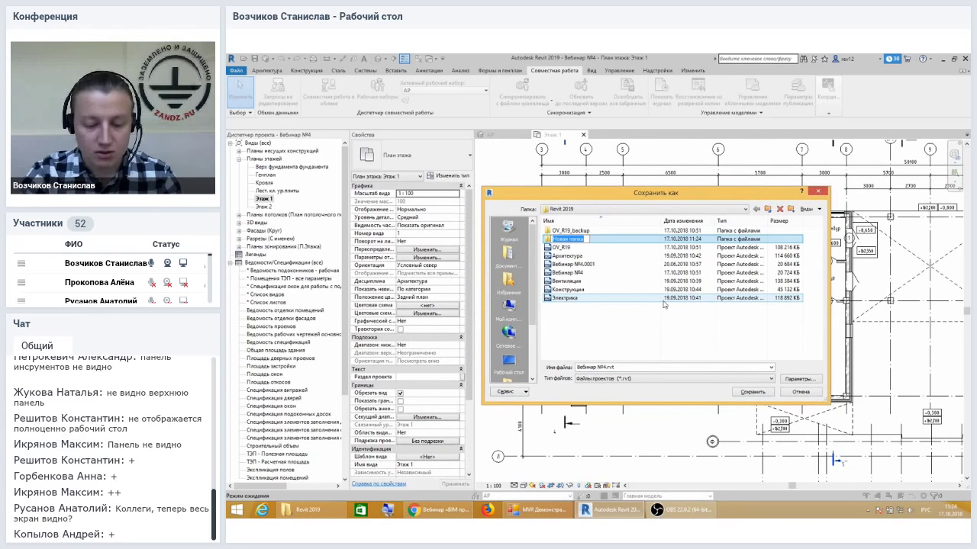
{"action": "type", "text": "Совместная работ"}
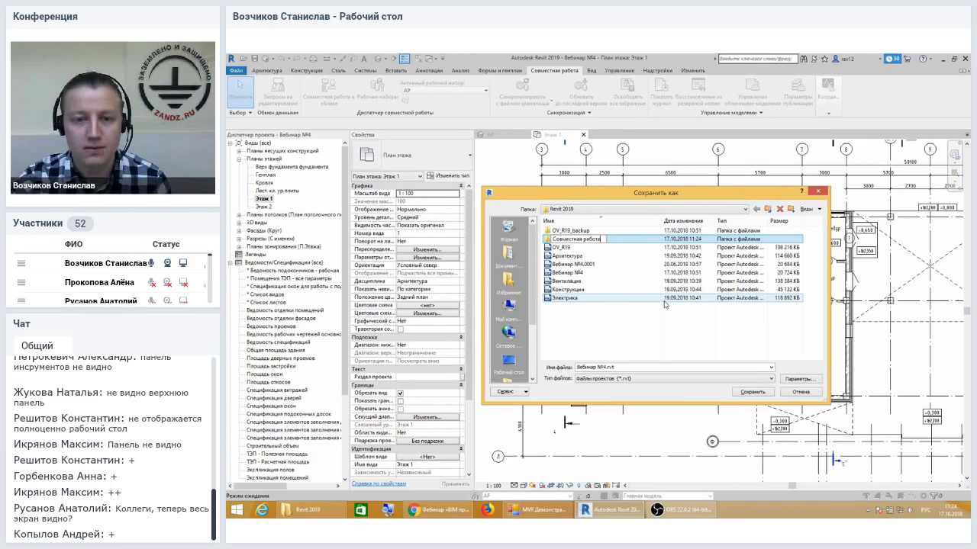
{"action": "key", "text": "Return"}
{"action": "double_click", "coordinate": [596, 239]}
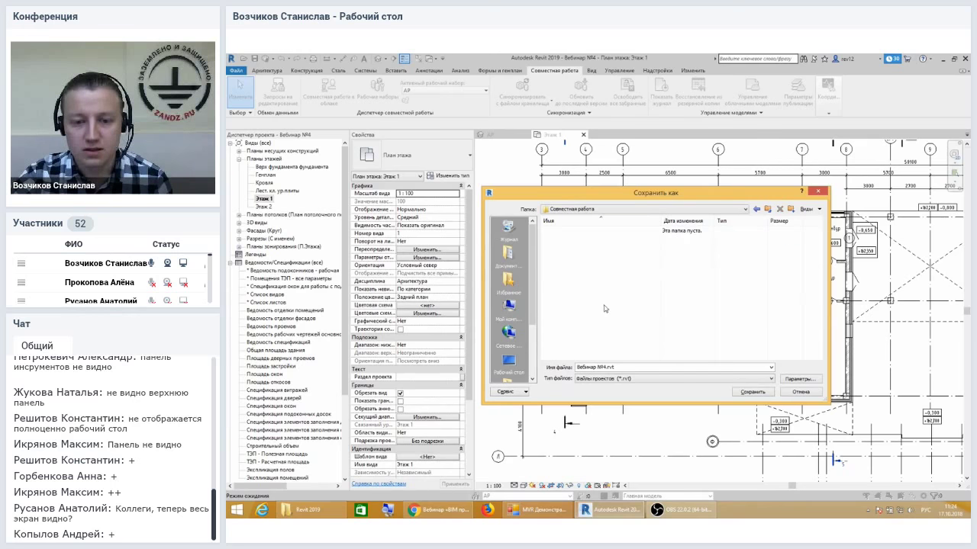
{"action": "left_click_drag", "start_coordinate": [615, 365], "coordinate": [576, 367]}
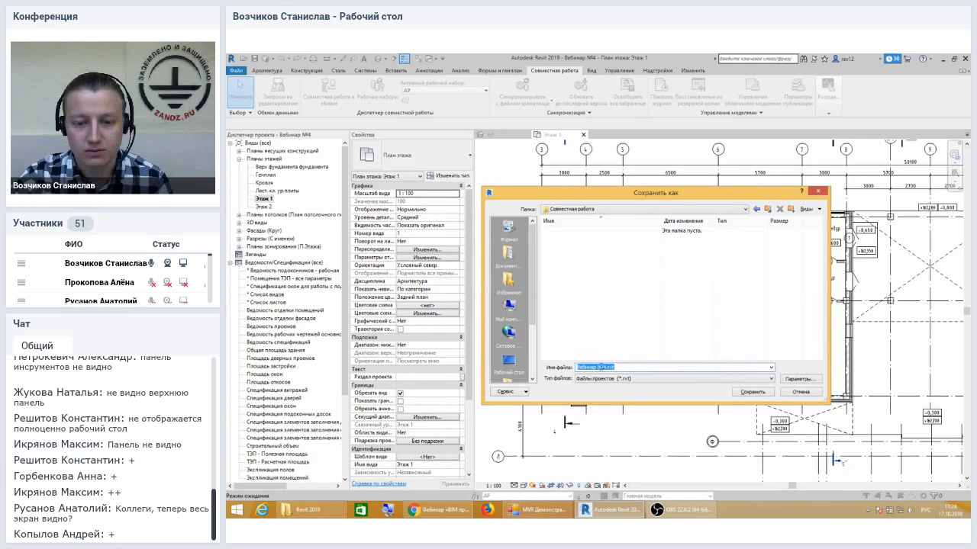
{"action": "left_click", "coordinate": [619, 368]}
{"action": "left_click_drag", "start_coordinate": [606, 368], "coordinate": [576, 367]}
{"action": "type", "text": "Совместная работа"}
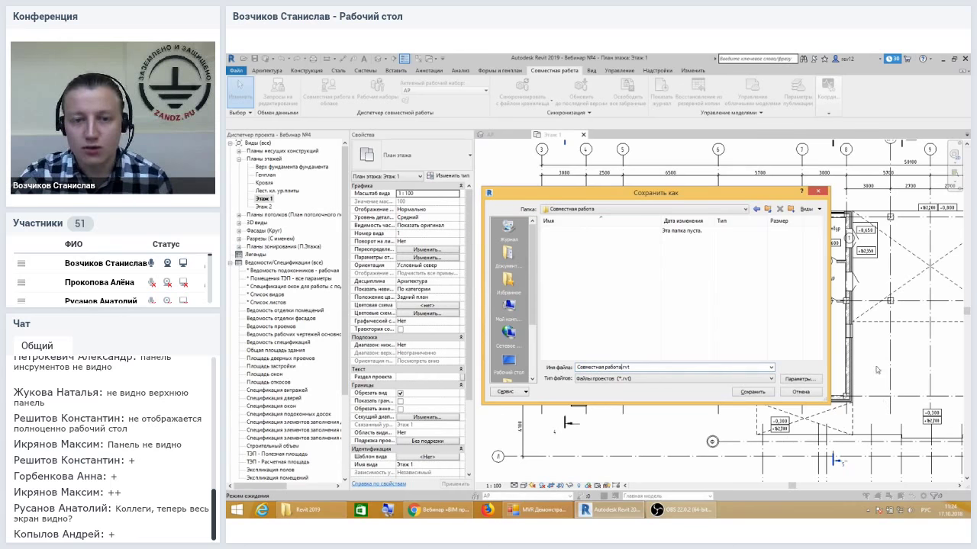
{"action": "left_click_drag", "start_coordinate": [676, 201], "coordinate": [663, 203]}
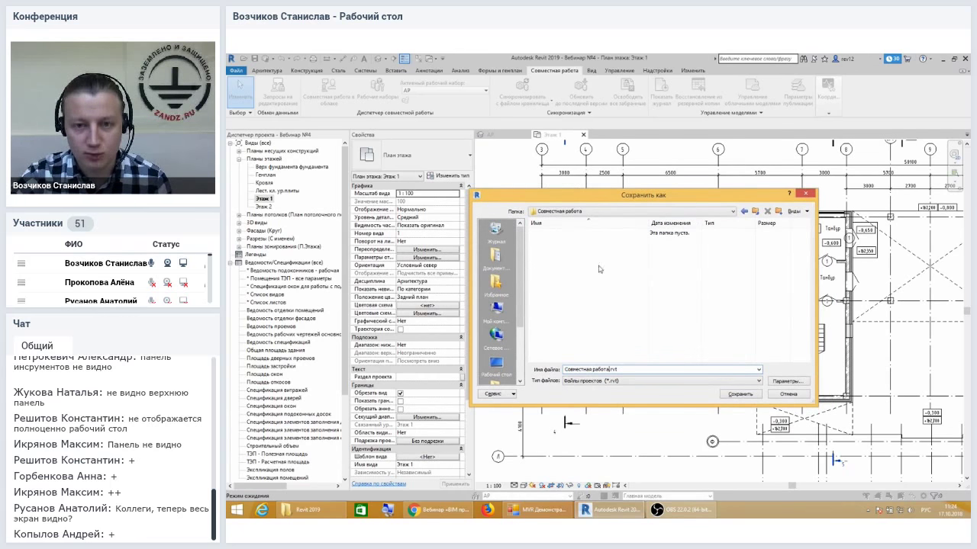
{"action": "left_click", "coordinate": [787, 382]}
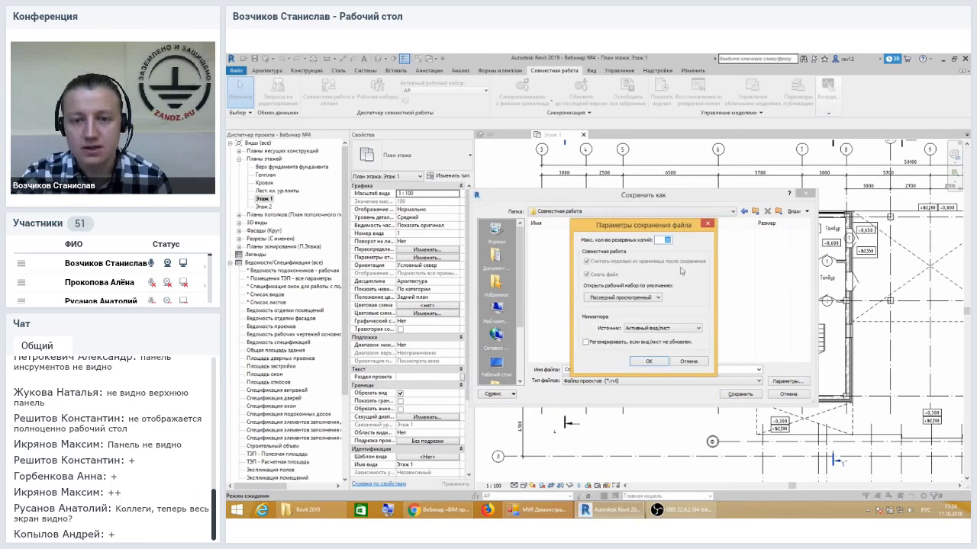
{"action": "mouse_move", "coordinate": [631, 229]}
{"action": "left_mouse_down"}
{"action": "mouse_move", "coordinate": [618, 208]}
{"action": "mouse_move", "coordinate": [609, 239]}
{"action": "left_mouse_up"}
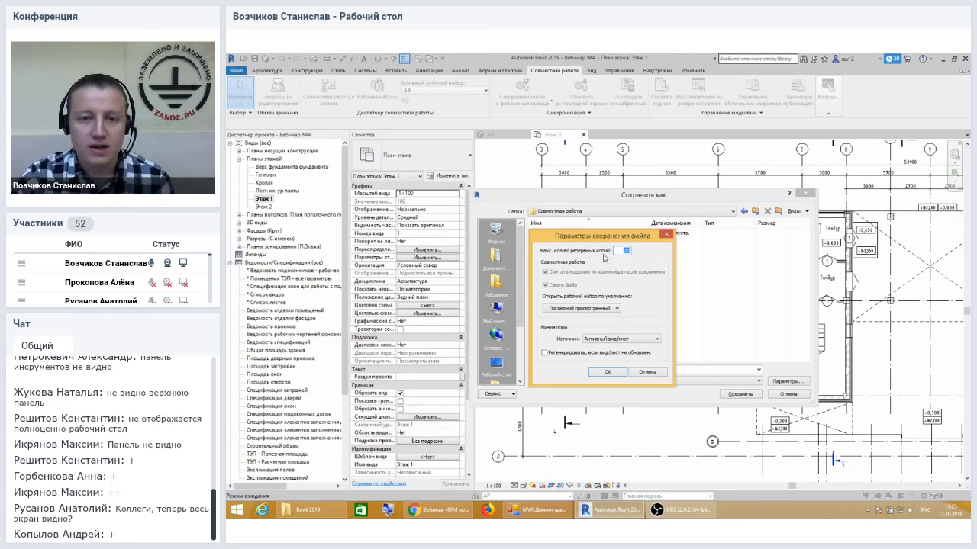
{"action": "left_click_drag", "start_coordinate": [614, 242], "coordinate": [613, 244]}
{"action": "left_click_drag", "start_coordinate": [612, 243], "coordinate": [615, 241]}
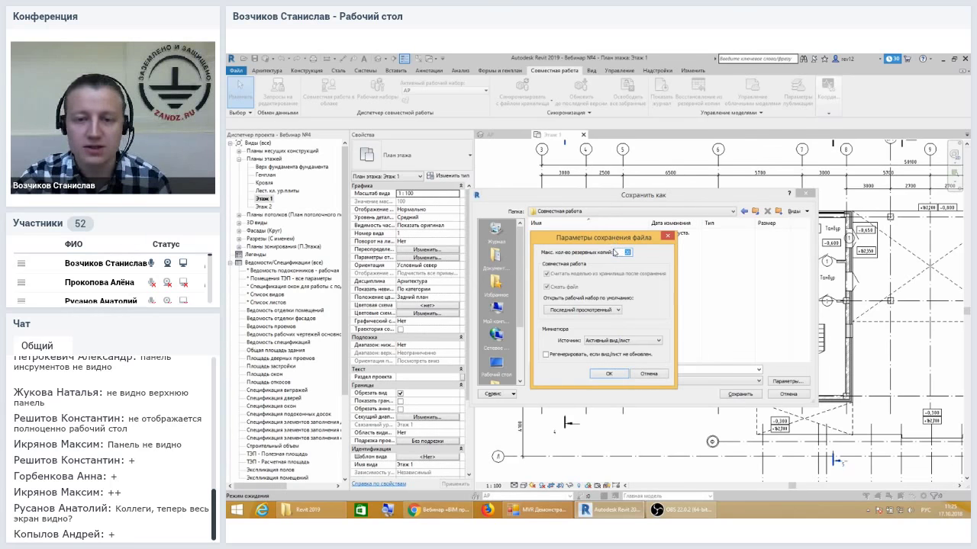
{"action": "double_click", "coordinate": [625, 252]}
{"action": "type", "text": "5"}
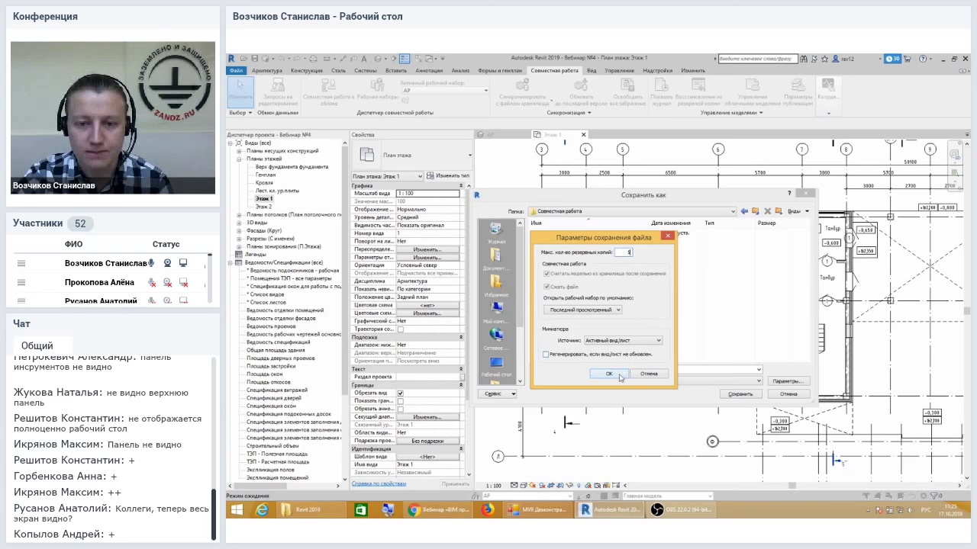
{"action": "left_click", "coordinate": [620, 375]}
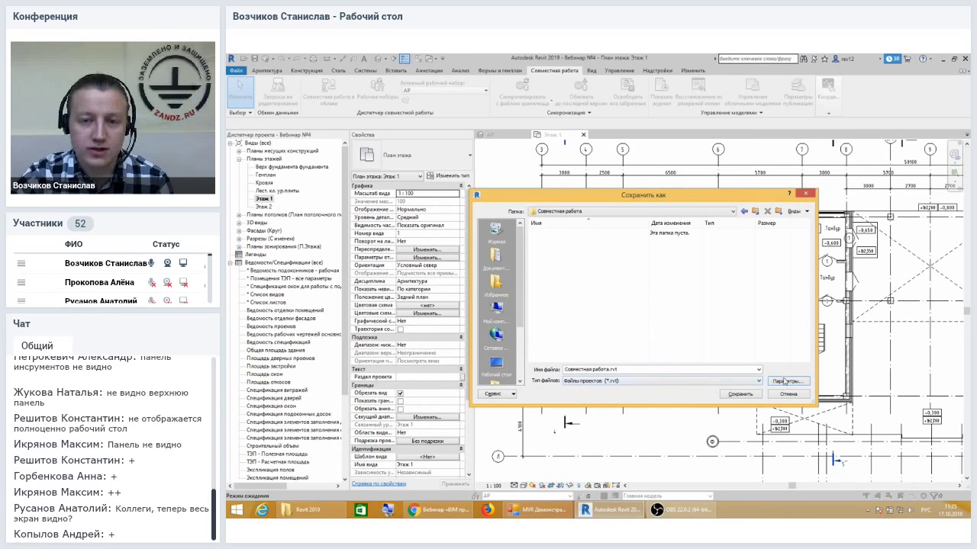
Step: Save the project as the central file Совместная работа.rvt
{"action": "left_click", "coordinate": [740, 394]}
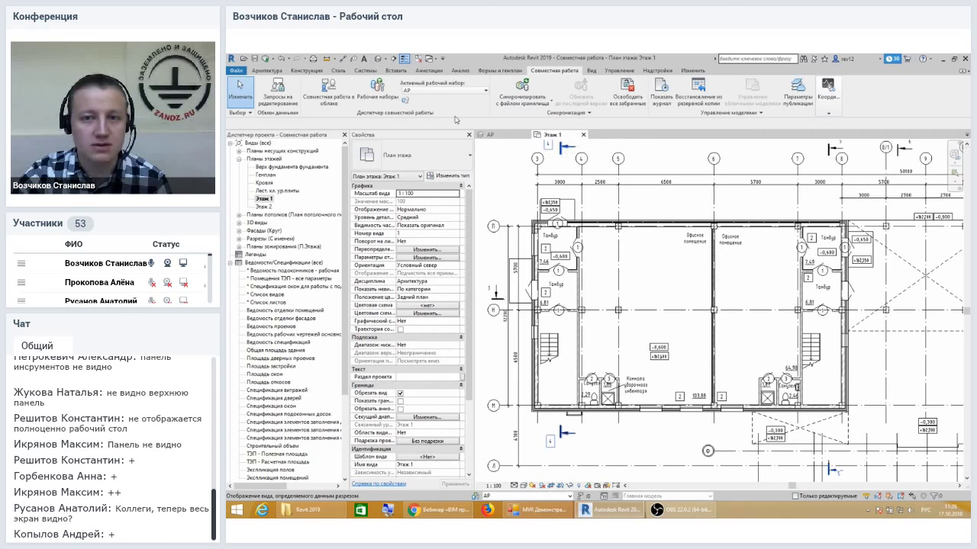
Step: Make АР, Общие уровни и сетки and Рабочий набор1 non-editable, keep КР editable, then close Этаж 1
{"action": "left_click", "coordinate": [386, 104]}
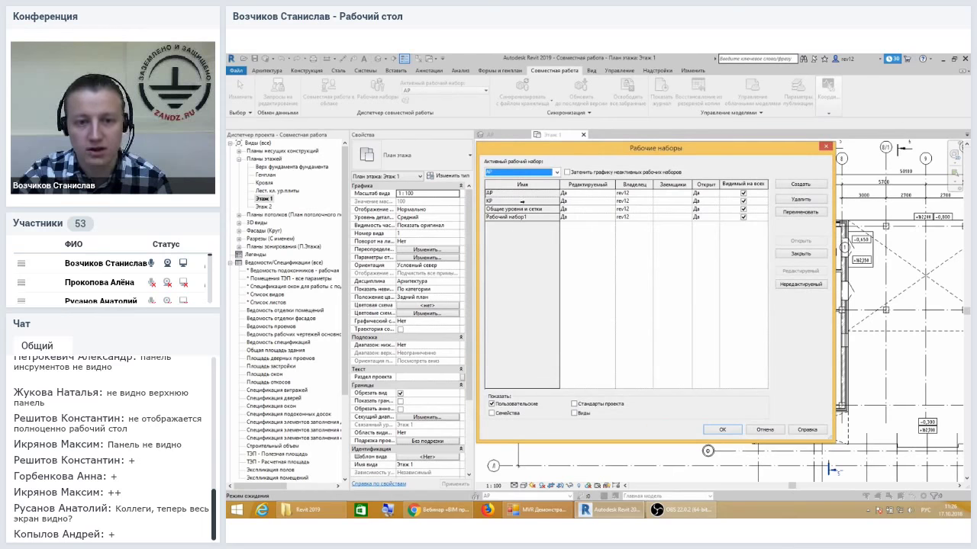
{"action": "left_click_drag", "start_coordinate": [519, 209], "coordinate": [516, 219]}
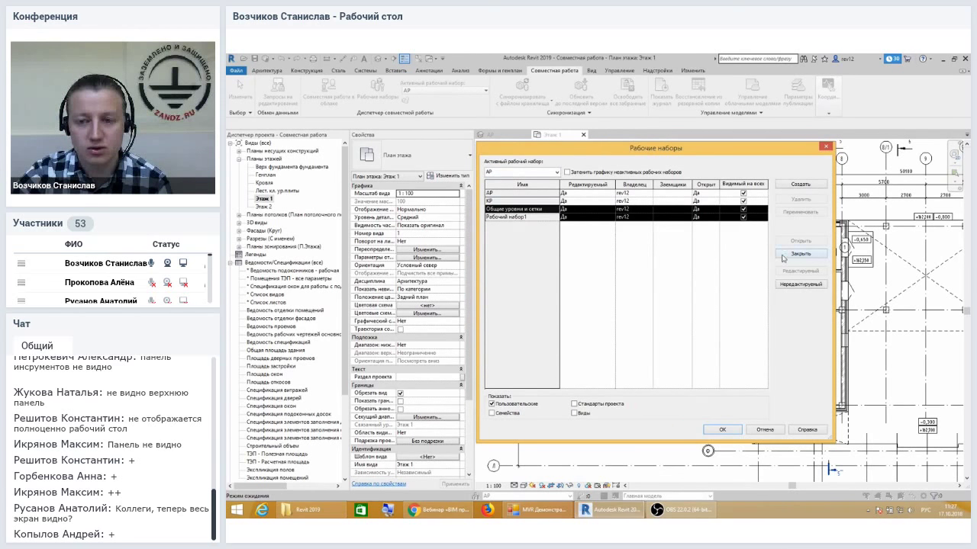
{"action": "left_click", "coordinate": [789, 286]}
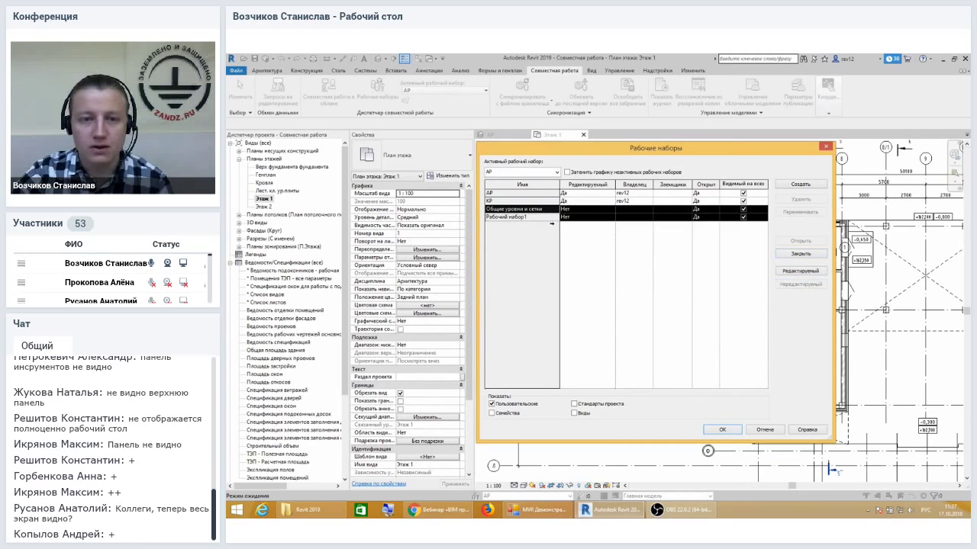
{"action": "left_click", "coordinate": [512, 195]}
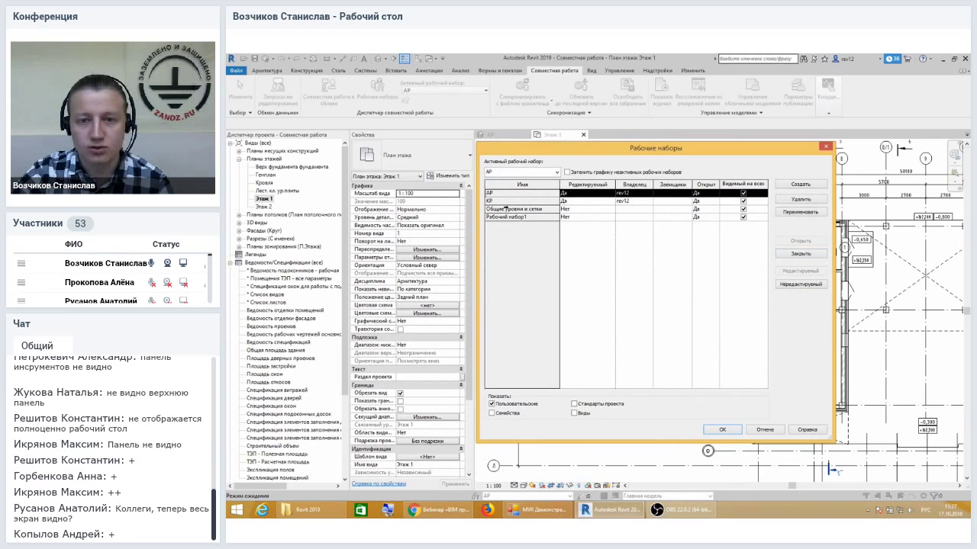
{"action": "left_click_drag", "start_coordinate": [568, 145], "coordinate": [566, 141]}
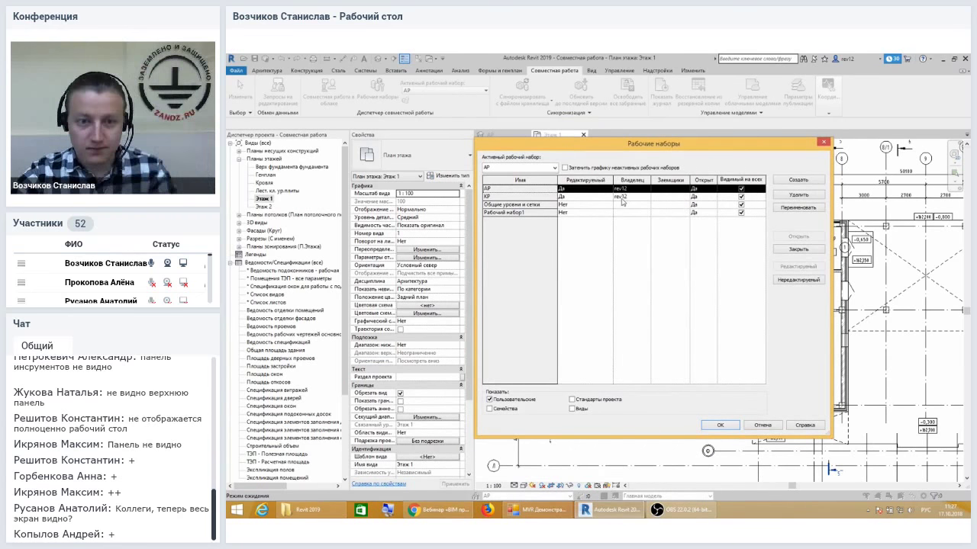
{"action": "left_click", "coordinate": [521, 196]}
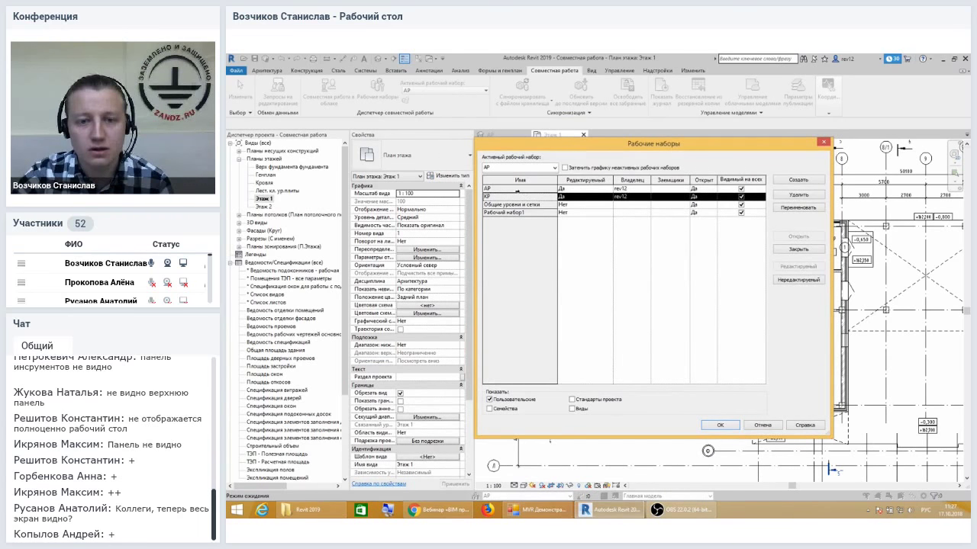
{"action": "key", "text": "Up"}
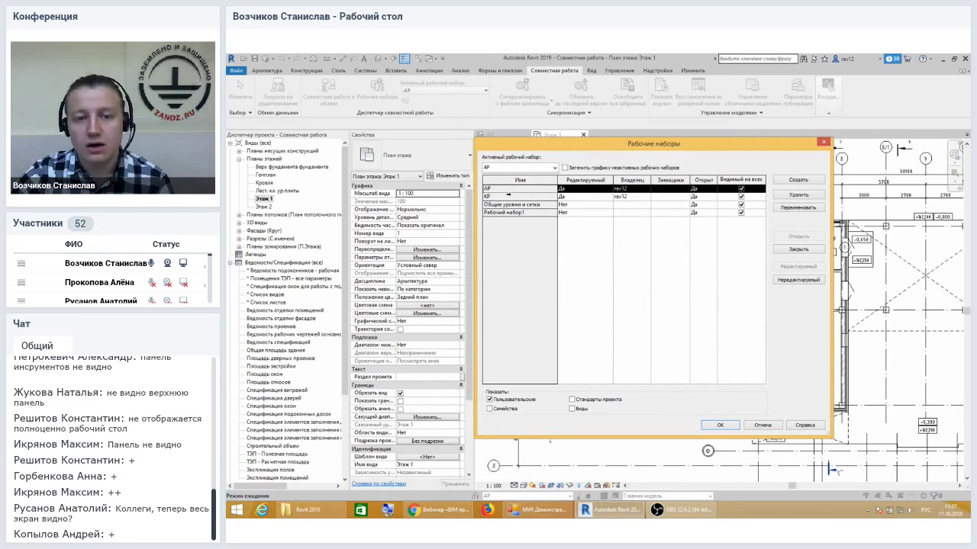
{"action": "left_click", "coordinate": [798, 279]}
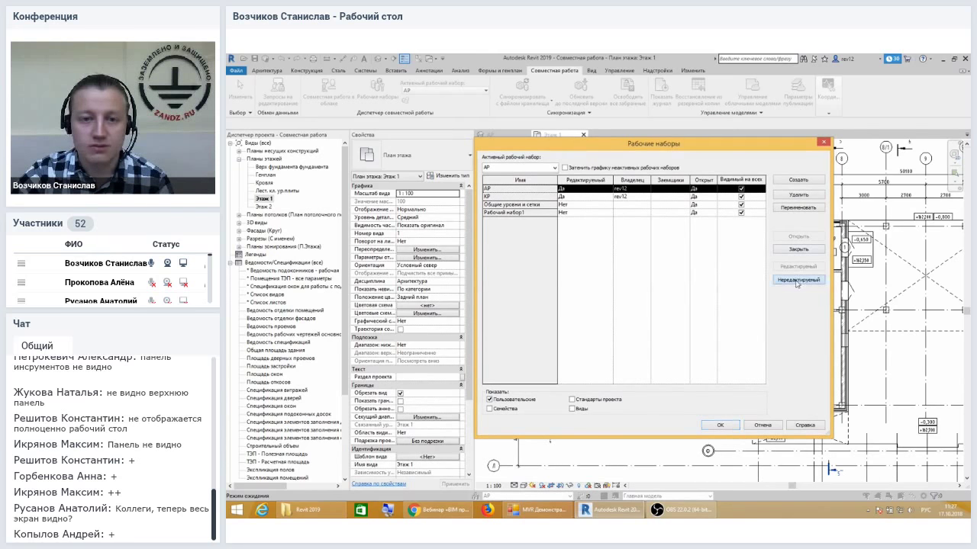
{"action": "left_click", "coordinate": [528, 197]}
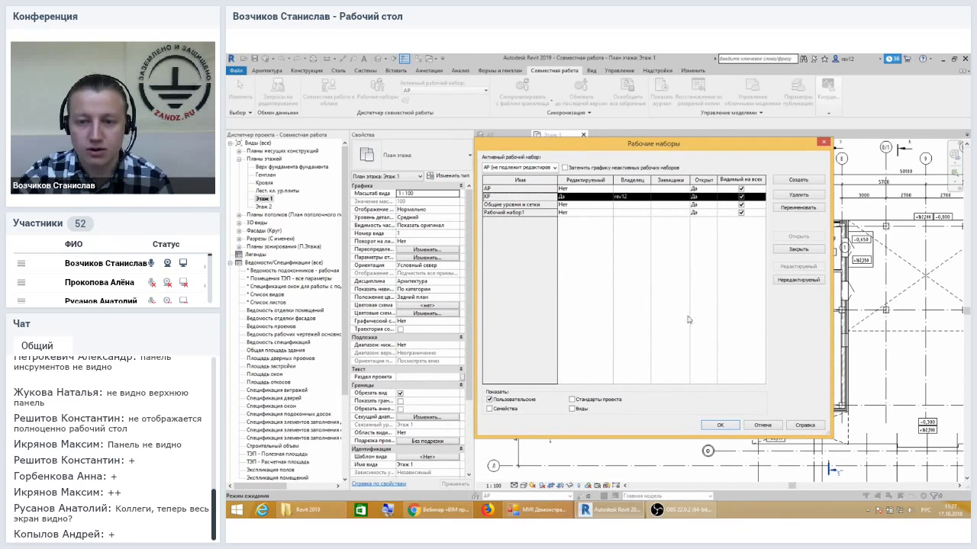
{"action": "left_click", "coordinate": [720, 425]}
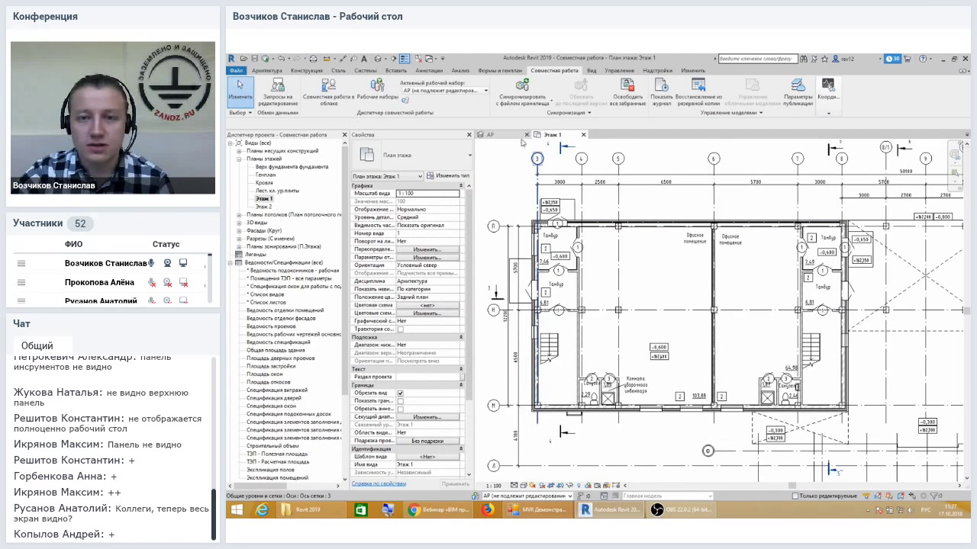
{"action": "left_click", "coordinate": [584, 135]}
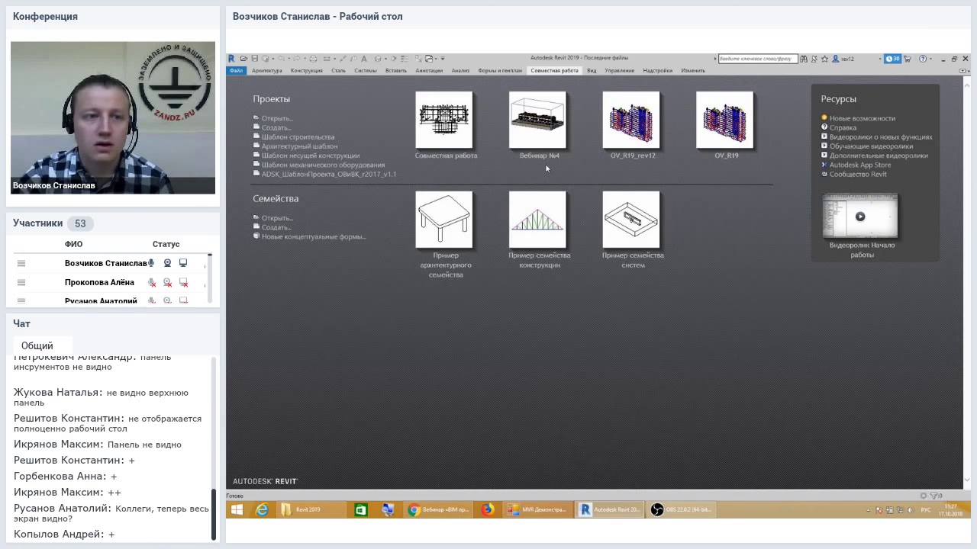
Step: Open Совместная работа.rvt as a new local copy, choosing to specify worksets
{"action": "left_click", "coordinate": [276, 118]}
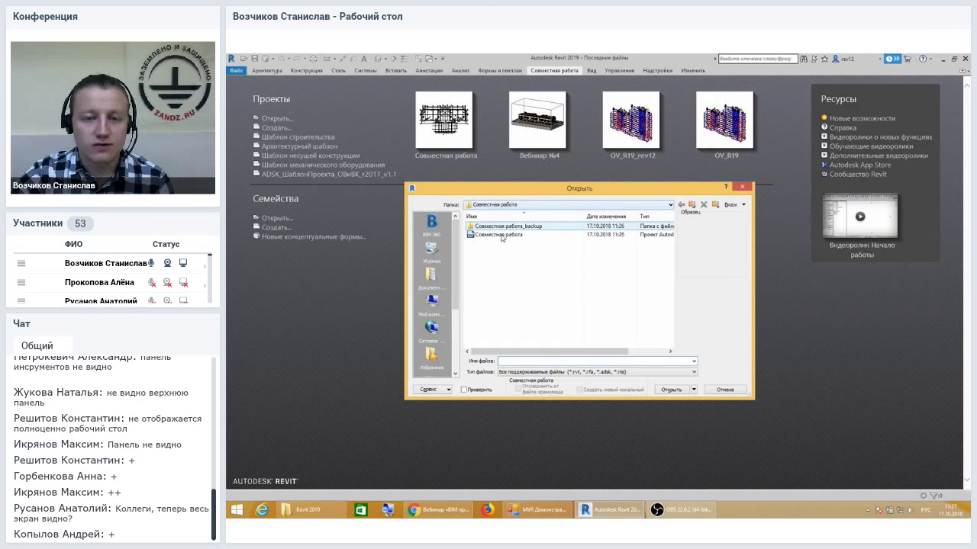
{"action": "left_click", "coordinate": [502, 238]}
{"action": "mouse_move", "coordinate": [503, 196]}
{"action": "left_mouse_down"}
{"action": "mouse_move", "coordinate": [499, 182]}
{"action": "mouse_move", "coordinate": [503, 189]}
{"action": "left_mouse_up"}
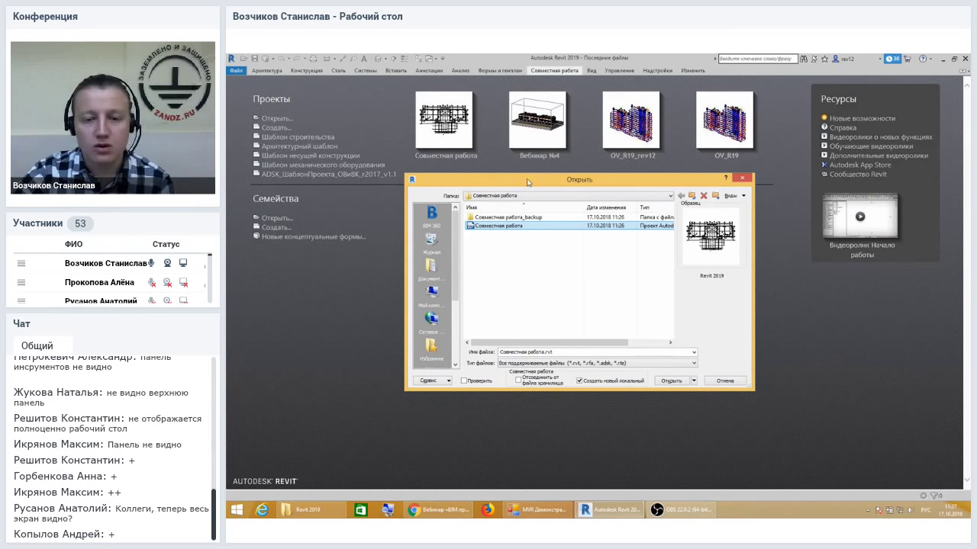
{"action": "left_click_drag", "start_coordinate": [528, 184], "coordinate": [529, 178]}
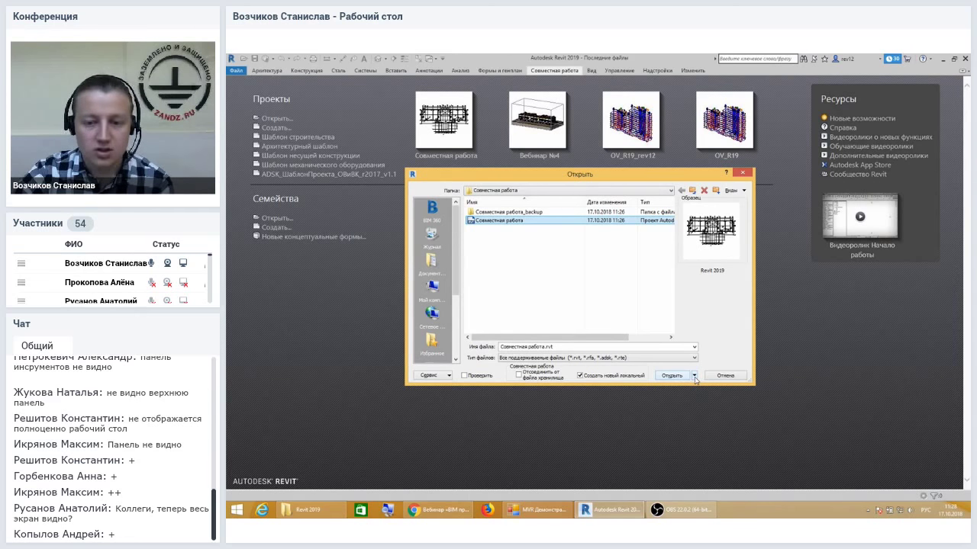
{"action": "left_click", "coordinate": [694, 377]}
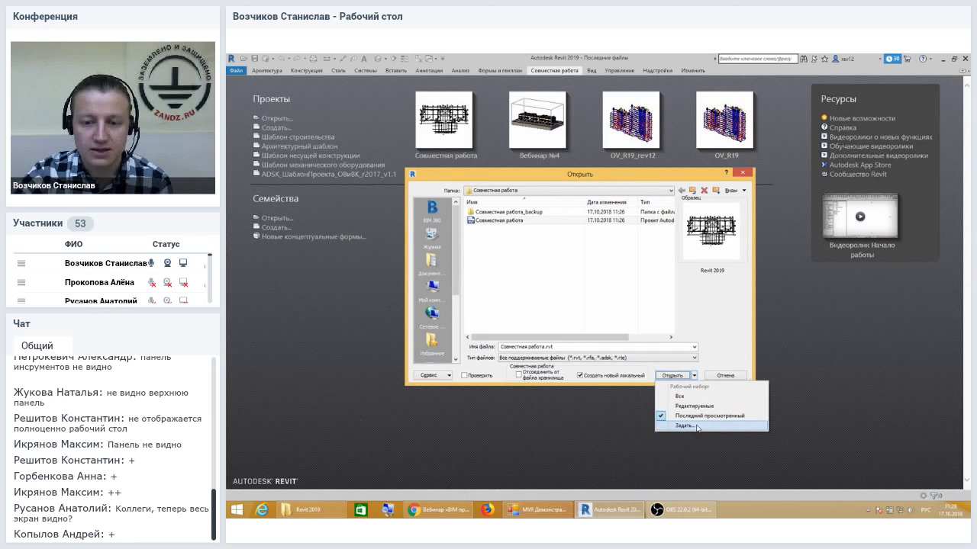
Step: Open the file with the Specify worksets option and position the Opening Worksets dialog
{"action": "left_click", "coordinate": [696, 425]}
{"action": "left_click", "coordinate": [675, 377]}
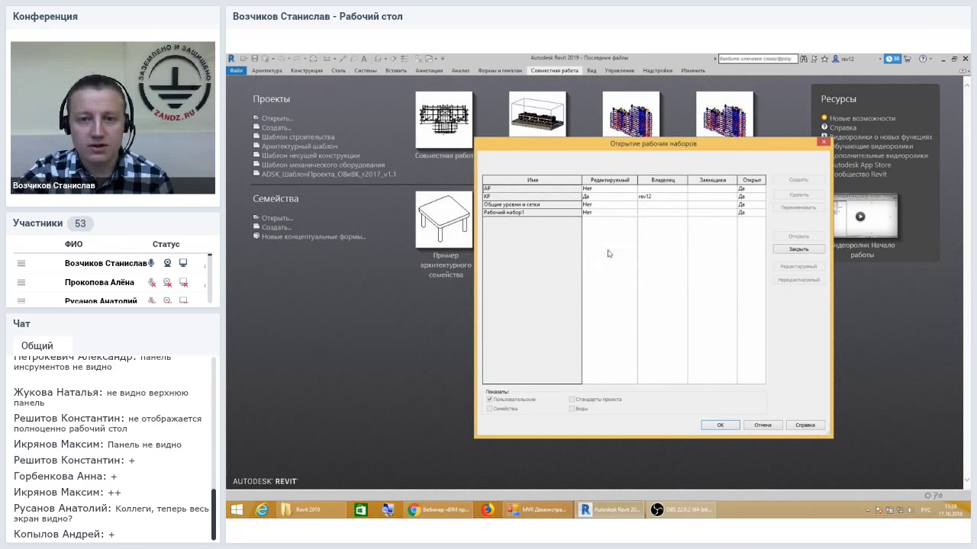
{"action": "left_click_drag", "start_coordinate": [632, 144], "coordinate": [592, 138]}
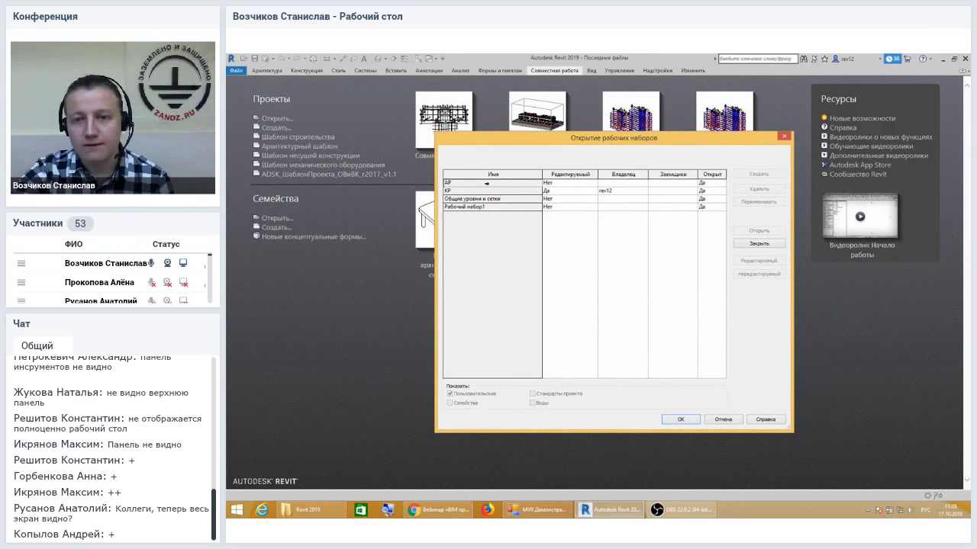
{"action": "left_click_drag", "start_coordinate": [542, 141], "coordinate": [544, 142]}
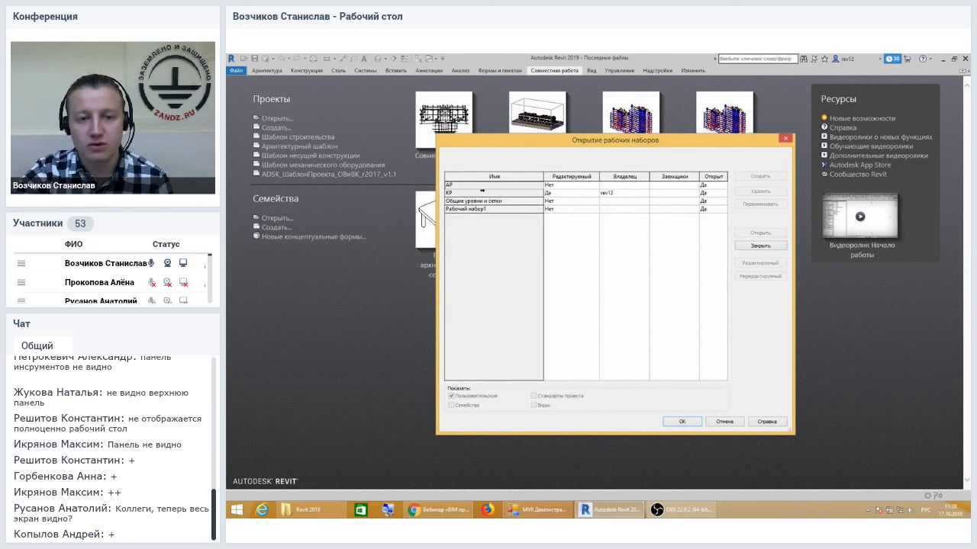
Step: Set АР to not open, keep the other three worksets open, and confirm
{"action": "left_click", "coordinate": [715, 177]}
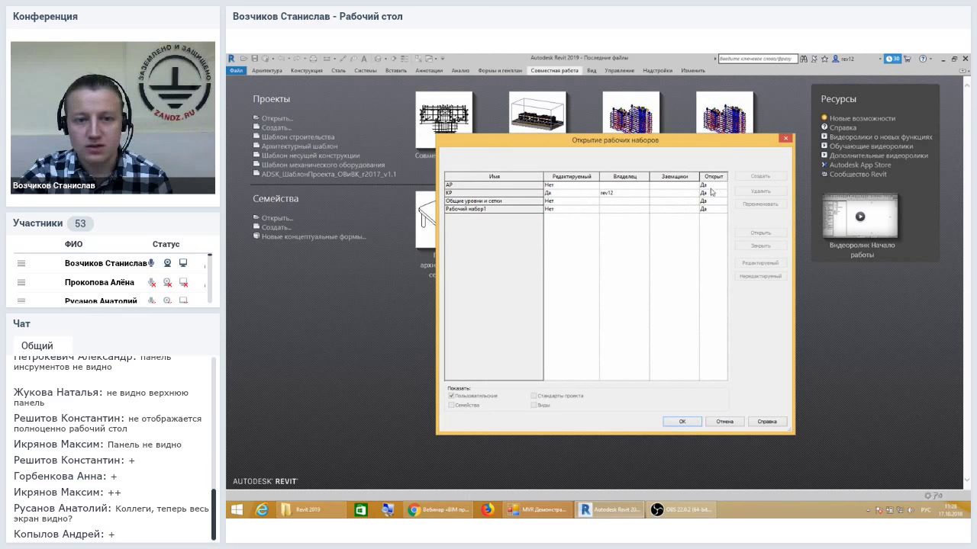
{"action": "left_click", "coordinate": [498, 186]}
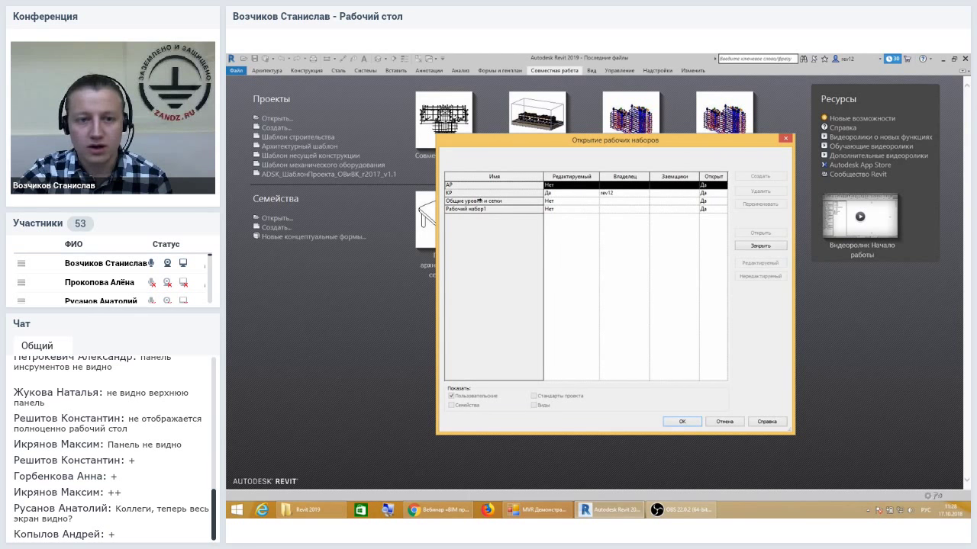
{"action": "left_click_drag", "start_coordinate": [474, 203], "coordinate": [473, 209]}
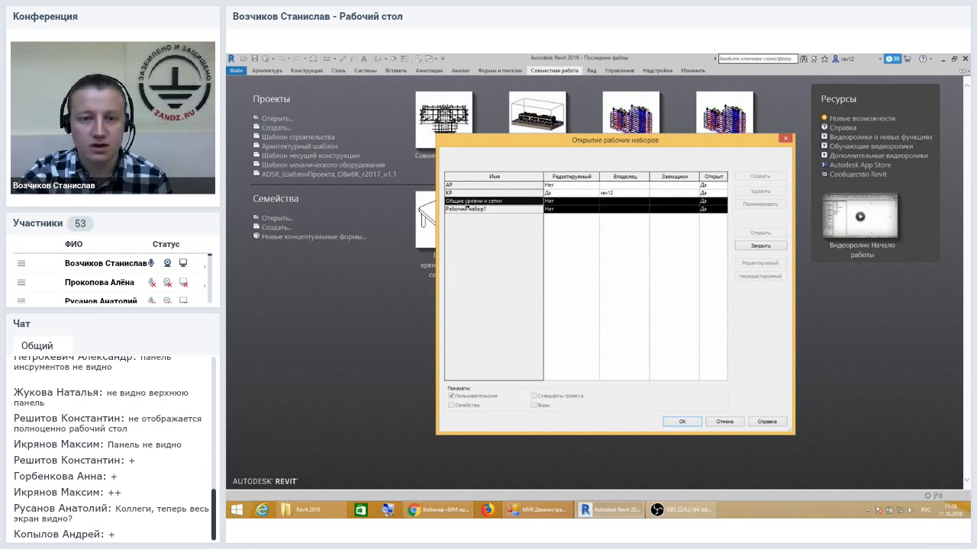
{"action": "left_click", "coordinate": [464, 212]}
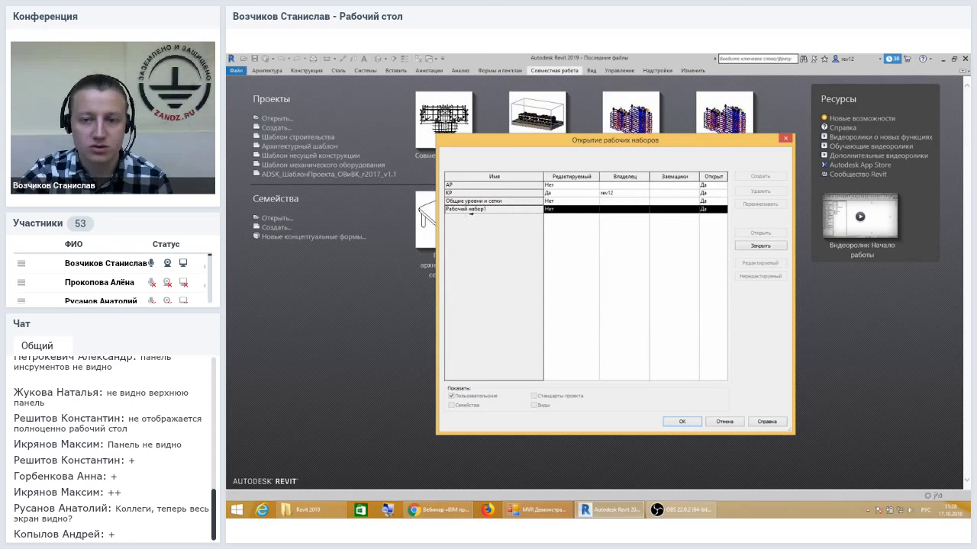
{"action": "left_click", "coordinate": [742, 247]}
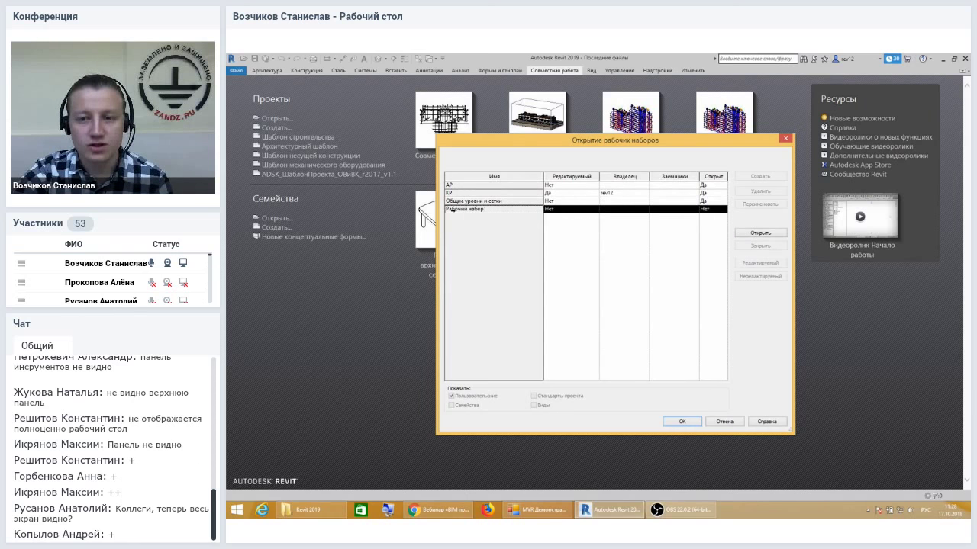
{"action": "left_click", "coordinate": [755, 233]}
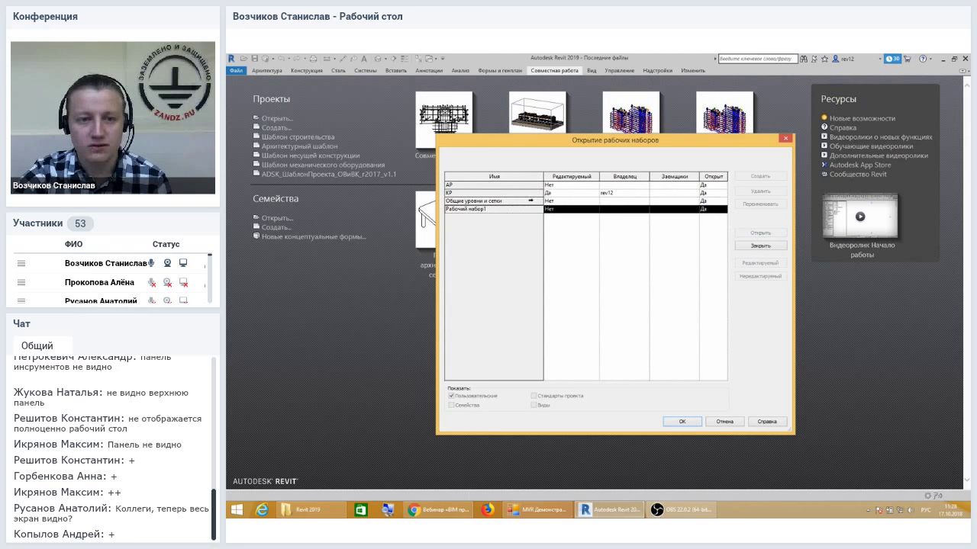
{"action": "left_click", "coordinate": [473, 188]}
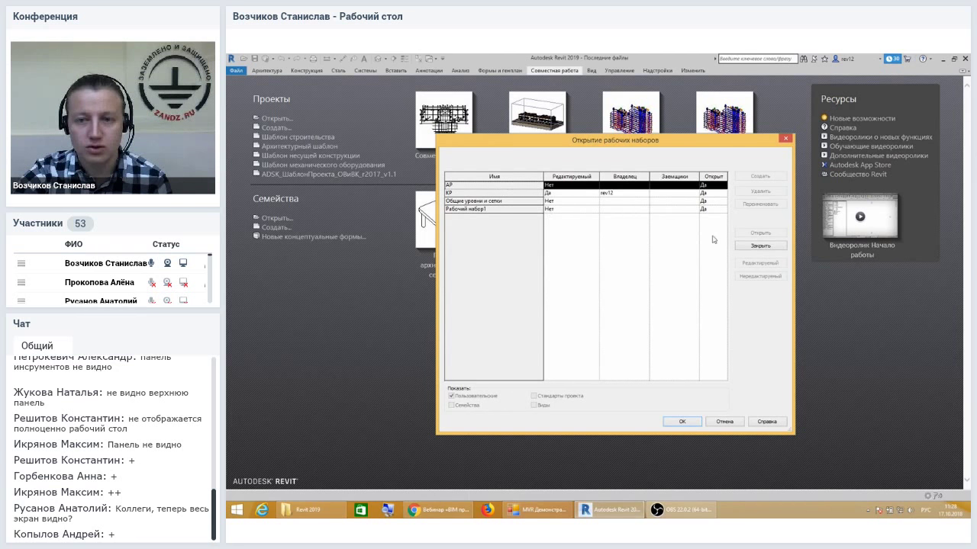
{"action": "left_click", "coordinate": [752, 246]}
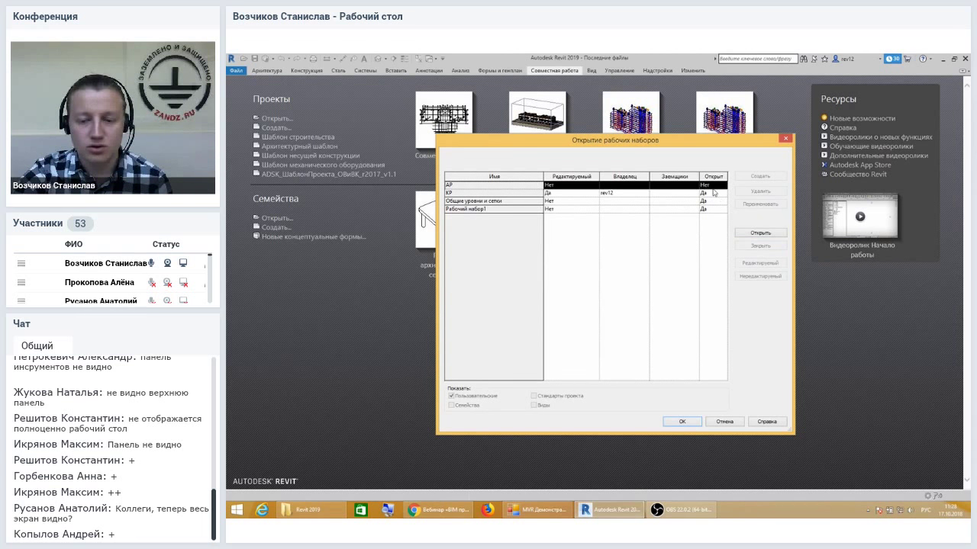
{"action": "left_click", "coordinate": [682, 421]}
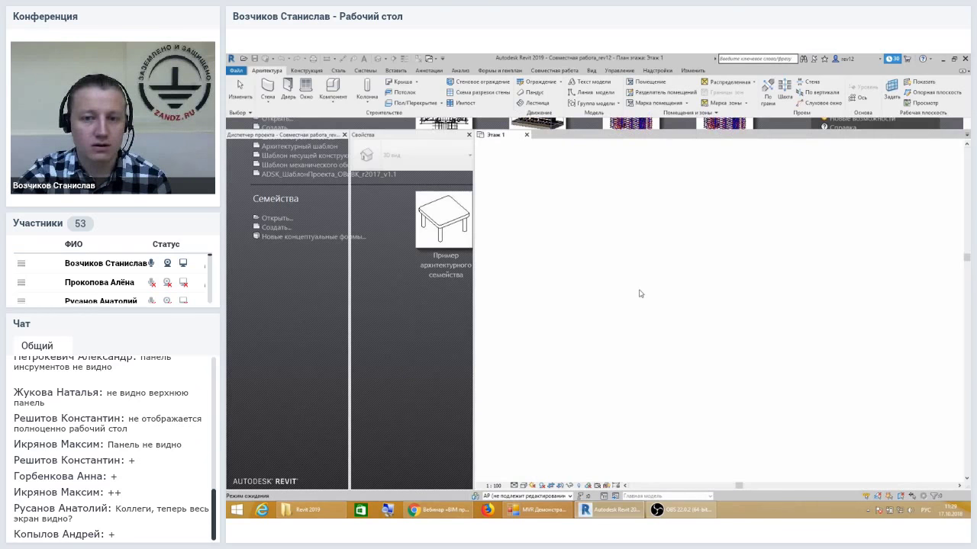
Step: Let the local copy Совместная работа_rev12 load with the Этаж 1 plan displayed
{"action": "middle_click_drag", "start_coordinate": [656, 192], "coordinate": [624, 189]}
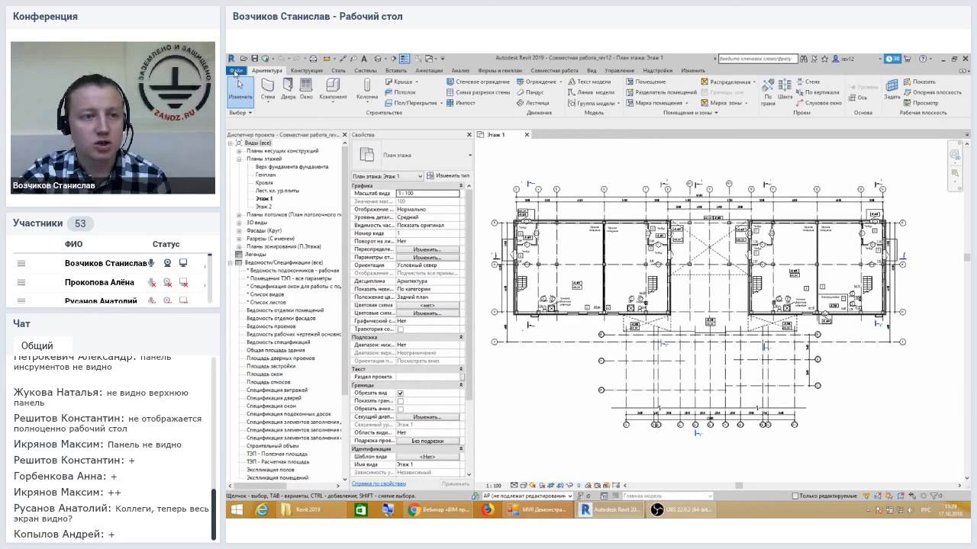
Step: Open the Revit Options from the application menu and review the General page
{"action": "left_click", "coordinate": [236, 71]}
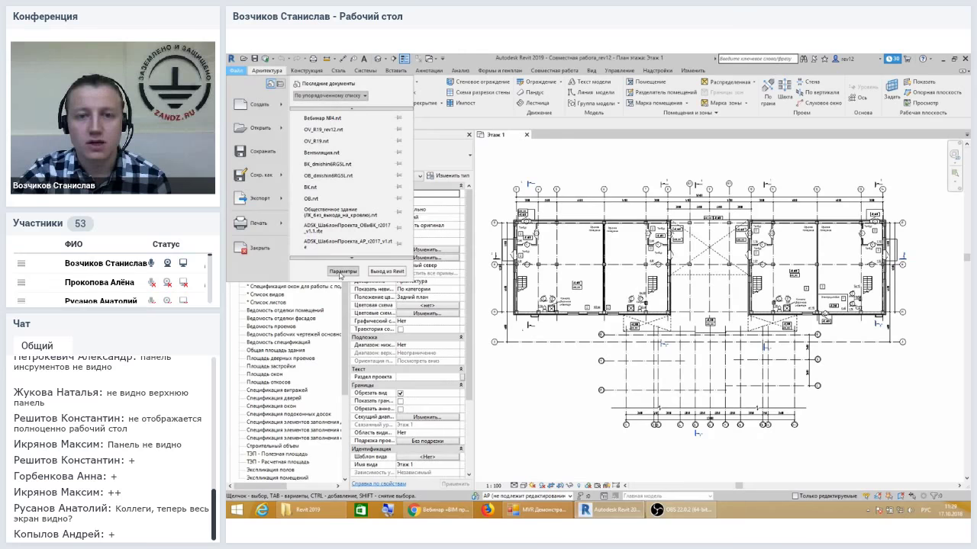
{"action": "left_click", "coordinate": [341, 273]}
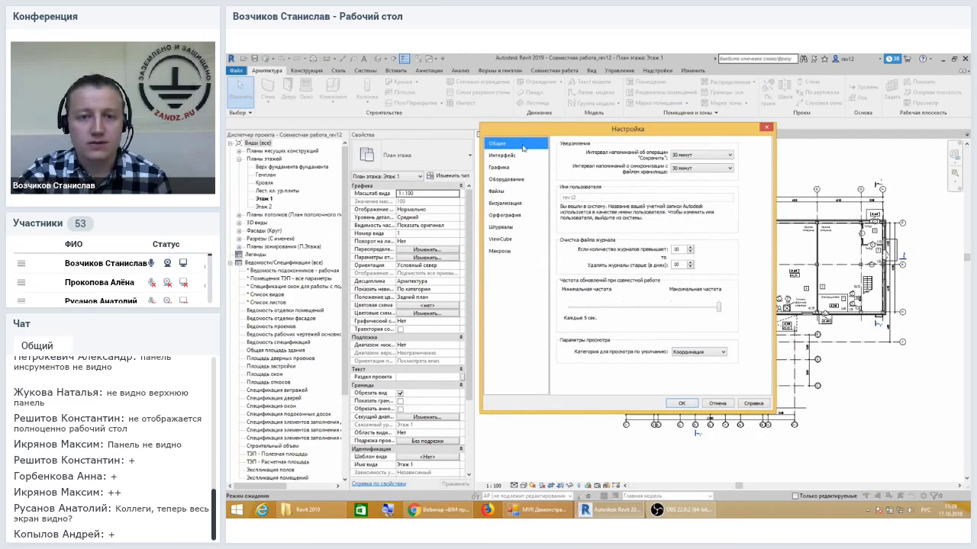
{"action": "left_click_drag", "start_coordinate": [519, 132], "coordinate": [505, 145]}
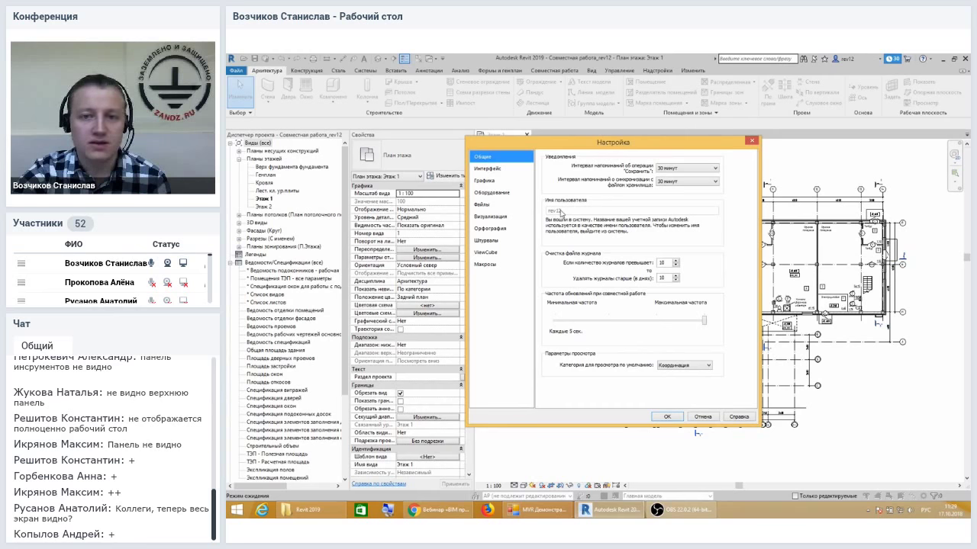
{"action": "left_click_drag", "start_coordinate": [679, 142], "coordinate": [692, 150]}
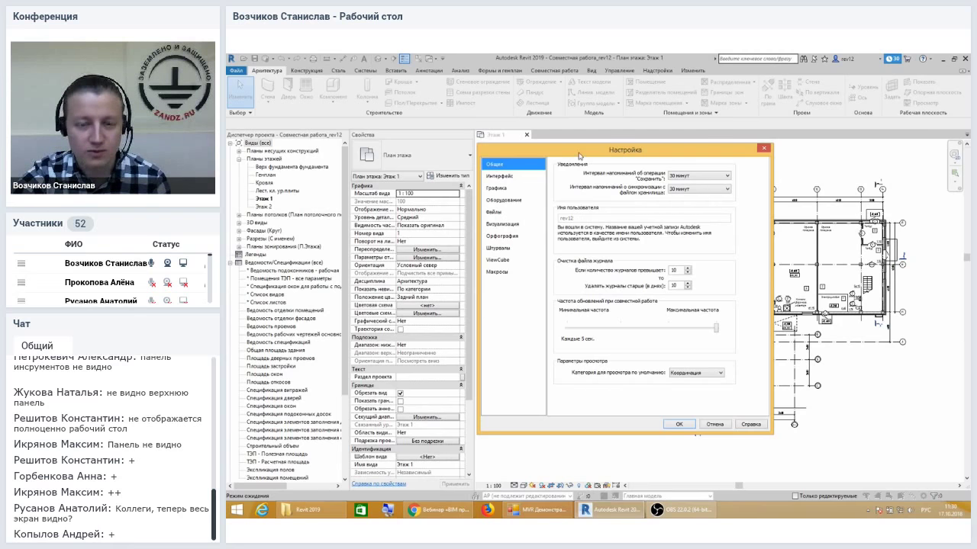
{"action": "left_click_drag", "start_coordinate": [579, 157], "coordinate": [579, 155]}
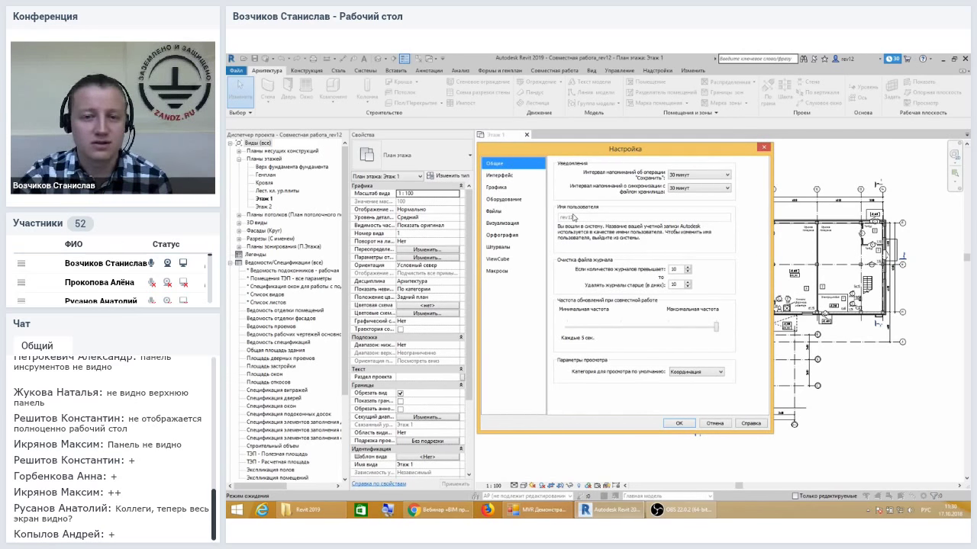
{"action": "left_click_drag", "start_coordinate": [568, 149], "coordinate": [569, 147]}
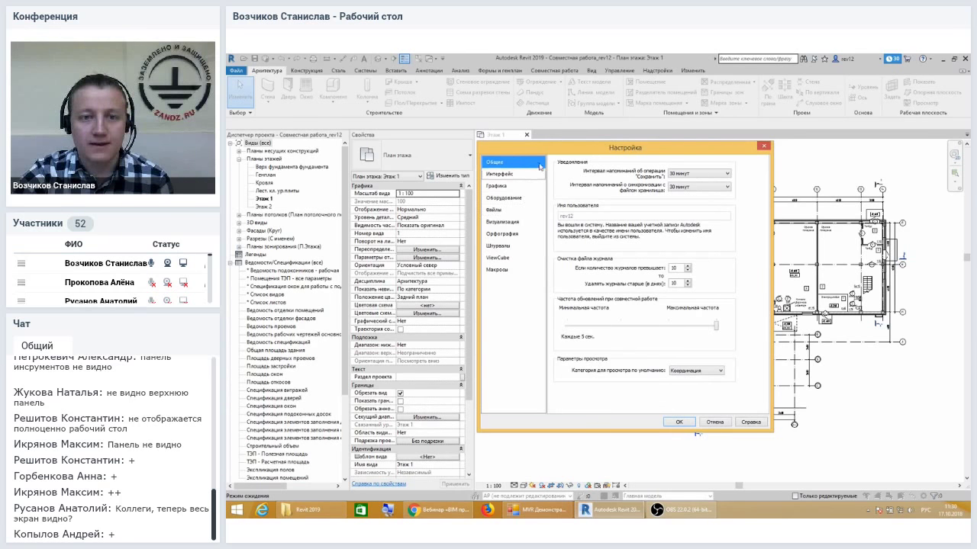
{"action": "left_click_drag", "start_coordinate": [539, 148], "coordinate": [539, 149]}
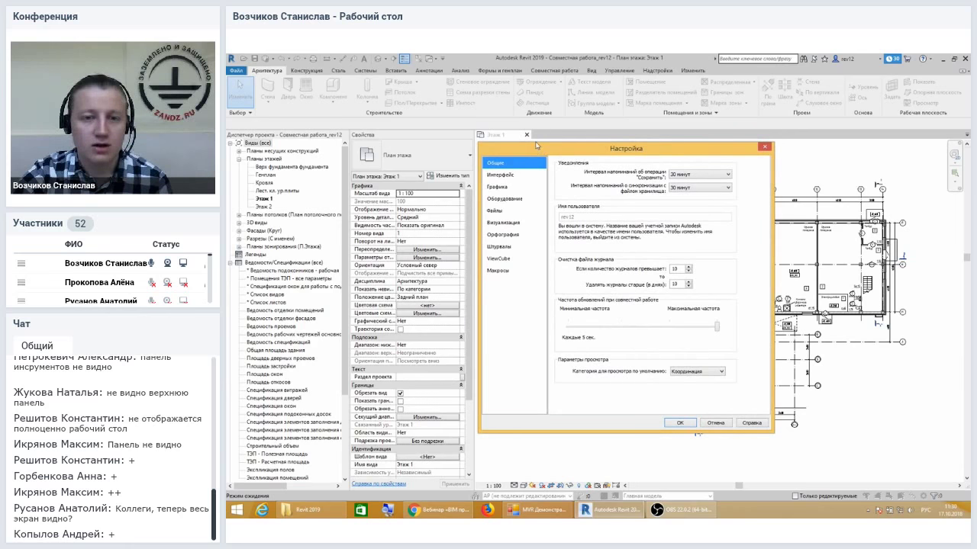
Step: On the Files page, select the default user-file path C:\Users\admin\Documents
{"action": "left_click", "coordinate": [509, 212]}
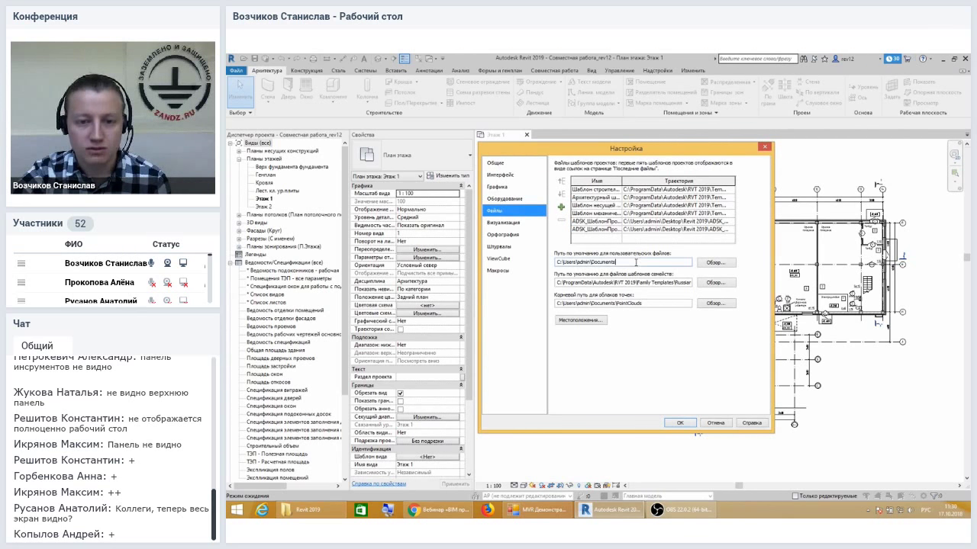
{"action": "left_click_drag", "start_coordinate": [635, 263], "coordinate": [553, 266]}
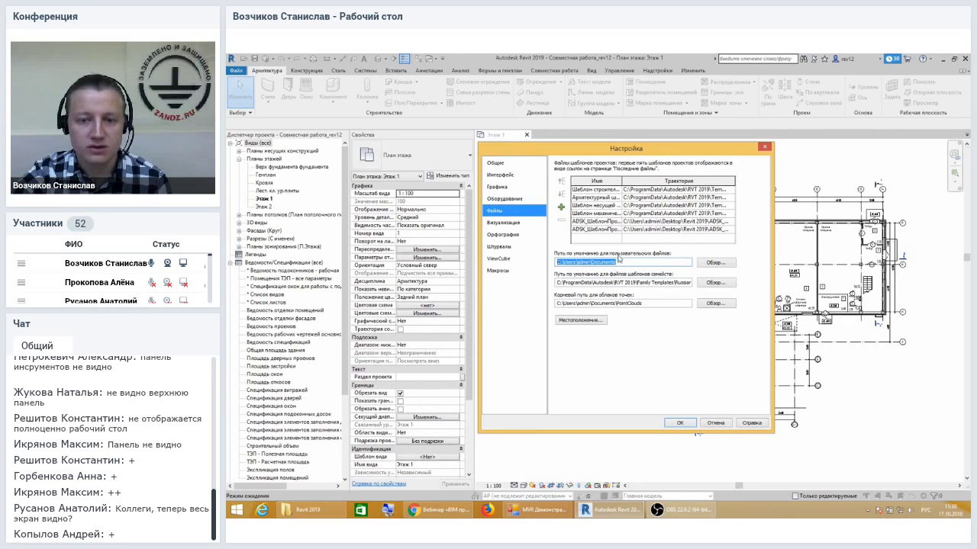
{"action": "left_click", "coordinate": [651, 261]}
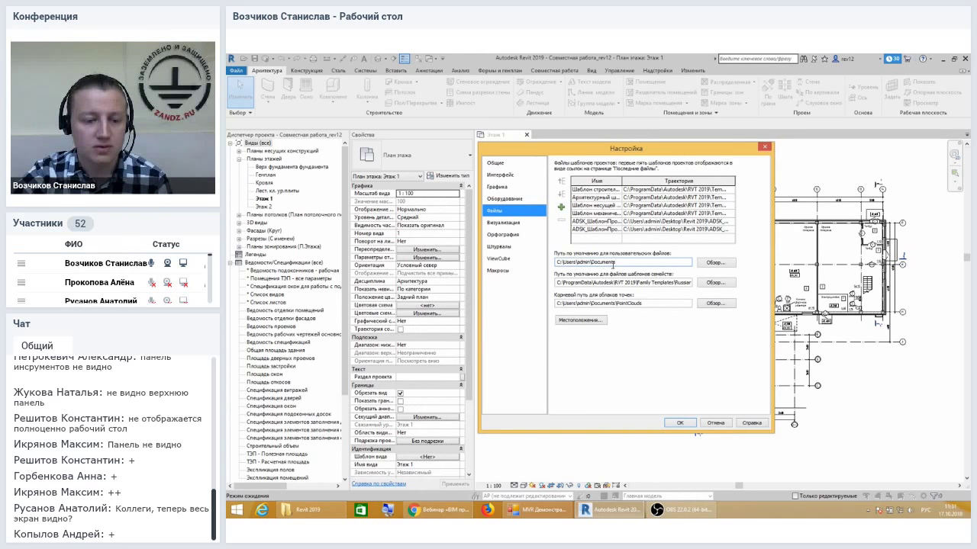
{"action": "mouse_move", "coordinate": [285, 510]}
{"action": "left_click", "coordinate": [317, 511]}
{"action": "left_click", "coordinate": [317, 511]}
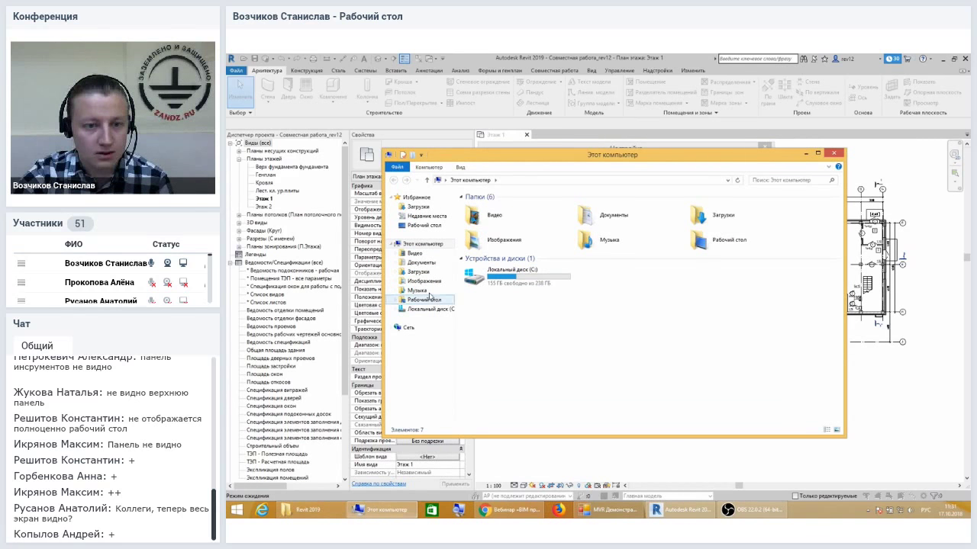
Step: Browse in Explorer to C: > Пользователи > admin > Документы
{"action": "left_click", "coordinate": [427, 264]}
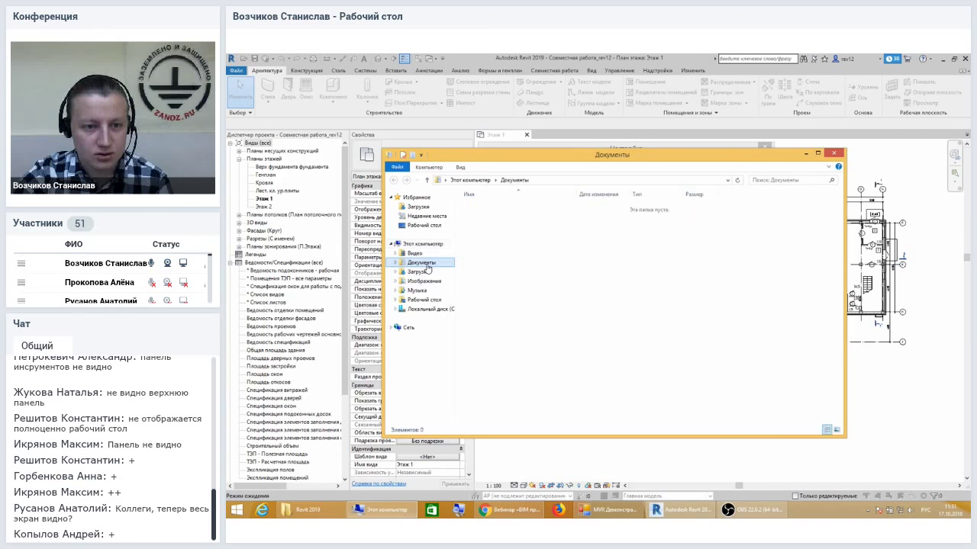
{"action": "left_click", "coordinate": [428, 309]}
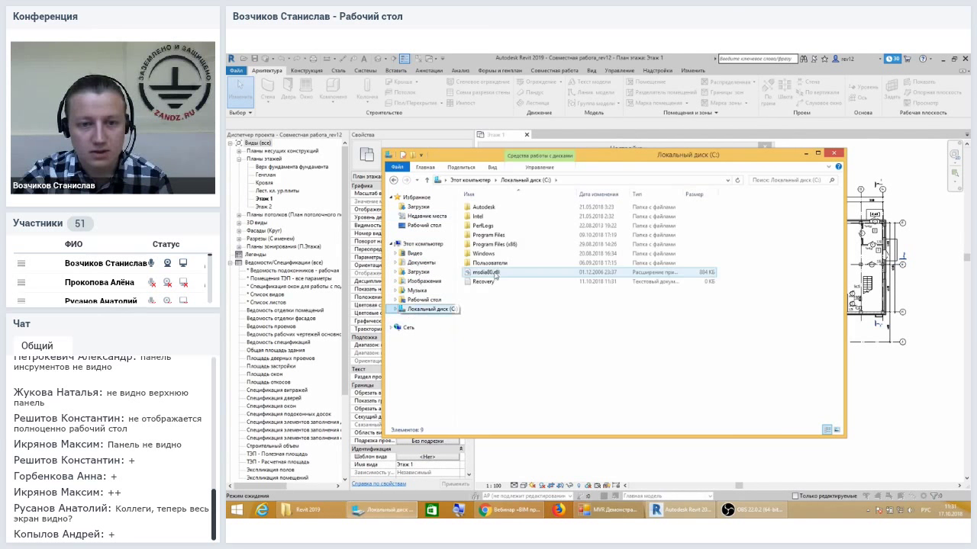
{"action": "double_click", "coordinate": [491, 264]}
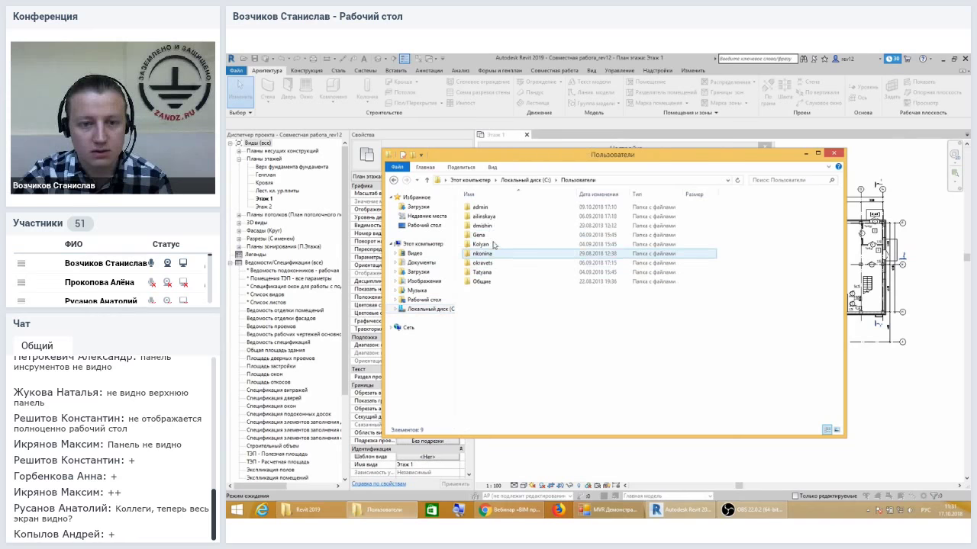
{"action": "double_click", "coordinate": [481, 206]}
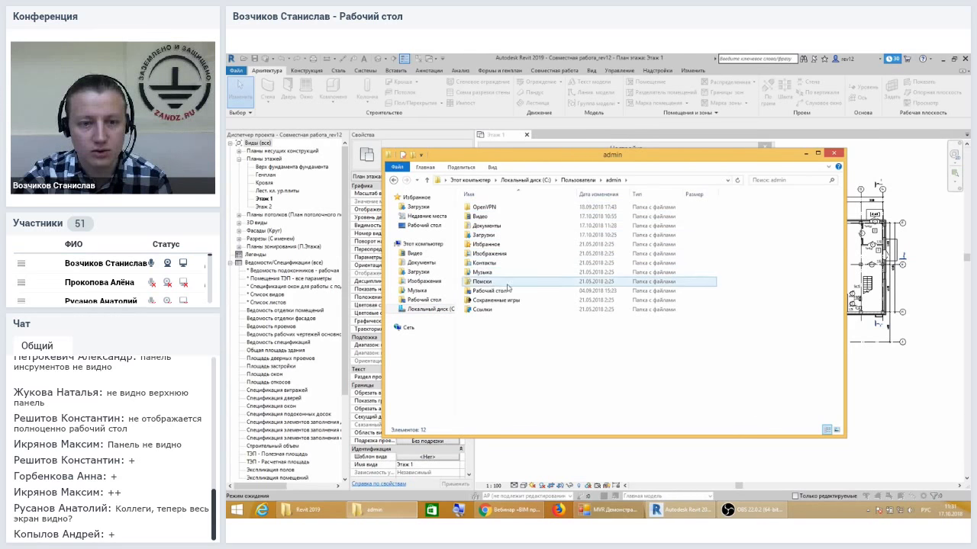
{"action": "double_click", "coordinate": [485, 226]}
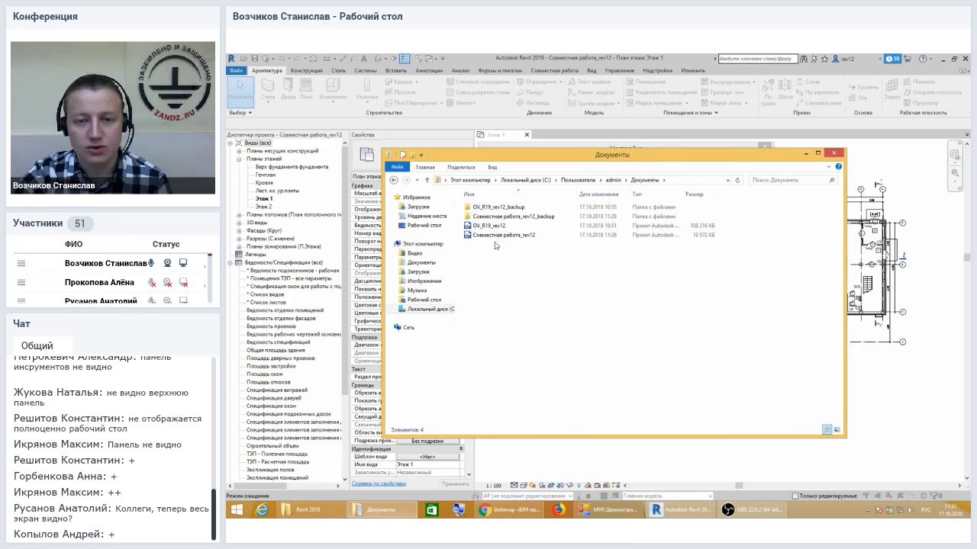
Step: Inspect Совместная работа_rev12 and its backup folders, then minimize Explorer
{"action": "left_click", "coordinate": [524, 237]}
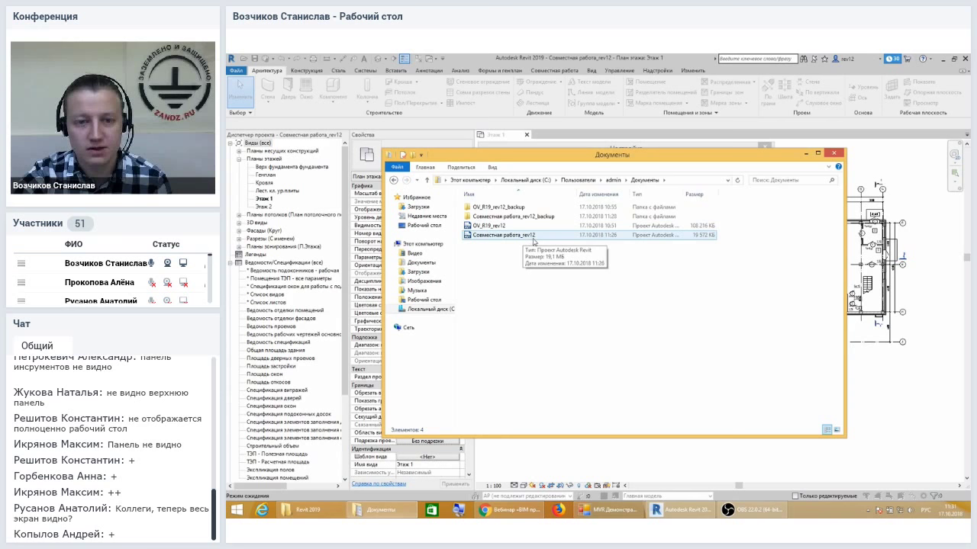
{"action": "left_click", "coordinate": [637, 305]}
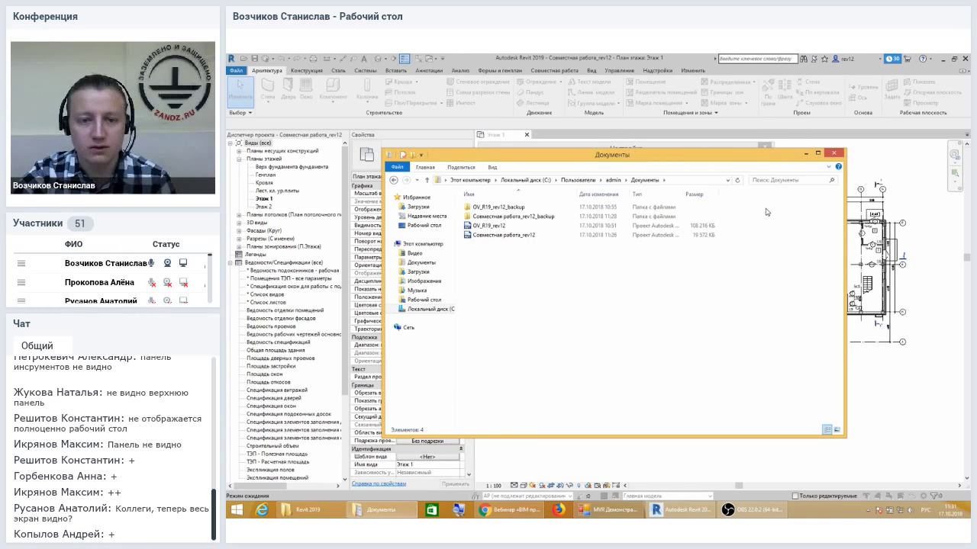
{"action": "left_click", "coordinate": [543, 235]}
{"action": "left_click", "coordinate": [543, 237]}
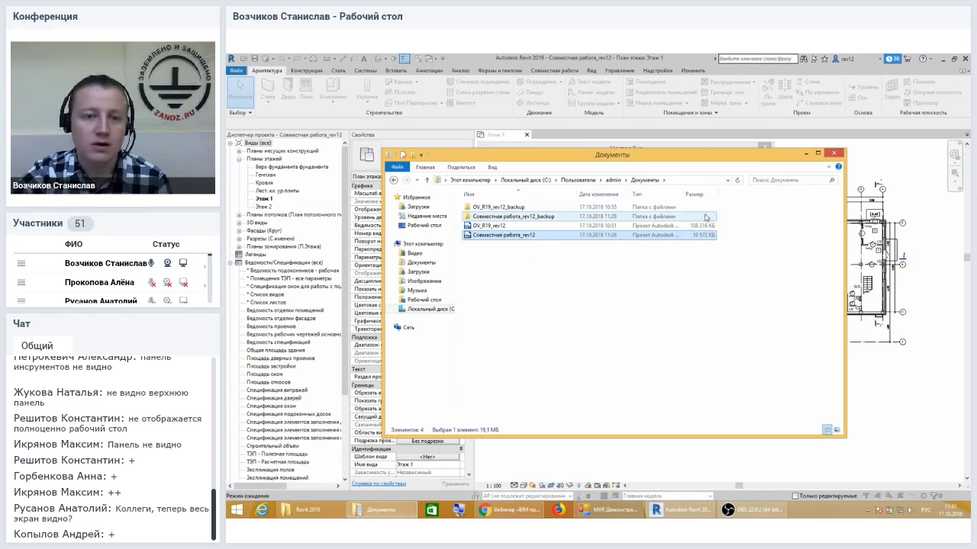
{"action": "left_click", "coordinate": [500, 207]}
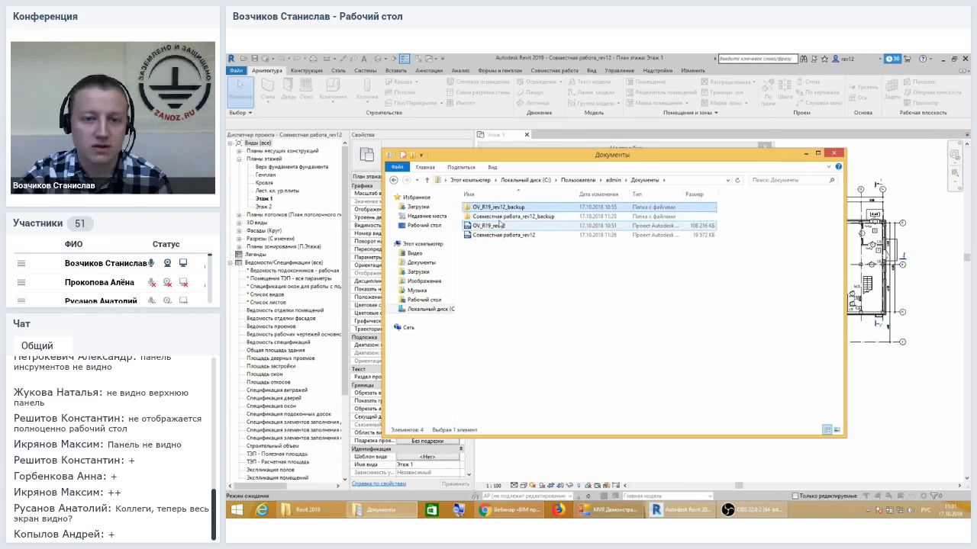
{"action": "left_click", "coordinate": [499, 219]}
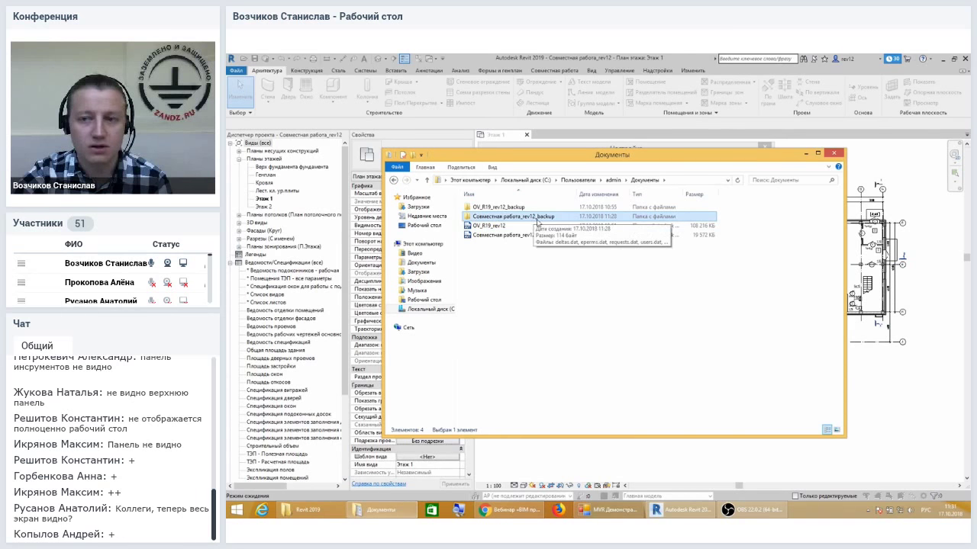
{"action": "left_click", "coordinate": [805, 155]}
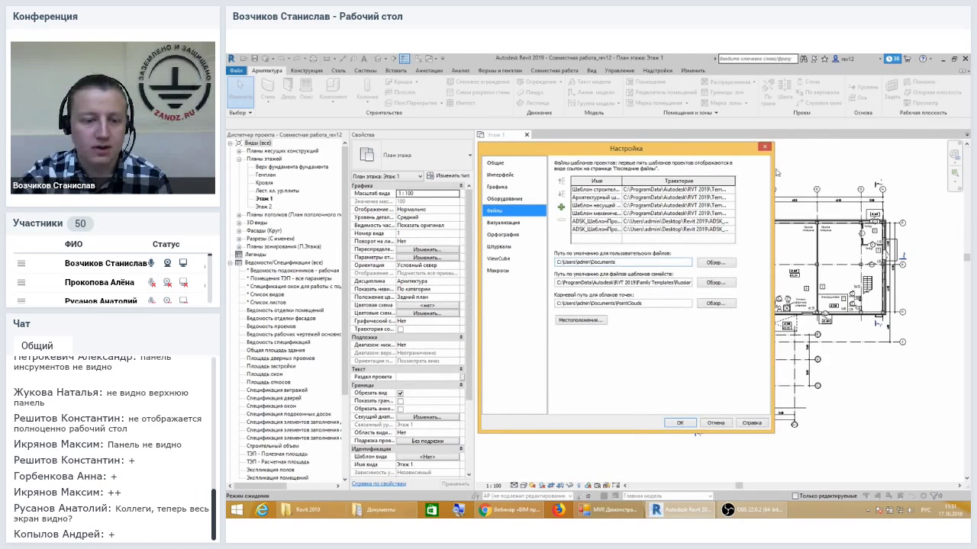
Step: Close Options, check the OV_R19_backup folder in the Revit 2019 folder, then minimize Explorer
{"action": "left_click", "coordinate": [765, 146]}
{"action": "left_click", "coordinate": [311, 510]}
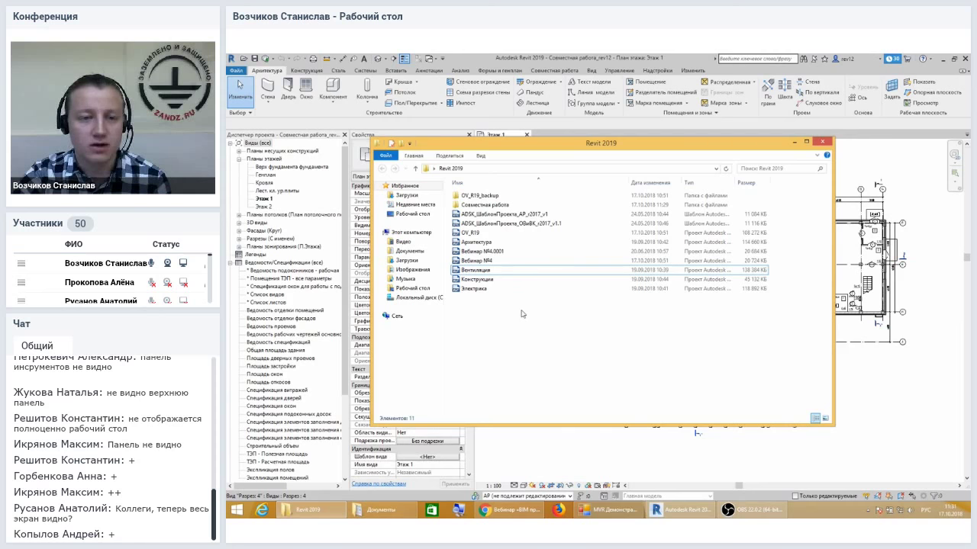
{"action": "mouse_move", "coordinate": [578, 147]}
{"action": "left_mouse_down"}
{"action": "mouse_move", "coordinate": [658, 157]}
{"action": "mouse_move", "coordinate": [594, 155]}
{"action": "left_mouse_up"}
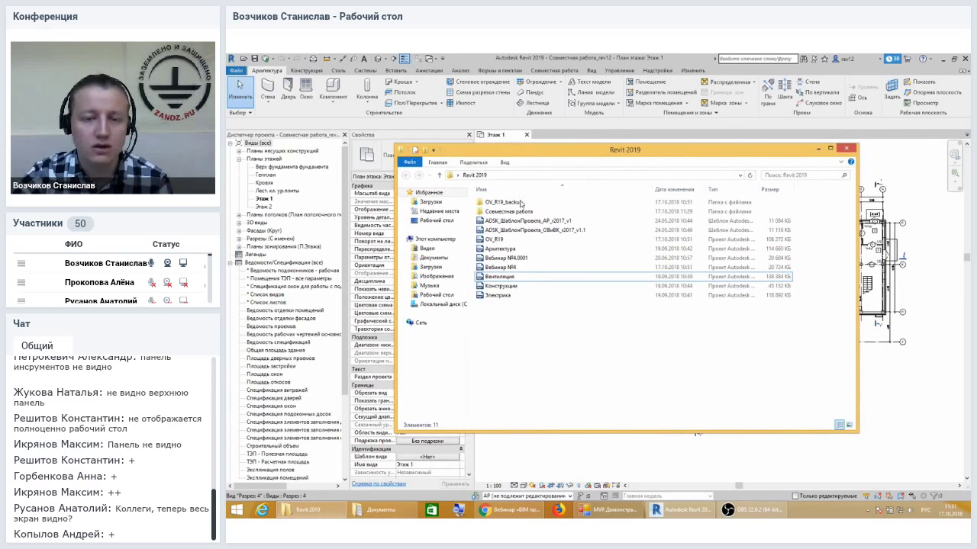
{"action": "left_click", "coordinate": [506, 203]}
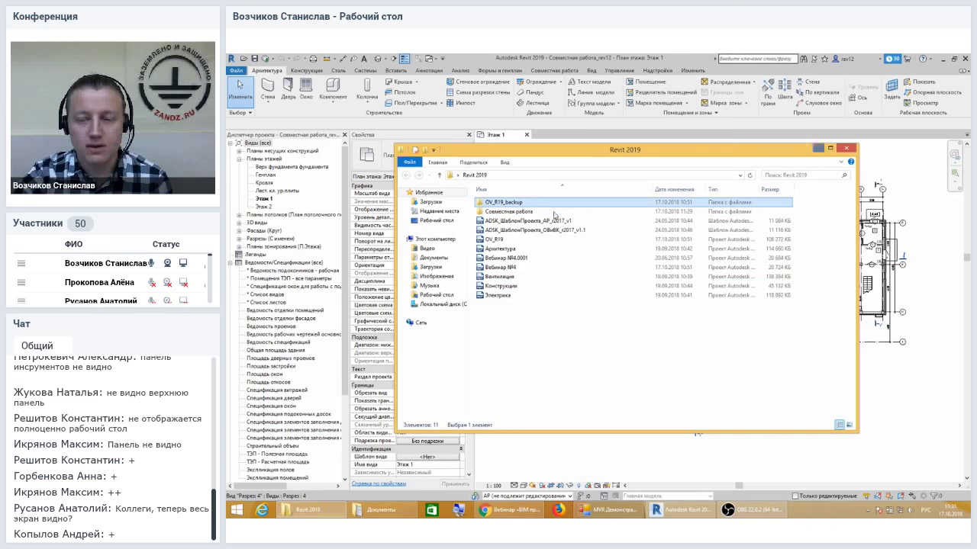
{"action": "left_click", "coordinate": [818, 148]}
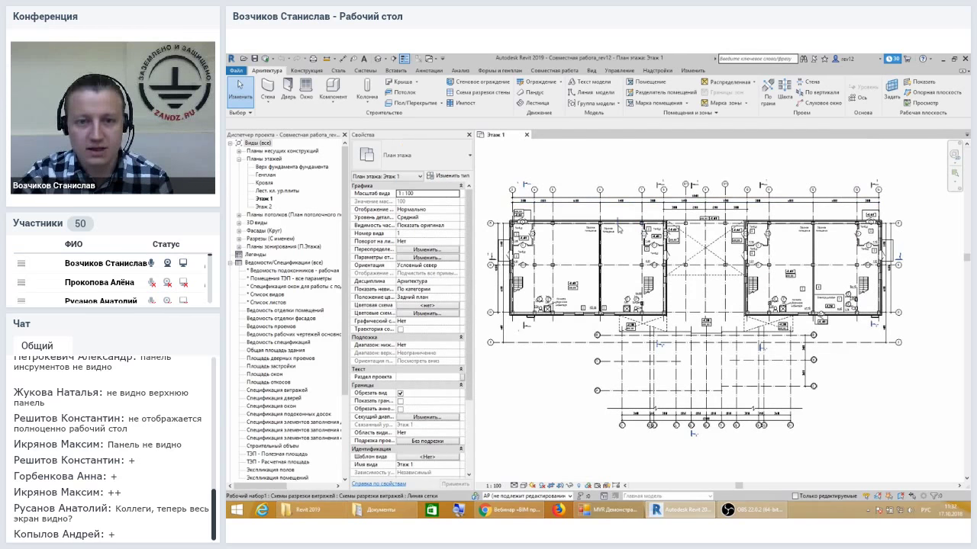
Step: Zoom into the Этаж 1 plan and show the Collaborate (Совместная работа) ribbon tools
{"action": "scroll", "coordinate": [512, 237], "scroll_direction": "up", "scroll_amount": 3}
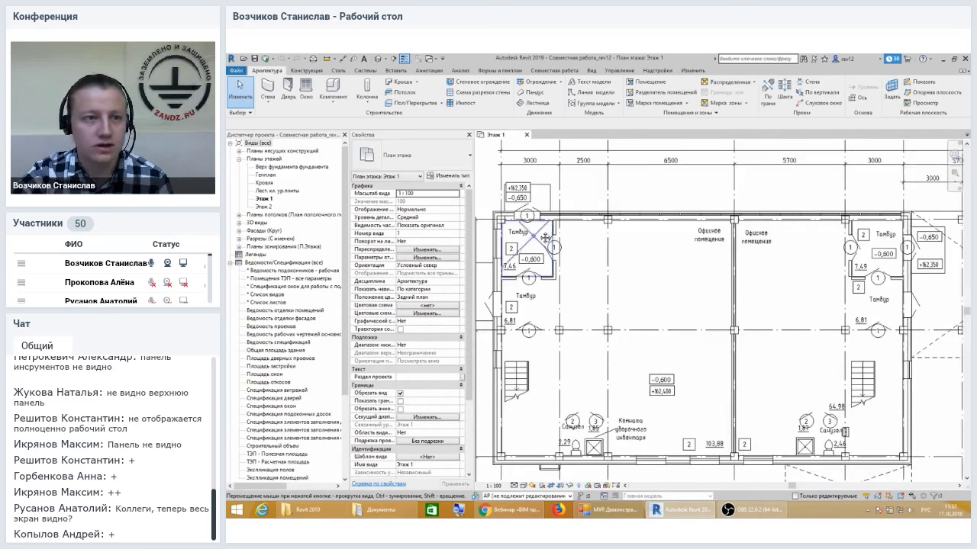
{"action": "scroll", "coordinate": [511, 237], "scroll_direction": "up", "scroll_amount": 2}
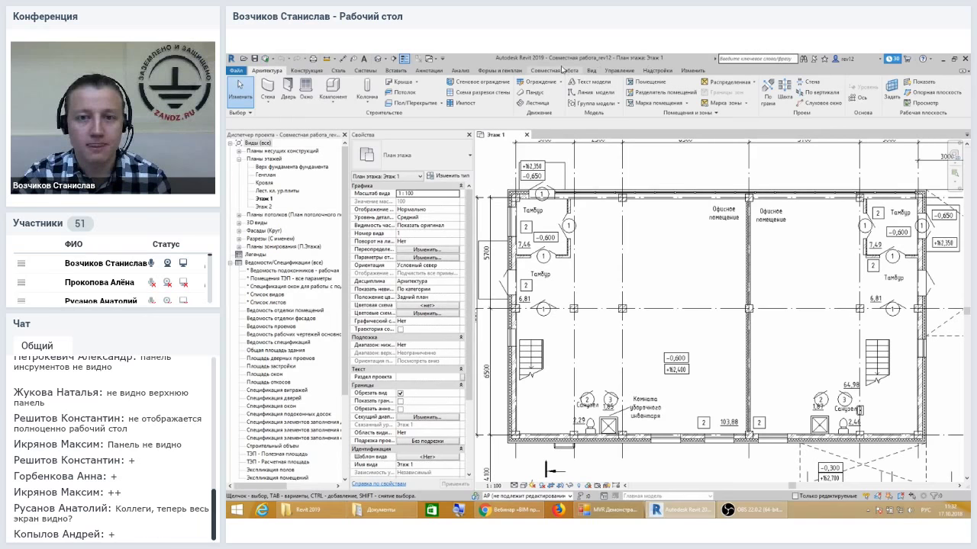
{"action": "left_click", "coordinate": [554, 70]}
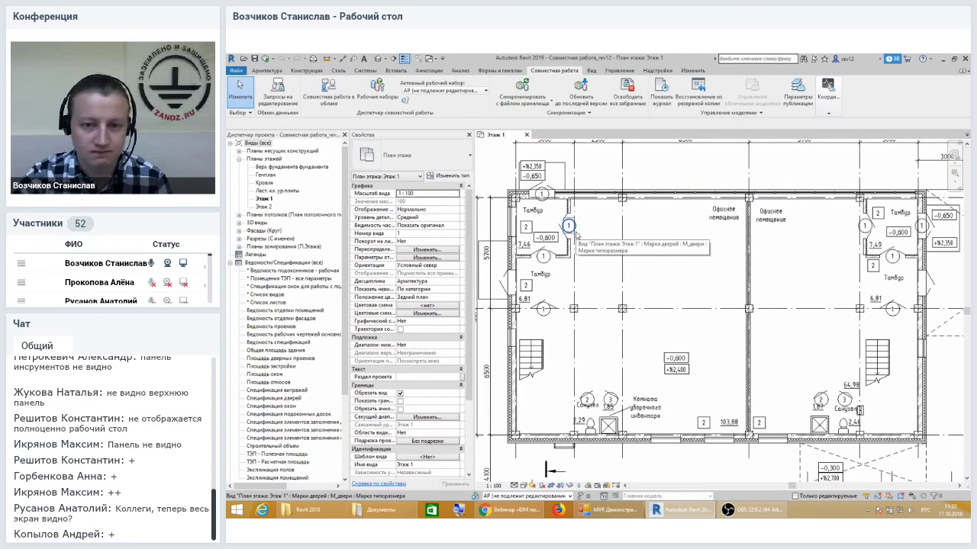
{"action": "scroll", "coordinate": [664, 302], "scroll_direction": "down", "scroll_amount": 2}
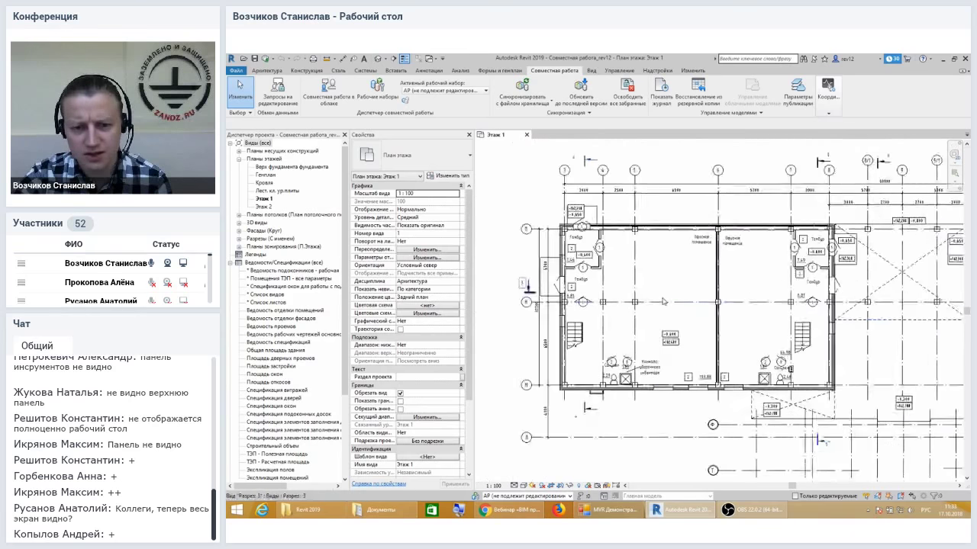
{"action": "scroll", "coordinate": [634, 335], "scroll_direction": "up", "scroll_amount": 3}
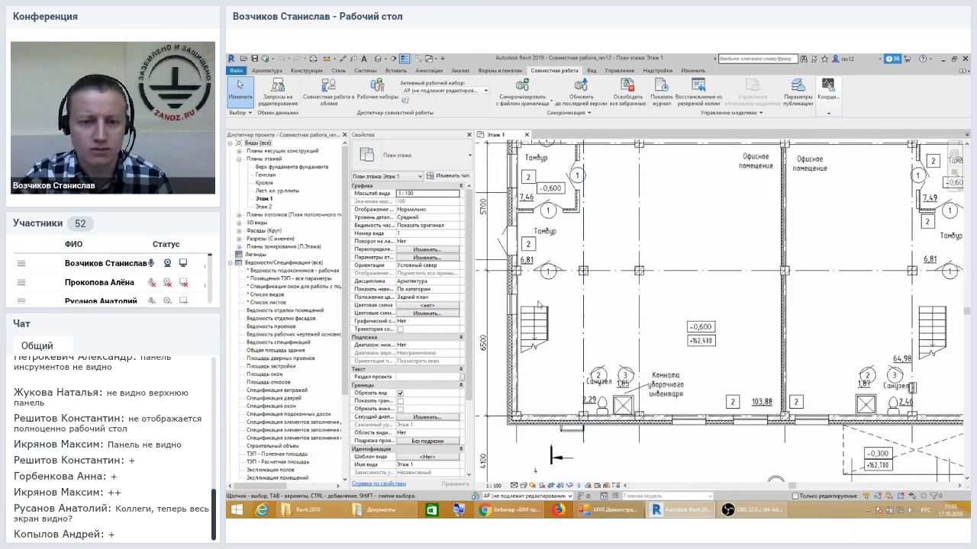
{"action": "scroll", "coordinate": [539, 305], "scroll_direction": "up", "scroll_amount": 1}
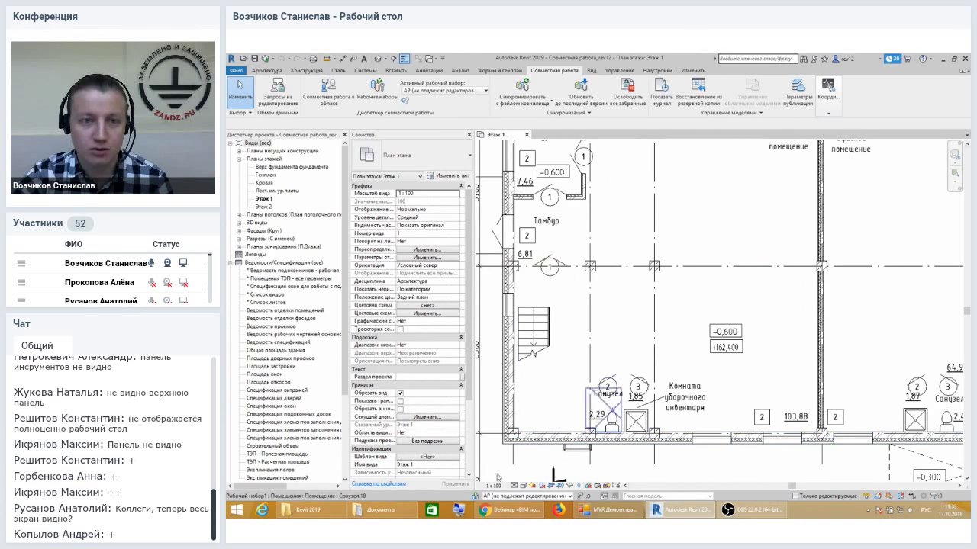
Step: Set the АР workset to open in Worksets and load its elements
{"action": "left_click", "coordinate": [375, 93]}
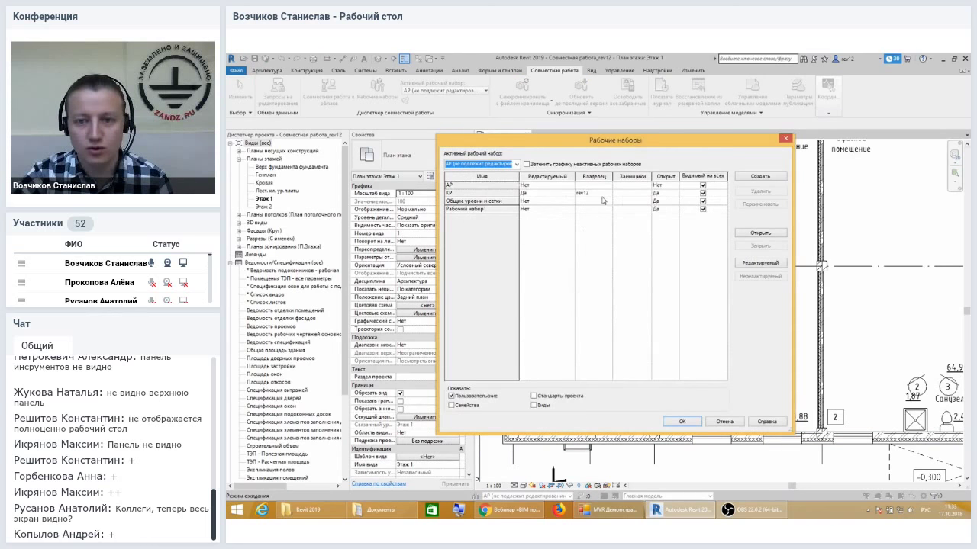
{"action": "left_click", "coordinate": [664, 185]}
{"action": "left_click", "coordinate": [675, 186]}
{"action": "left_click", "coordinate": [665, 196]}
{"action": "left_click", "coordinate": [684, 421]}
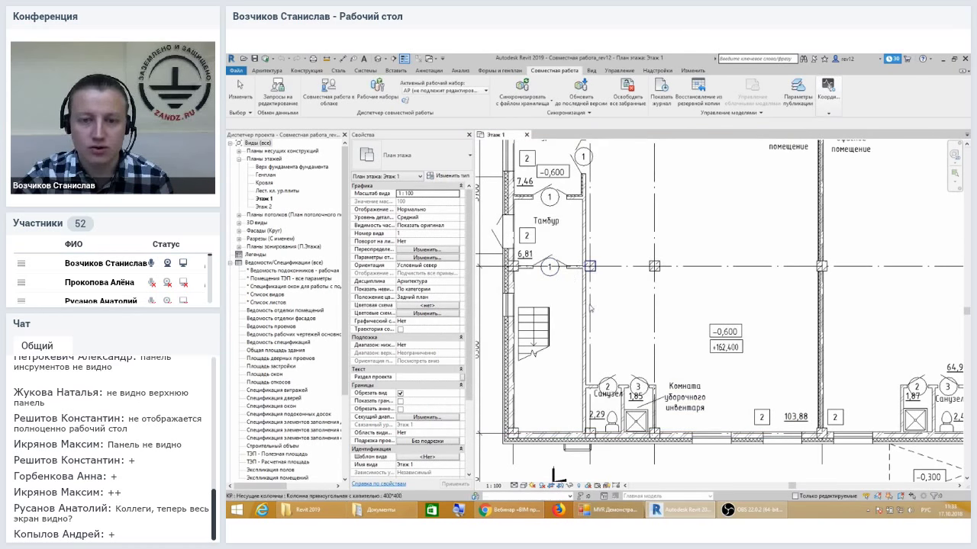
{"action": "scroll", "coordinate": [588, 297], "scroll_direction": "down", "scroll_amount": 2}
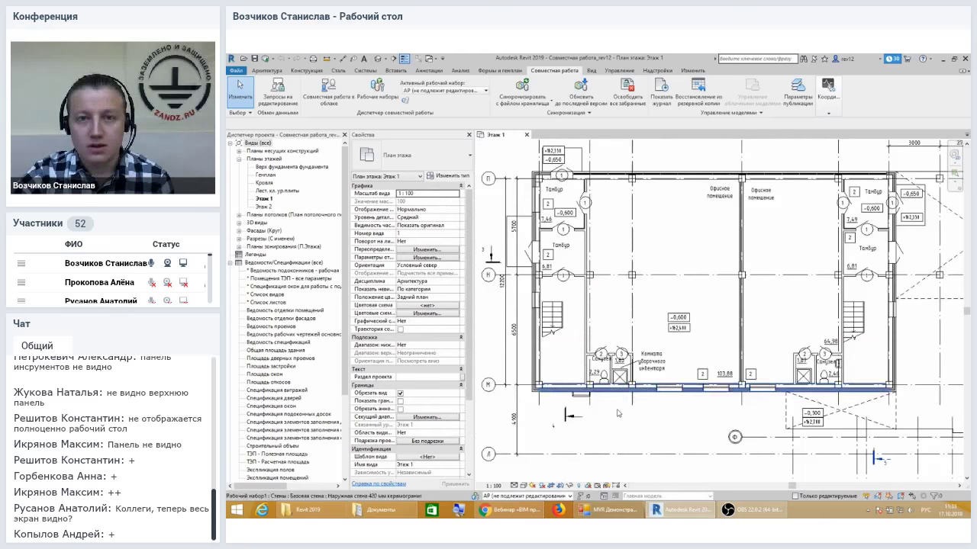
{"action": "scroll", "coordinate": [618, 413], "scroll_direction": "up", "scroll_amount": 1}
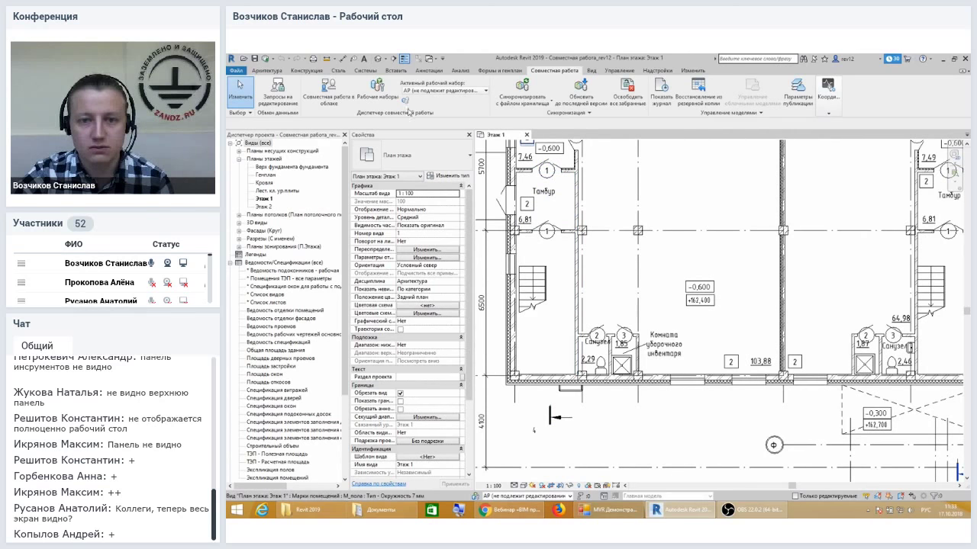
Step: Check who owns the КР workset, then close Worksets without changes
{"action": "left_click", "coordinate": [380, 88]}
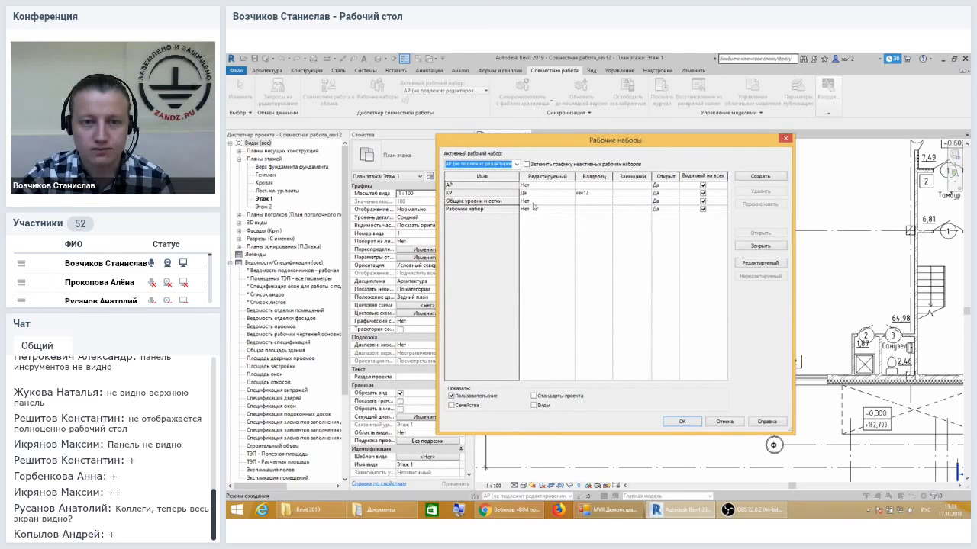
{"action": "left_click", "coordinate": [588, 193]}
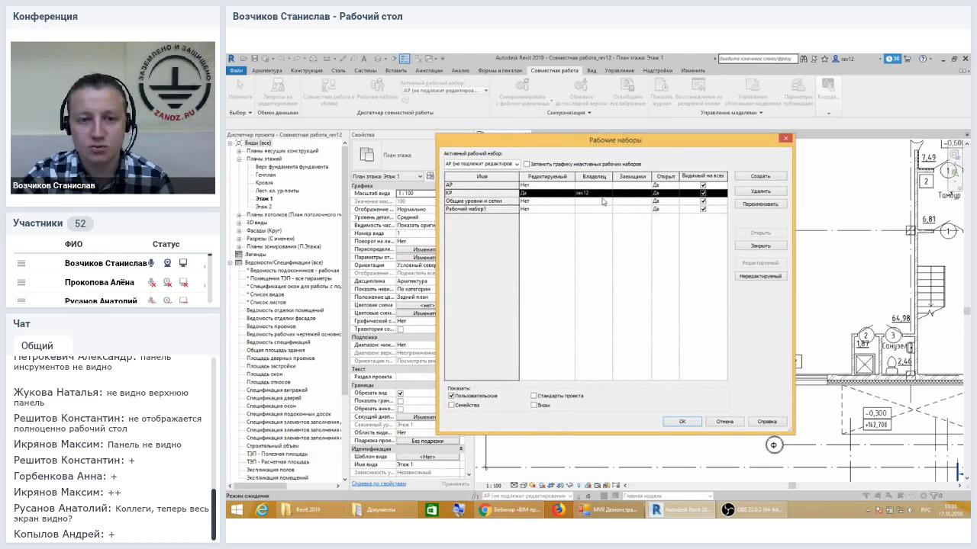
{"action": "left_click", "coordinate": [476, 185]}
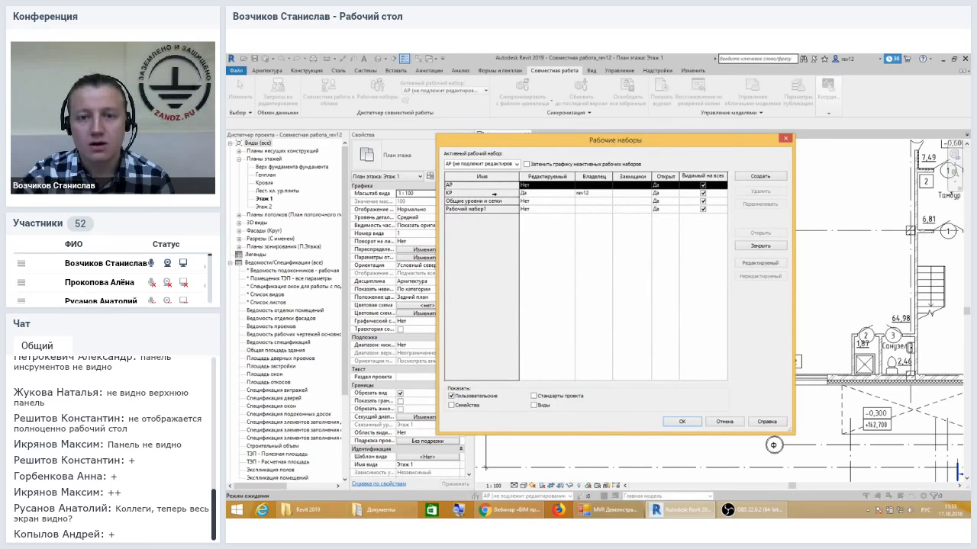
{"action": "left_click", "coordinate": [599, 197]}
{"action": "left_click", "coordinate": [785, 138]}
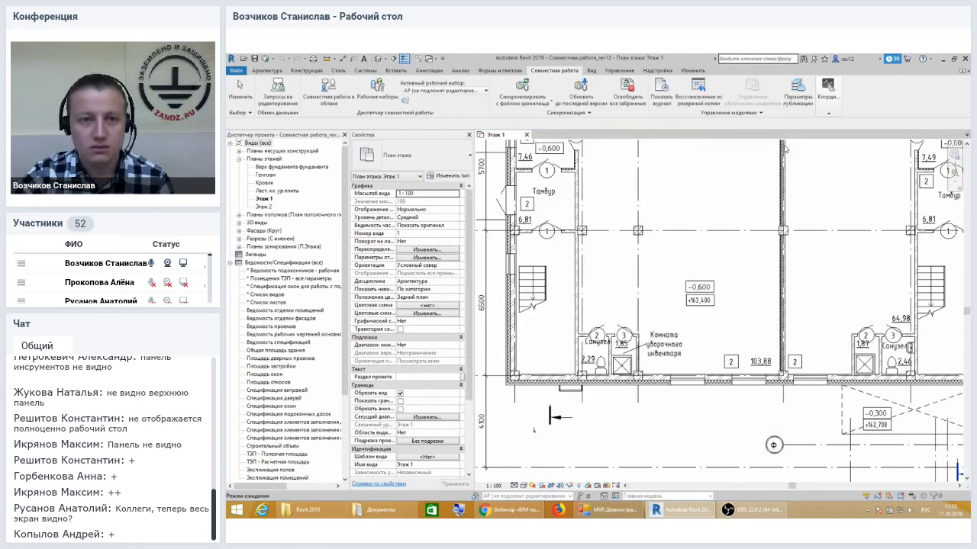
{"action": "left_click", "coordinate": [527, 135]}
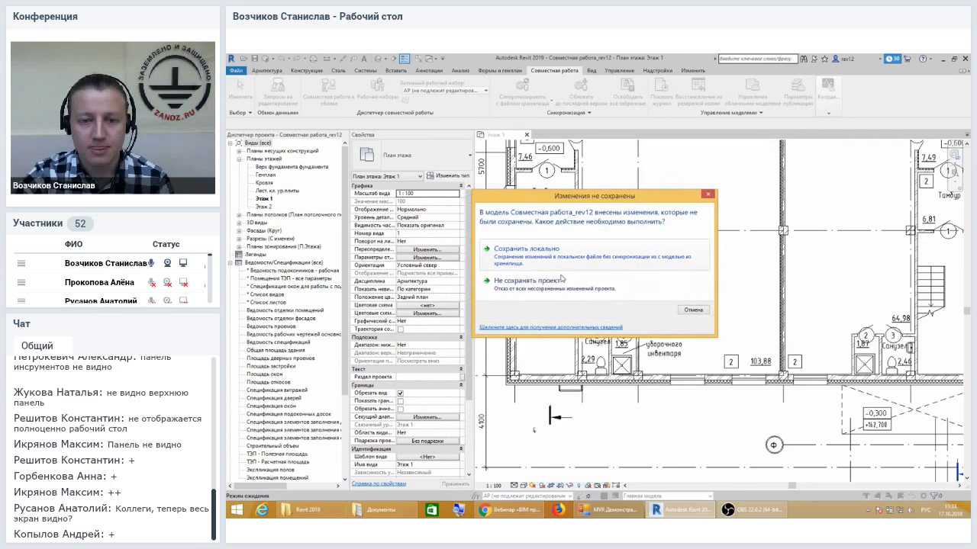
{"action": "left_click", "coordinate": [570, 284]}
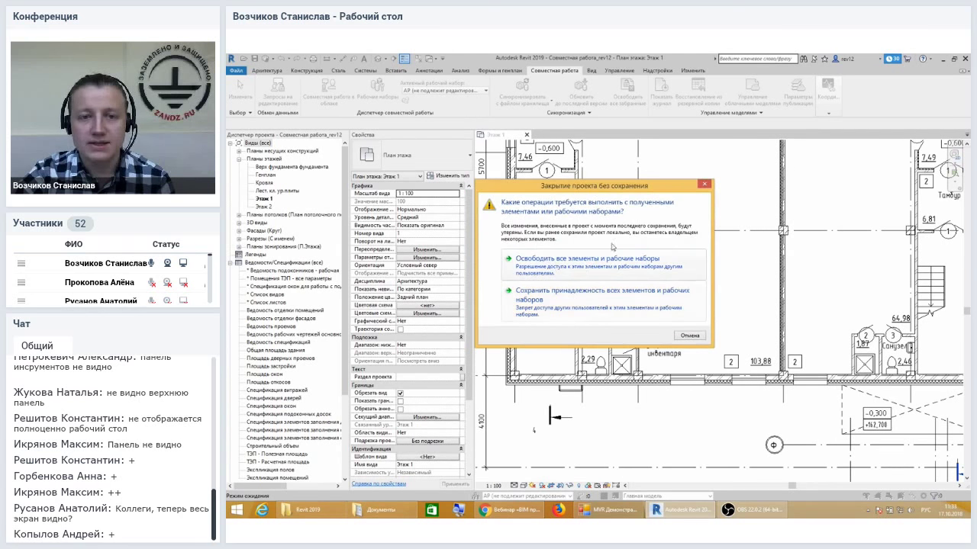
{"action": "left_click_drag", "start_coordinate": [614, 193], "coordinate": [616, 158]}
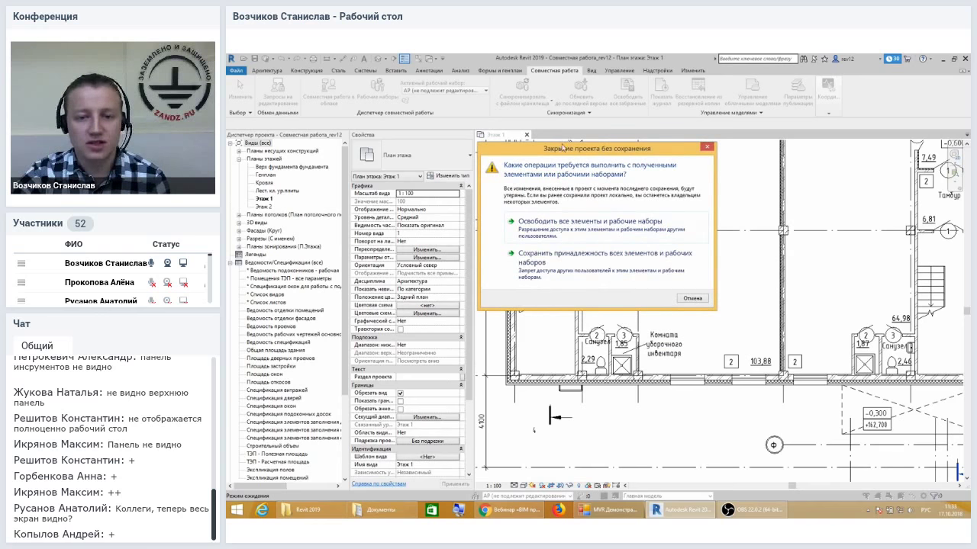
{"action": "left_click_drag", "start_coordinate": [563, 148], "coordinate": [564, 155]}
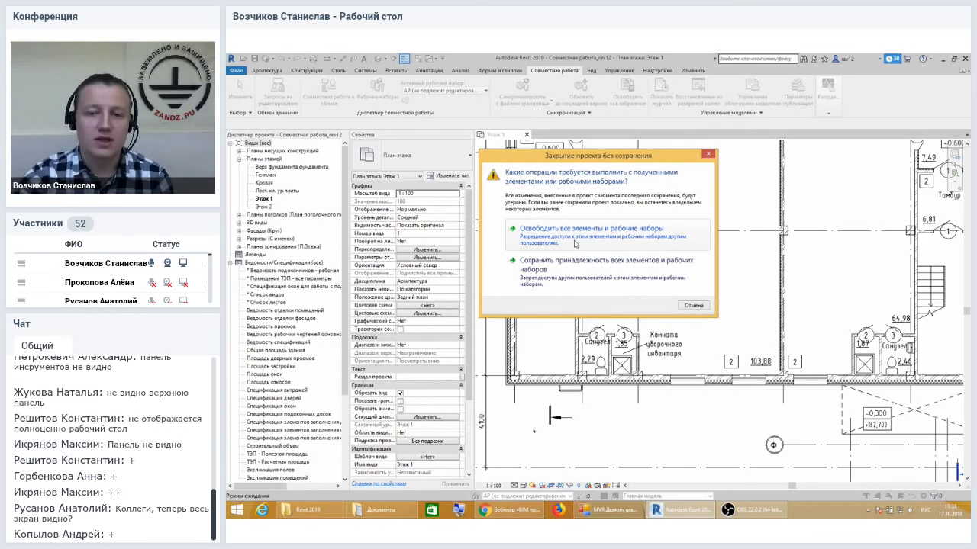
{"action": "left_click", "coordinate": [710, 305]}
{"action": "left_click", "coordinate": [264, 60]}
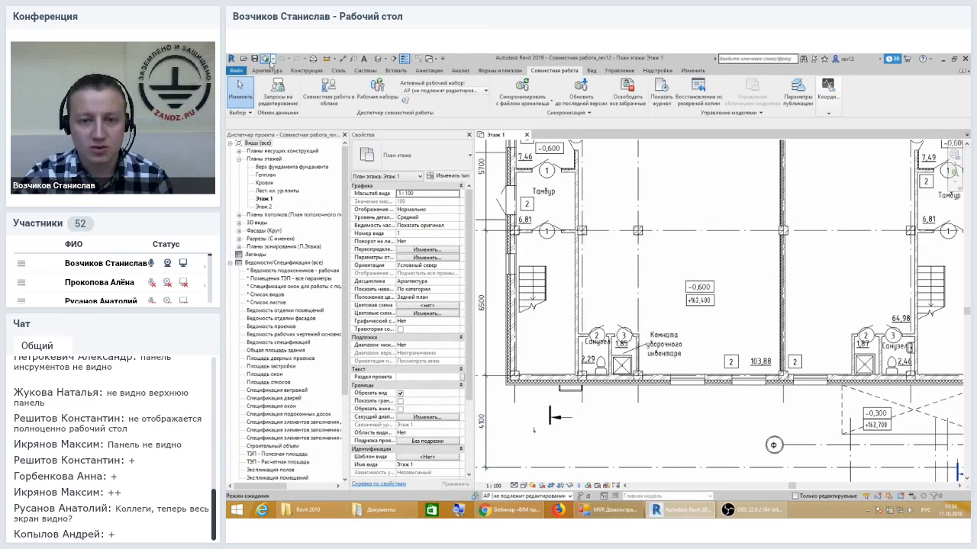
{"action": "left_click_drag", "start_coordinate": [593, 210], "coordinate": [593, 175]}
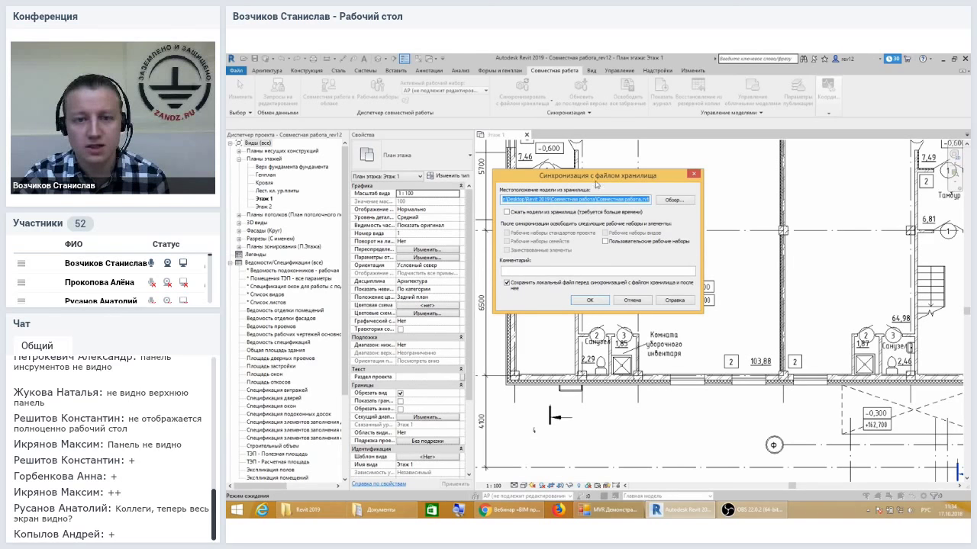
{"action": "left_click_drag", "start_coordinate": [596, 184], "coordinate": [600, 194]}
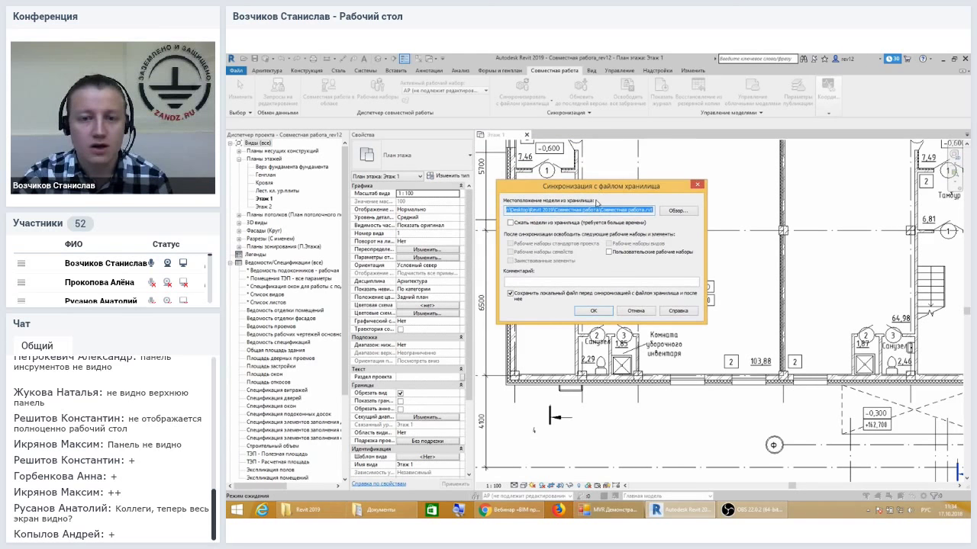
{"action": "left_click", "coordinate": [609, 252]}
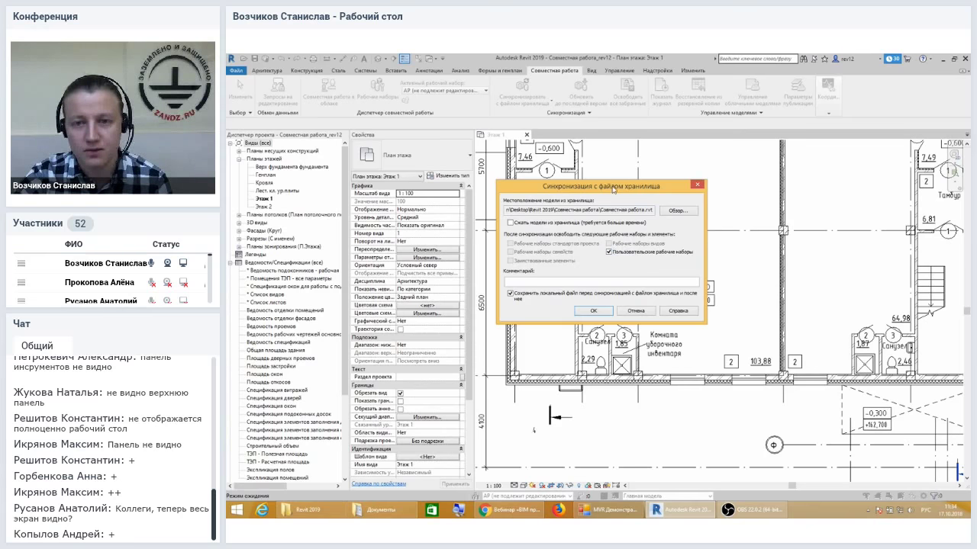
{"action": "left_click", "coordinate": [696, 187]}
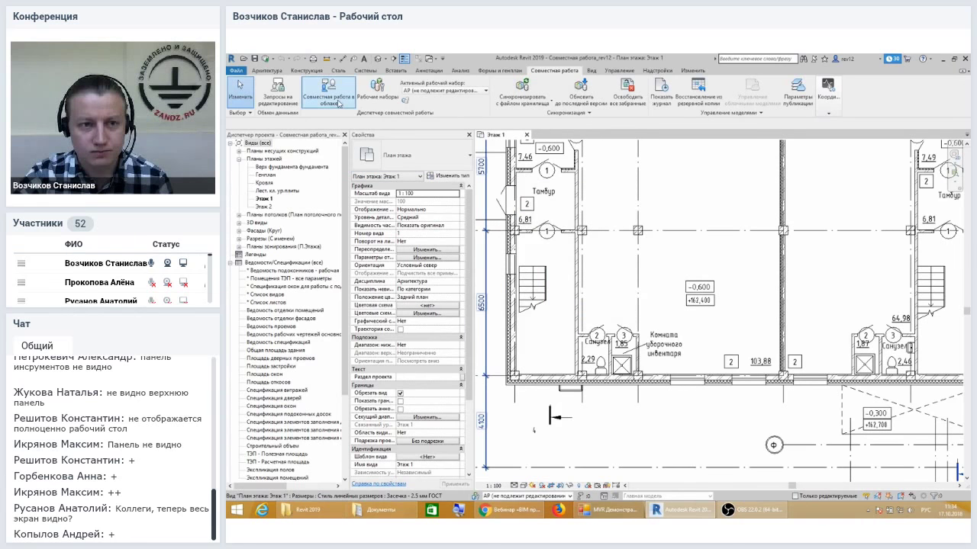
Step: Check who owns the КР workset, leave worksets unchanged, and show the worksharing display options
{"action": "left_click", "coordinate": [377, 90]}
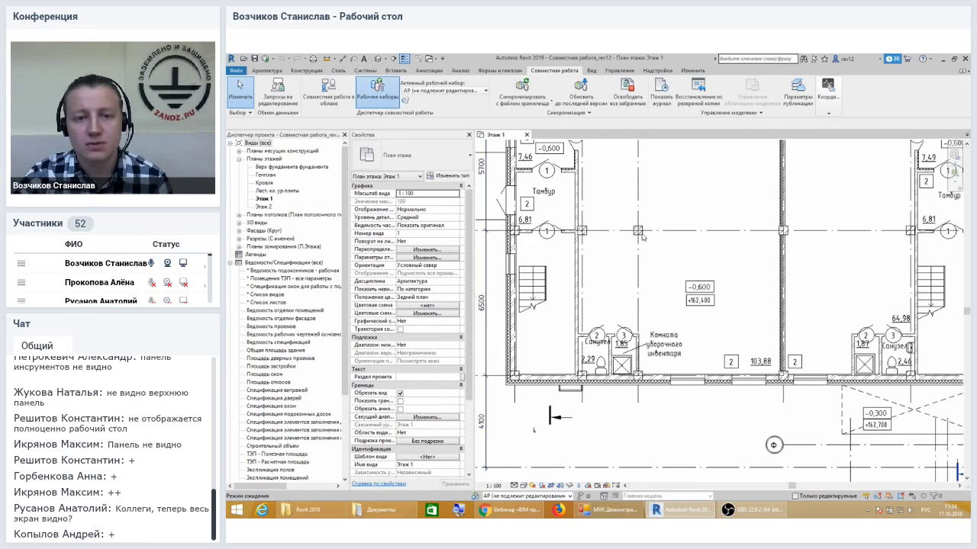
{"action": "left_click", "coordinate": [476, 193]}
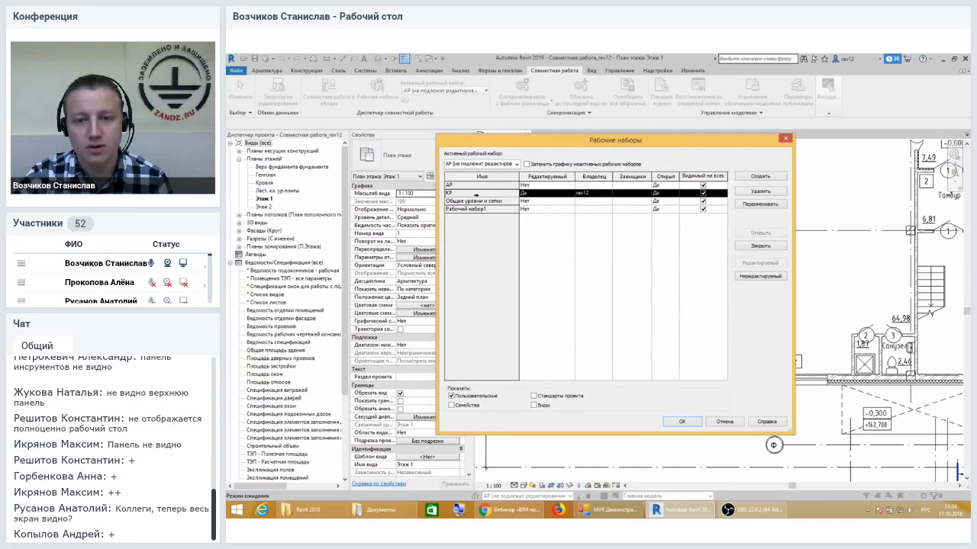
{"action": "left_click", "coordinate": [594, 196]}
{"action": "left_click", "coordinate": [787, 139]}
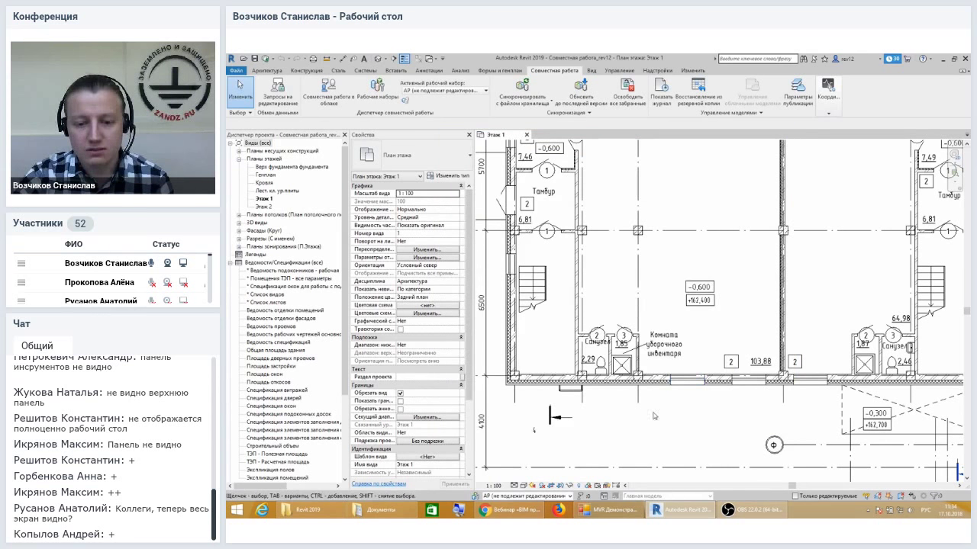
{"action": "left_click", "coordinate": [588, 487]}
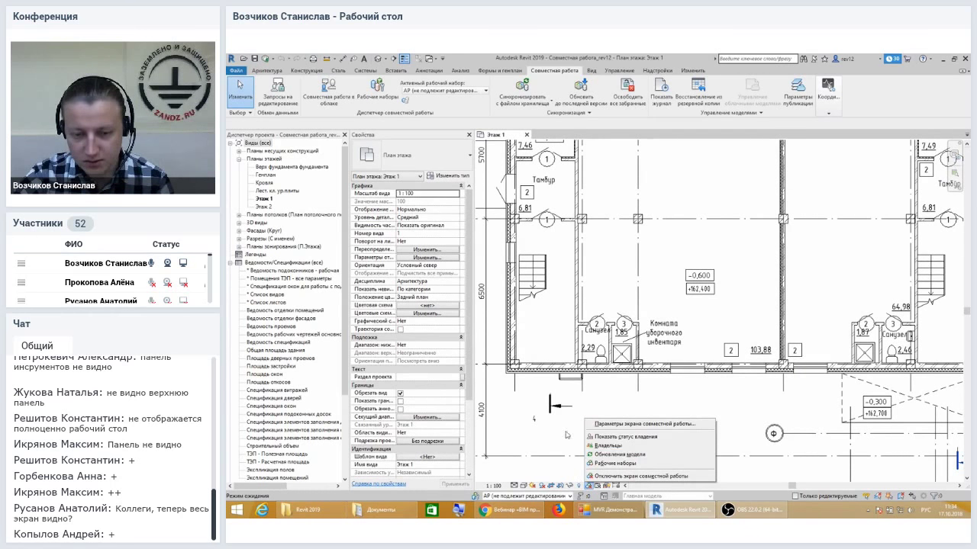
{"action": "left_click", "coordinate": [608, 446]}
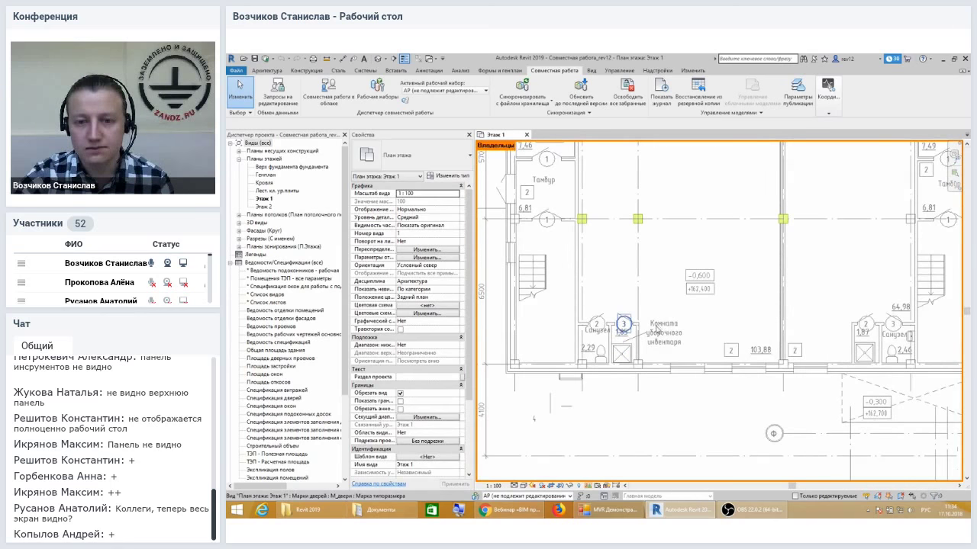
{"action": "scroll", "coordinate": [656, 329], "scroll_direction": "down", "scroll_amount": 4}
{"action": "middle_click_drag", "start_coordinate": [693, 324], "coordinate": [647, 333]}
{"action": "scroll", "coordinate": [568, 397], "scroll_direction": "up", "scroll_amount": 3}
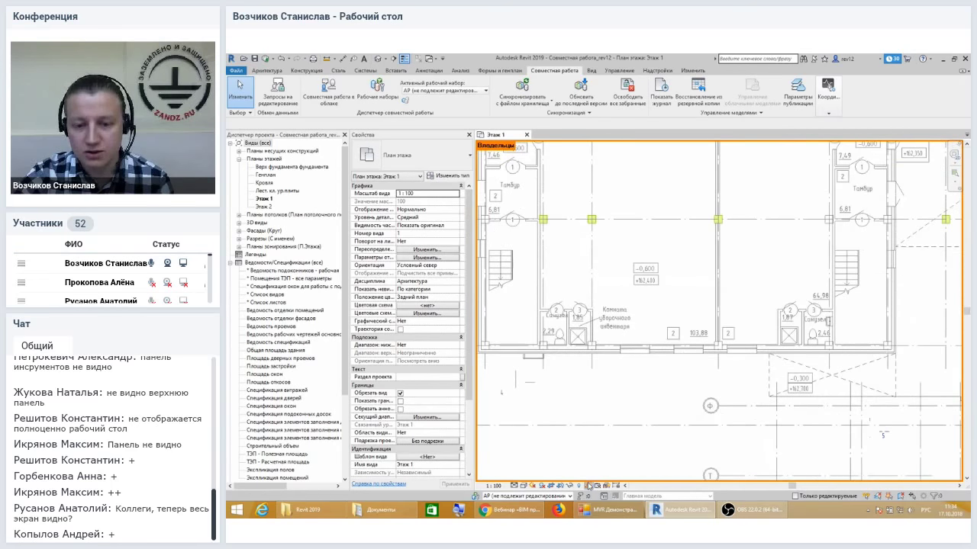
{"action": "left_click", "coordinate": [587, 485]}
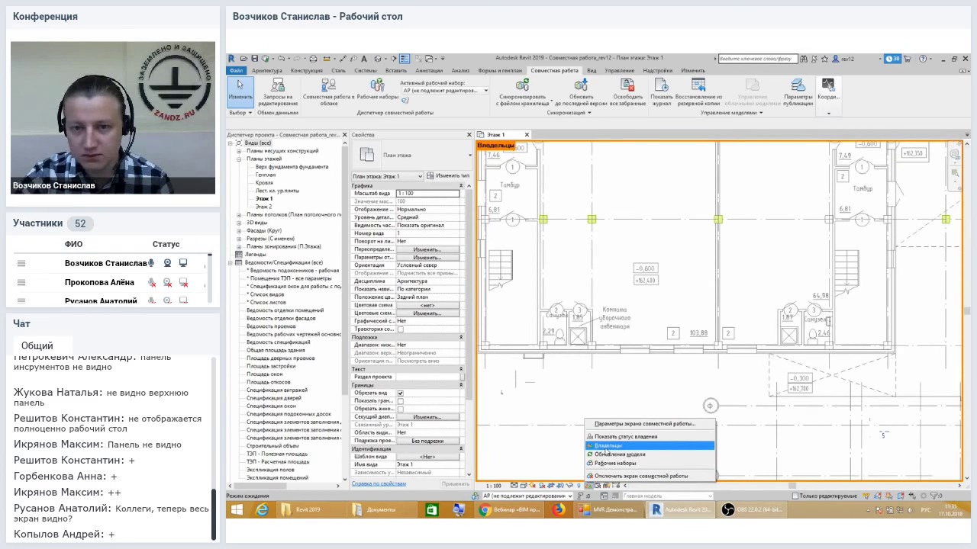
{"action": "left_click", "coordinate": [598, 446]}
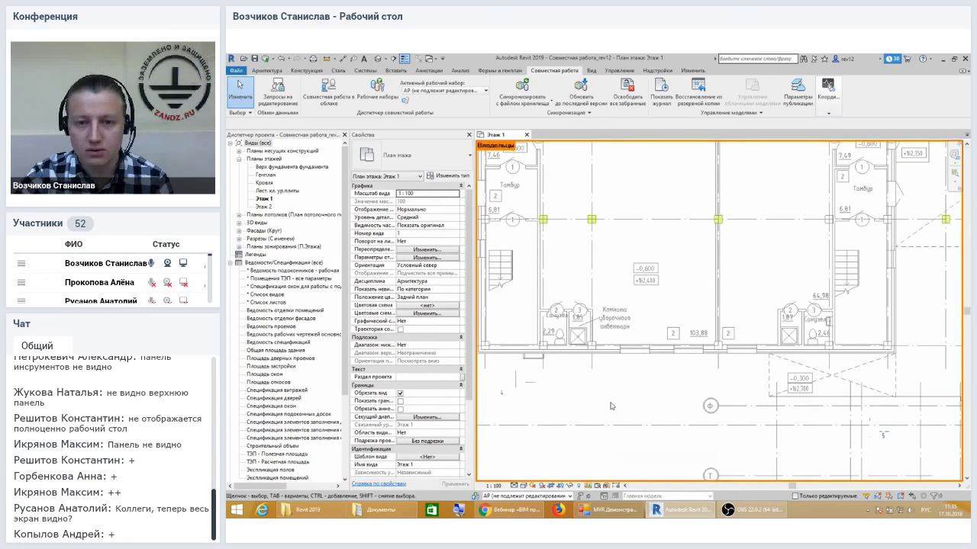
{"action": "middle_click_drag", "start_coordinate": [599, 227], "coordinate": [647, 301]}
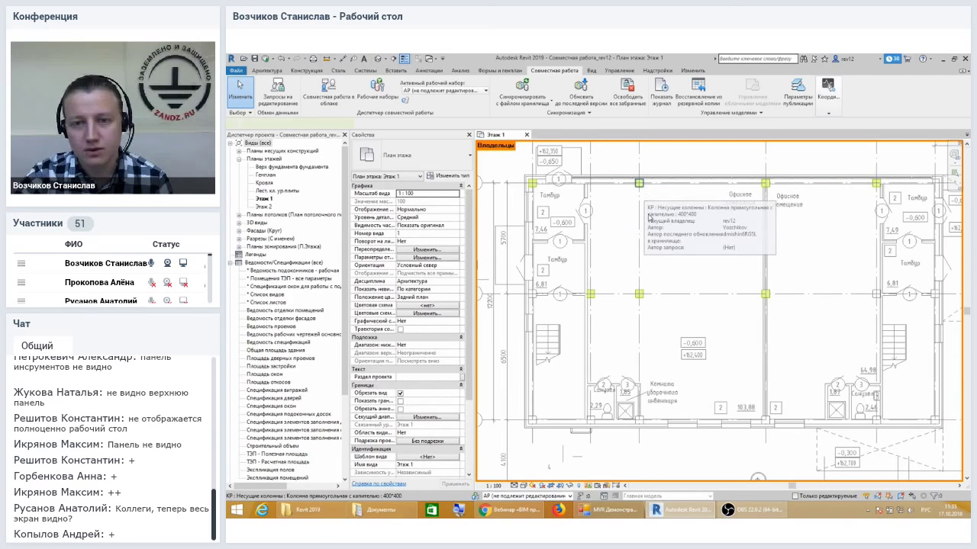
{"action": "left_click", "coordinate": [638, 184]}
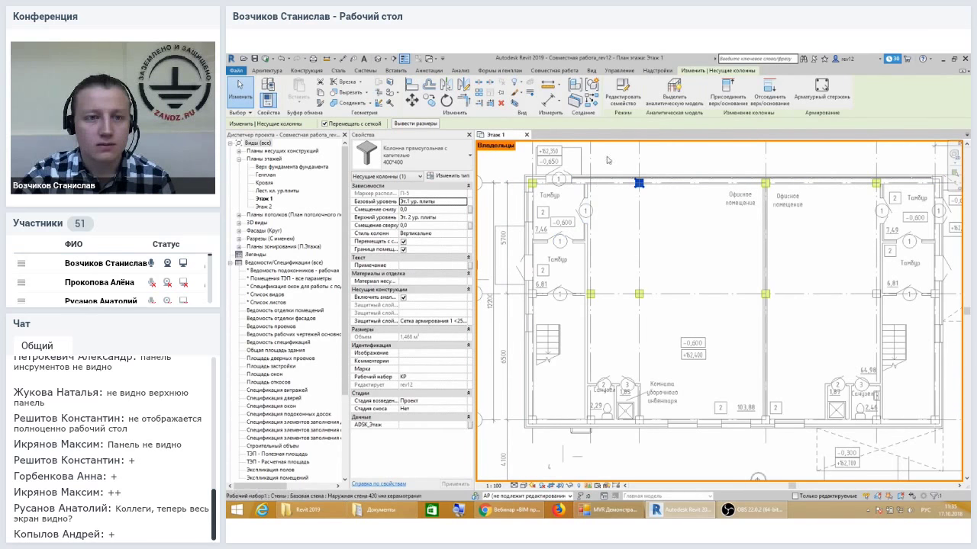
{"action": "key", "text": "Escape"}
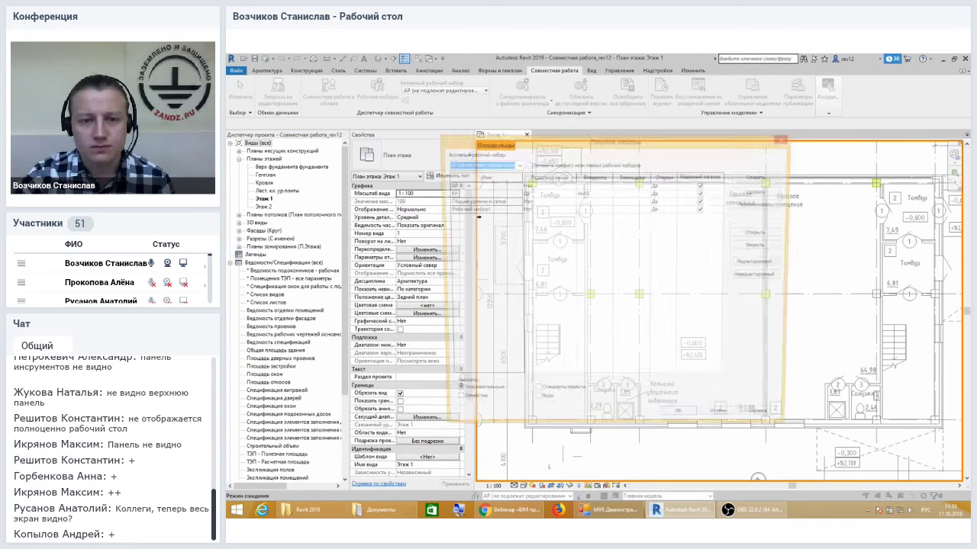
{"action": "left_click", "coordinate": [524, 193]}
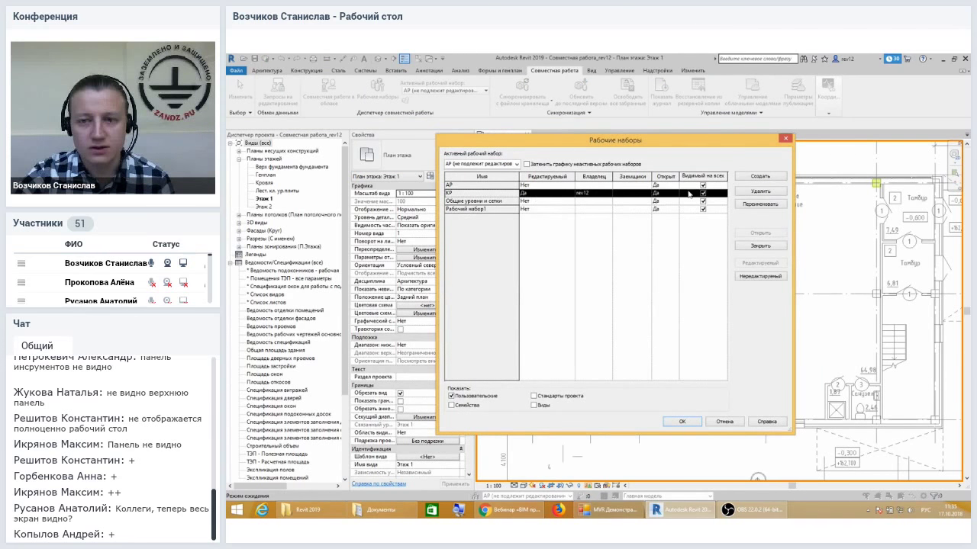
{"action": "left_click", "coordinate": [785, 138]}
{"action": "left_click", "coordinate": [639, 184]}
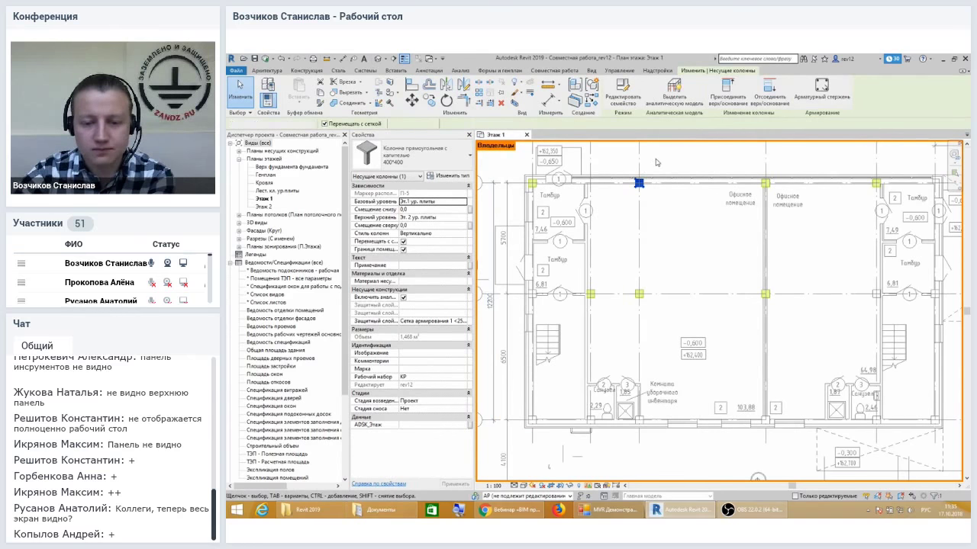
{"action": "left_click", "coordinate": [705, 204]}
{"action": "scroll", "coordinate": [702, 267], "scroll_direction": "down", "scroll_amount": 2}
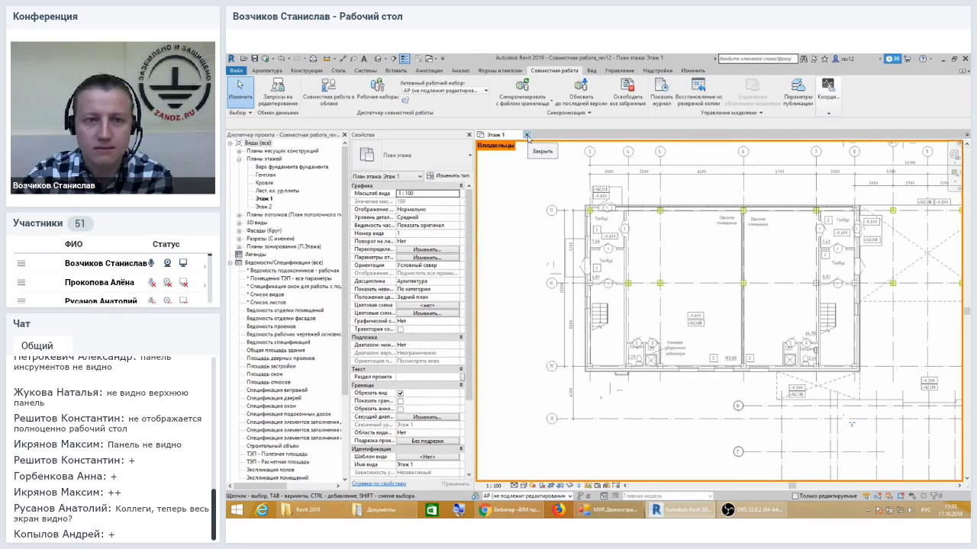
Step: Synchronize the model with the central file
{"action": "middle_click_drag", "start_coordinate": [596, 214], "coordinate": [578, 212]}
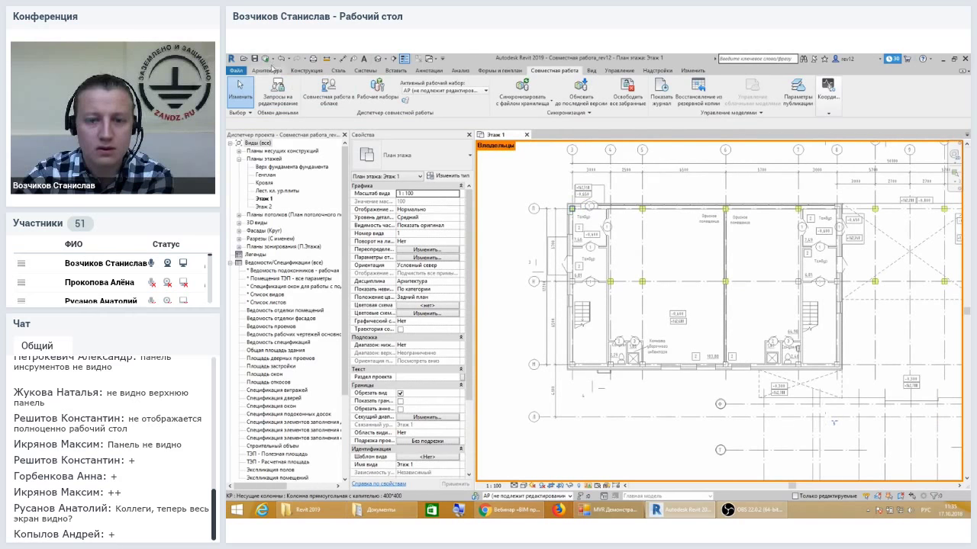
{"action": "left_click", "coordinate": [266, 58]}
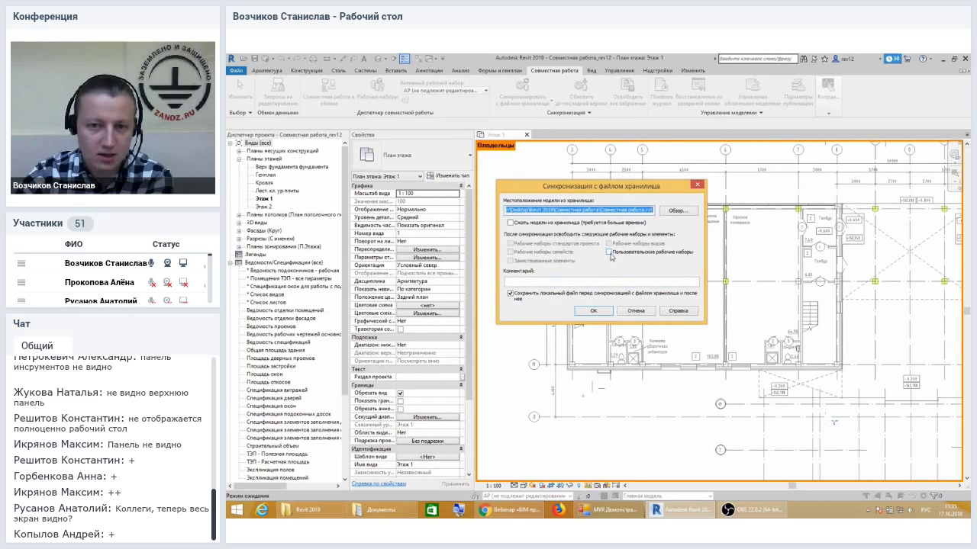
{"action": "left_click_drag", "start_coordinate": [675, 188], "coordinate": [655, 219]}
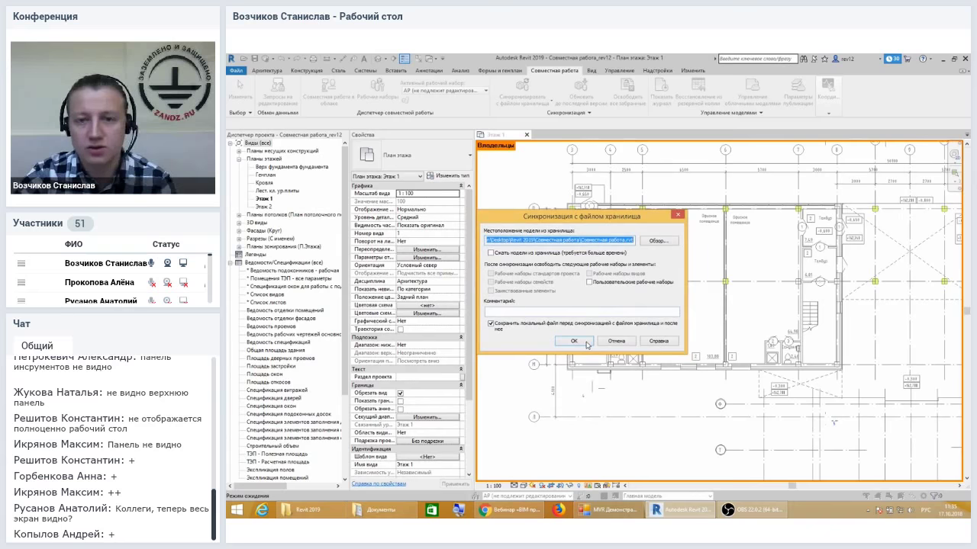
{"action": "key", "text": "Return"}
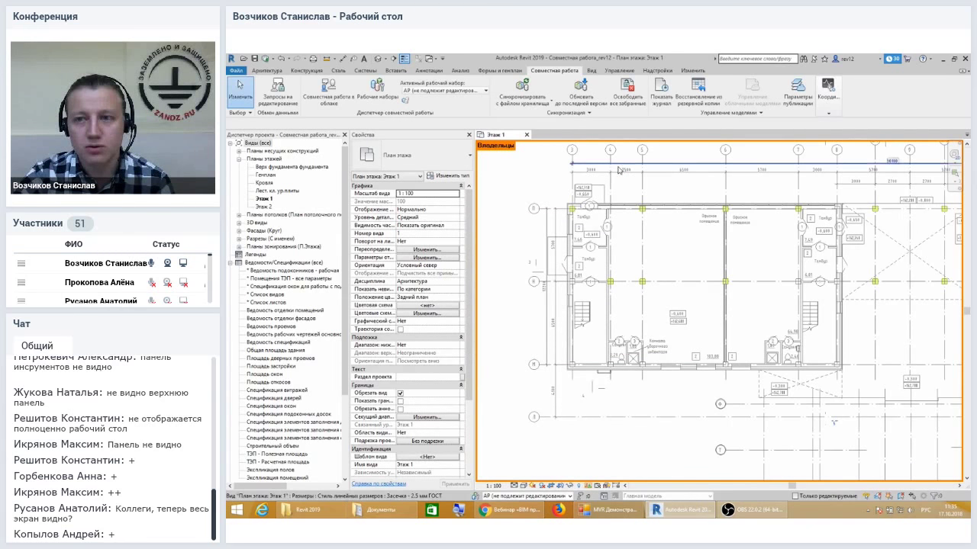
Step: Sign out of the Autodesk account and exit Revit, resolving the editable elements prompt
{"action": "left_click", "coordinate": [874, 61]}
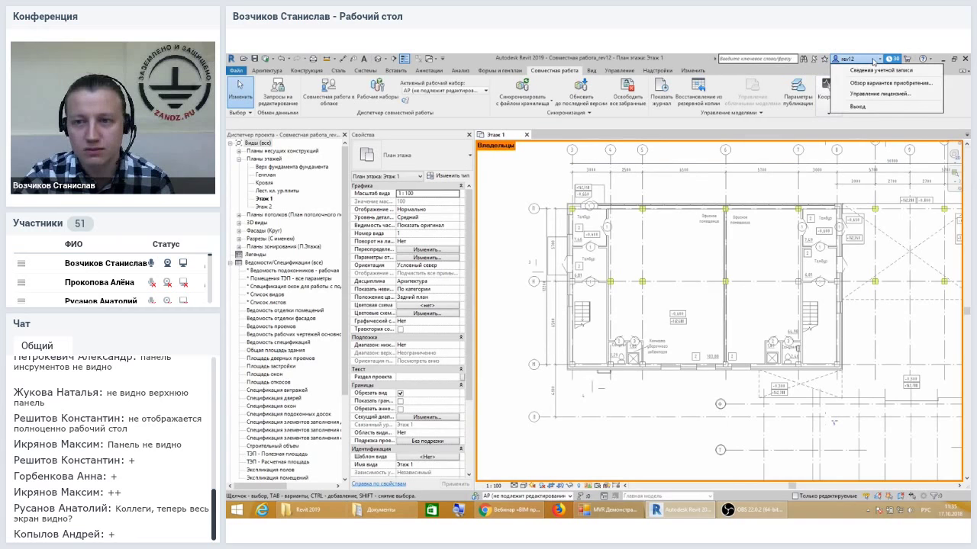
{"action": "left_click", "coordinate": [858, 107]}
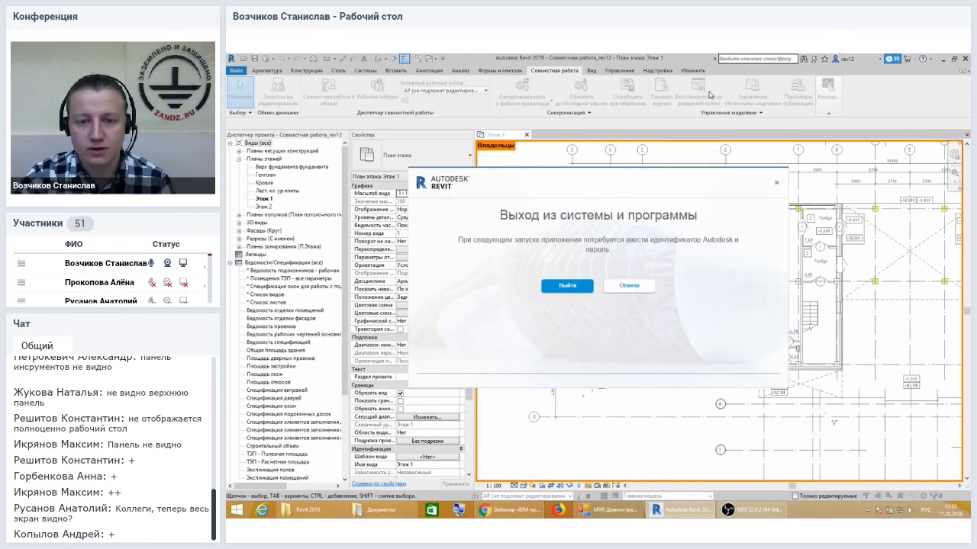
{"action": "left_click", "coordinate": [567, 285]}
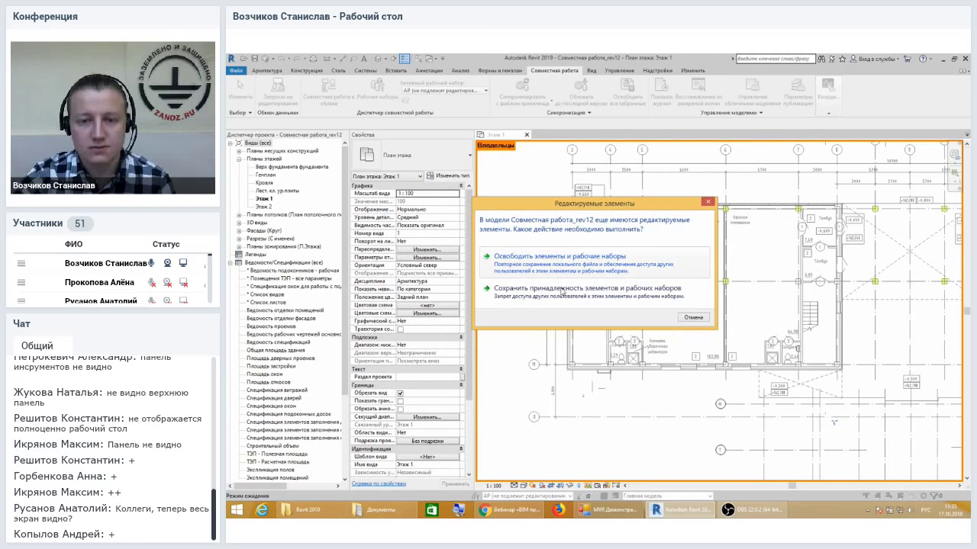
{"action": "left_click", "coordinate": [602, 280]}
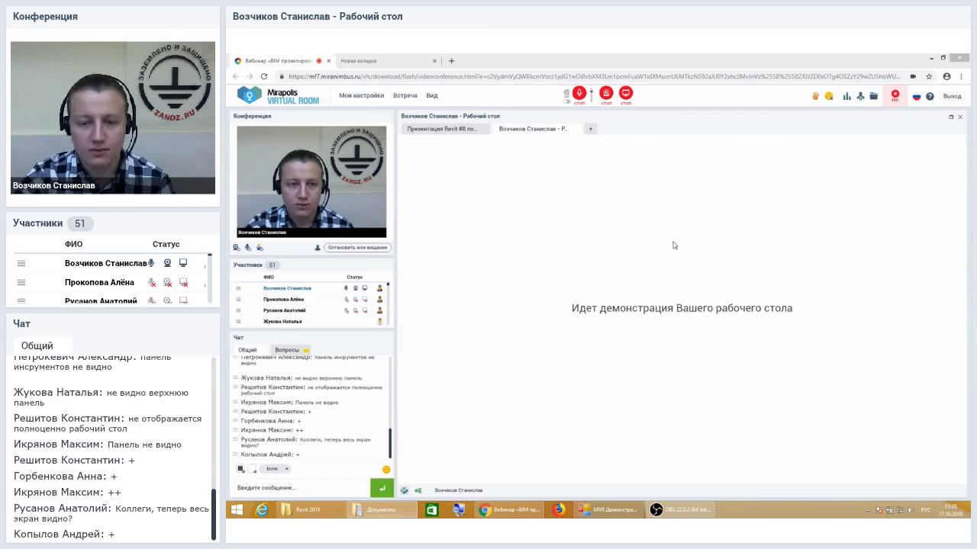
Step: Relaunch Revit 2019 and sign in with the second user's e-mail and password
{"action": "left_click", "coordinate": [931, 58]}
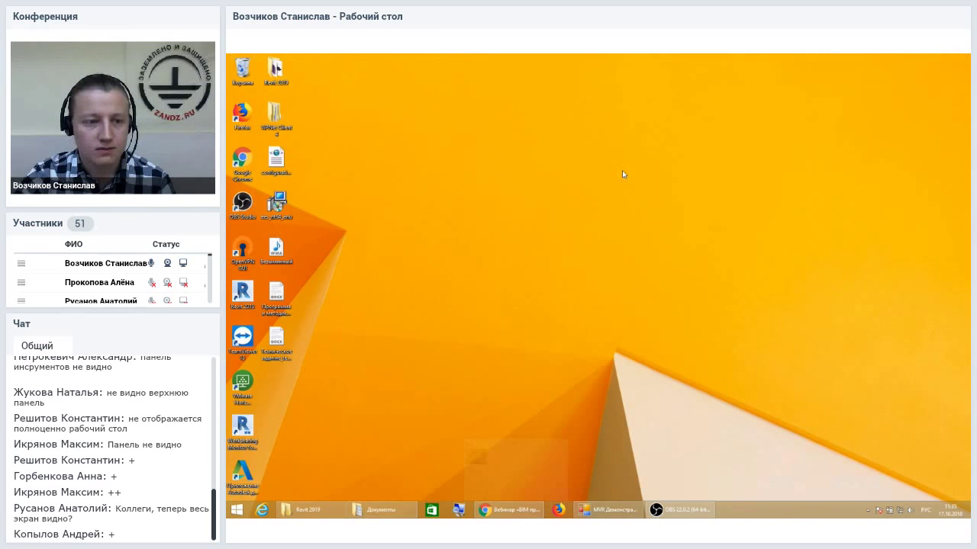
{"action": "double_click", "coordinate": [241, 292]}
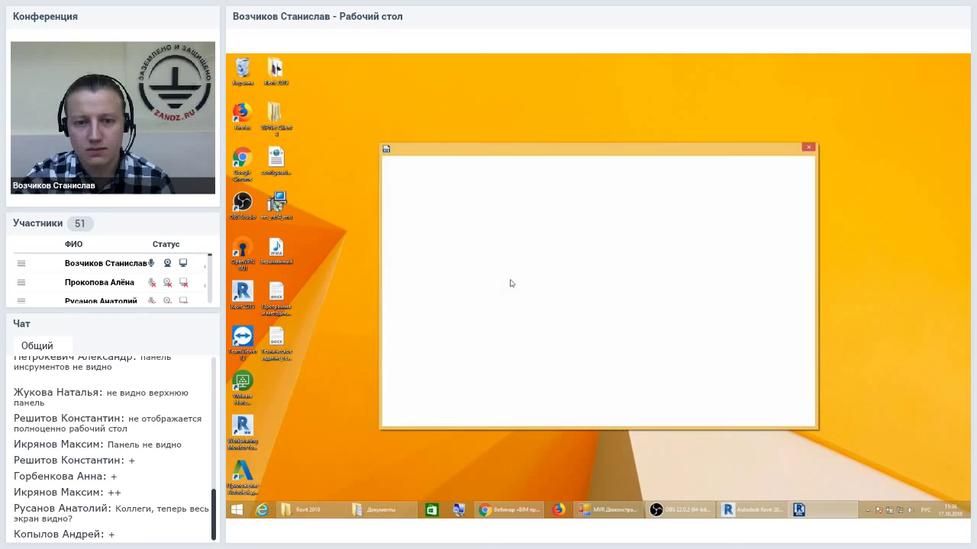
{"action": "left_click", "coordinate": [574, 240]}
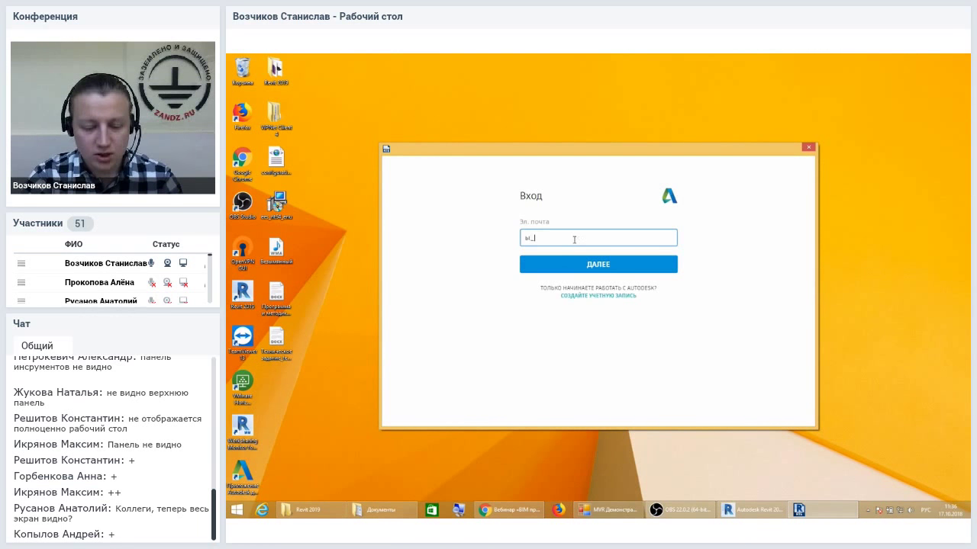
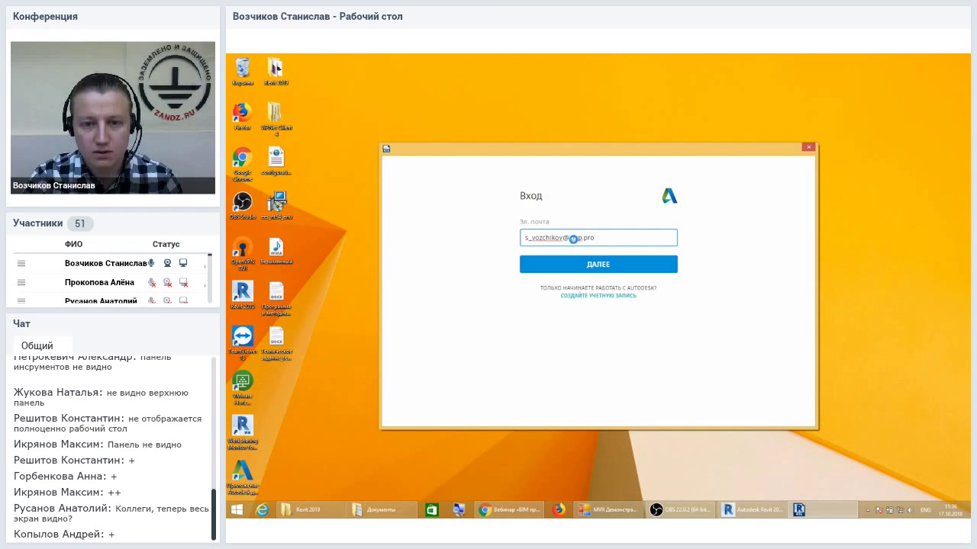
{"action": "key", "text": "Return"}
{"action": "type", "text": "•••"}
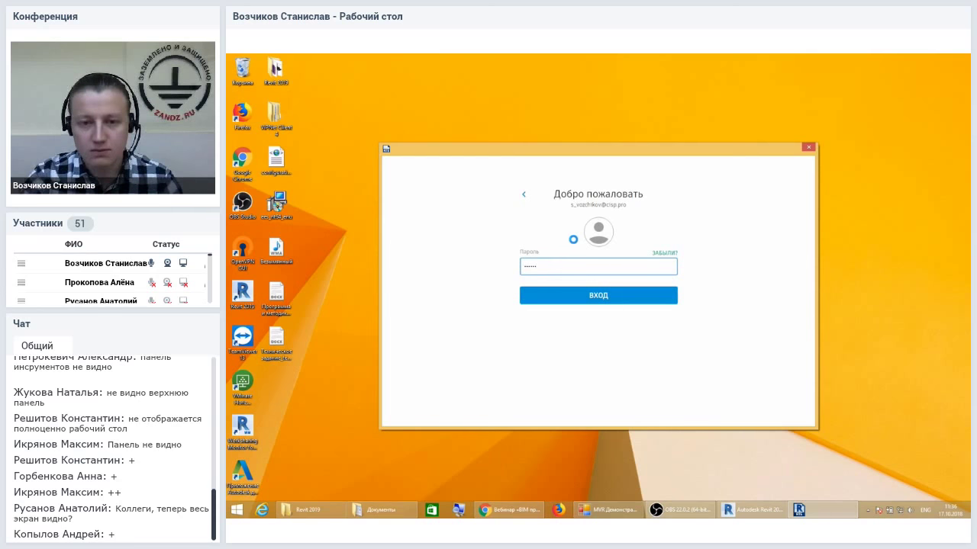
{"action": "type", "text": "•"}
{"action": "key", "text": "Return"}
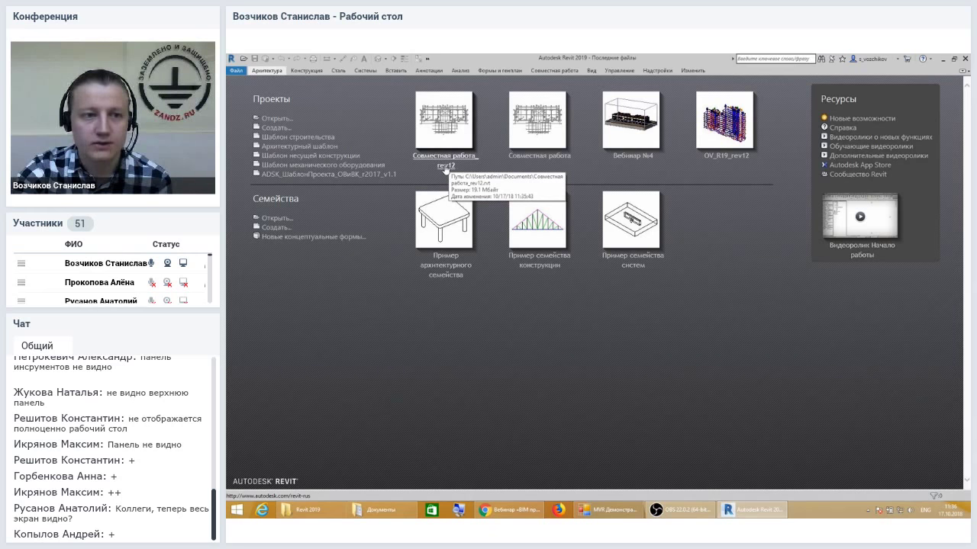
Step: Browse to the C:\Revit 2019\Совместная работа folder in the Open dialog
{"action": "left_click", "coordinate": [275, 119]}
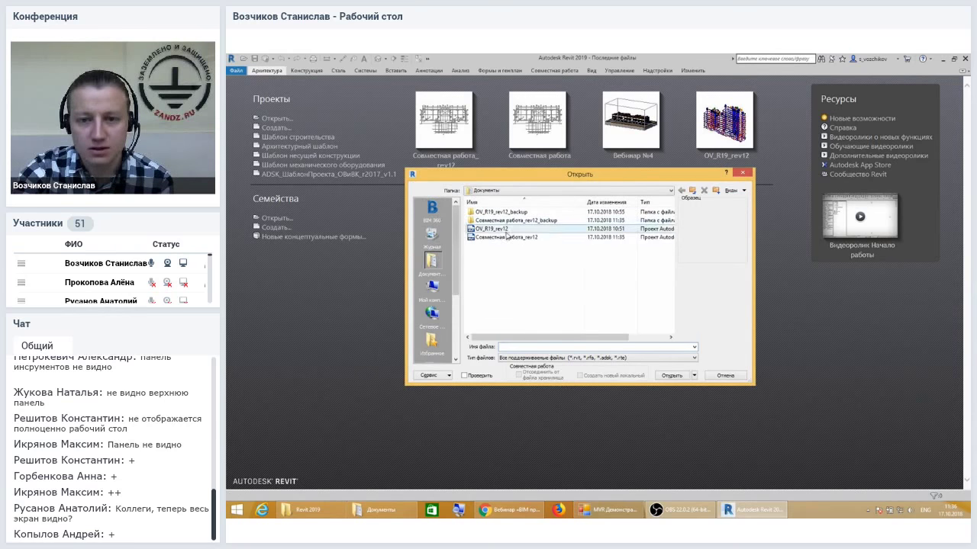
{"action": "left_click", "coordinate": [632, 191]}
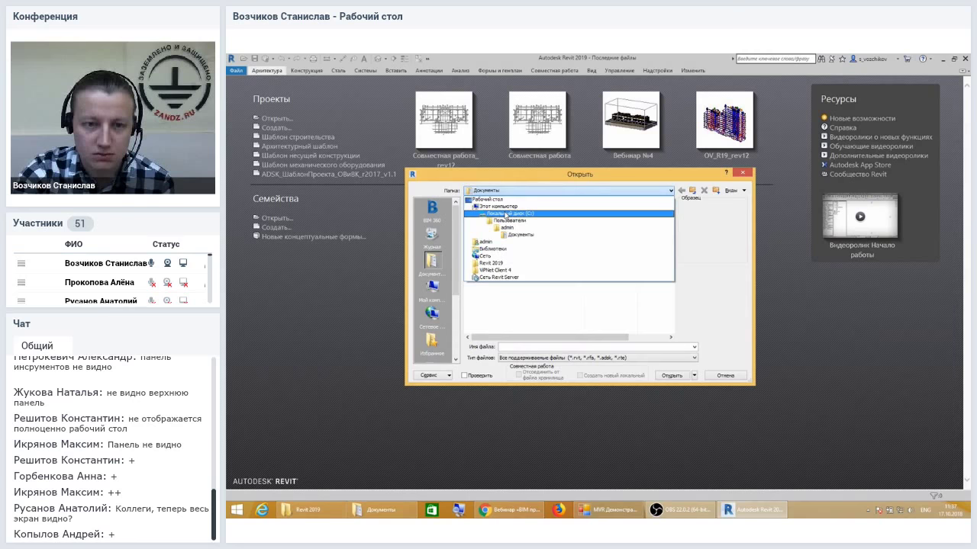
{"action": "left_click", "coordinate": [506, 214]}
{"action": "left_click", "coordinate": [508, 191]}
{"action": "left_click", "coordinate": [501, 206]}
{"action": "double_click", "coordinate": [504, 250]}
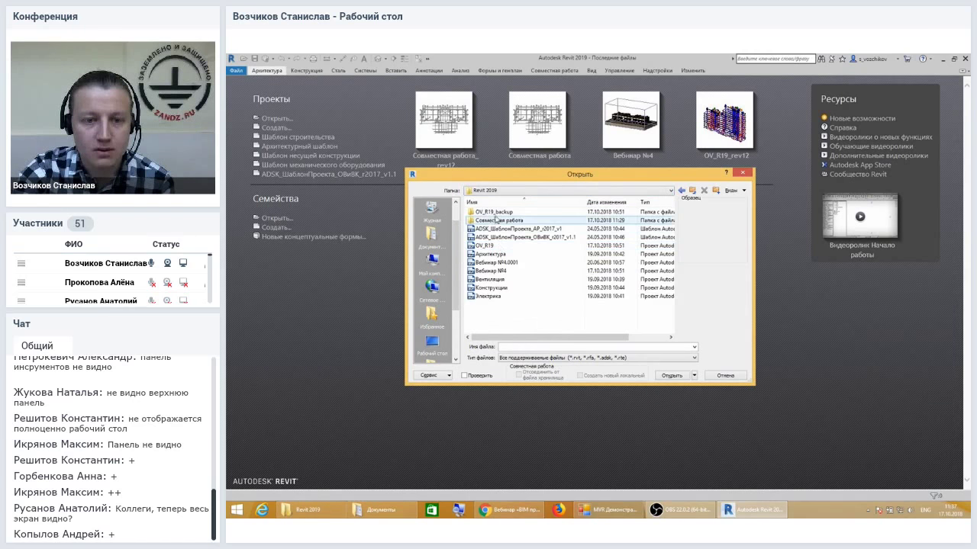
{"action": "left_click", "coordinate": [502, 272]}
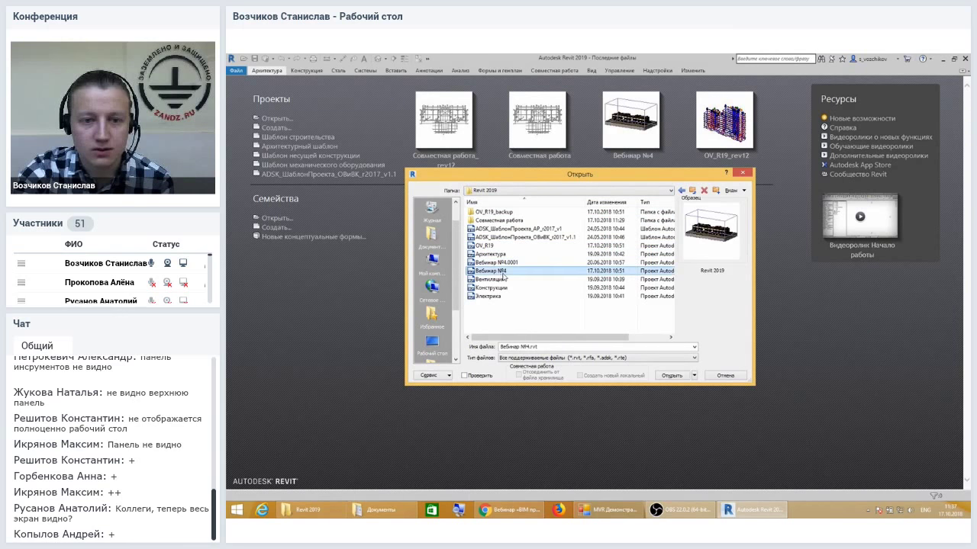
{"action": "double_click", "coordinate": [499, 220]}
{"action": "left_click", "coordinate": [499, 229]}
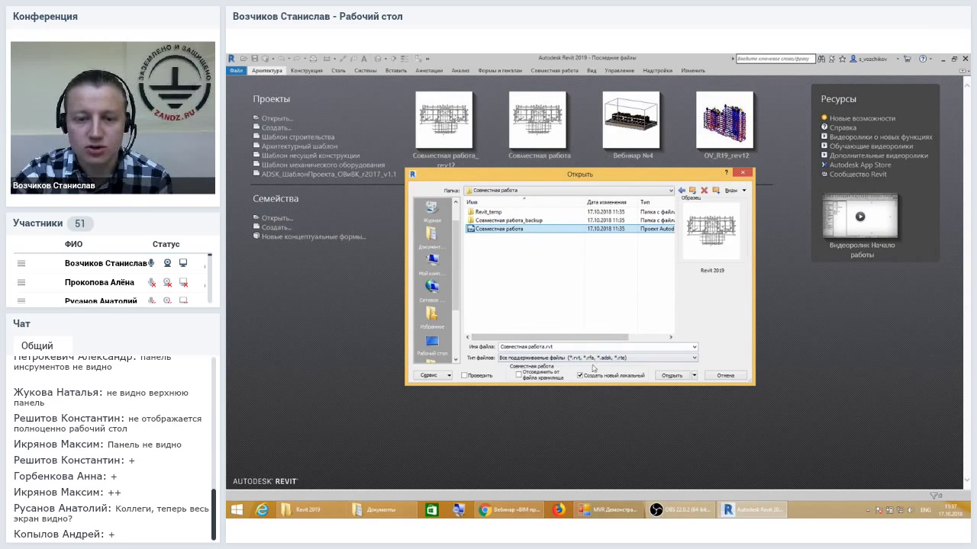
{"action": "left_click_drag", "start_coordinate": [581, 184], "coordinate": [580, 178]}
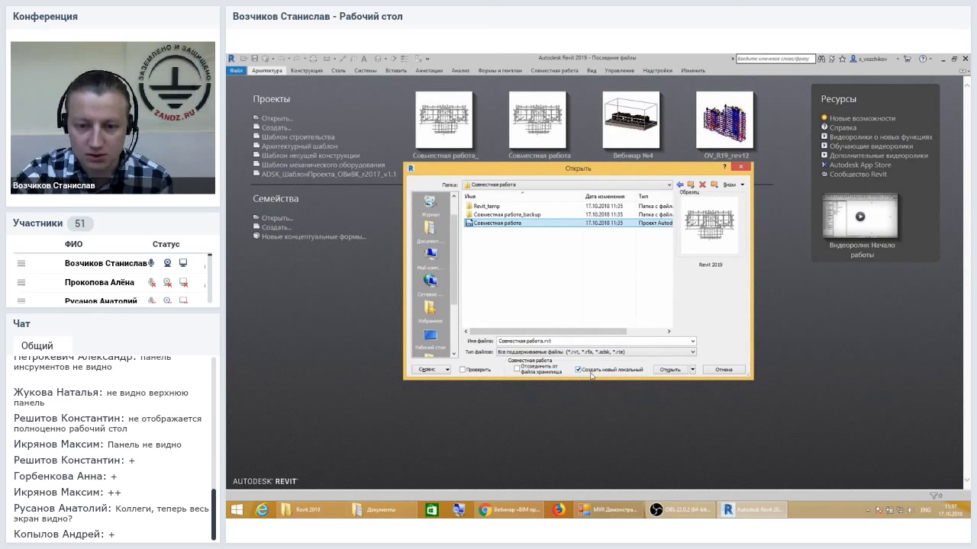
Step: Check the worksets list and open Совместная работа.rvt as a new local copy
{"action": "left_click", "coordinate": [691, 370]}
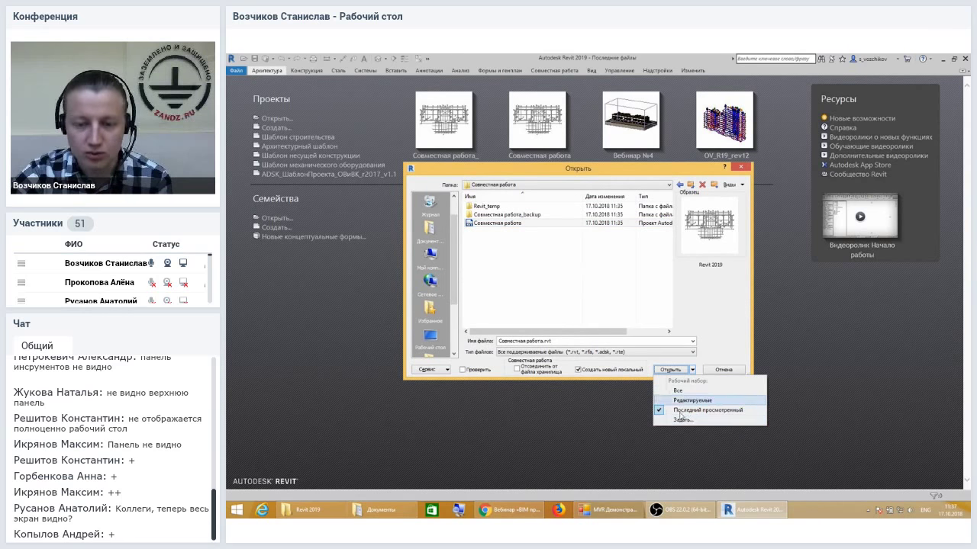
{"action": "left_click", "coordinate": [671, 371]}
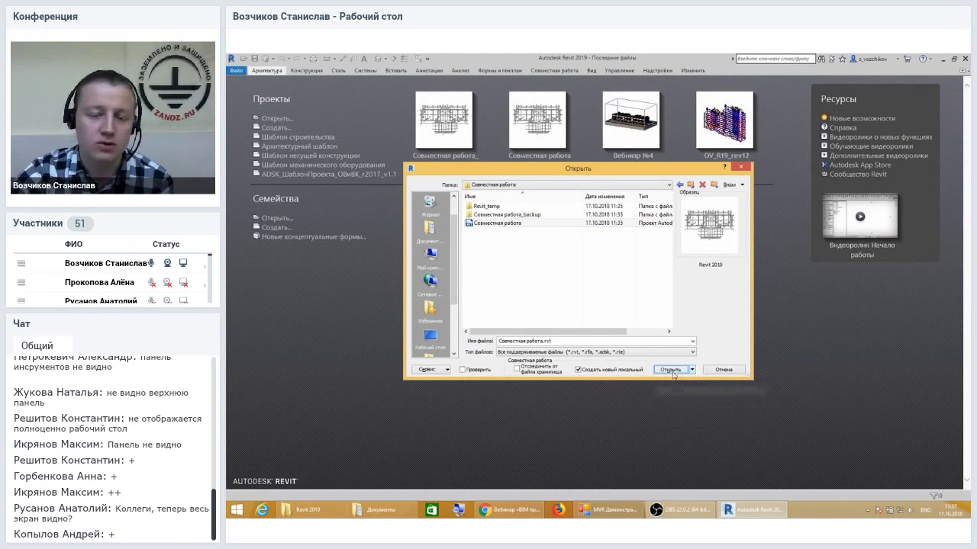
{"action": "left_click", "coordinate": [672, 371]}
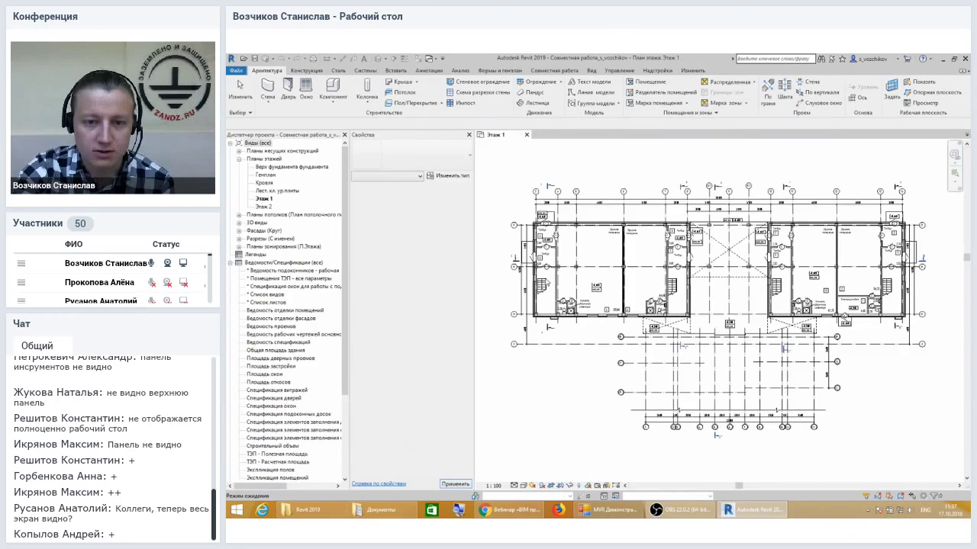
Step: Try dragging the column along the grid line and cancel the blocked edit
{"action": "scroll", "coordinate": [595, 251], "scroll_direction": "up", "scroll_amount": 8}
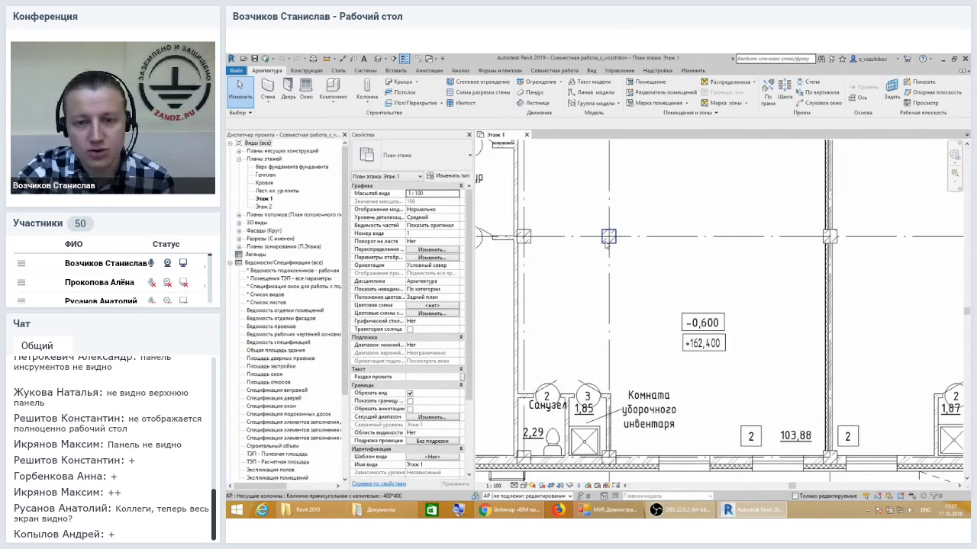
{"action": "left_click", "coordinate": [608, 236]}
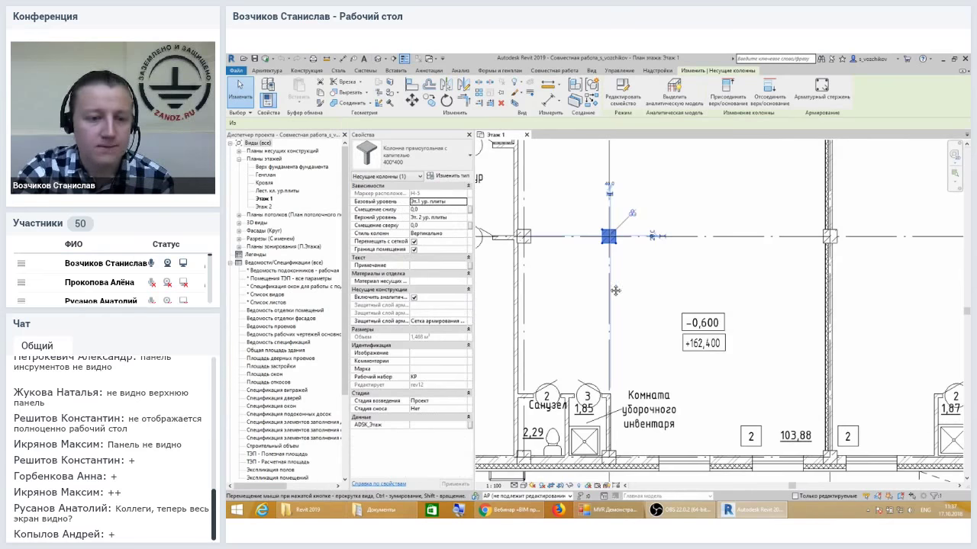
{"action": "middle_click_drag", "start_coordinate": [589, 287], "coordinate": [631, 286]}
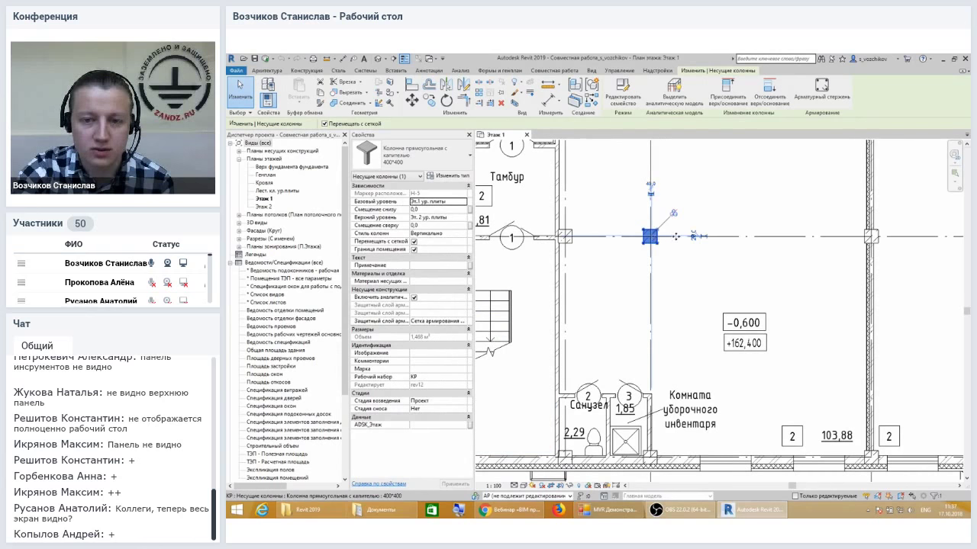
{"action": "left_click_drag", "start_coordinate": [650, 236], "coordinate": [671, 237]}
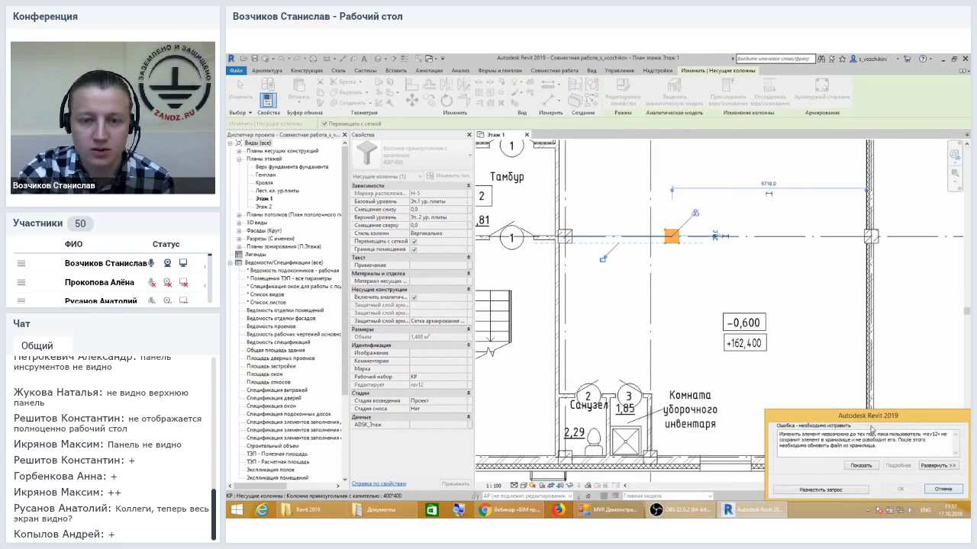
{"action": "left_click_drag", "start_coordinate": [867, 421], "coordinate": [539, 177]}
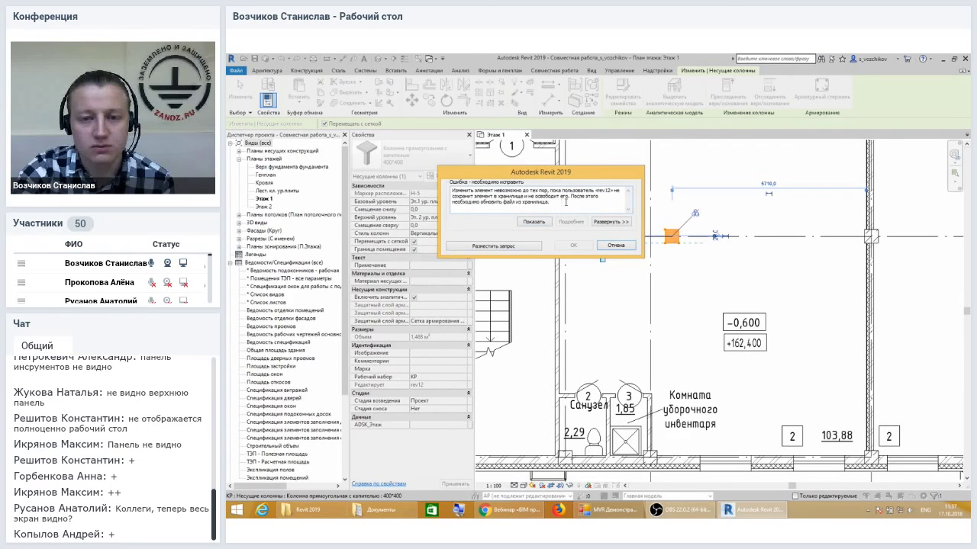
{"action": "left_click_drag", "start_coordinate": [603, 186], "coordinate": [532, 212]}
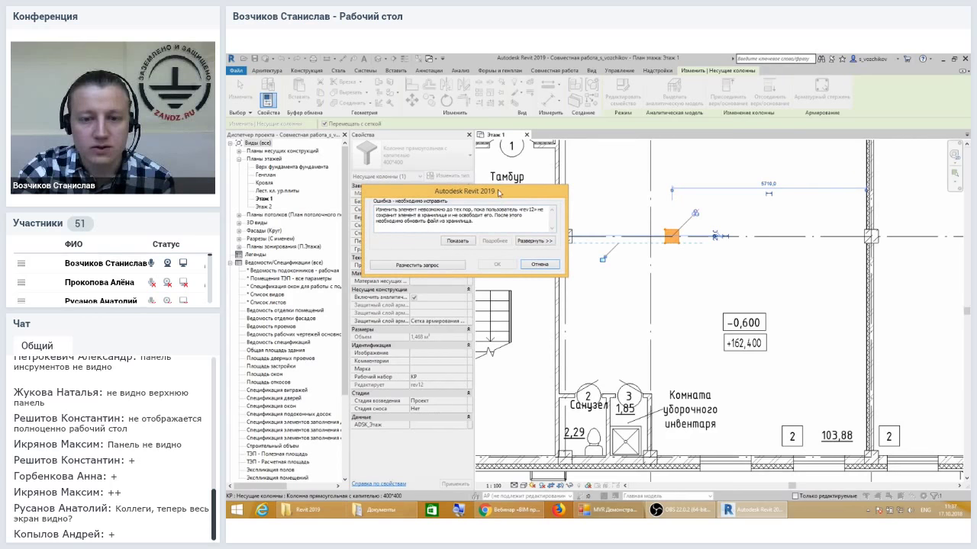
{"action": "left_click_drag", "start_coordinate": [498, 193], "coordinate": [486, 172]}
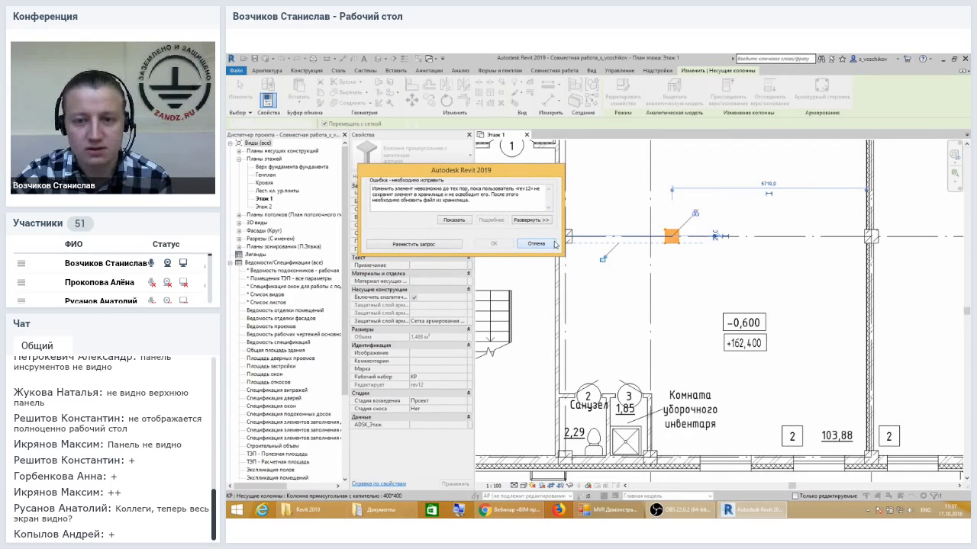
{"action": "left_click", "coordinate": [552, 242]}
Step: Move the column right, place an editing request to its owner, and cancel the move
{"action": "left_click", "coordinate": [655, 246]}
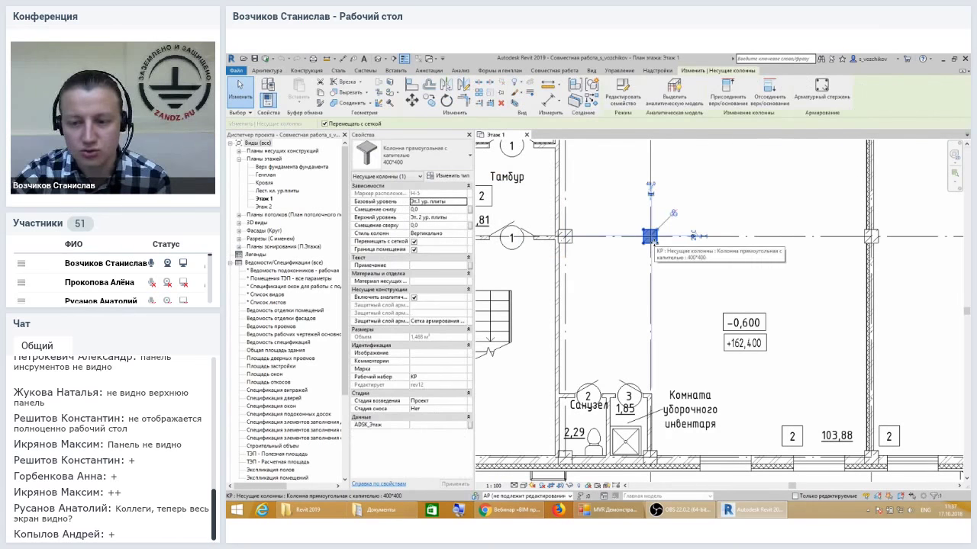
{"action": "key", "text": "Escape"}
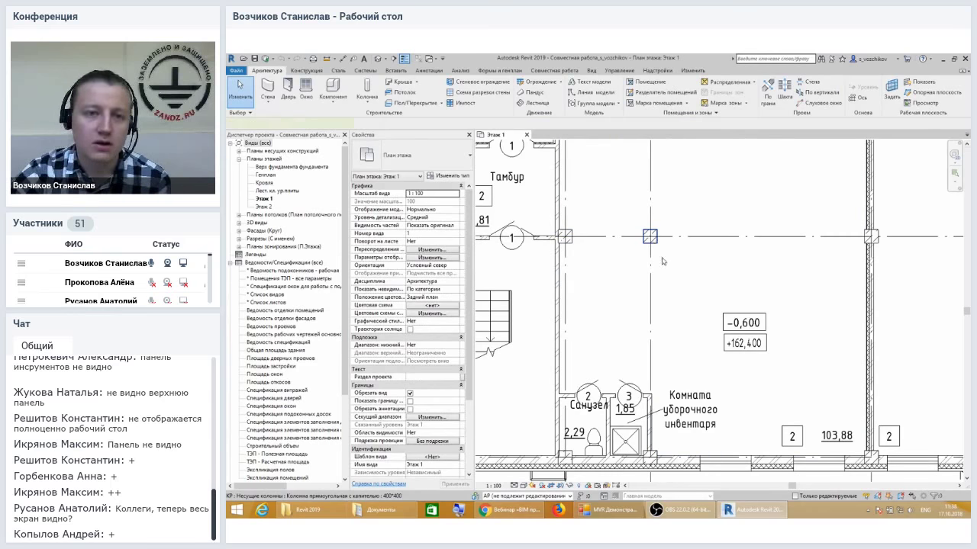
{"action": "left_click", "coordinate": [654, 243]}
{"action": "left_click", "coordinate": [412, 101]}
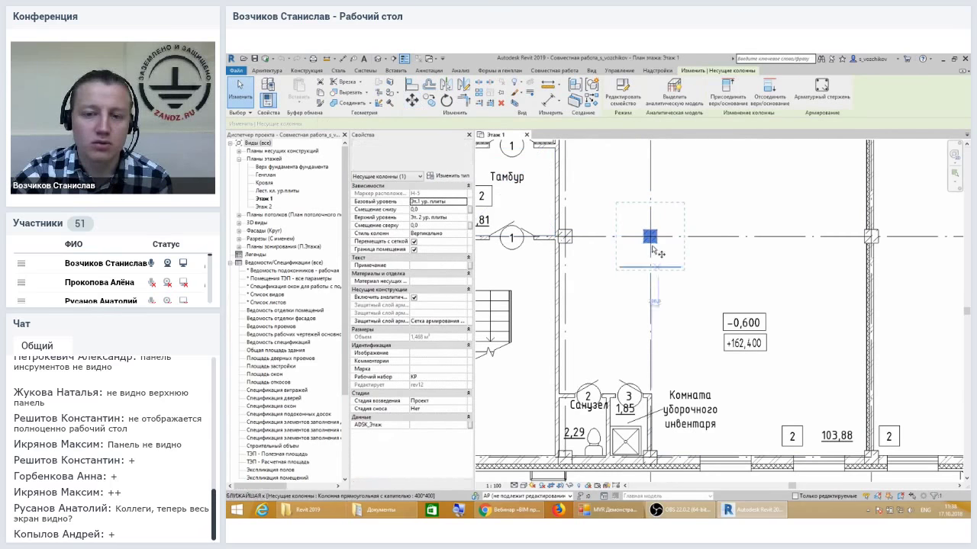
{"action": "left_click", "coordinate": [681, 243]}
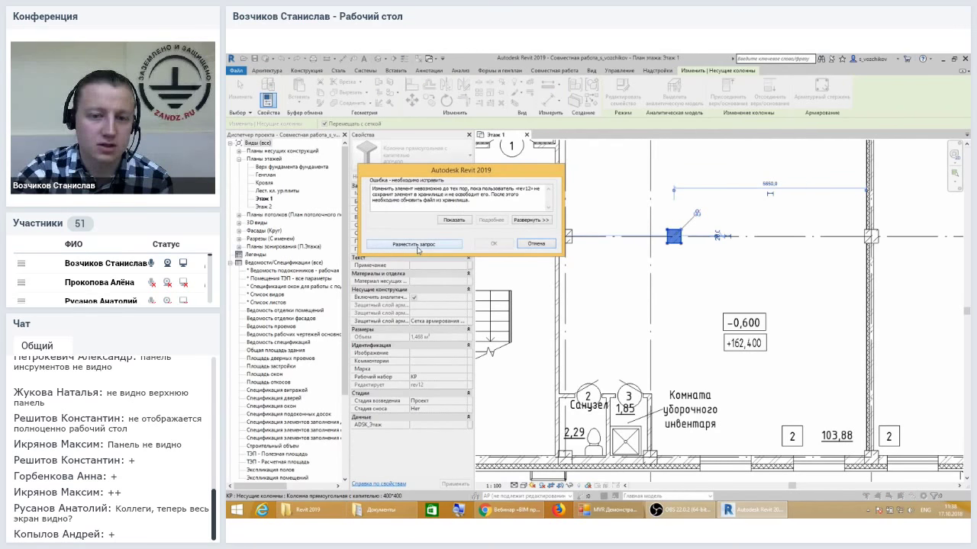
{"action": "left_click", "coordinate": [417, 246]}
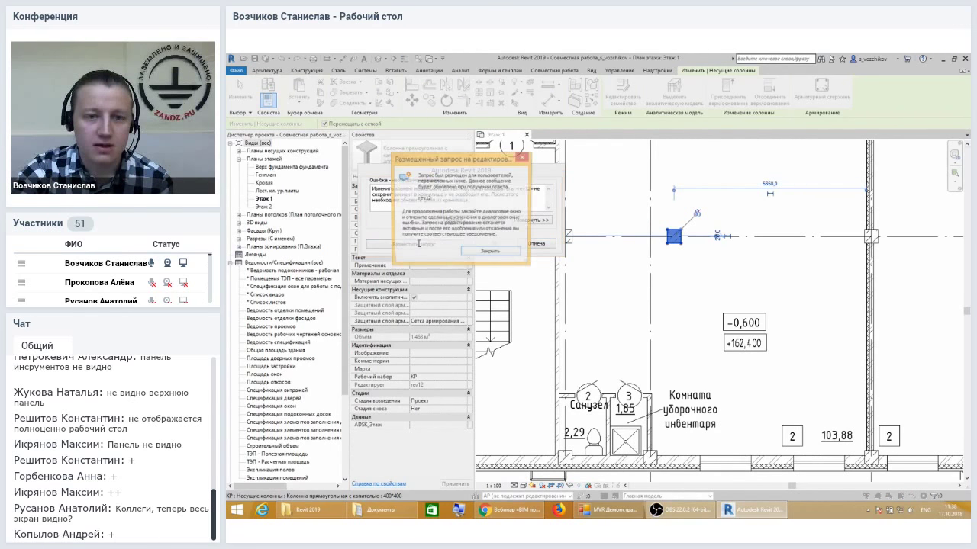
{"action": "left_click_drag", "start_coordinate": [457, 165], "coordinate": [459, 168]}
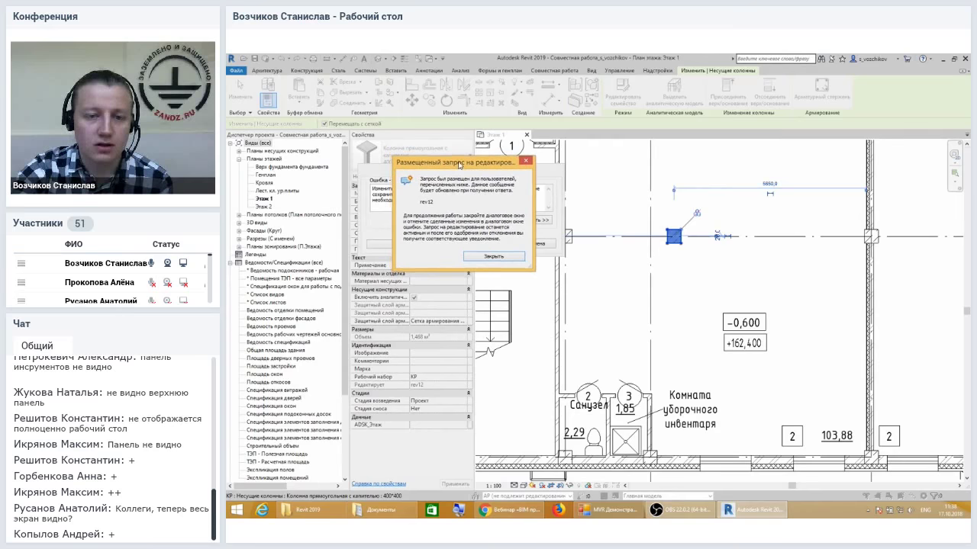
{"action": "left_click", "coordinate": [495, 258]}
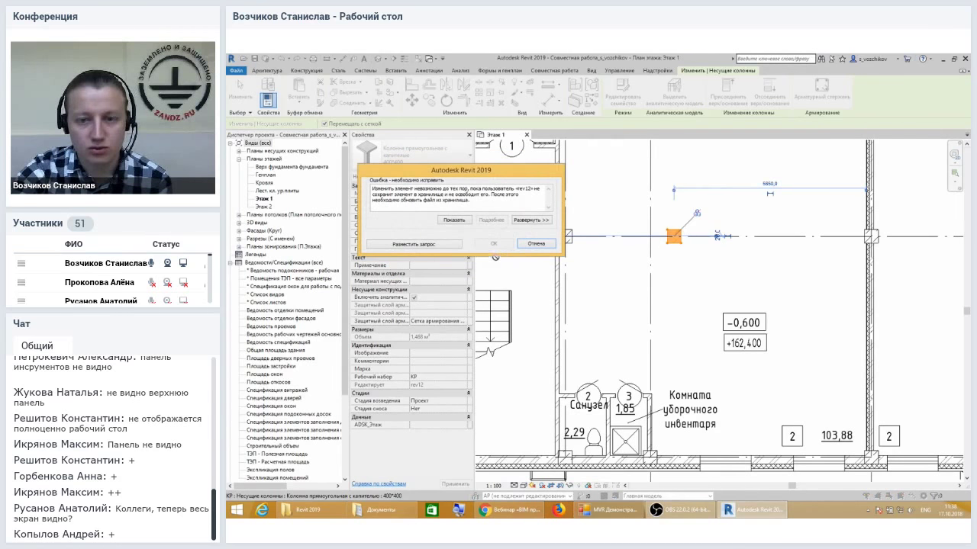
{"action": "left_click", "coordinate": [536, 245]}
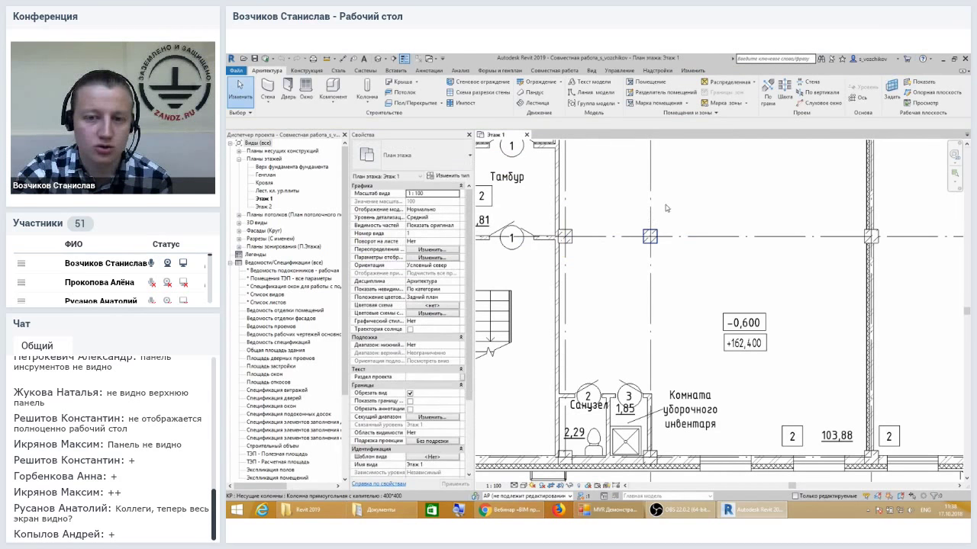
Step: Try sliding the column at the grid intersection again and cancel the refused edit
{"action": "left_click", "coordinate": [655, 233]}
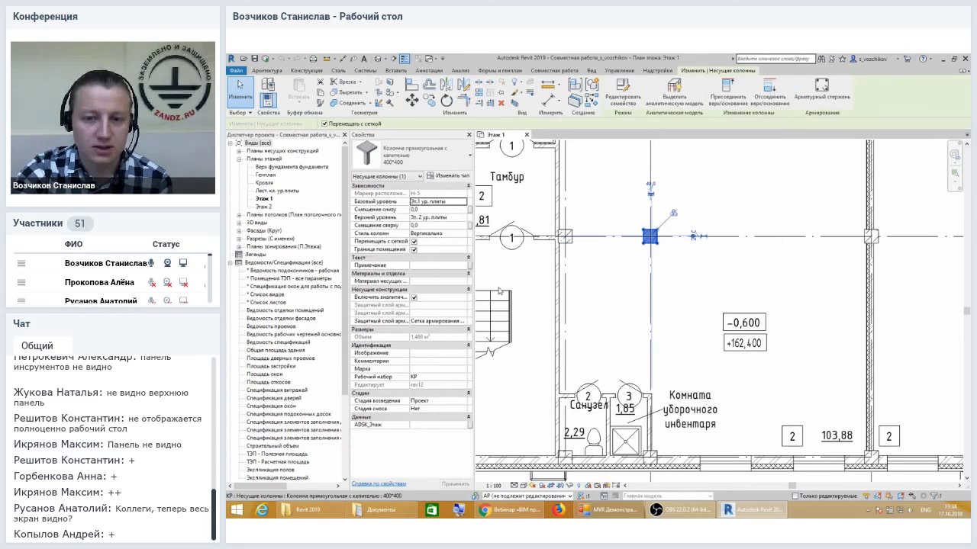
{"action": "left_click", "coordinate": [695, 183]}
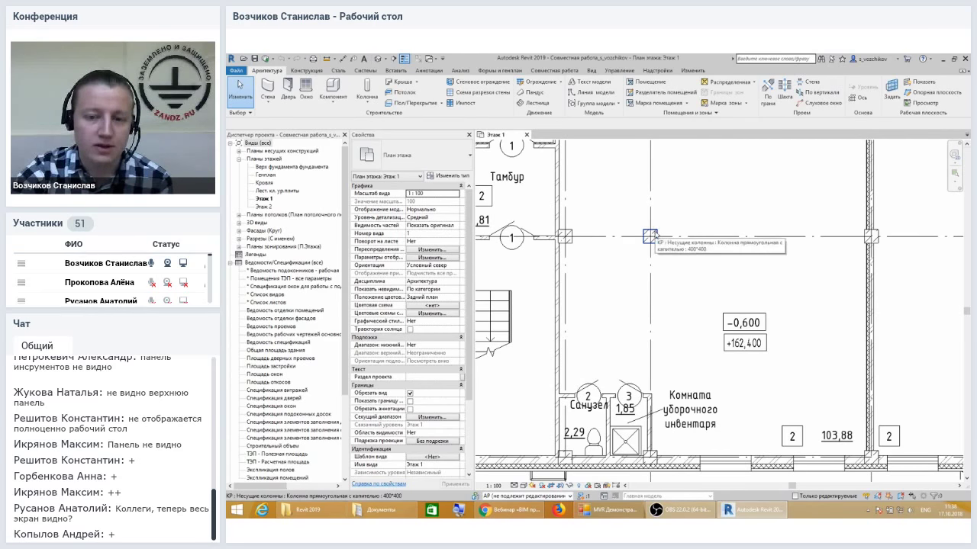
{"action": "scroll", "coordinate": [650, 238], "scroll_direction": "down", "scroll_amount": 2}
{"action": "scroll", "coordinate": [653, 244], "scroll_direction": "down", "scroll_amount": 3}
{"action": "scroll", "coordinate": [656, 259], "scroll_direction": "down", "scroll_amount": 2}
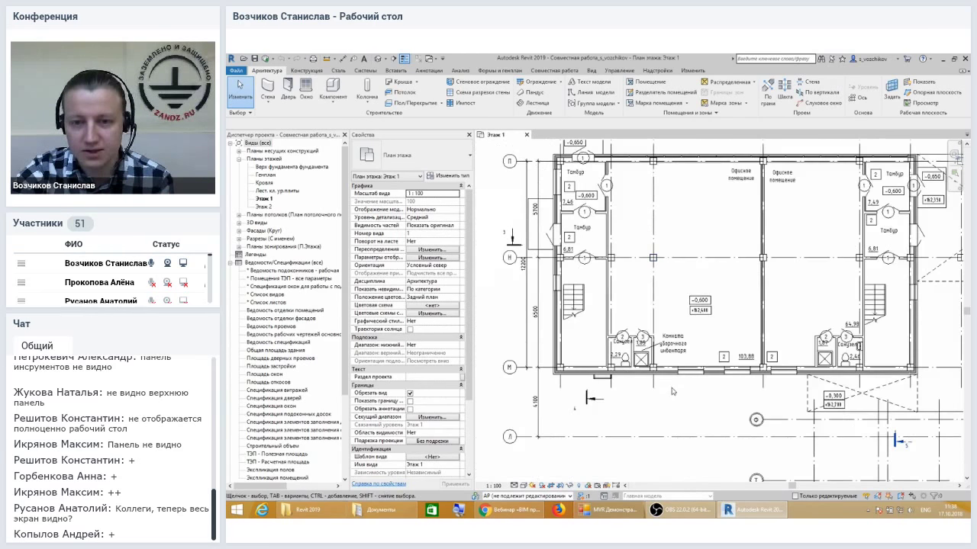
{"action": "scroll", "coordinate": [664, 282], "scroll_direction": "up", "scroll_amount": 2}
{"action": "scroll", "coordinate": [645, 271], "scroll_direction": "down", "scroll_amount": 2}
{"action": "scroll", "coordinate": [626, 275], "scroll_direction": "up", "scroll_amount": 1}
{"action": "scroll", "coordinate": [626, 275], "scroll_direction": "up", "scroll_amount": 1}
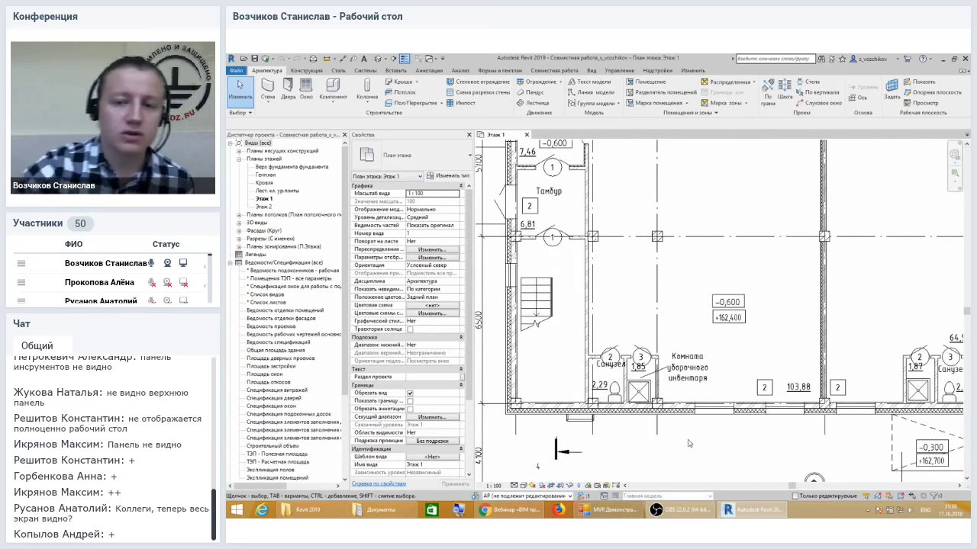
{"action": "left_click", "coordinate": [657, 237]}
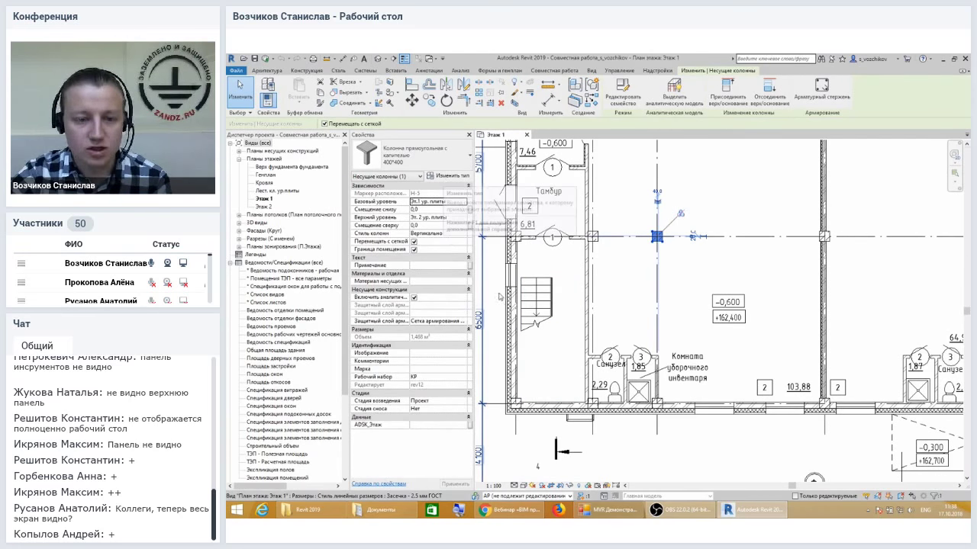
{"action": "scroll", "coordinate": [658, 242], "scroll_direction": "up", "scroll_amount": 2}
{"action": "left_click_drag", "start_coordinate": [658, 242], "coordinate": [704, 245]}
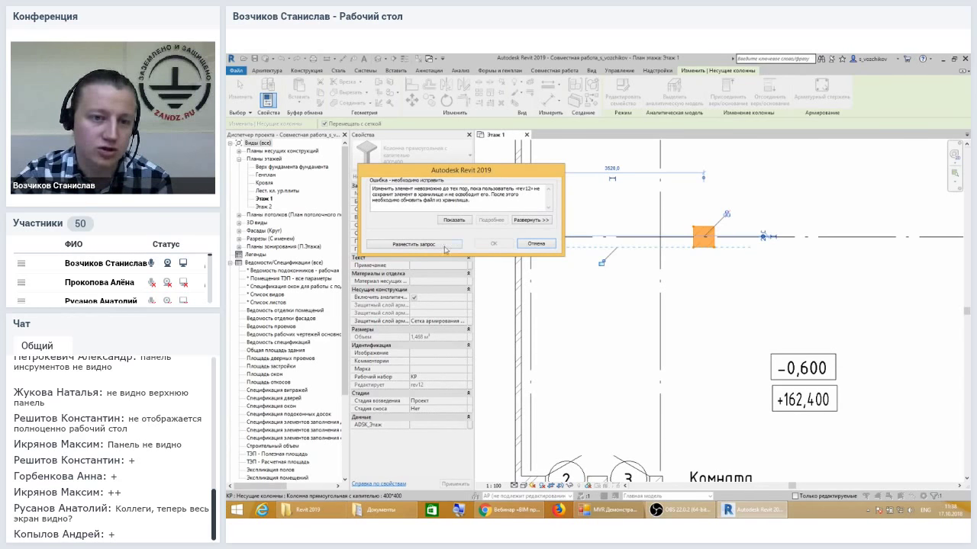
{"action": "left_click_drag", "start_coordinate": [443, 181], "coordinate": [355, 144]}
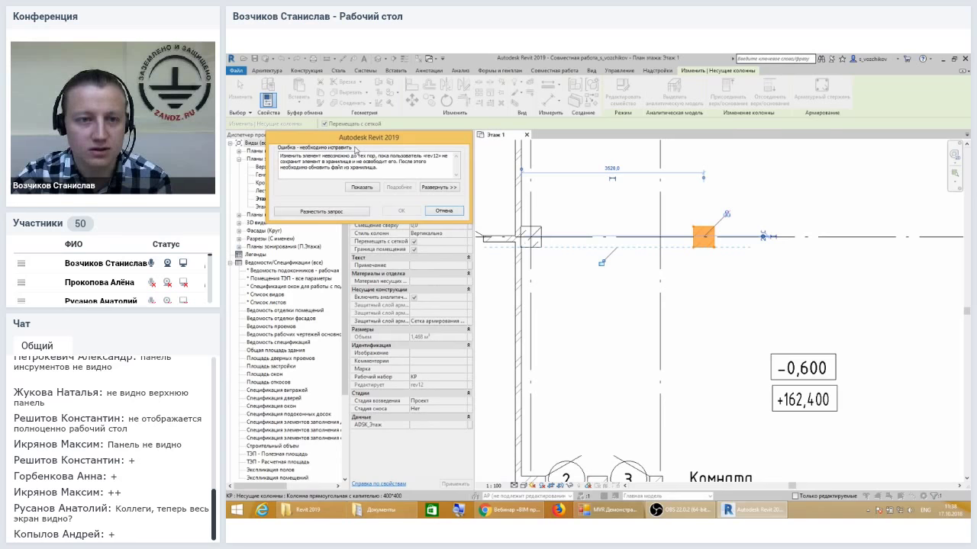
{"action": "left_click_drag", "start_coordinate": [357, 147], "coordinate": [474, 165]}
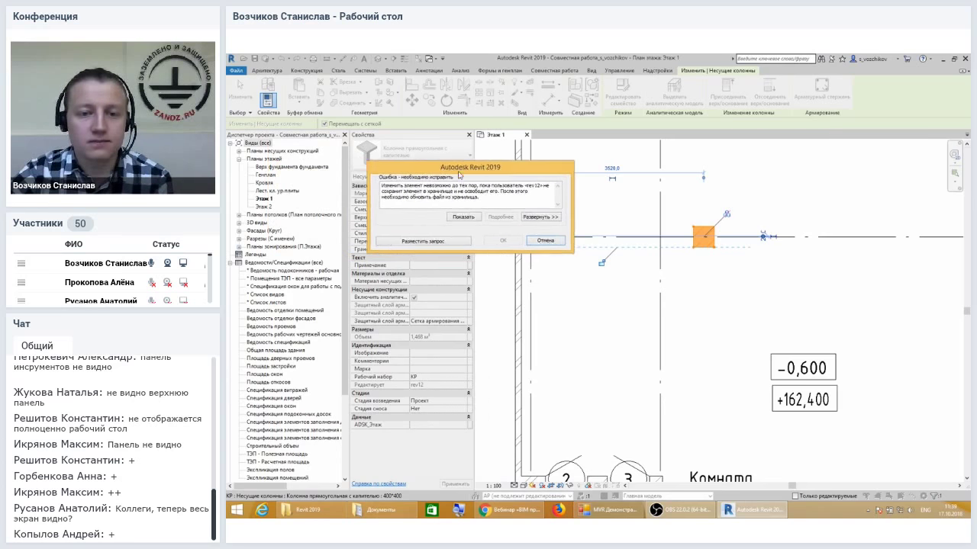
{"action": "left_click", "coordinate": [553, 229]}
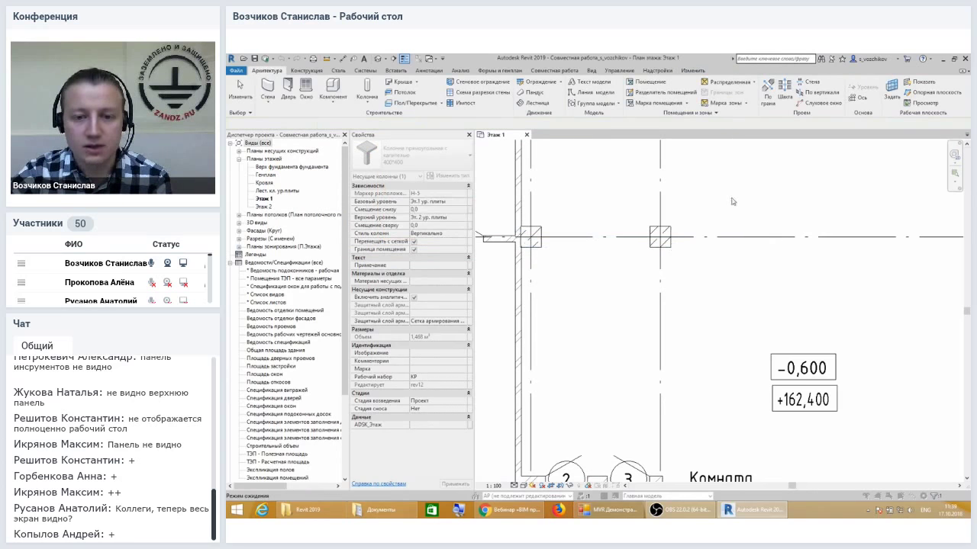
{"action": "scroll", "coordinate": [563, 326], "scroll_direction": "down", "scroll_amount": 5}
{"action": "middle_click_drag", "start_coordinate": [563, 327], "coordinate": [580, 307]}
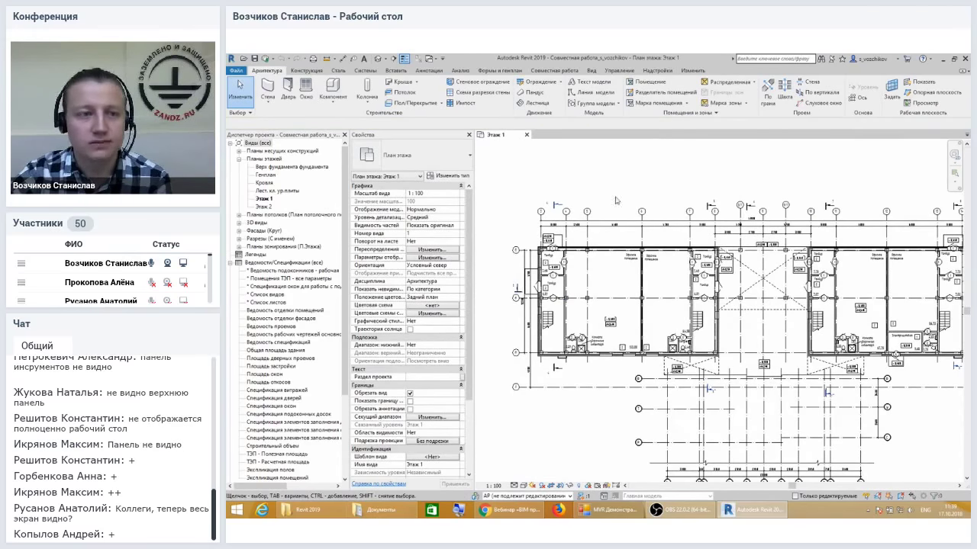
Step: Open Synchronize with Central and close it without syncing
{"action": "left_click", "coordinate": [269, 59]}
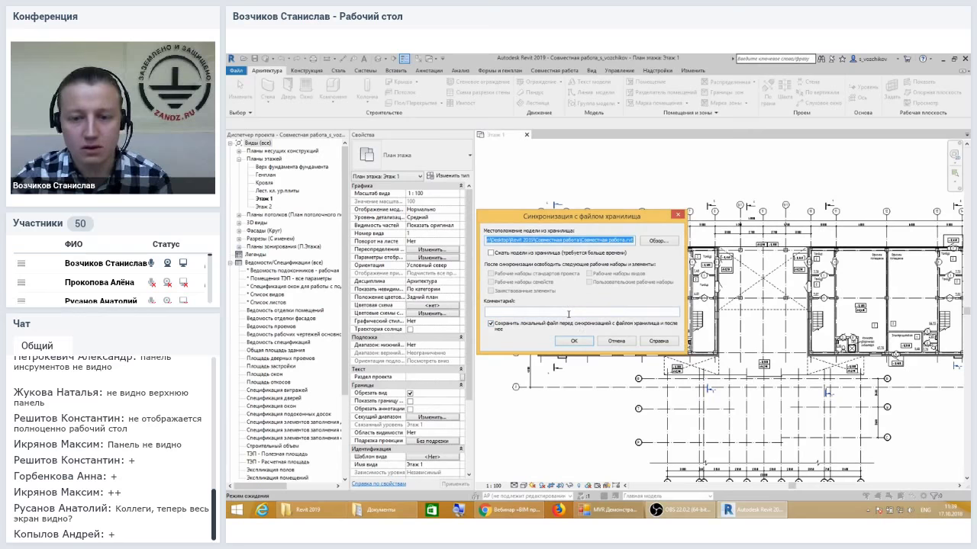
{"action": "left_click", "coordinate": [580, 312]}
{"action": "left_click", "coordinate": [624, 342]}
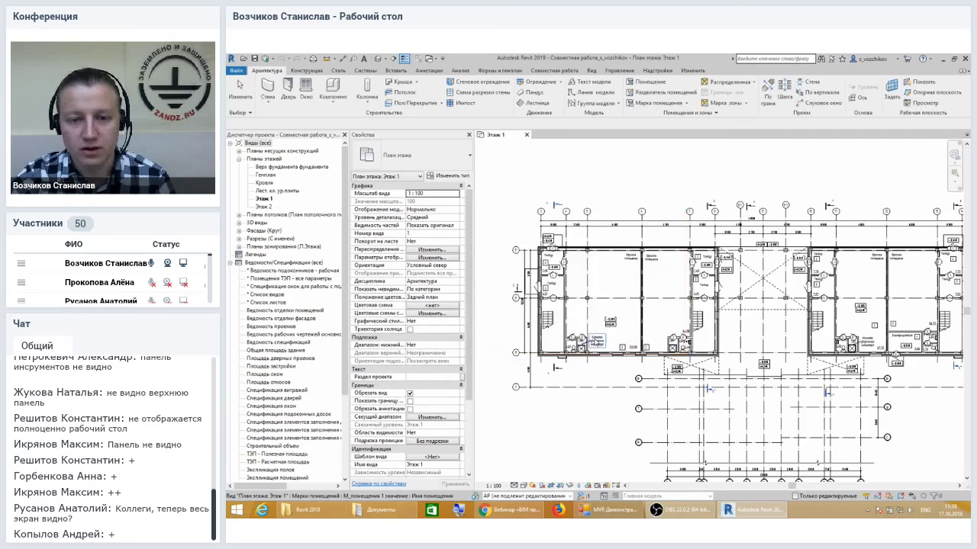
{"action": "scroll", "coordinate": [603, 290], "scroll_direction": "up", "scroll_amount": 5}
Step: Assign the two walls in the plan to the АР workset
{"action": "left_click", "coordinate": [580, 242]}
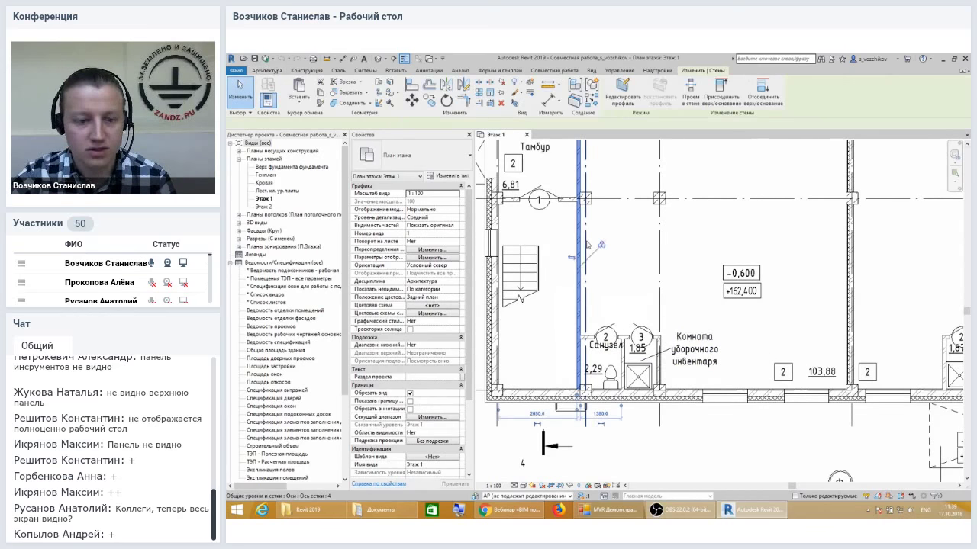
{"action": "left_click", "coordinate": [455, 401]}
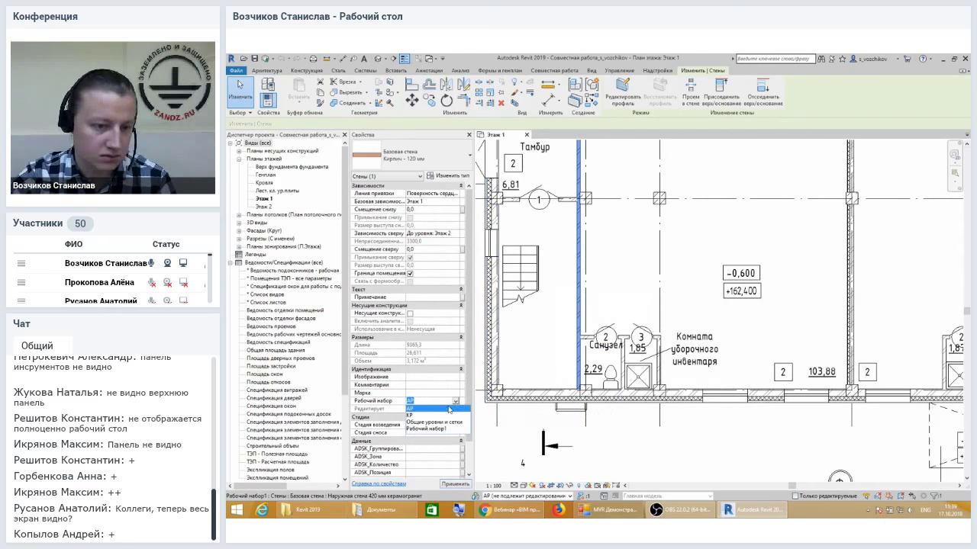
{"action": "left_click", "coordinate": [413, 408]}
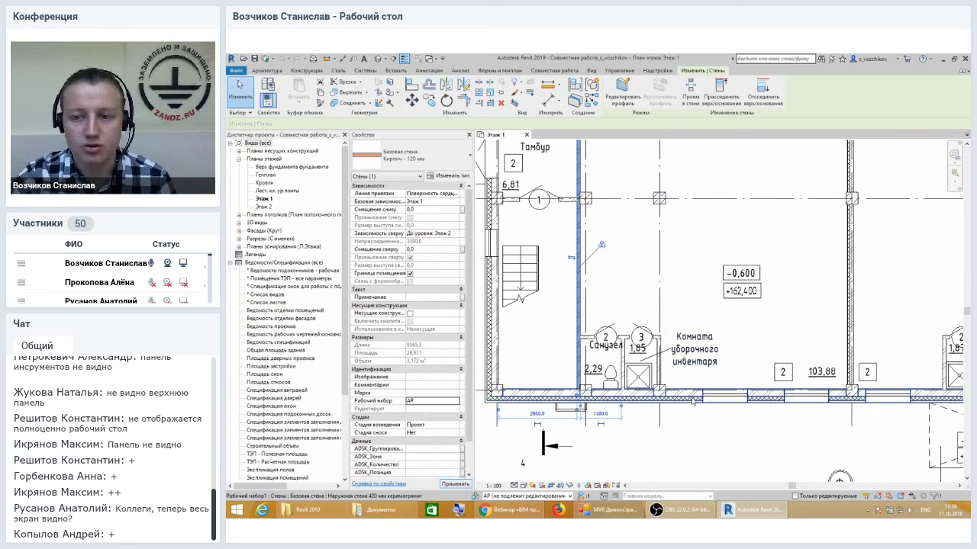
{"action": "left_click", "coordinate": [851, 237]}
{"action": "left_click", "coordinate": [456, 401]}
{"action": "left_click", "coordinate": [411, 408]}
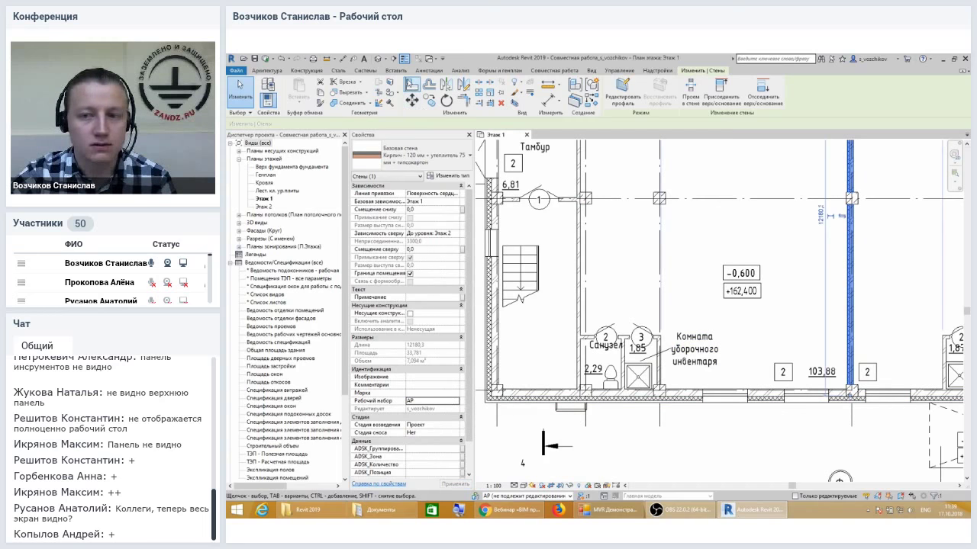
{"action": "scroll", "coordinate": [760, 237], "scroll_direction": "up", "scroll_amount": 3}
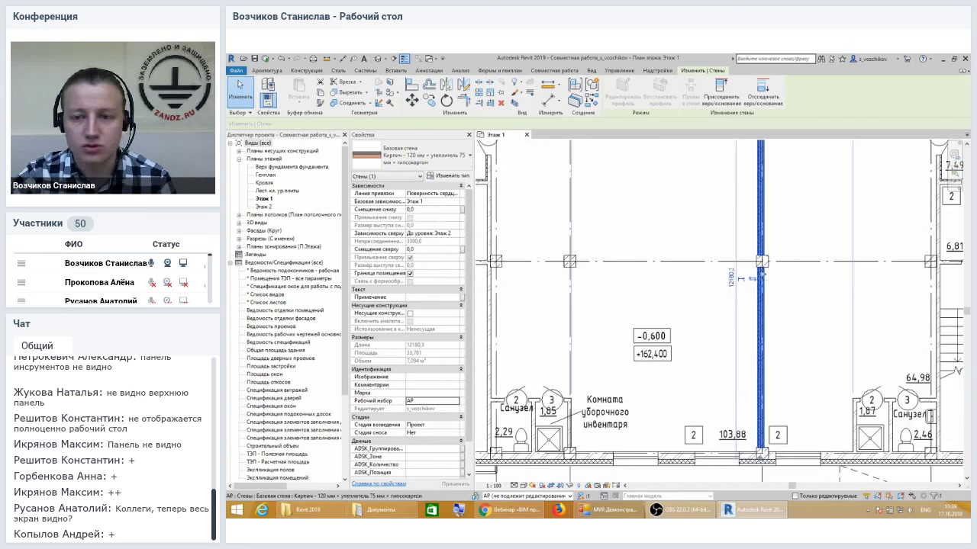
{"action": "scroll", "coordinate": [760, 237], "scroll_direction": "up", "scroll_amount": 2}
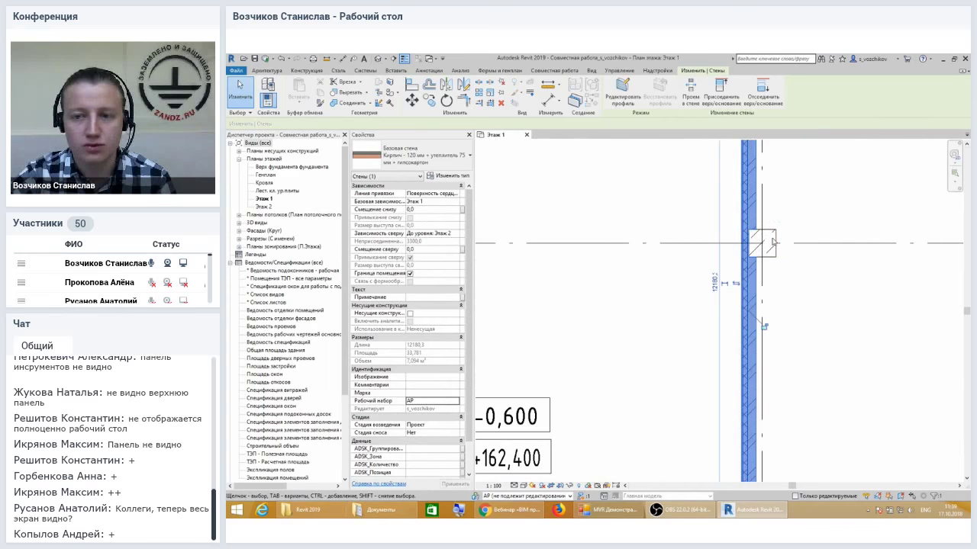
{"action": "scroll", "coordinate": [773, 242], "scroll_direction": "down", "scroll_amount": 5}
Step: Select and deselect a column, then switch to the Collaborate tools
{"action": "left_click", "coordinate": [764, 233]}
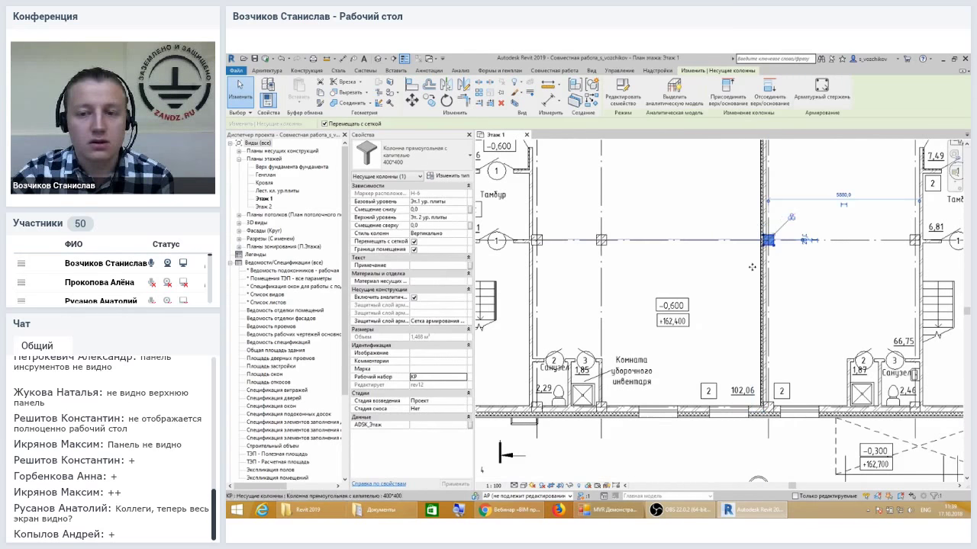
{"action": "left_click", "coordinate": [723, 308]}
{"action": "middle_click_drag", "start_coordinate": [723, 308], "coordinate": [704, 340]}
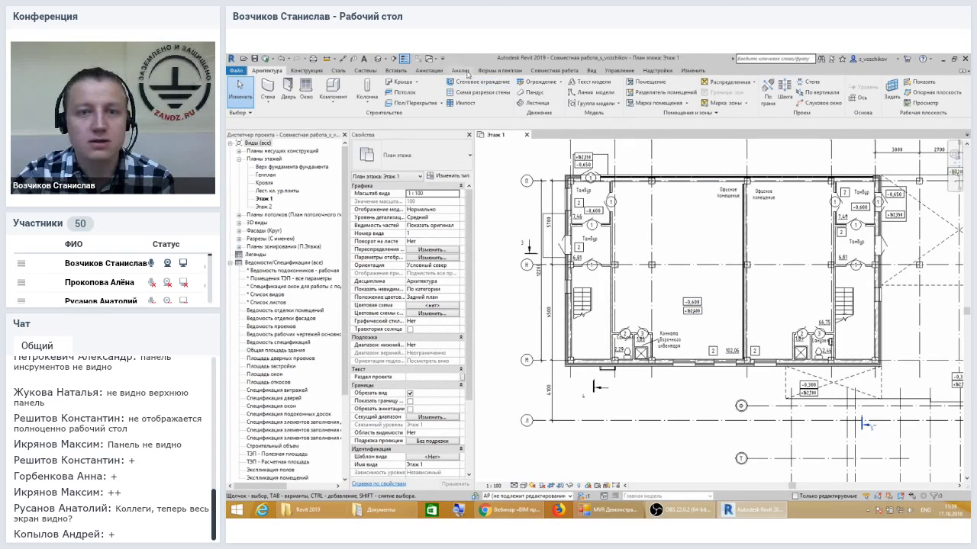
{"action": "left_click", "coordinate": [492, 71]}
Step: Make the АР workset editable by the current user and check Рабочий набор1 borrowers in Worksets
{"action": "left_click", "coordinate": [544, 72]}
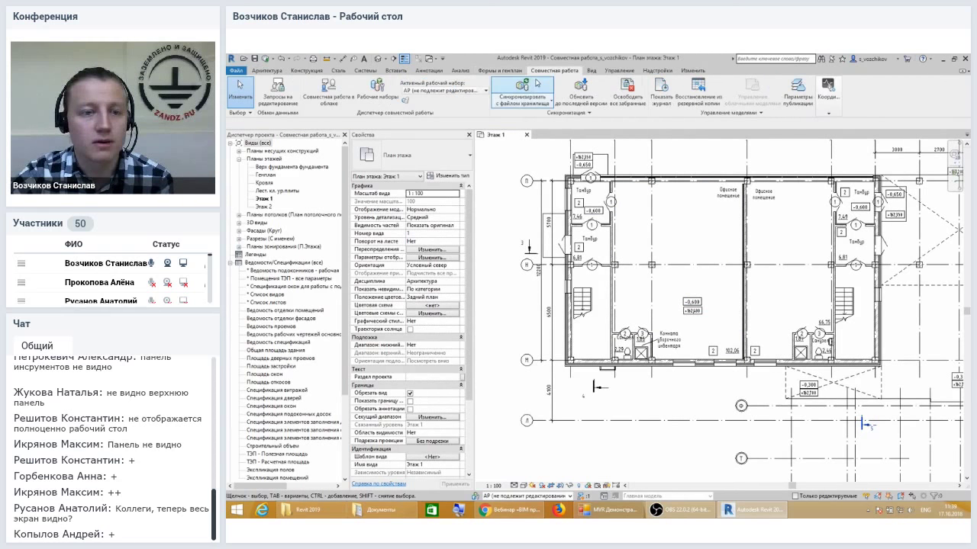
{"action": "left_click", "coordinate": [377, 90]}
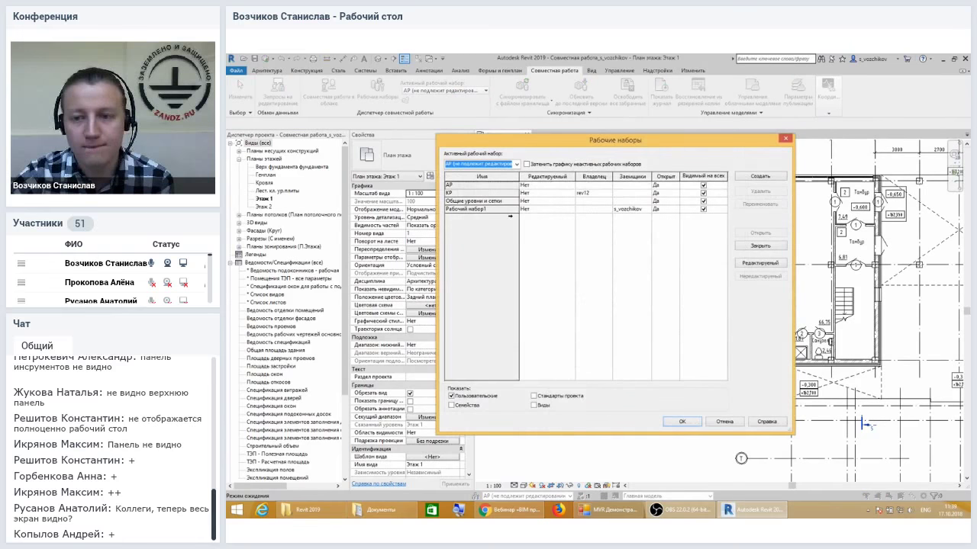
{"action": "left_click", "coordinate": [469, 186]}
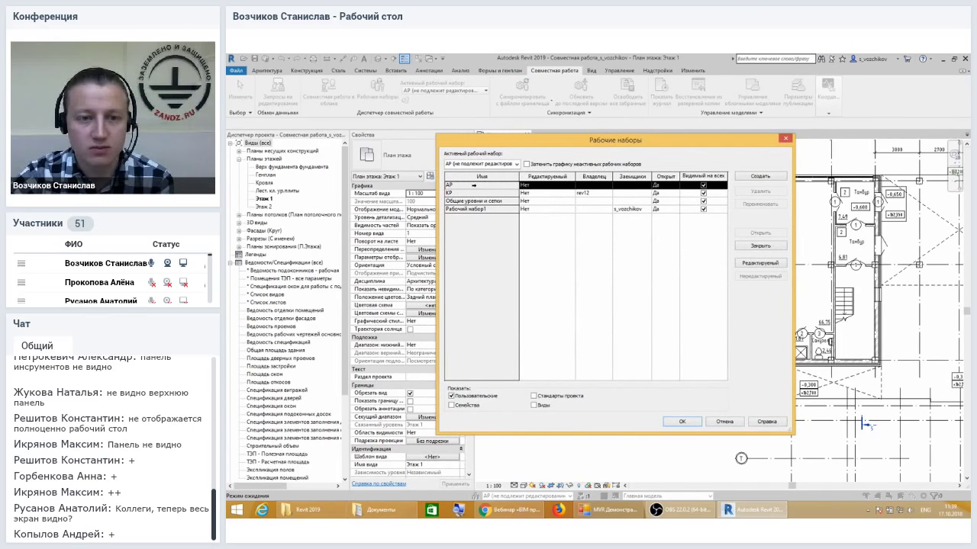
{"action": "left_click", "coordinate": [744, 263]}
{"action": "left_click", "coordinate": [590, 187]}
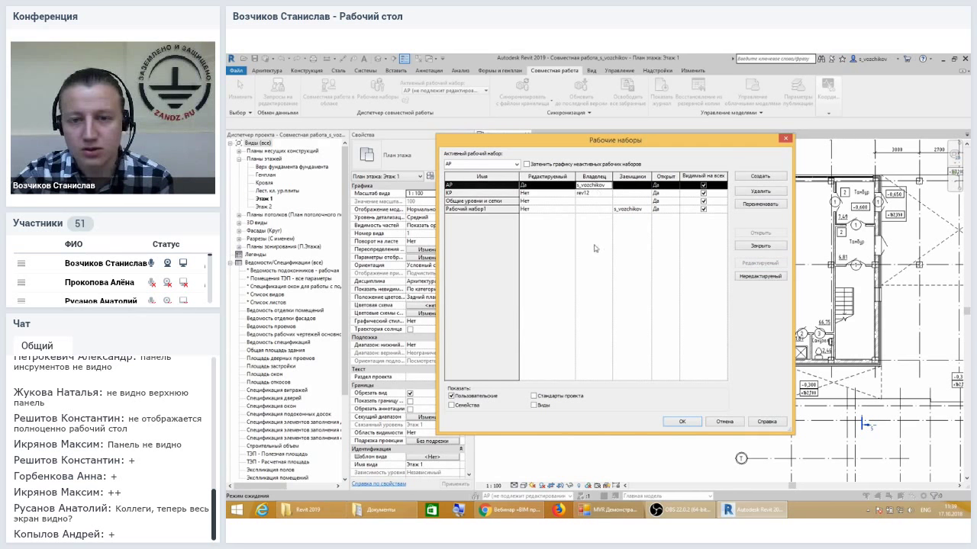
{"action": "left_click", "coordinate": [484, 209]}
{"action": "left_click", "coordinate": [632, 212]}
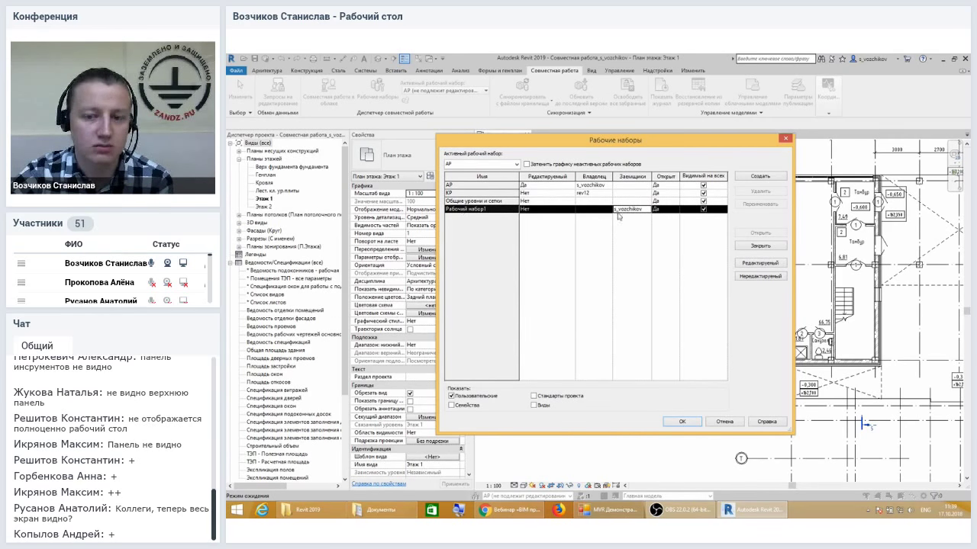
{"action": "left_click", "coordinate": [682, 424]}
Step: Inspect a wall beside the utility room, then clear the selection
{"action": "scroll", "coordinate": [740, 306], "scroll_direction": "down", "scroll_amount": 2}
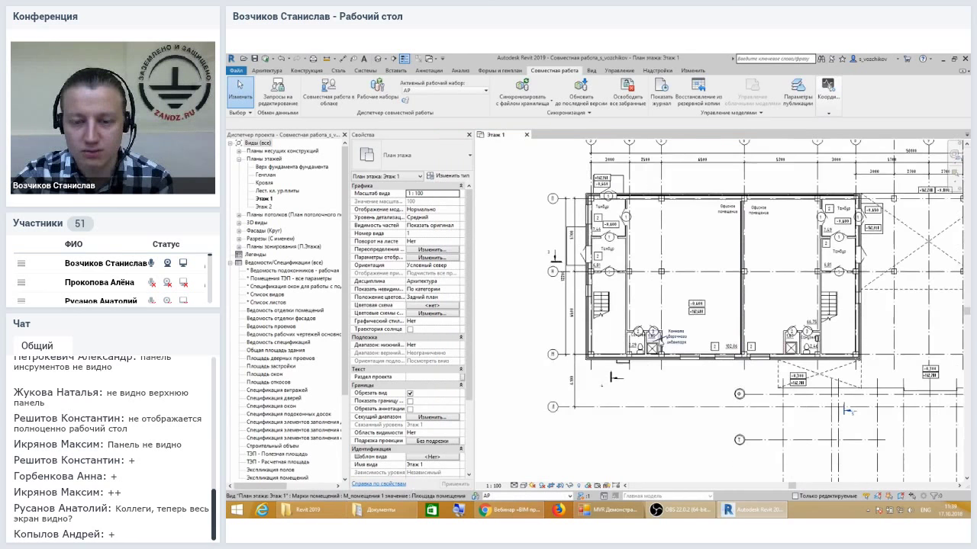
{"action": "scroll", "coordinate": [671, 336], "scroll_direction": "up", "scroll_amount": 5}
{"action": "scroll", "coordinate": [641, 306], "scroll_direction": "down", "scroll_amount": 2}
{"action": "mouse_move", "coordinate": [618, 276]}
{"action": "middle_mouse_down"}
{"action": "mouse_move", "coordinate": [621, 296]}
{"action": "mouse_move", "coordinate": [604, 280]}
{"action": "middle_mouse_up"}
{"action": "left_click", "coordinate": [603, 282]}
{"action": "middle_click_drag", "start_coordinate": [681, 342], "coordinate": [642, 296]}
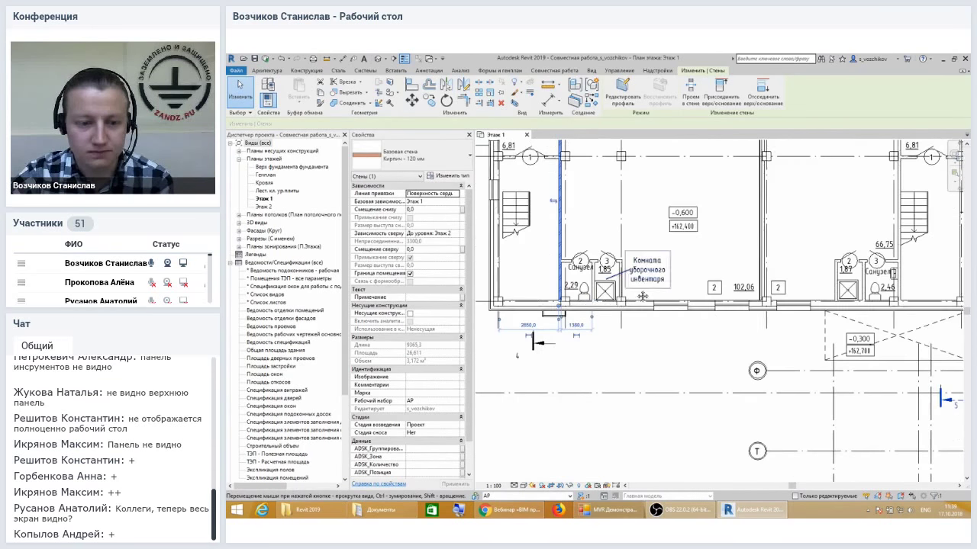
{"action": "key", "text": "Escape"}
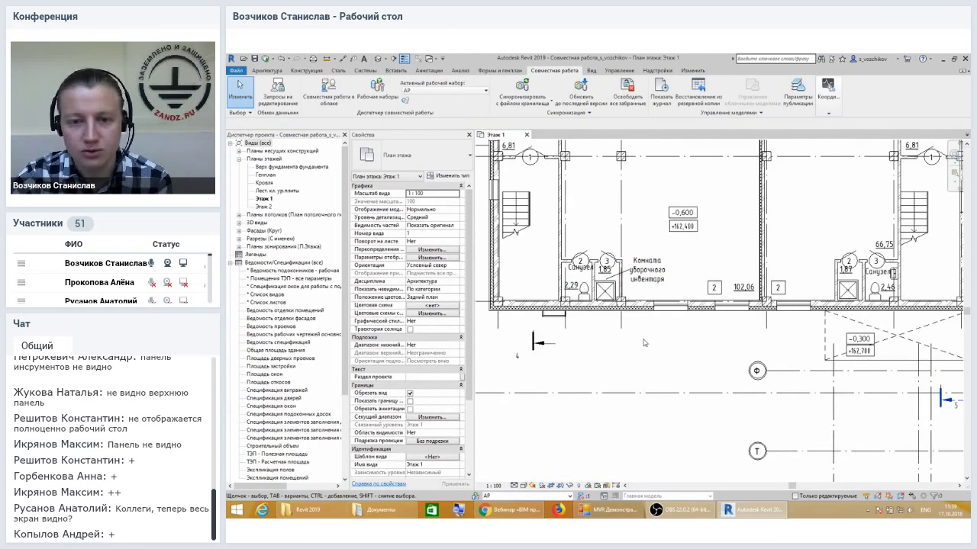
{"action": "scroll", "coordinate": [643, 343], "scroll_direction": "down", "scroll_amount": 2}
{"action": "scroll", "coordinate": [647, 328], "scroll_direction": "down", "scroll_amount": 2}
{"action": "scroll", "coordinate": [651, 316], "scroll_direction": "up", "scroll_amount": 1}
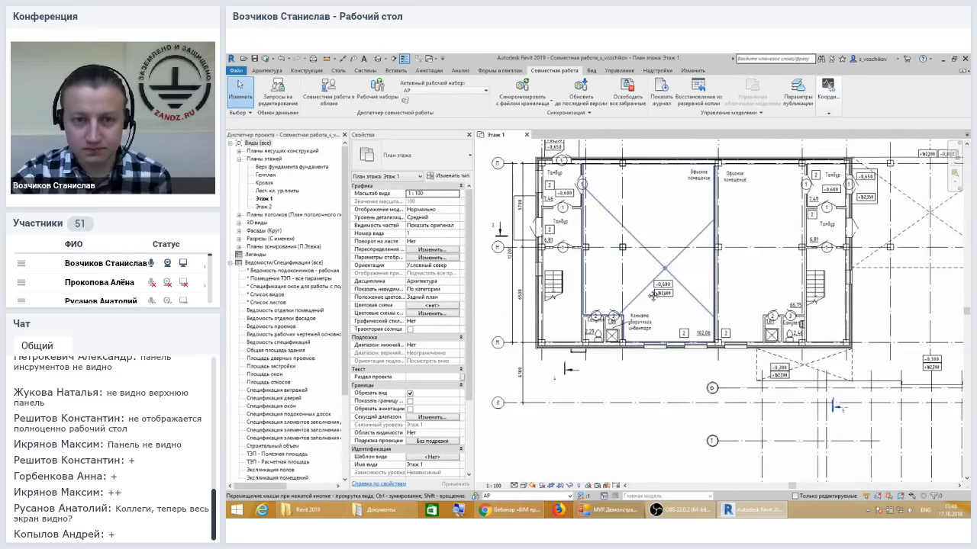
{"action": "middle_click_drag", "start_coordinate": [653, 296], "coordinate": [640, 324]}
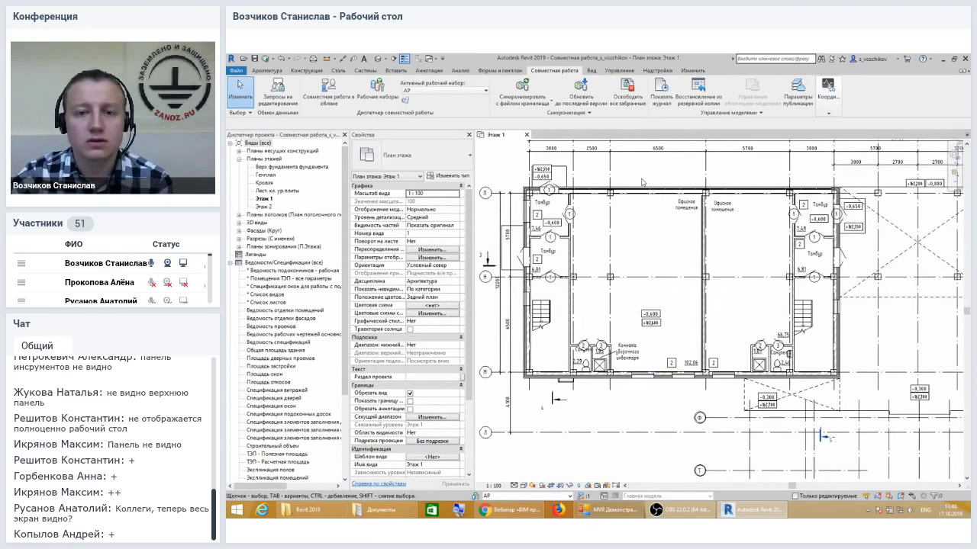
{"action": "middle_click_drag", "start_coordinate": [641, 183], "coordinate": [634, 193]}
Step: Synchronize the local changes with the central model
{"action": "left_click", "coordinate": [265, 58]}
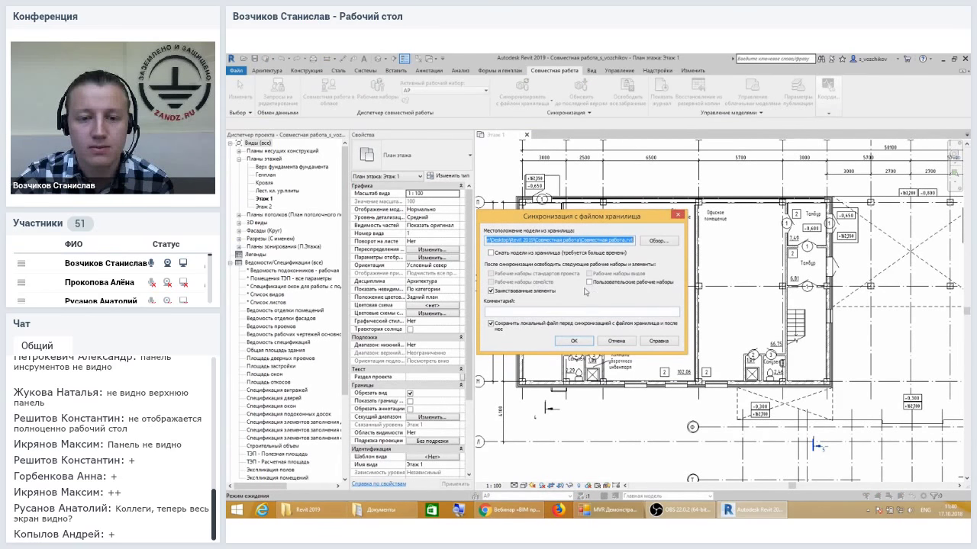
{"action": "left_click", "coordinate": [574, 341]}
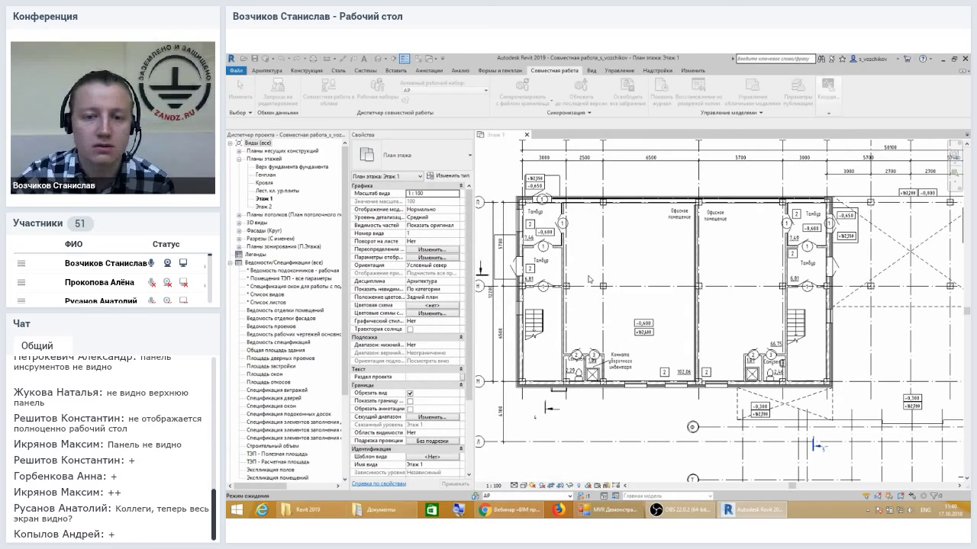
{"action": "scroll", "coordinate": [595, 284], "scroll_direction": "down", "scroll_amount": 4}
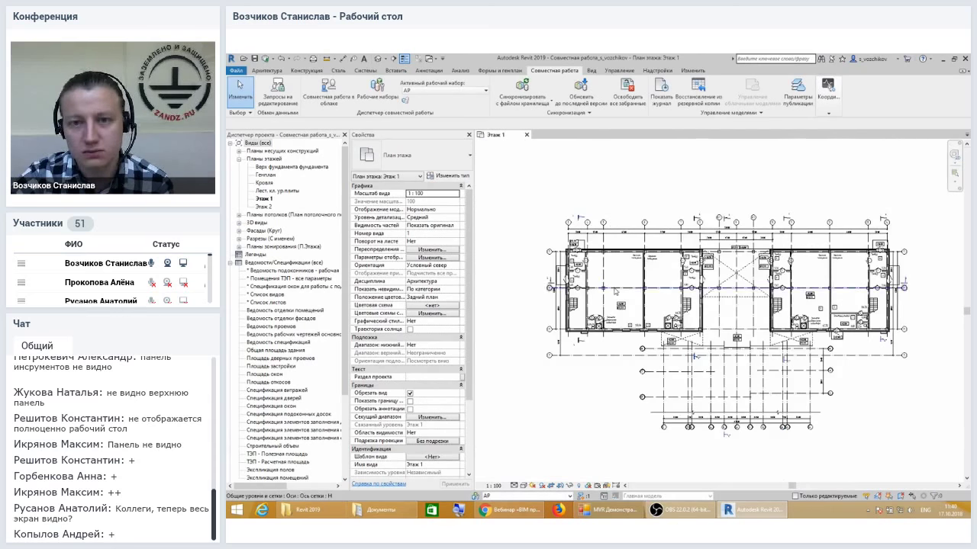
{"action": "scroll", "coordinate": [615, 291], "scroll_direction": "up", "scroll_amount": 1}
{"action": "scroll", "coordinate": [611, 361], "scroll_direction": "up", "scroll_amount": 1}
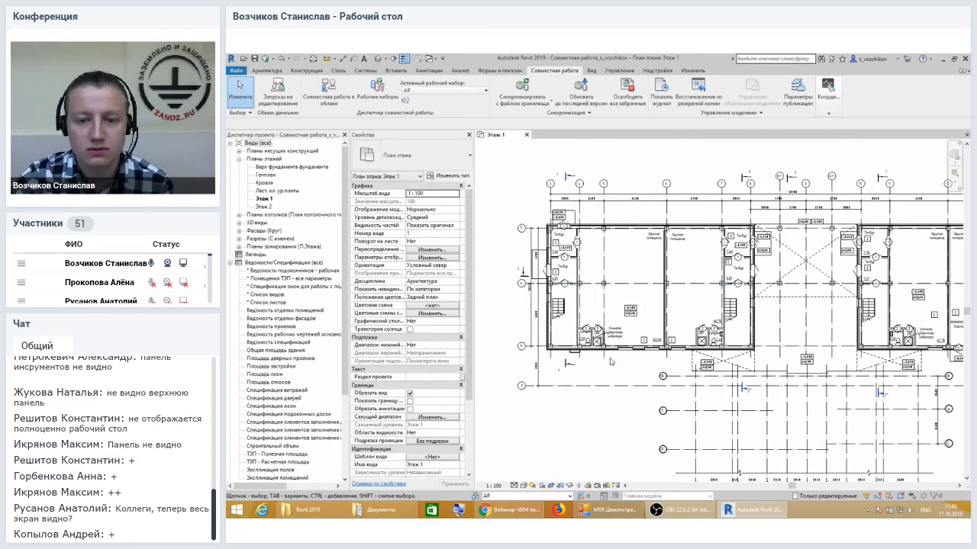
{"action": "scroll", "coordinate": [611, 361], "scroll_direction": "up", "scroll_amount": 2}
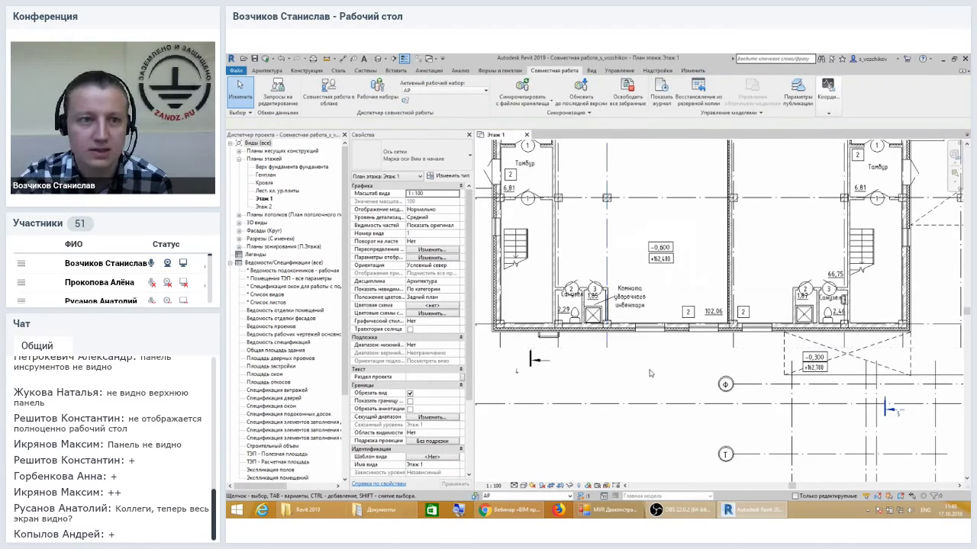
{"action": "scroll", "coordinate": [650, 373], "scroll_direction": "down", "scroll_amount": 2}
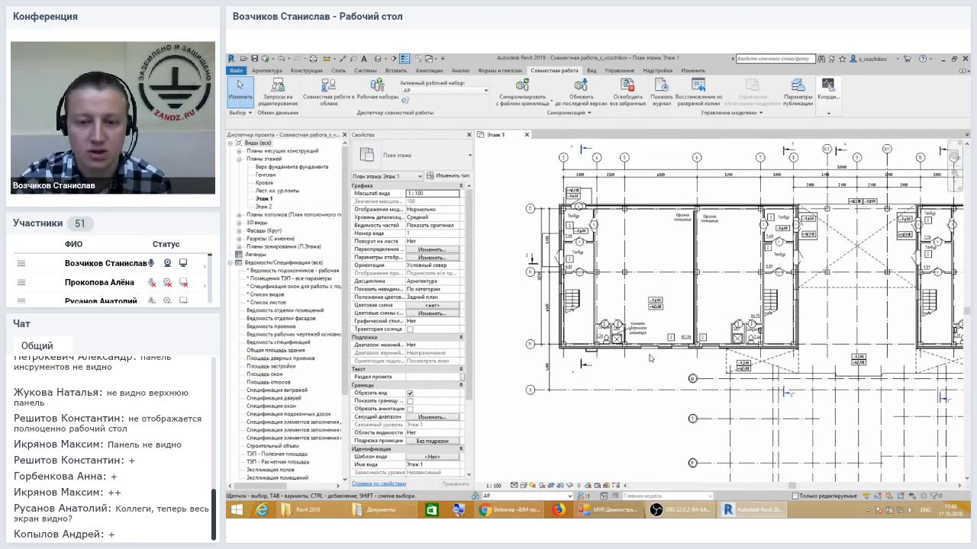
{"action": "middle_click_drag", "start_coordinate": [650, 359], "coordinate": [656, 360]}
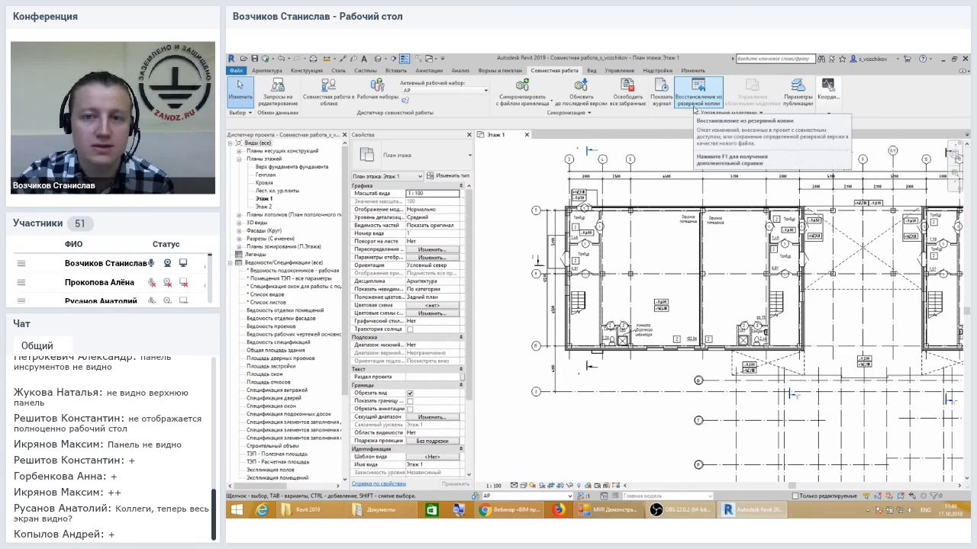
Step: Open the history journal for Совместная работа.rvt
{"action": "left_click", "coordinate": [663, 95]}
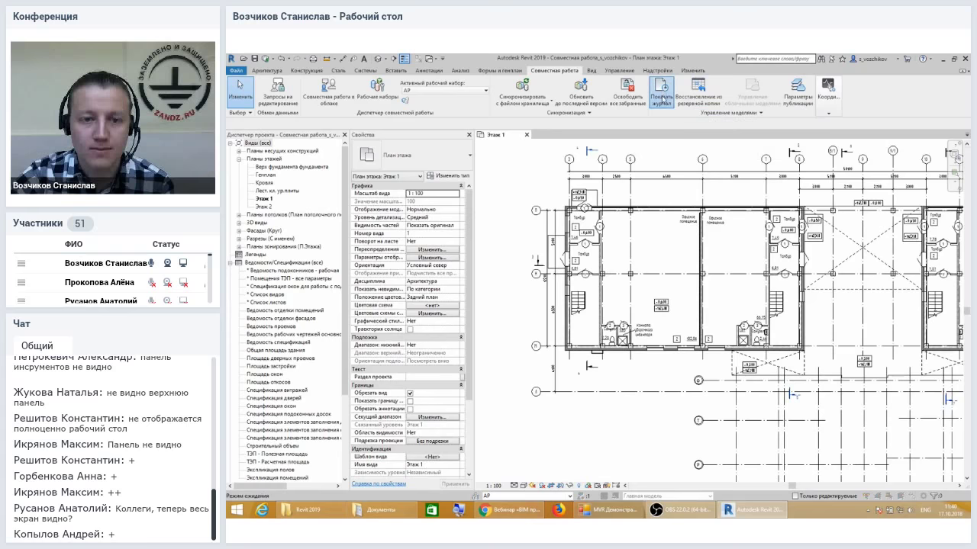
{"action": "left_click", "coordinate": [488, 204]}
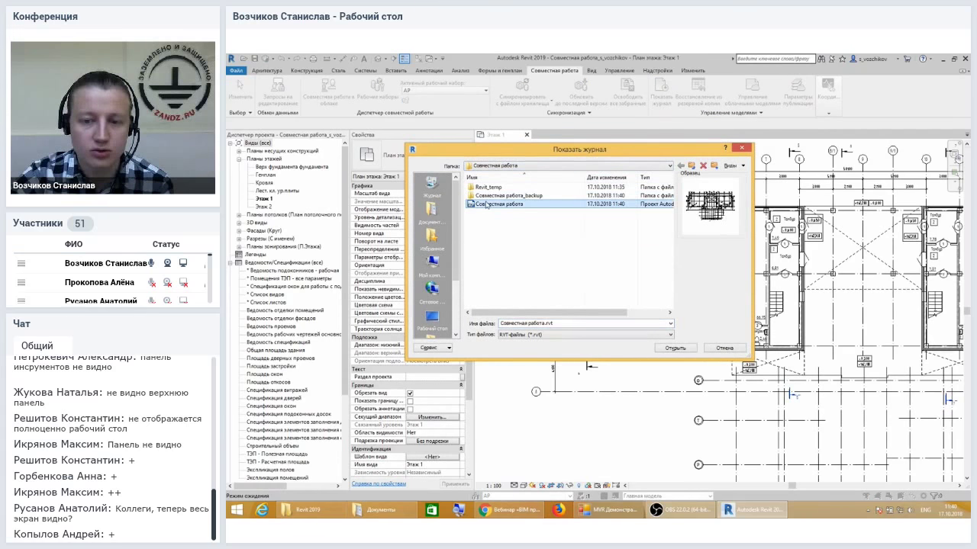
{"action": "left_click", "coordinate": [672, 348]}
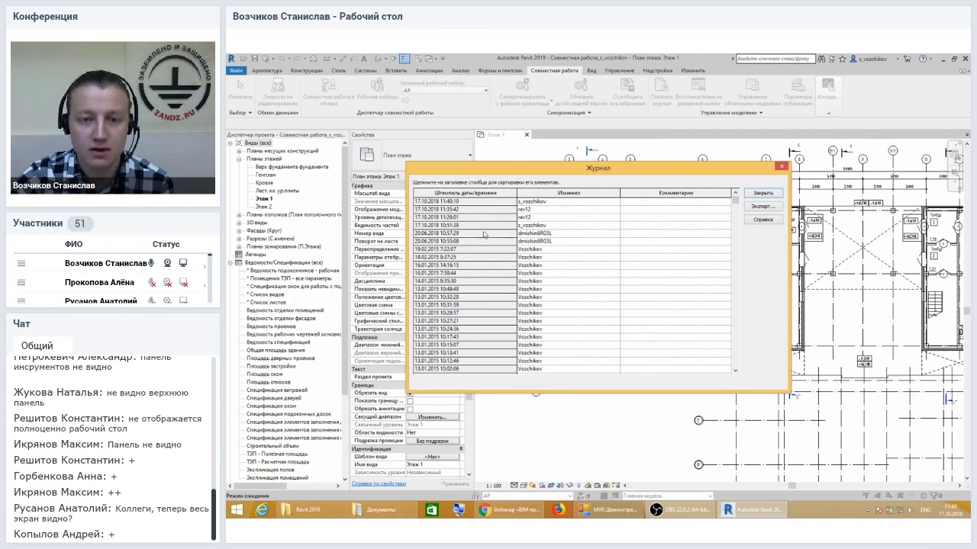
{"action": "left_click_drag", "start_coordinate": [538, 169], "coordinate": [566, 161]}
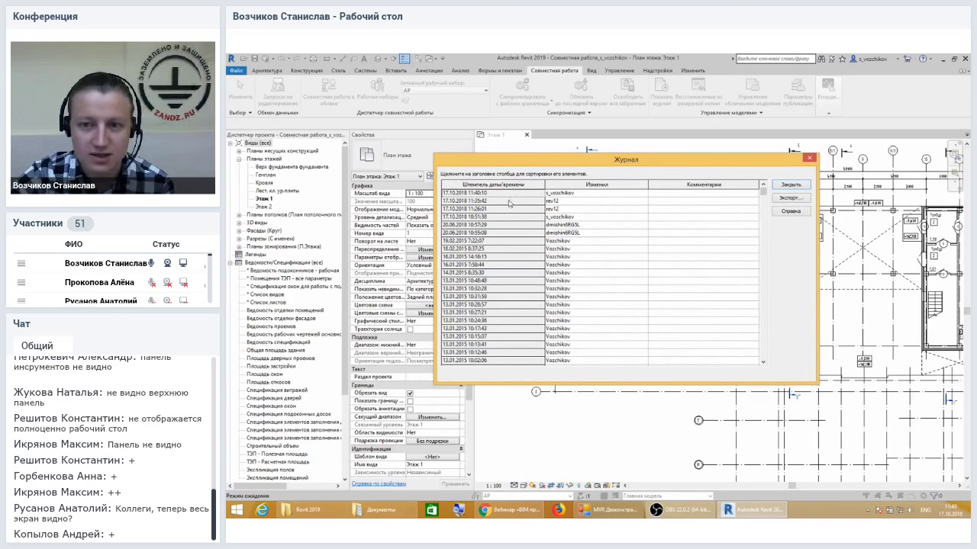
{"action": "left_click_drag", "start_coordinate": [741, 164], "coordinate": [763, 205]}
Step: Sort the journal entries by date, newest first from 17.10.2018
{"action": "scroll", "coordinate": [473, 328], "scroll_direction": "up", "scroll_amount": 5}
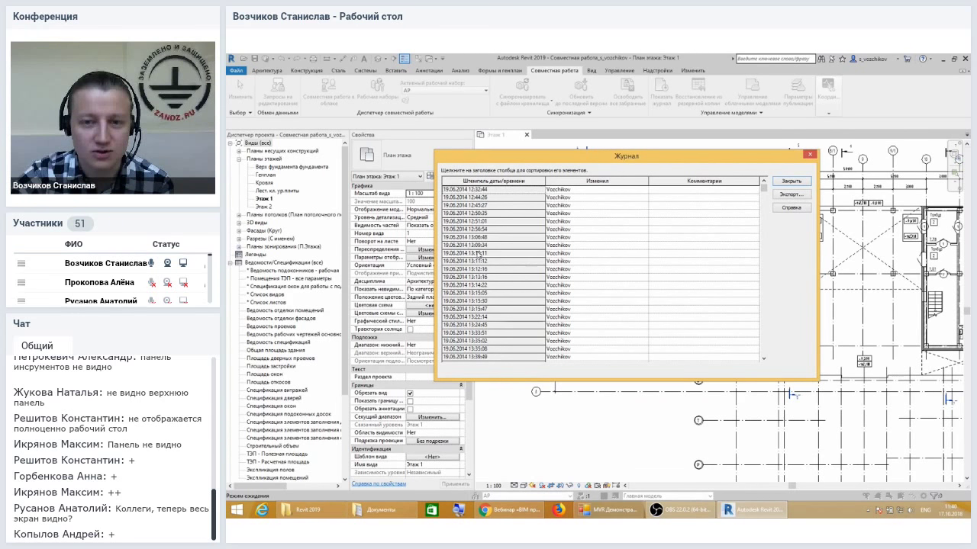
{"action": "left_click", "coordinate": [522, 182]}
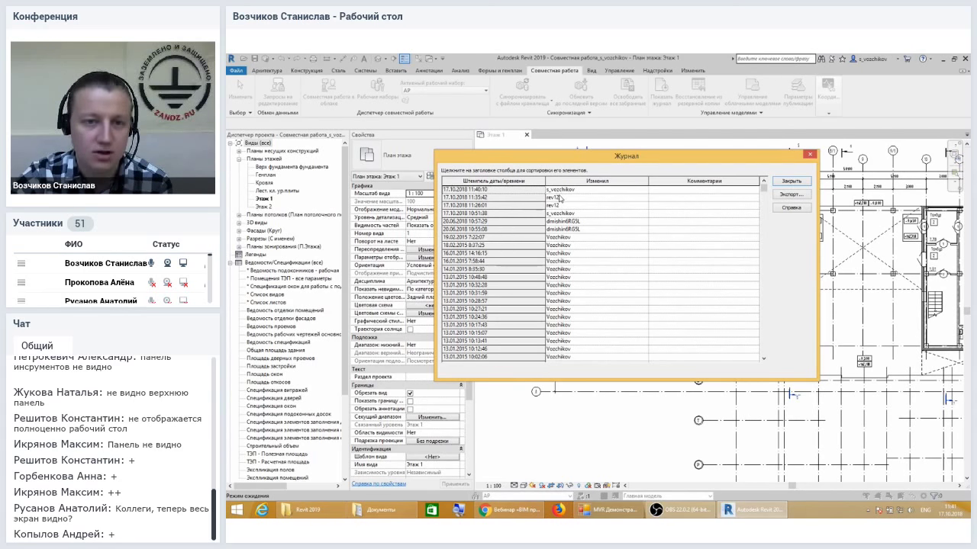
{"action": "left_click_drag", "start_coordinate": [538, 158], "coordinate": [538, 168]}
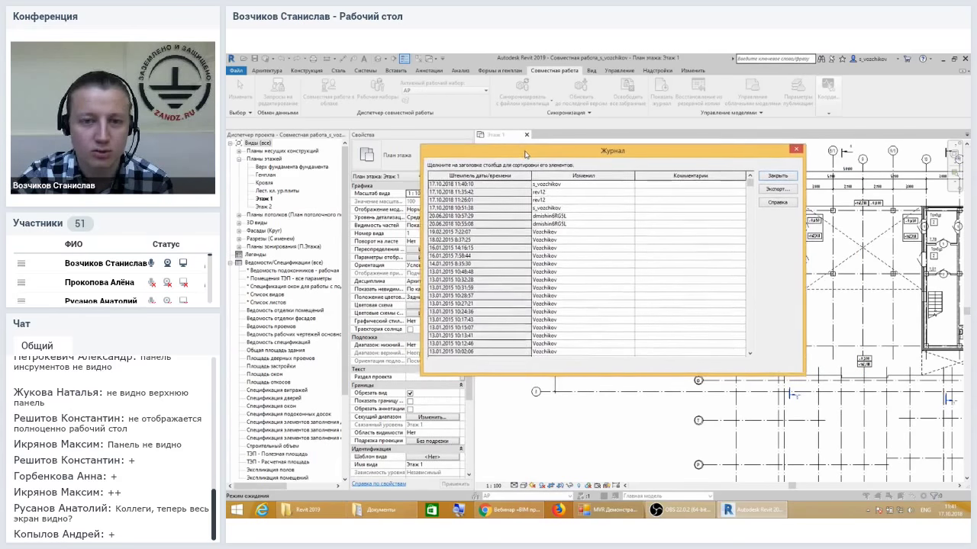
{"action": "left_click_drag", "start_coordinate": [539, 168], "coordinate": [536, 154]}
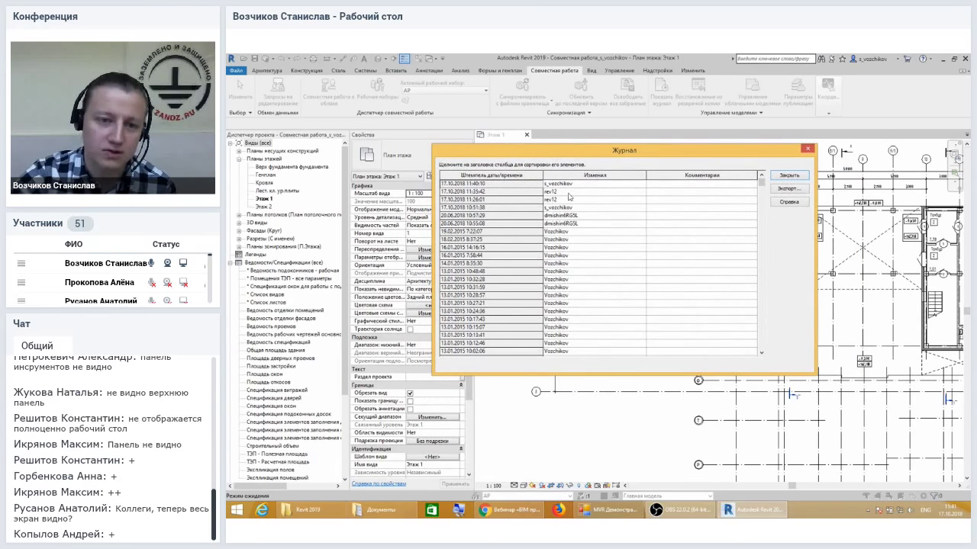
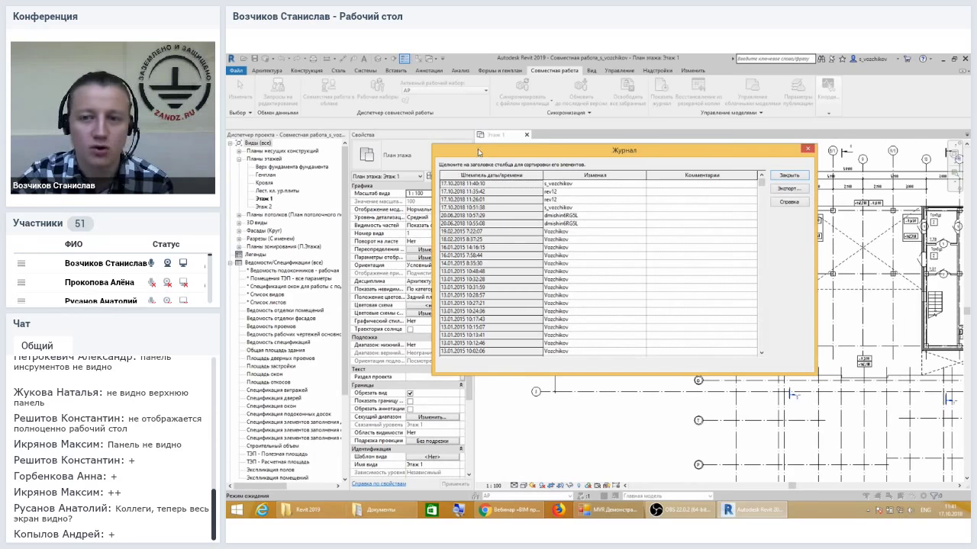
Step: Move the Журнал save-history window aside, review it, and close it to reveal Этаж 1
{"action": "left_click_drag", "start_coordinate": [479, 152], "coordinate": [529, 153]}
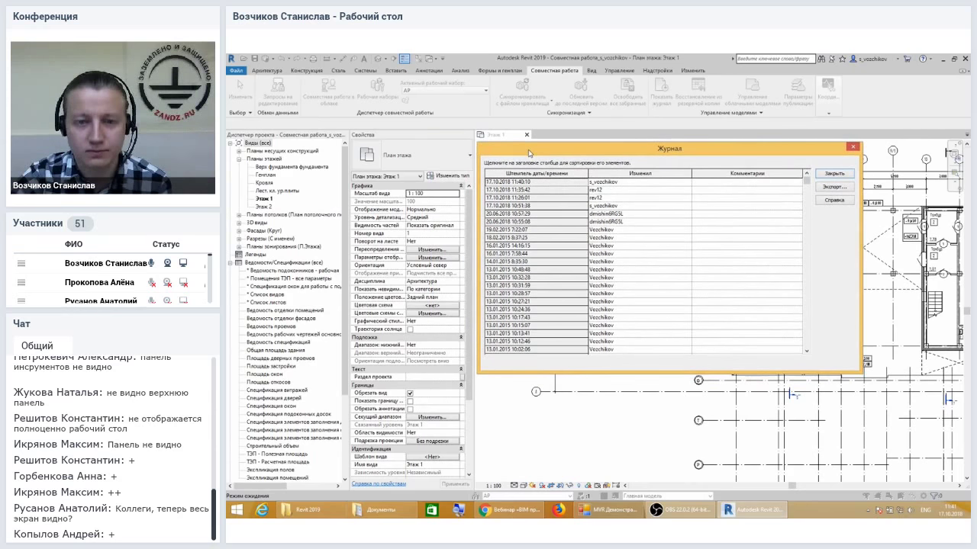
{"action": "left_click_drag", "start_coordinate": [525, 154], "coordinate": [529, 153]}
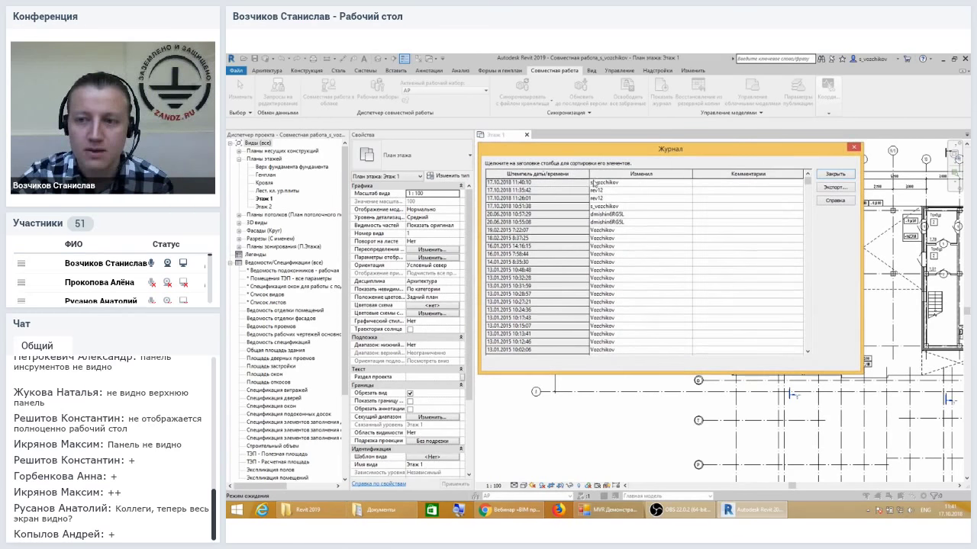
{"action": "left_click", "coordinate": [851, 148]}
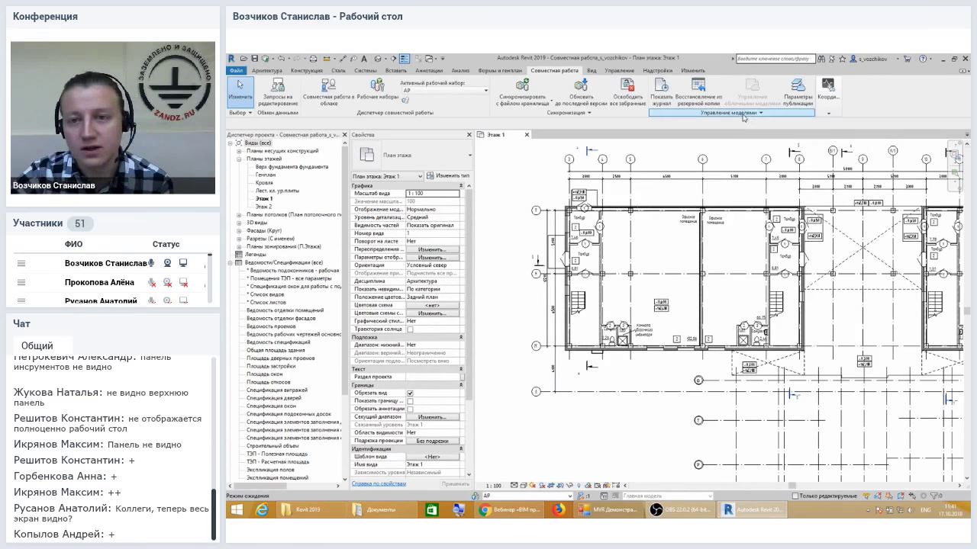
Step: Start restore from backup and browse to Desktop > Revit 2019 > Совместная работа
{"action": "left_click", "coordinate": [711, 105]}
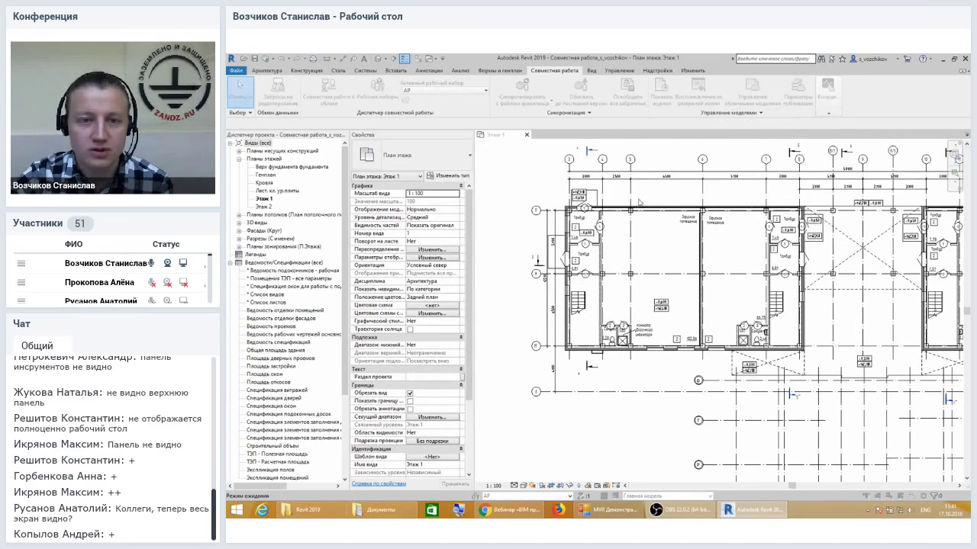
{"action": "left_click_drag", "start_coordinate": [581, 155], "coordinate": [652, 156]}
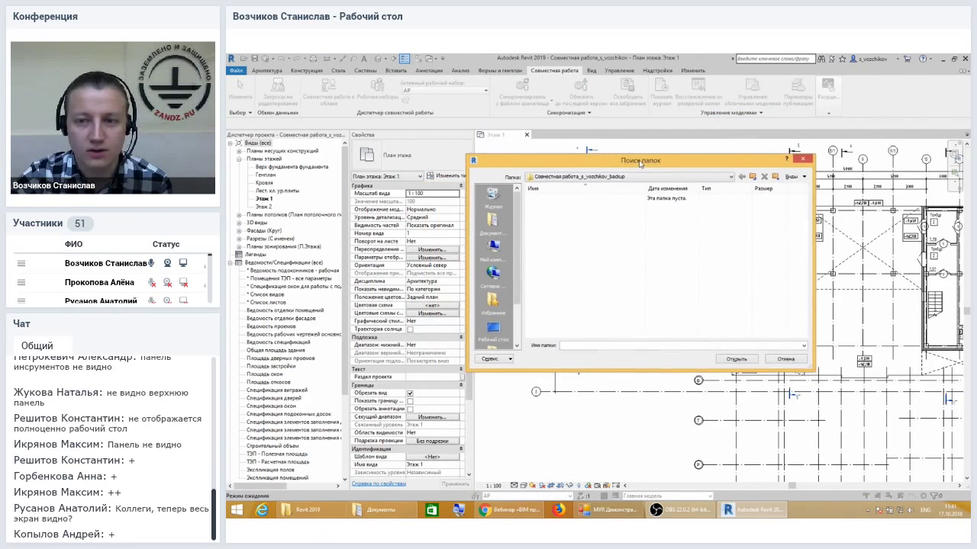
{"action": "left_click", "coordinate": [762, 166]}
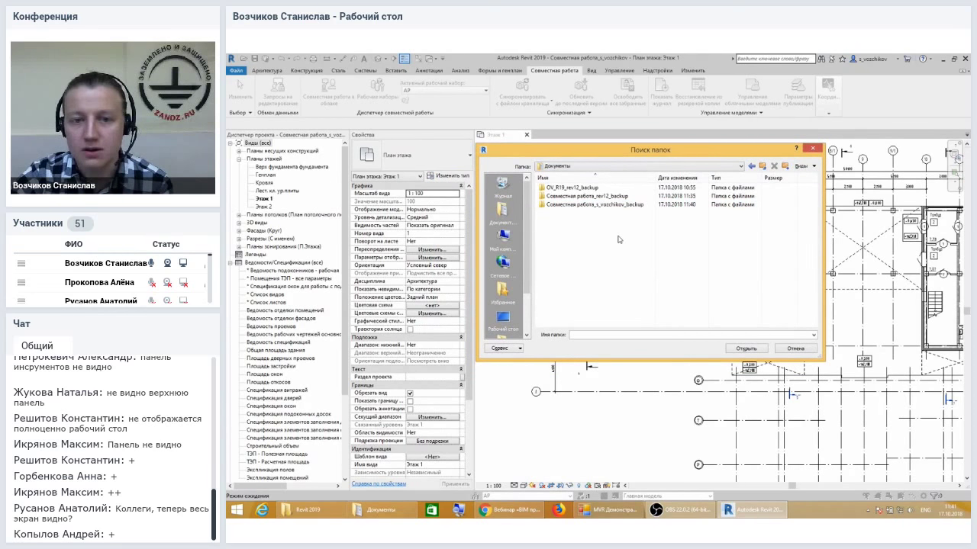
{"action": "left_click", "coordinate": [572, 167]}
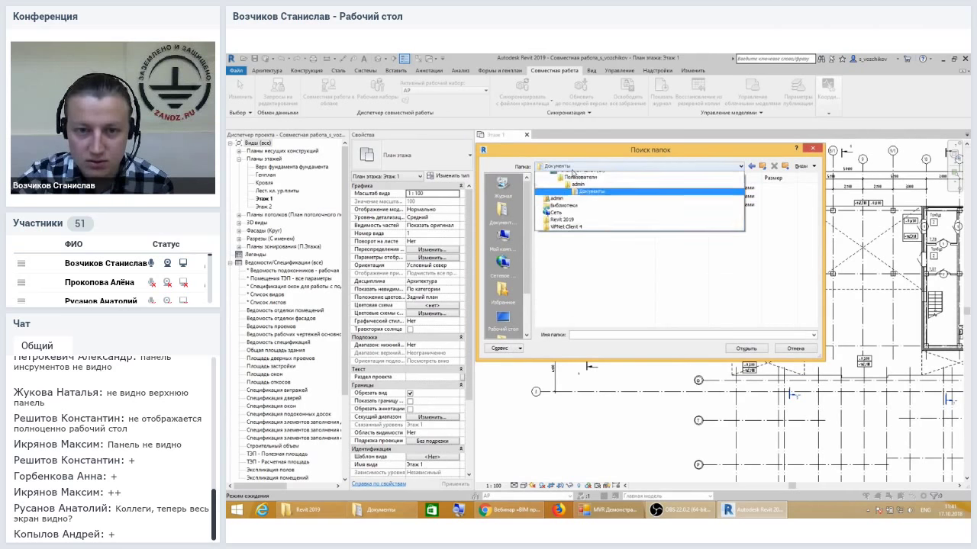
{"action": "left_click", "coordinate": [563, 183]}
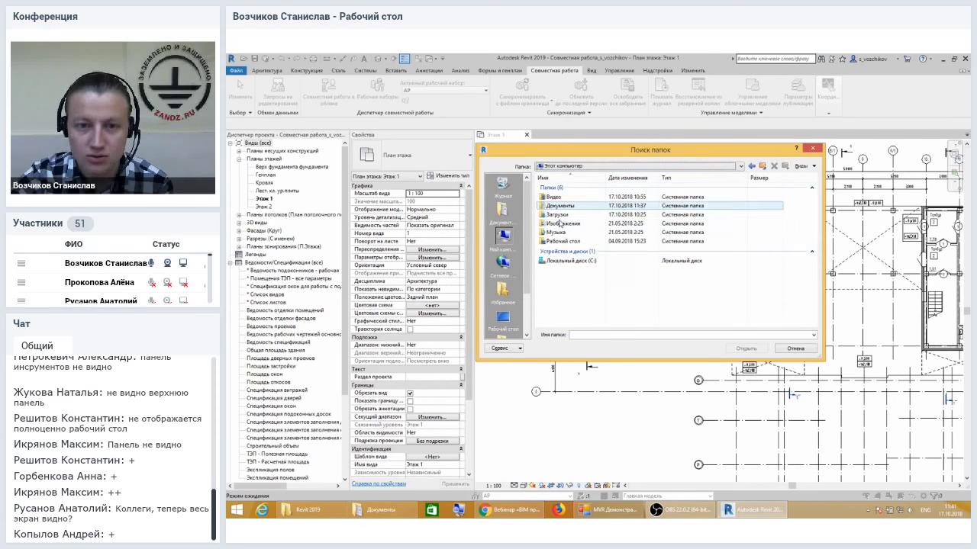
{"action": "double_click", "coordinate": [562, 241]}
{"action": "double_click", "coordinate": [555, 191]}
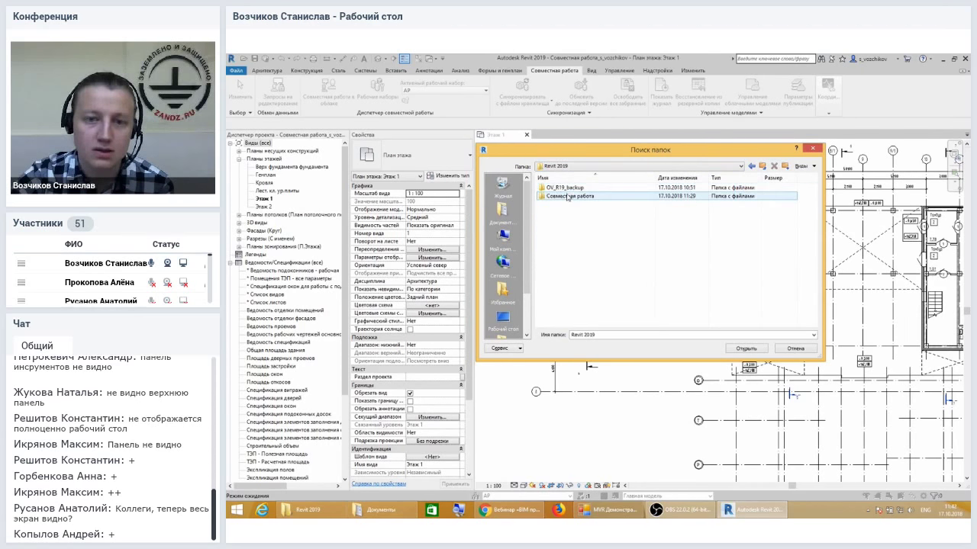
{"action": "double_click", "coordinate": [568, 196]}
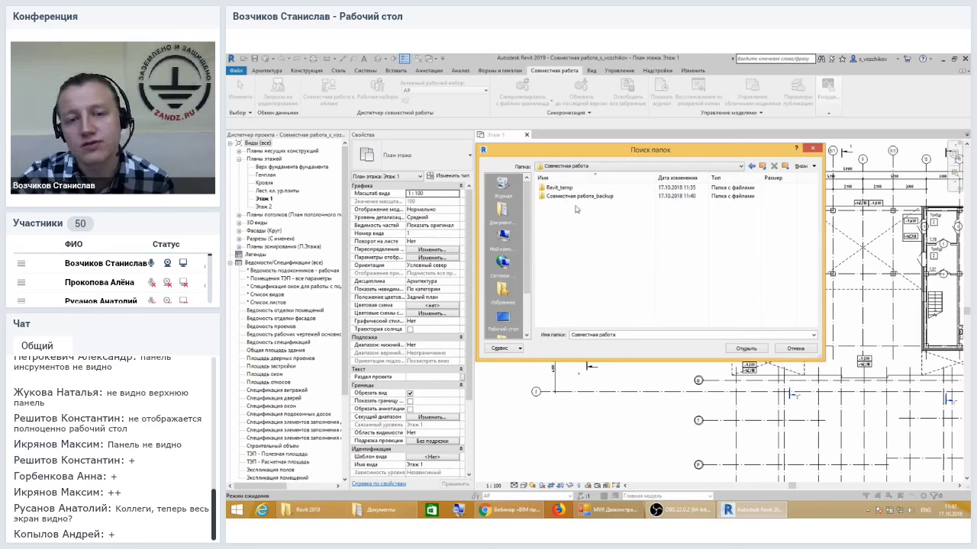
Step: Open the Совместная работа_backup folder and confirm it as the backup location
{"action": "left_click", "coordinate": [580, 197]}
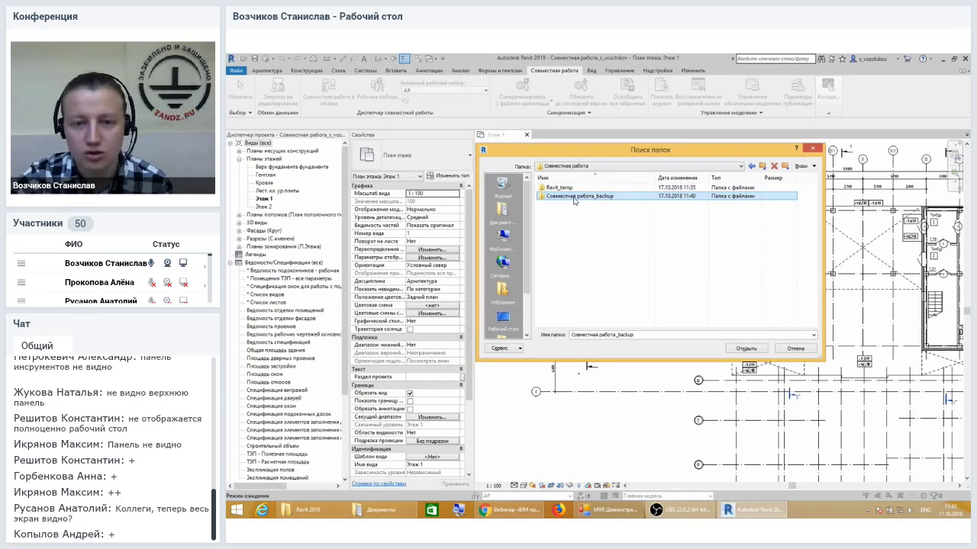
{"action": "double_click", "coordinate": [574, 198]}
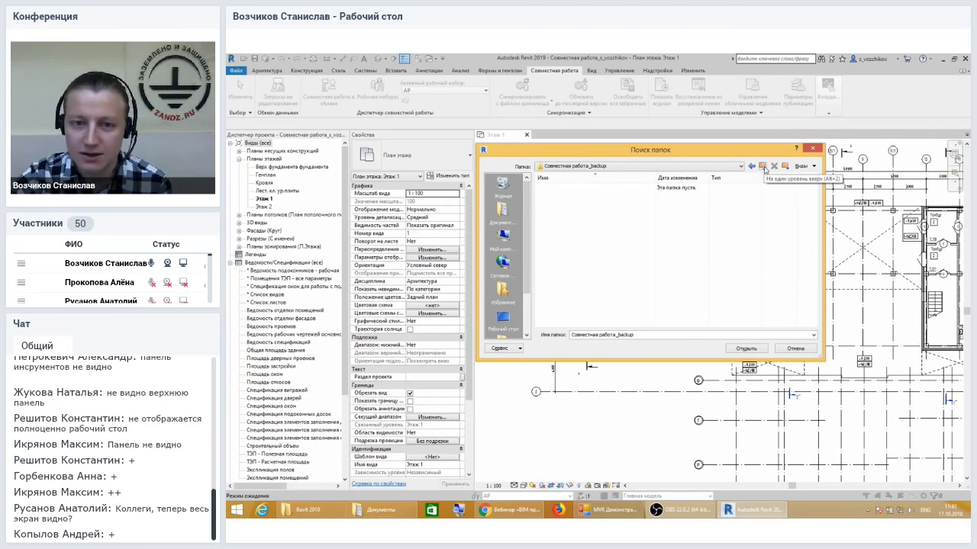
{"action": "left_click", "coordinate": [762, 166]}
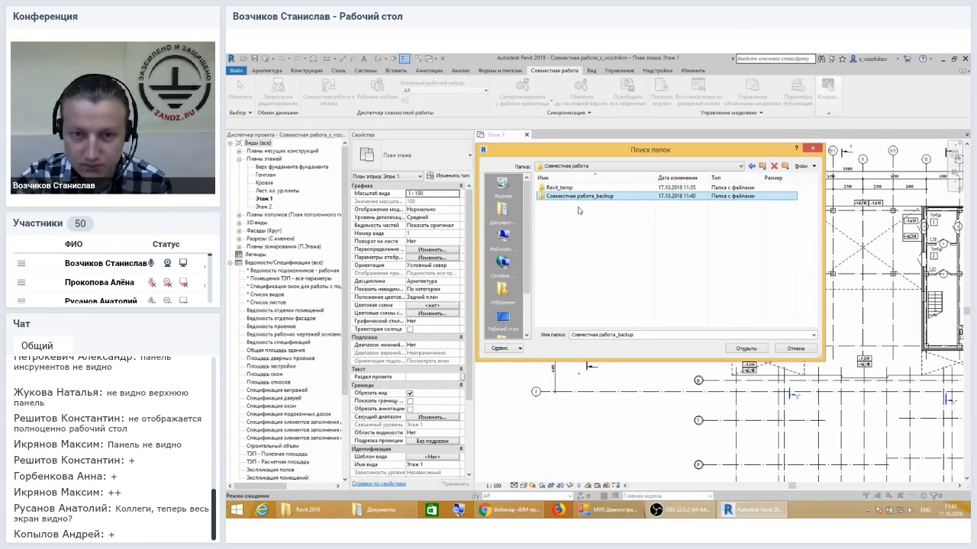
{"action": "double_click", "coordinate": [573, 197]}
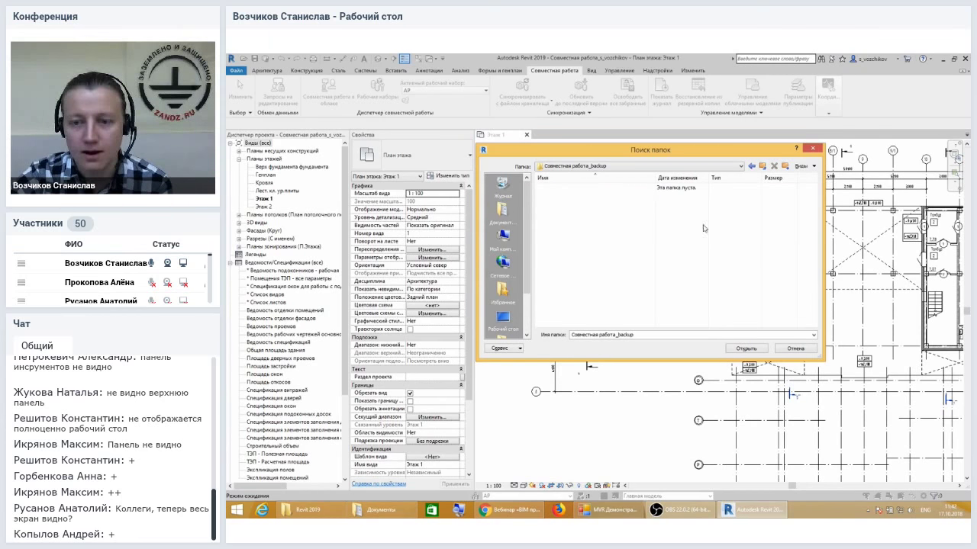
{"action": "left_click", "coordinate": [746, 350]}
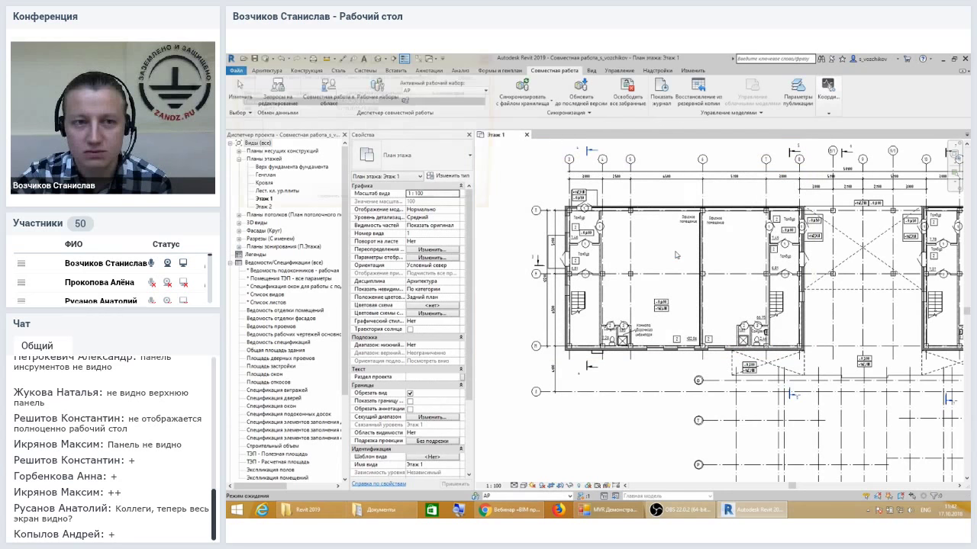
Step: Compare the backup rows for Совместная работа.rvt and select version 486 (17.10.2018 11:35:42)
{"action": "mouse_move", "coordinate": [418, 68]}
{"action": "left_mouse_down"}
{"action": "mouse_move", "coordinate": [685, 191]}
{"action": "mouse_move", "coordinate": [669, 156]}
{"action": "left_mouse_up"}
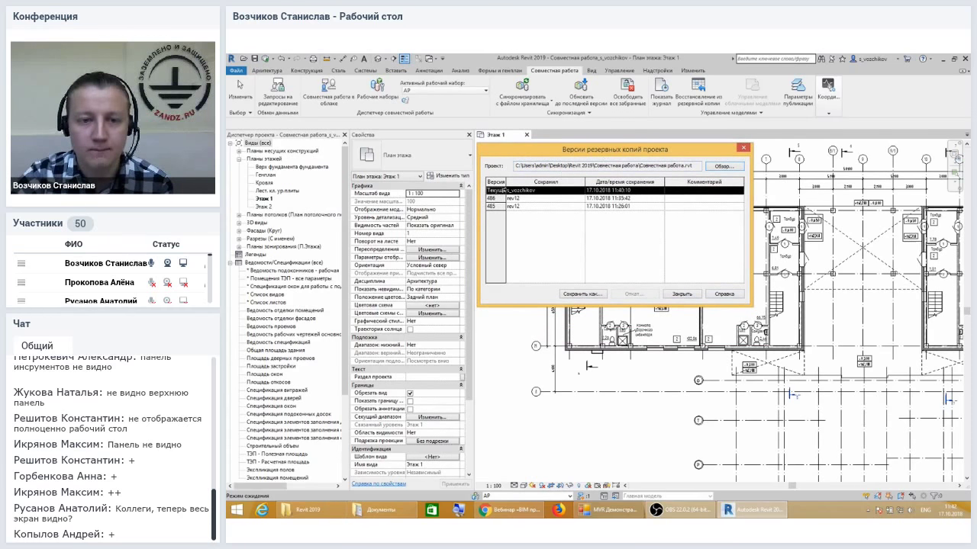
{"action": "left_click", "coordinate": [499, 197]}
{"action": "left_click", "coordinate": [497, 206]}
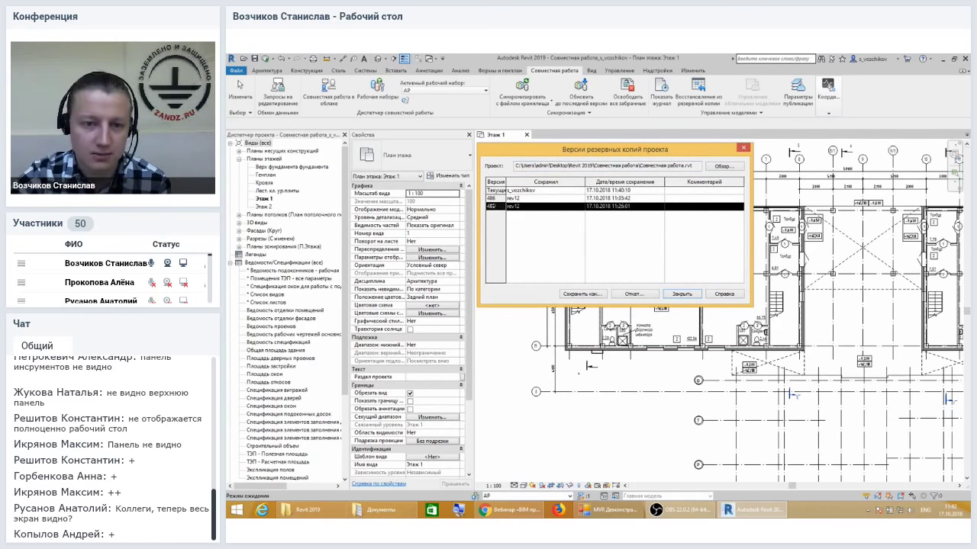
{"action": "left_click", "coordinate": [489, 198]}
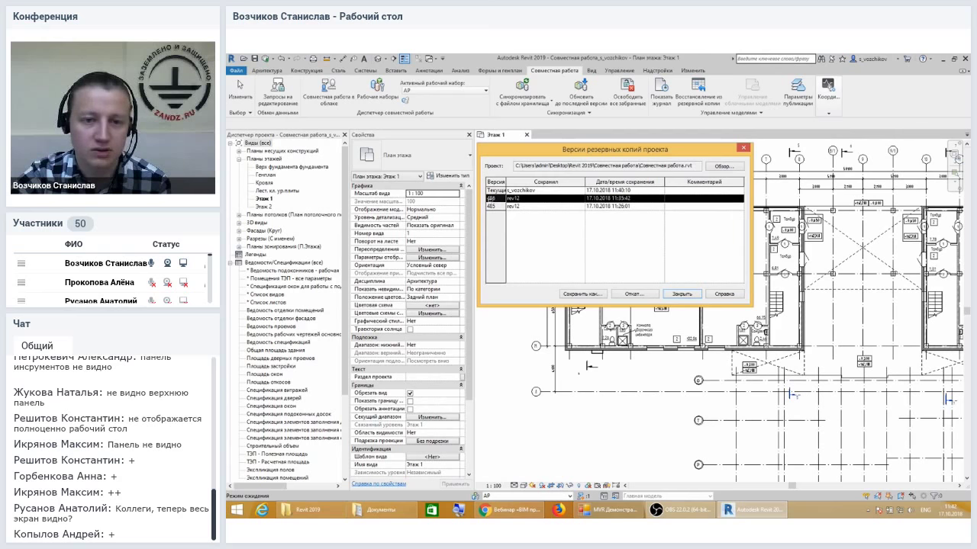
{"action": "left_click", "coordinate": [490, 190]}
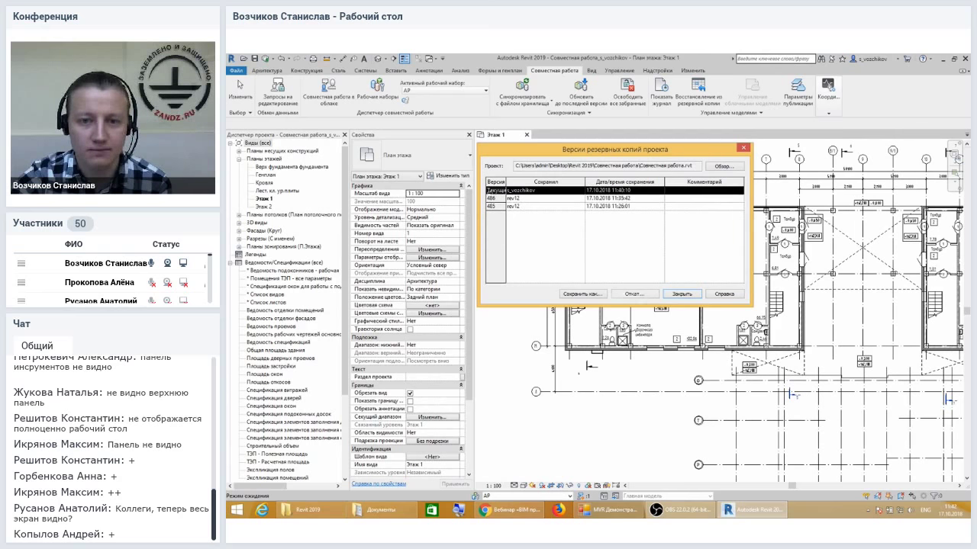
{"action": "left_click", "coordinate": [632, 206]}
{"action": "left_click", "coordinate": [633, 191]}
{"action": "left_click", "coordinate": [624, 198]}
{"action": "left_click", "coordinate": [502, 191]}
{"action": "left_click", "coordinate": [526, 199]}
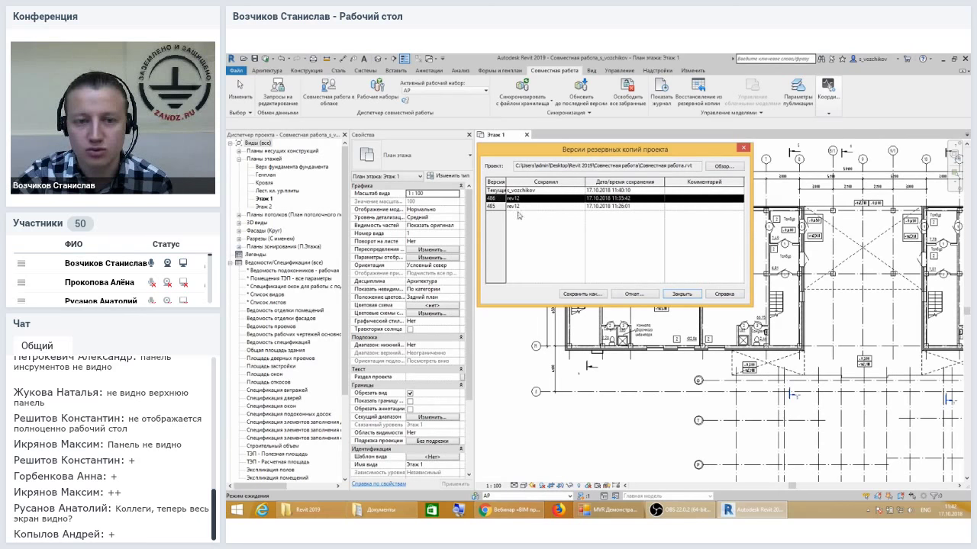
{"action": "left_click", "coordinate": [496, 207]}
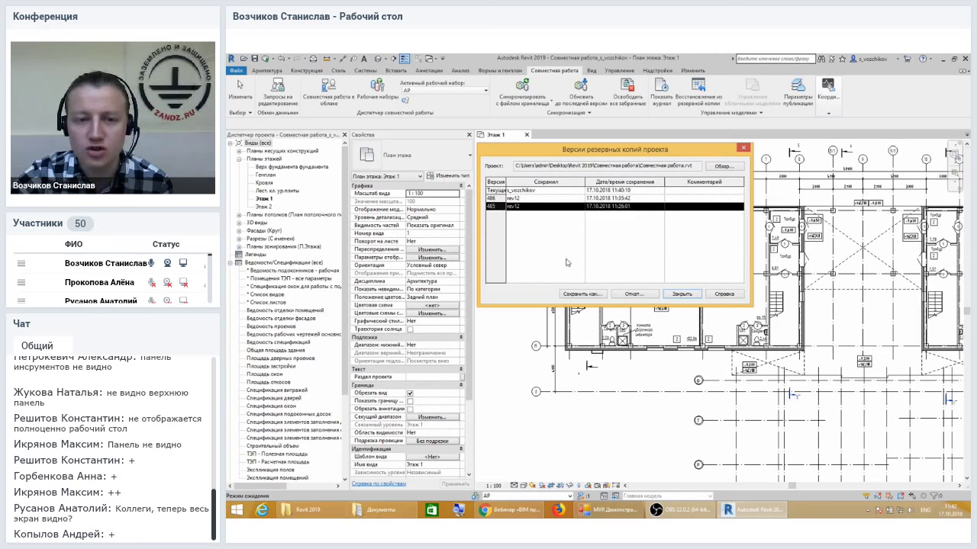
{"action": "left_click", "coordinate": [490, 198]}
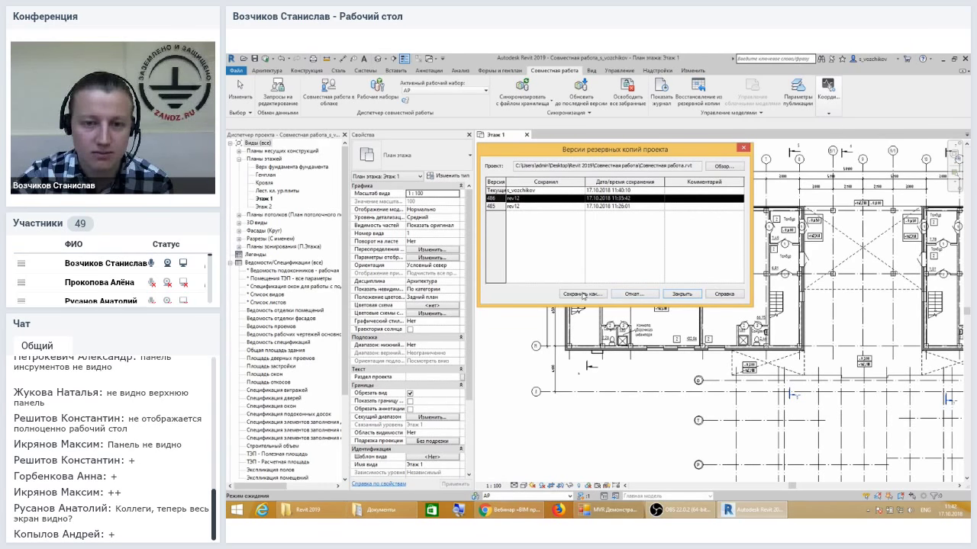
Step: Save version 486 as 'Совместная работа_17Oct2018_113542' in the Desktop's Revit 2019 folder
{"action": "left_click", "coordinate": [583, 294]}
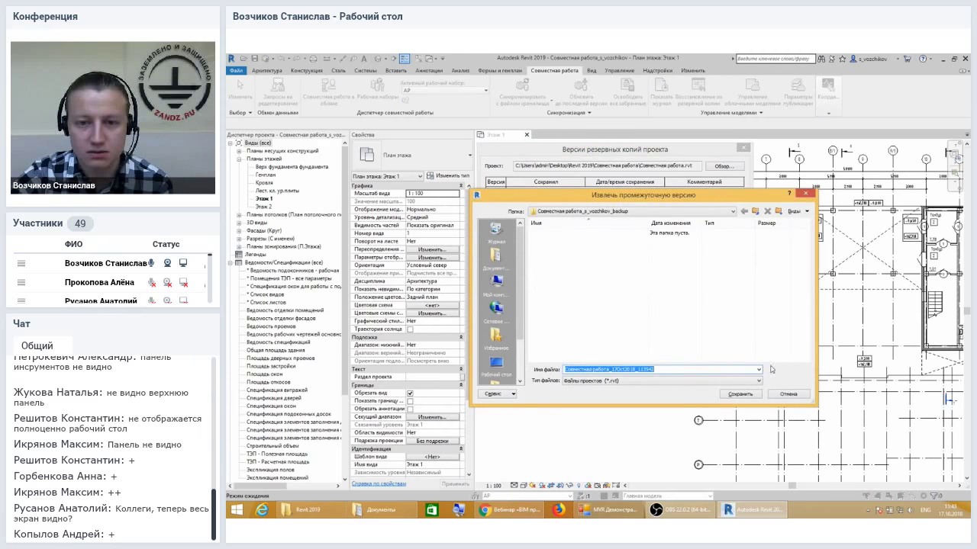
{"action": "left_click", "coordinate": [732, 211]}
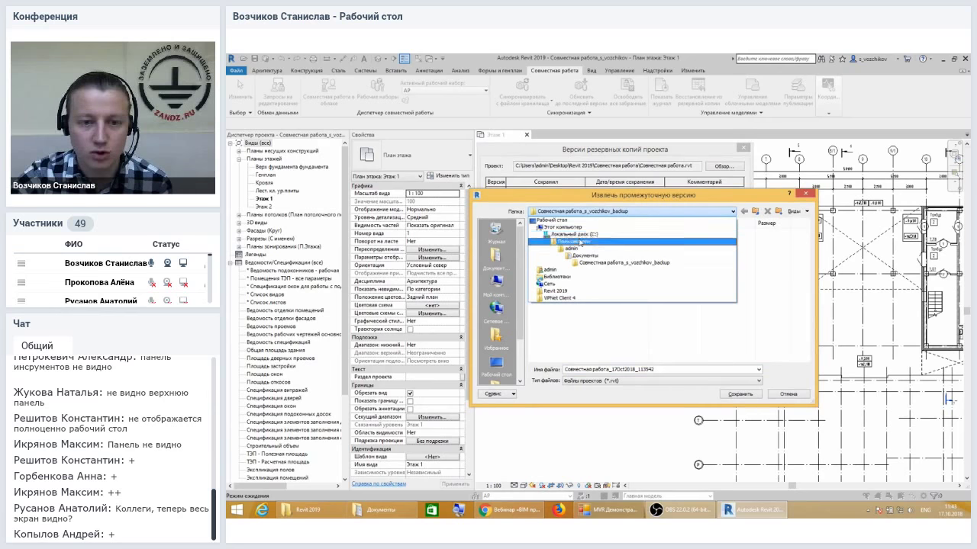
{"action": "left_click", "coordinate": [580, 241]}
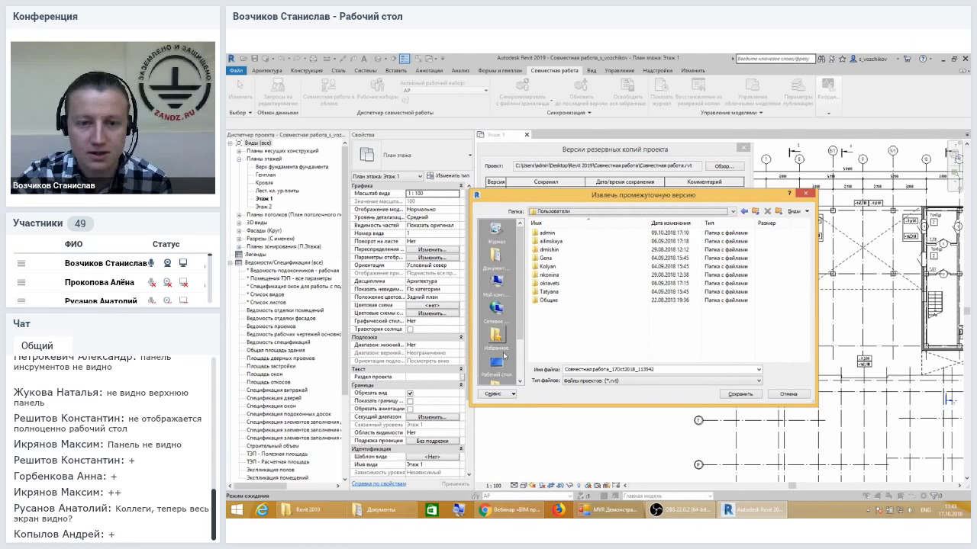
{"action": "left_click", "coordinate": [497, 364]}
{"action": "double_click", "coordinate": [555, 266]}
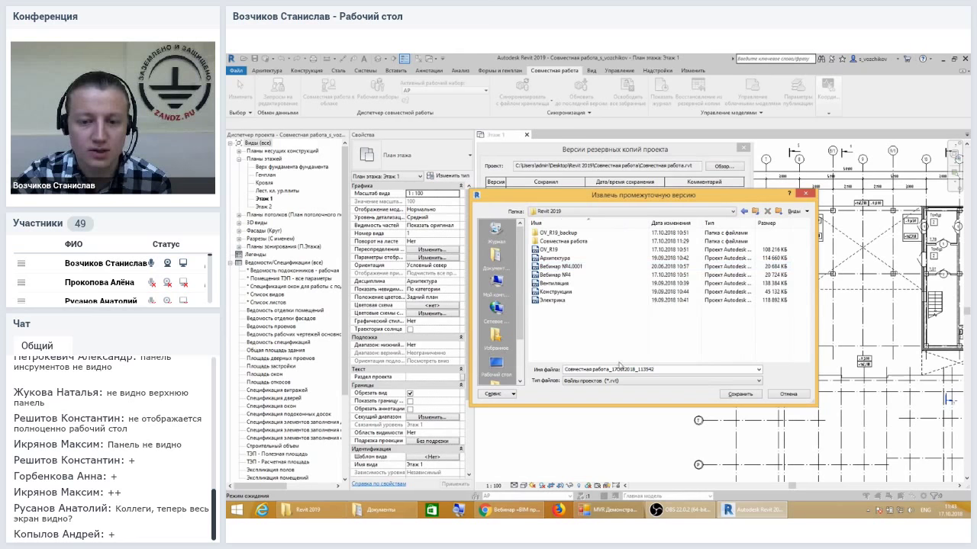
{"action": "left_click", "coordinate": [648, 370]}
{"action": "left_click_drag", "start_coordinate": [655, 369], "coordinate": [615, 369]}
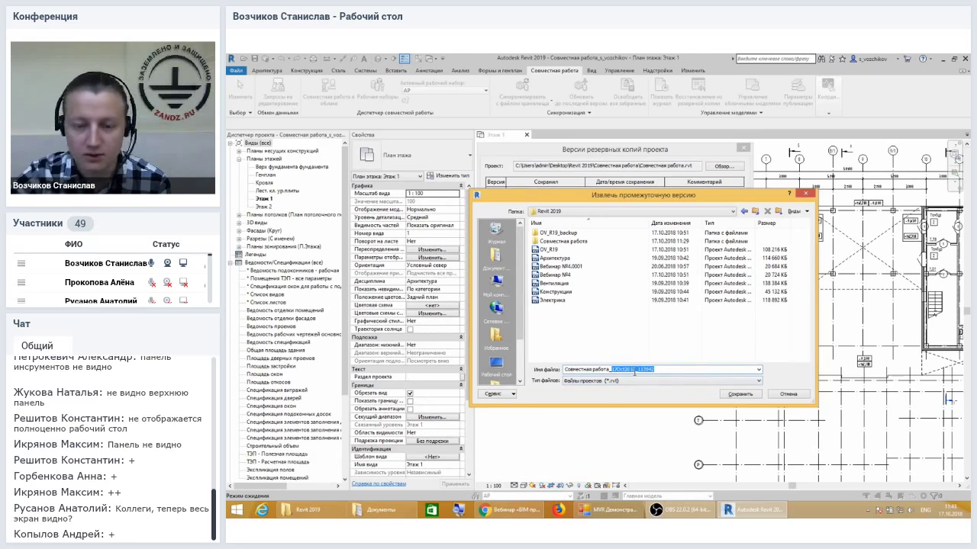
{"action": "left_click", "coordinate": [641, 366]}
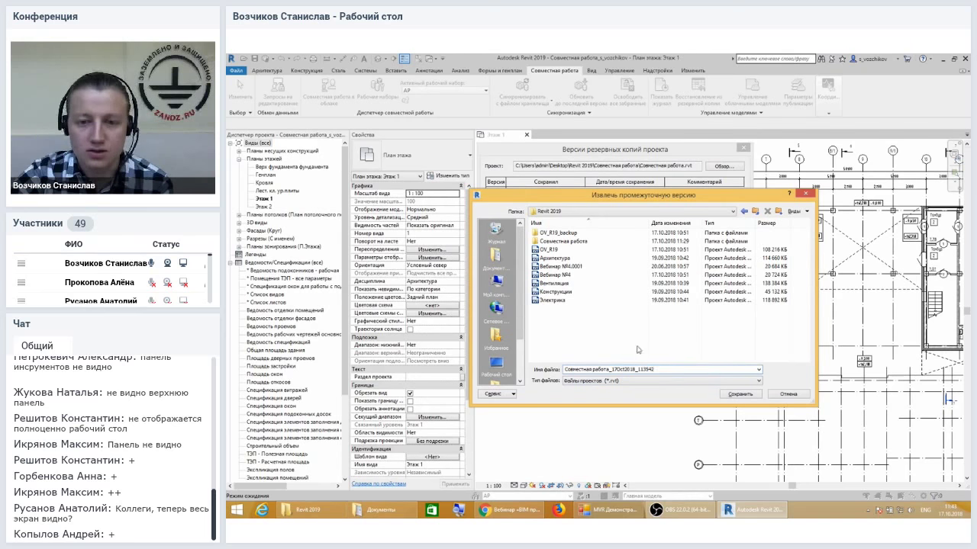
{"action": "left_click", "coordinate": [740, 394]}
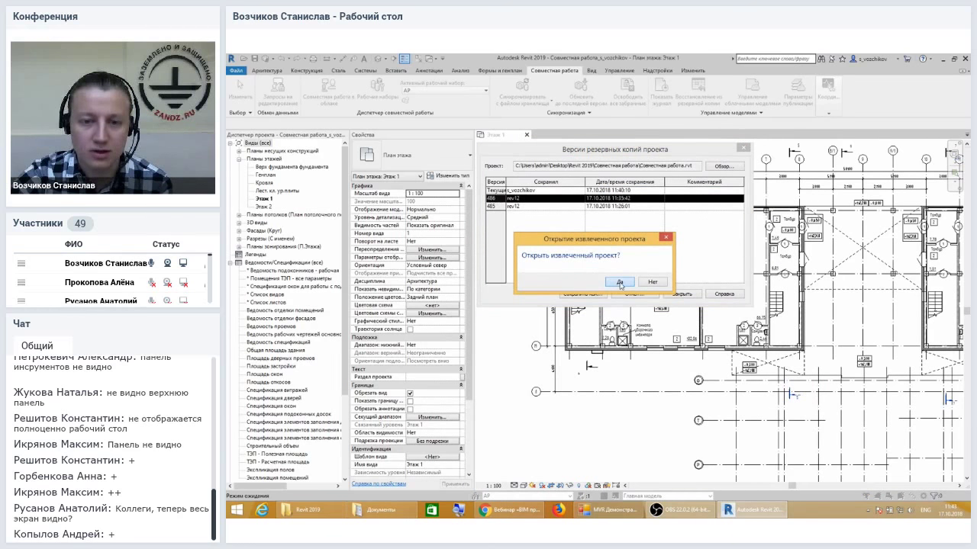
{"action": "left_click_drag", "start_coordinate": [548, 239], "coordinate": [553, 222]}
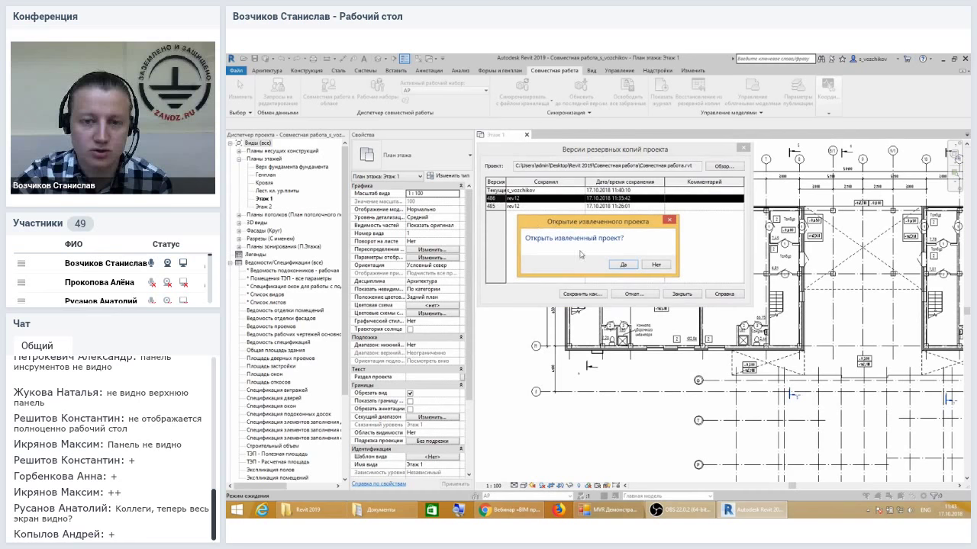
Step: Open the extracted project Совместная работа_17Oct2018_113542 and zoom its Этаж 1 plan
{"action": "left_click", "coordinate": [628, 268]}
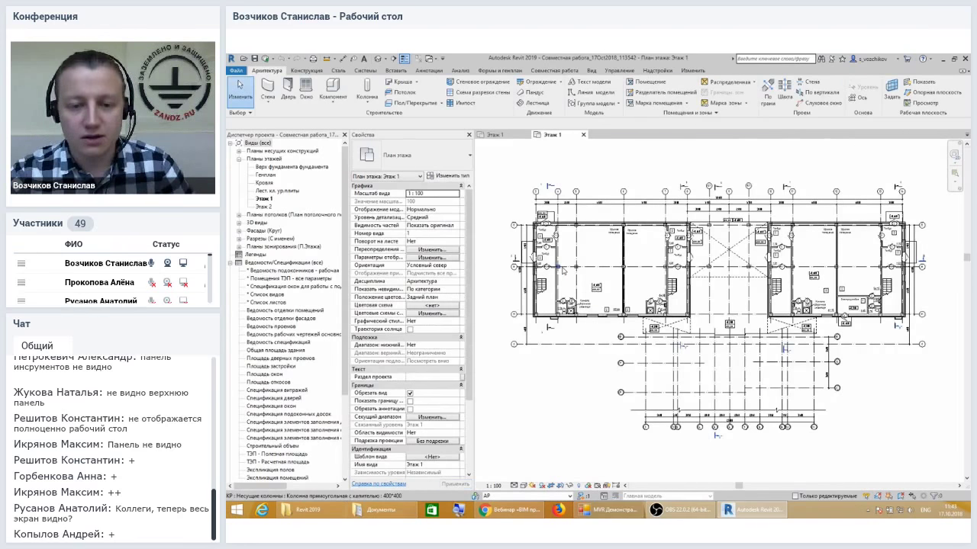
{"action": "scroll", "coordinate": [571, 265], "scroll_direction": "up", "scroll_amount": 3}
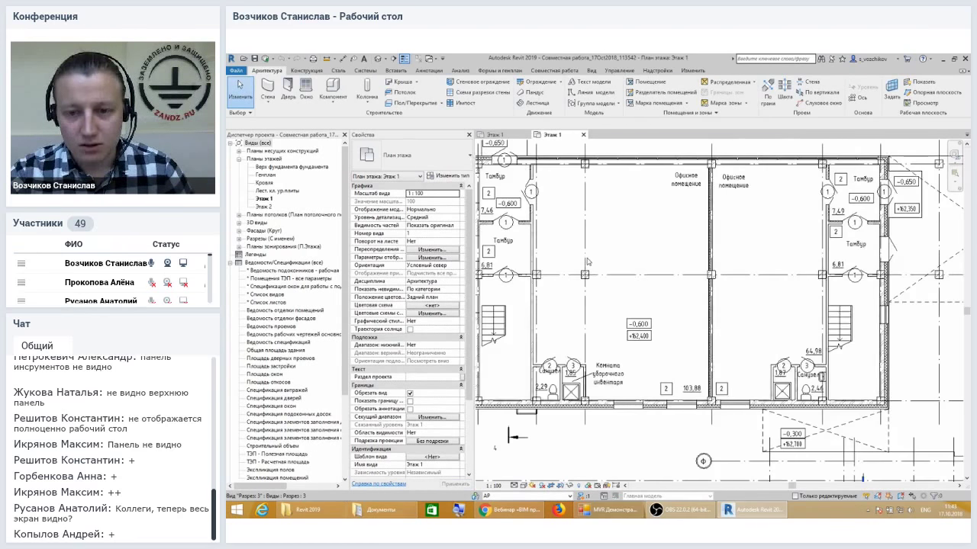
{"action": "scroll", "coordinate": [576, 269], "scroll_direction": "down", "scroll_amount": 1}
{"action": "scroll", "coordinate": [729, 284], "scroll_direction": "down", "scroll_amount": 1}
{"action": "scroll", "coordinate": [729, 284], "scroll_direction": "down", "scroll_amount": 1}
Step: Select the wall between the office rooms, check its Рабочий набор, then deselect it
{"action": "left_click", "coordinate": [729, 285]}
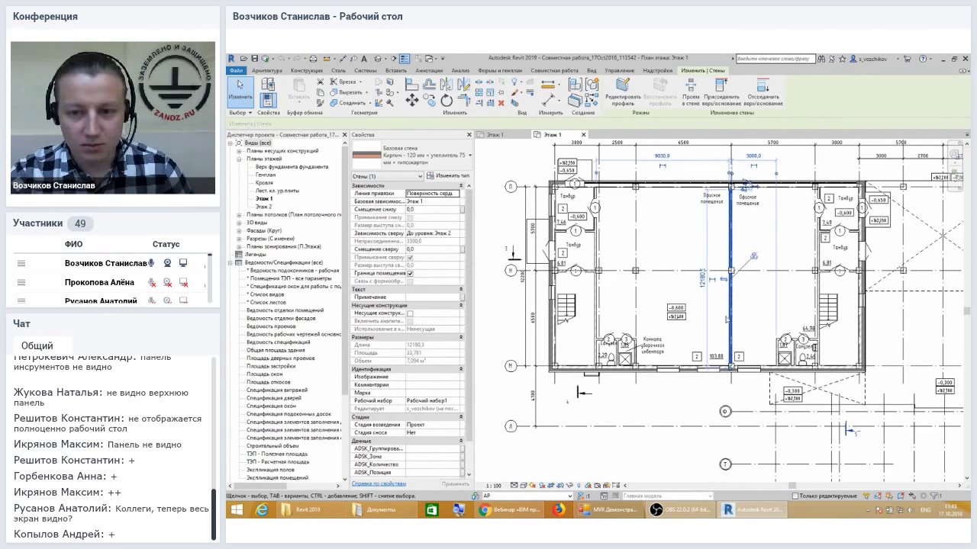
{"action": "scroll", "coordinate": [730, 288], "scroll_direction": "up", "scroll_amount": 1}
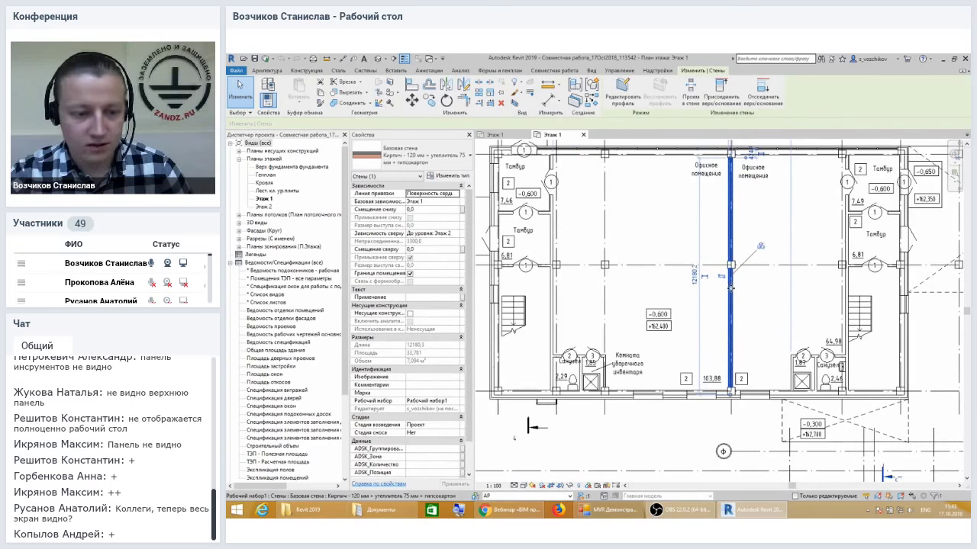
{"action": "left_click", "coordinate": [433, 403]}
{"action": "left_click", "coordinate": [608, 439]}
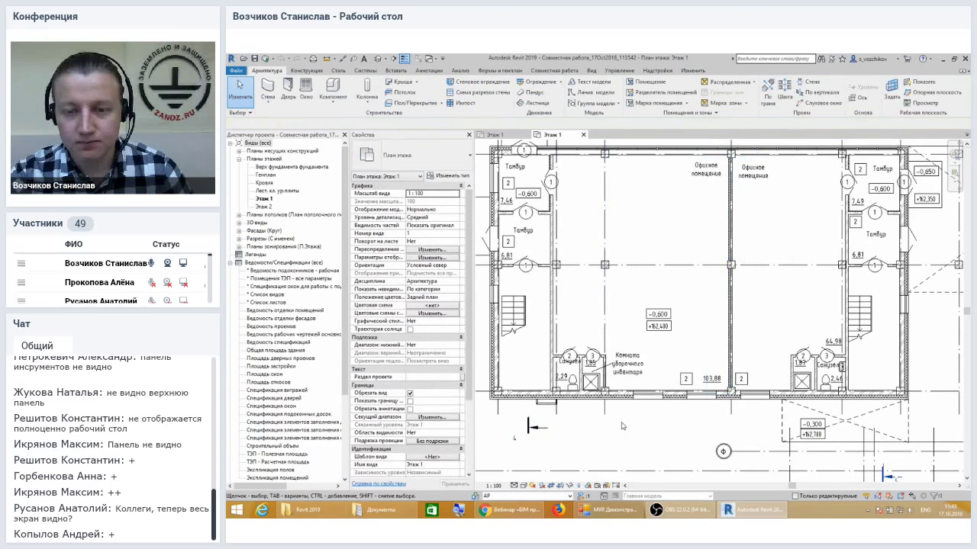
{"action": "scroll", "coordinate": [634, 381], "scroll_direction": "down", "scroll_amount": 2}
{"action": "scroll", "coordinate": [634, 381], "scroll_direction": "down", "scroll_amount": 2}
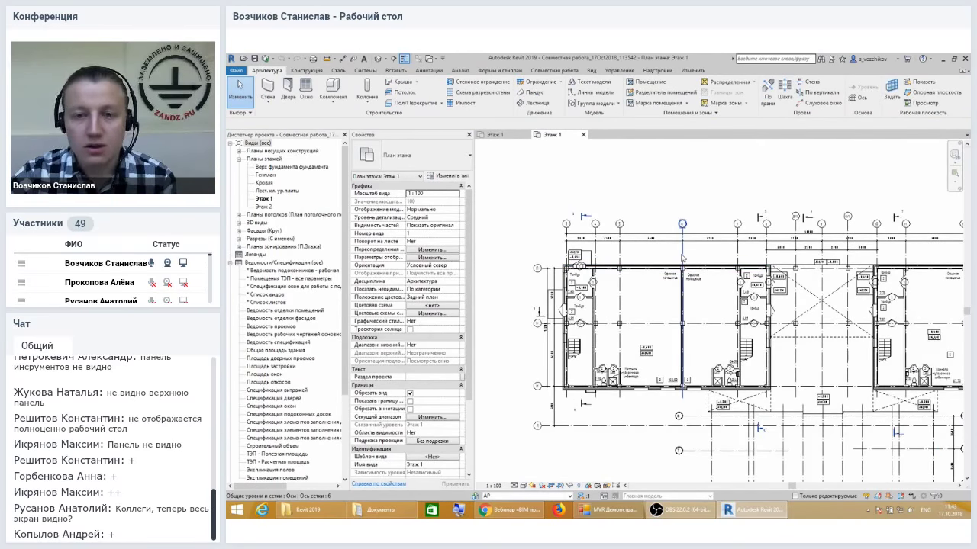
{"action": "mouse_move", "coordinate": [682, 258]}
{"action": "middle_mouse_down"}
{"action": "mouse_move", "coordinate": [677, 206]}
{"action": "mouse_move", "coordinate": [691, 243]}
{"action": "middle_mouse_up"}
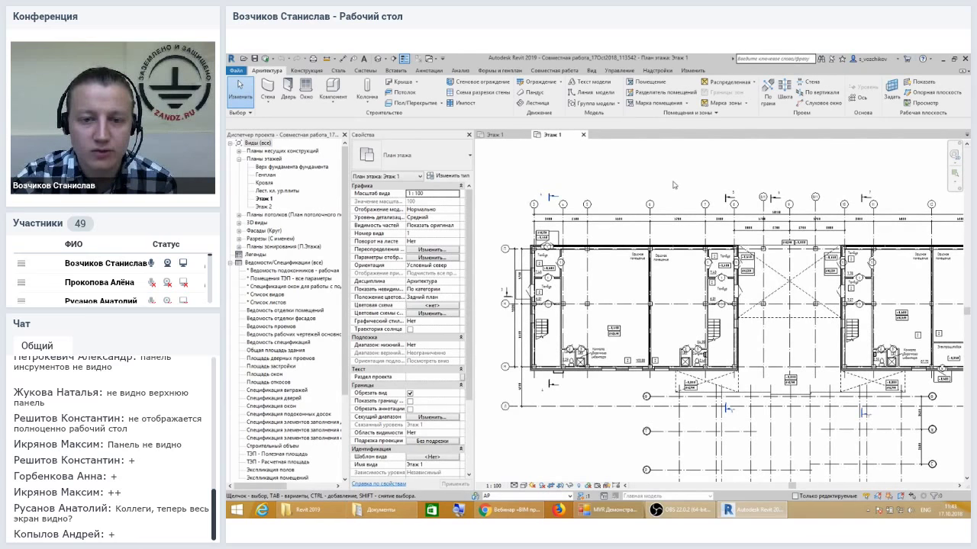
{"action": "scroll", "coordinate": [675, 193], "scroll_direction": "down", "scroll_amount": 1}
{"action": "scroll", "coordinate": [671, 193], "scroll_direction": "down", "scroll_amount": 1}
{"action": "scroll", "coordinate": [664, 193], "scroll_direction": "down", "scroll_amount": 1}
{"action": "scroll", "coordinate": [656, 193], "scroll_direction": "up", "scroll_amount": 1}
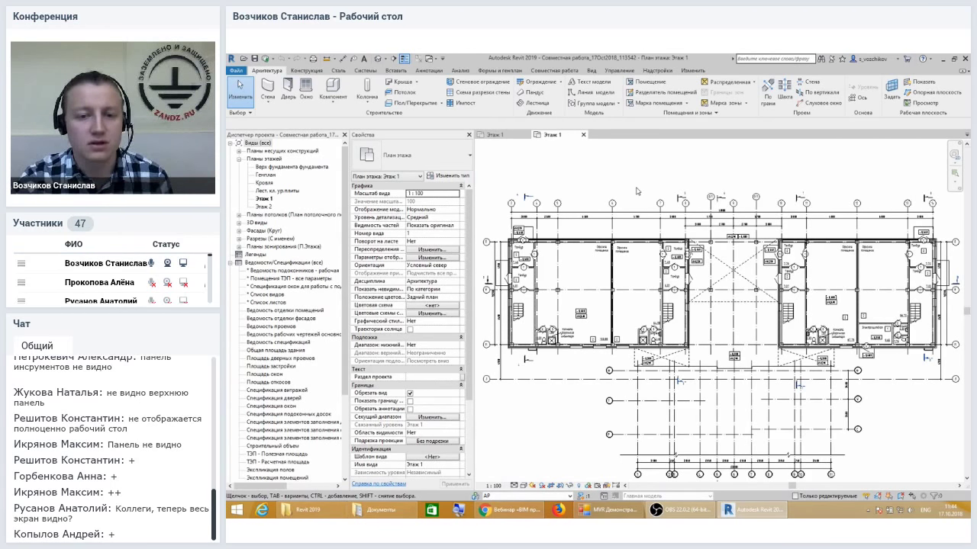
{"action": "scroll", "coordinate": [622, 208], "scroll_direction": "up", "scroll_amount": 5}
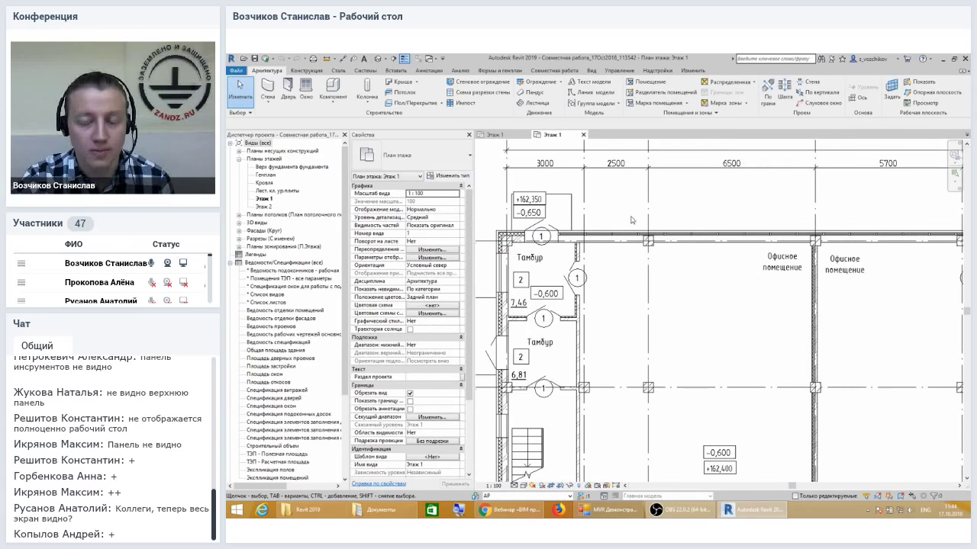
{"action": "scroll", "coordinate": [631, 221], "scroll_direction": "down", "scroll_amount": 5}
{"action": "scroll", "coordinate": [641, 195], "scroll_direction": "down", "scroll_amount": 1}
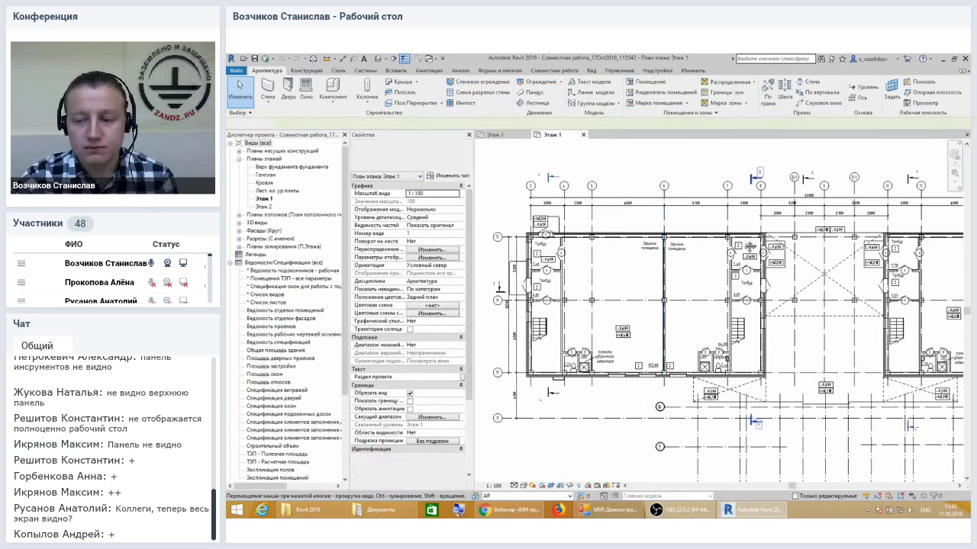
{"action": "middle_click_drag", "start_coordinate": [728, 228], "coordinate": [699, 222]}
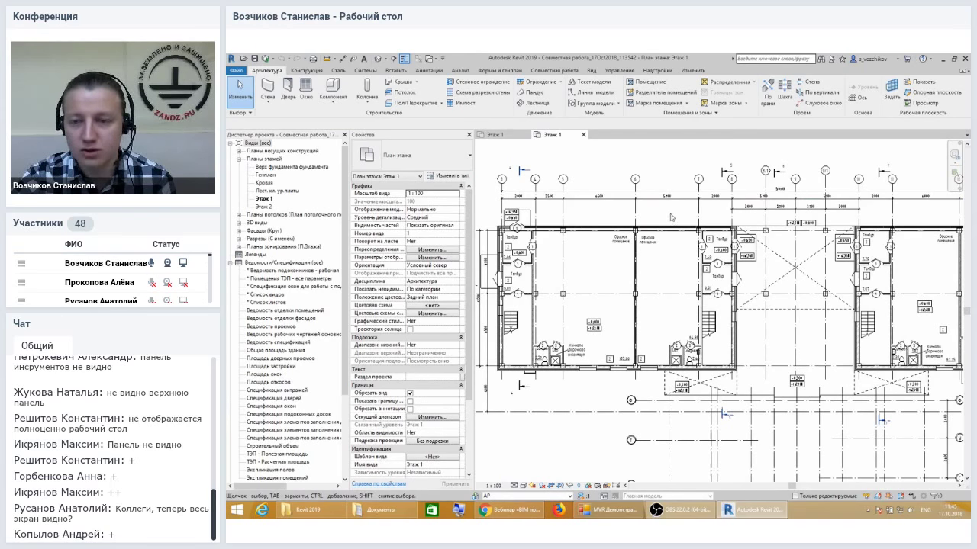
{"action": "scroll", "coordinate": [671, 206], "scroll_direction": "down", "scroll_amount": 1}
{"action": "scroll", "coordinate": [610, 255], "scroll_direction": "down", "scroll_amount": 1}
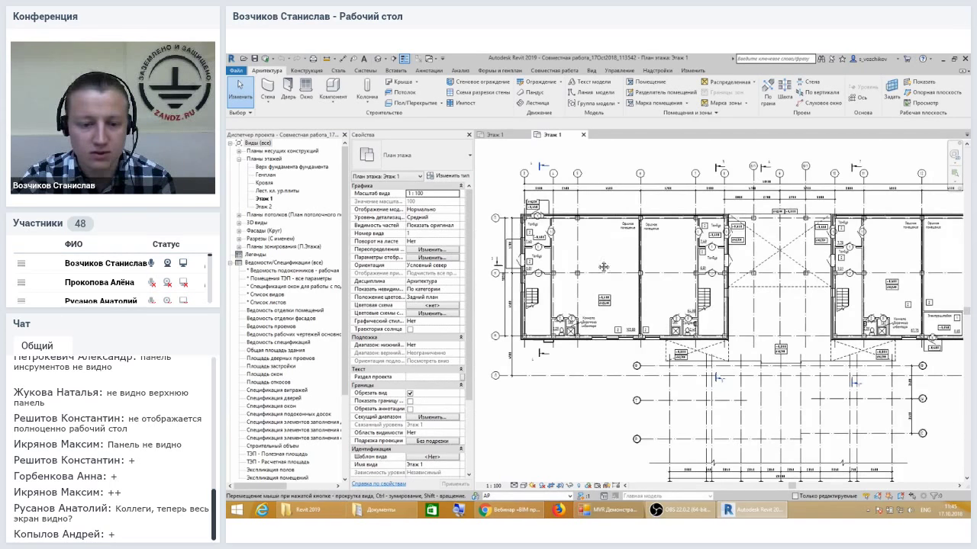
{"action": "middle_click_drag", "start_coordinate": [603, 267], "coordinate": [627, 268]}
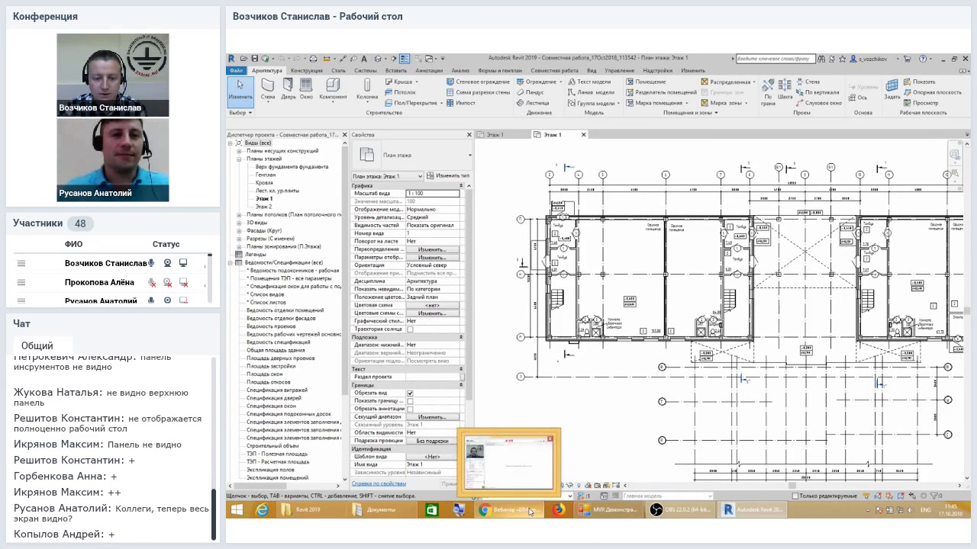
{"action": "left_click", "coordinate": [505, 509]}
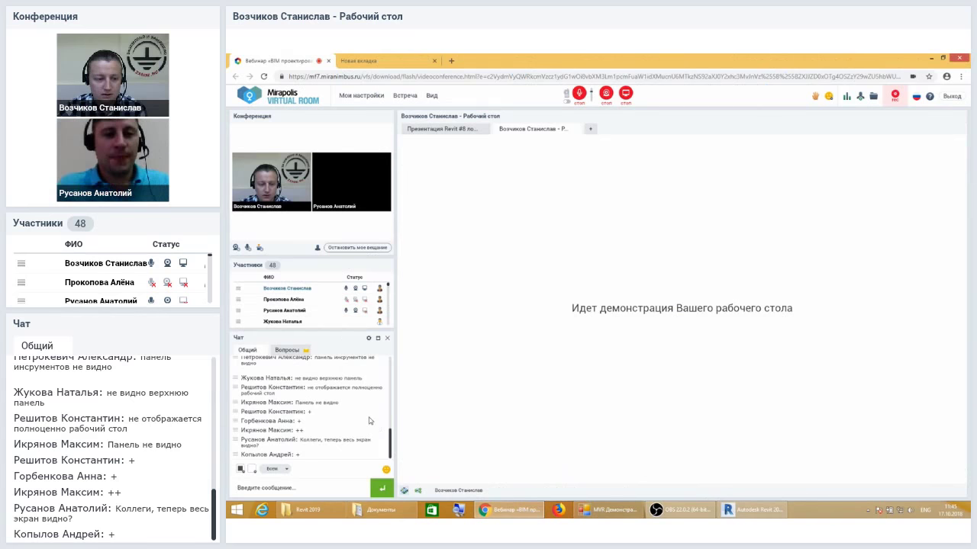
{"action": "left_click", "coordinate": [290, 350]}
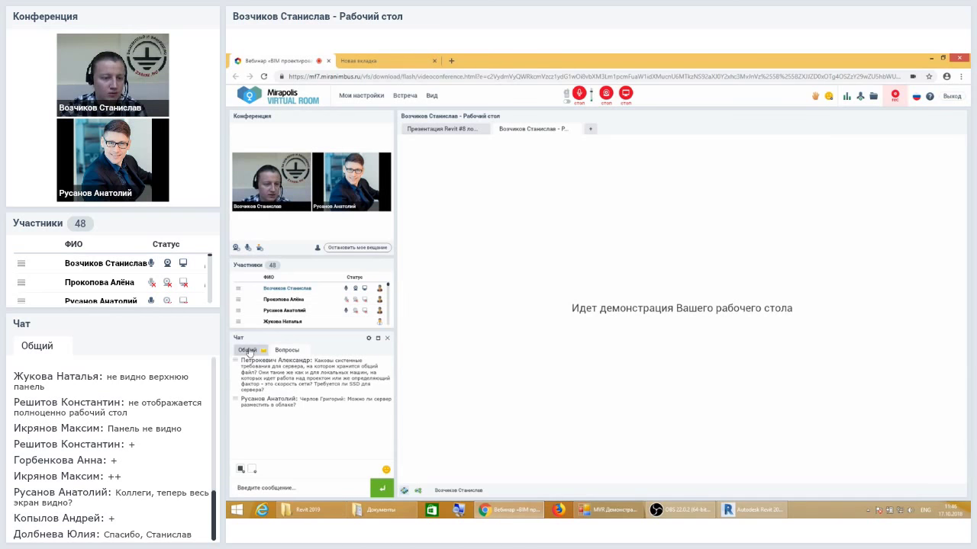
{"action": "left_click", "coordinate": [247, 350]}
{"action": "left_click", "coordinate": [287, 351]}
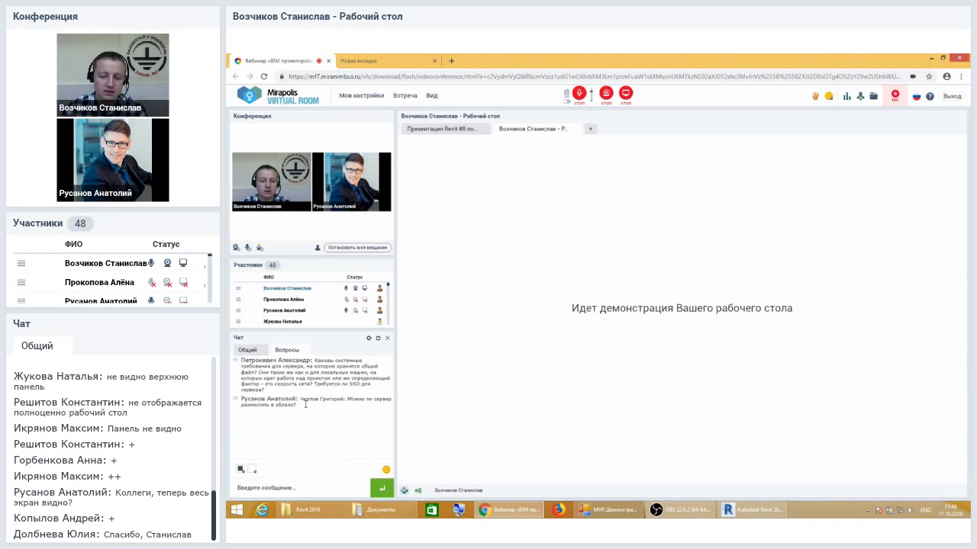
{"action": "left_click", "coordinate": [771, 509]}
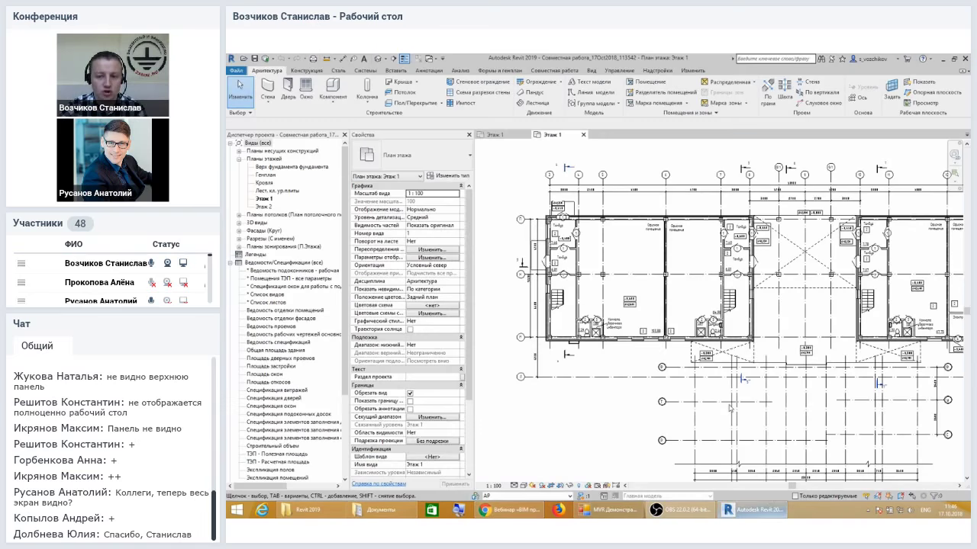
Step: Adjust the floor plan view, then show the File menu's Открыть submenu of file-type options
{"action": "scroll", "coordinate": [649, 308], "scroll_direction": "down", "scroll_amount": 1}
{"action": "scroll", "coordinate": [649, 309], "scroll_direction": "down", "scroll_amount": 1}
{"action": "scroll", "coordinate": [650, 308], "scroll_direction": "up", "scroll_amount": 1}
{"action": "scroll", "coordinate": [664, 310], "scroll_direction": "up", "scroll_amount": 1}
{"action": "scroll", "coordinate": [679, 313], "scroll_direction": "up", "scroll_amount": 1}
{"action": "middle_click_drag", "start_coordinate": [686, 315], "coordinate": [697, 306]}
{"action": "scroll", "coordinate": [697, 306], "scroll_direction": "down", "scroll_amount": 1}
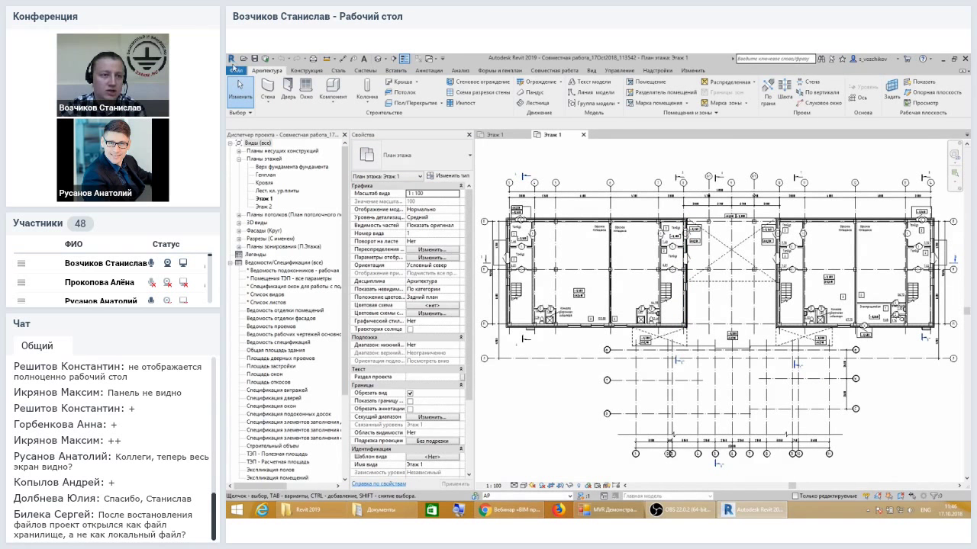
{"action": "left_click", "coordinate": [236, 71]}
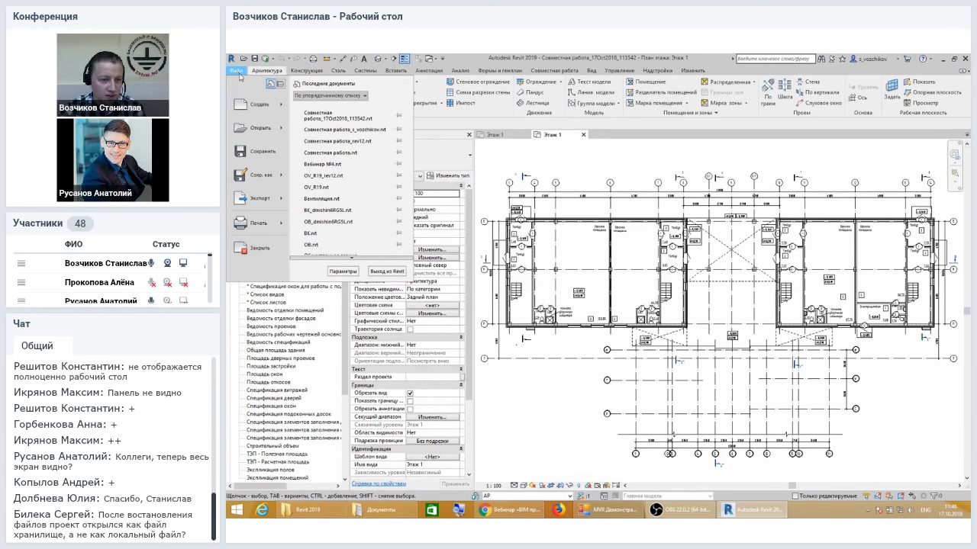
{"action": "mouse_move", "coordinate": [260, 127]}
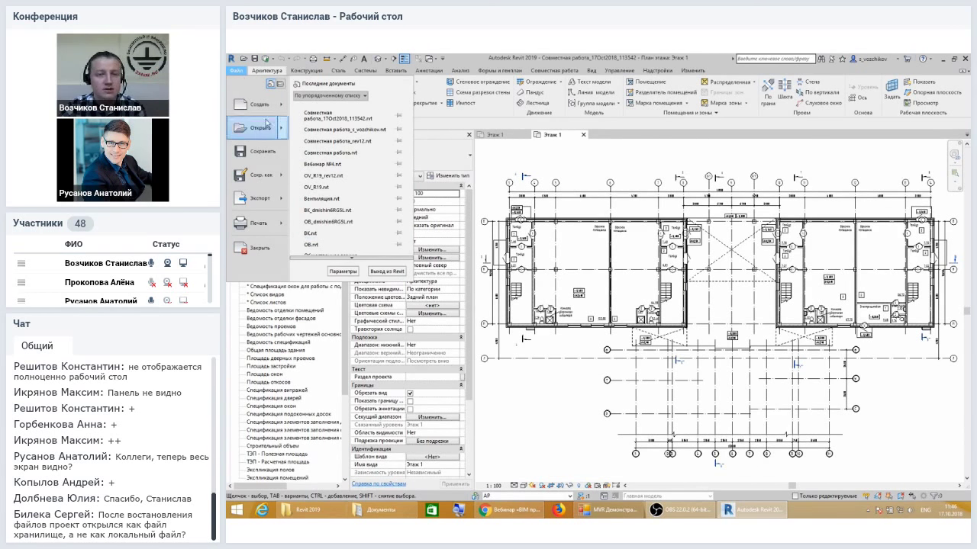
{"action": "left_click", "coordinate": [430, 62]}
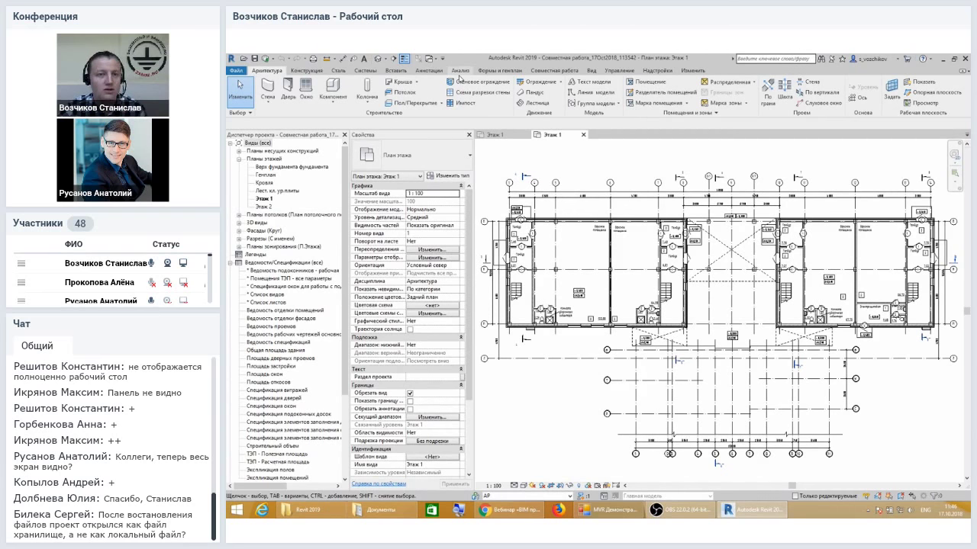
{"action": "left_click", "coordinate": [236, 79]}
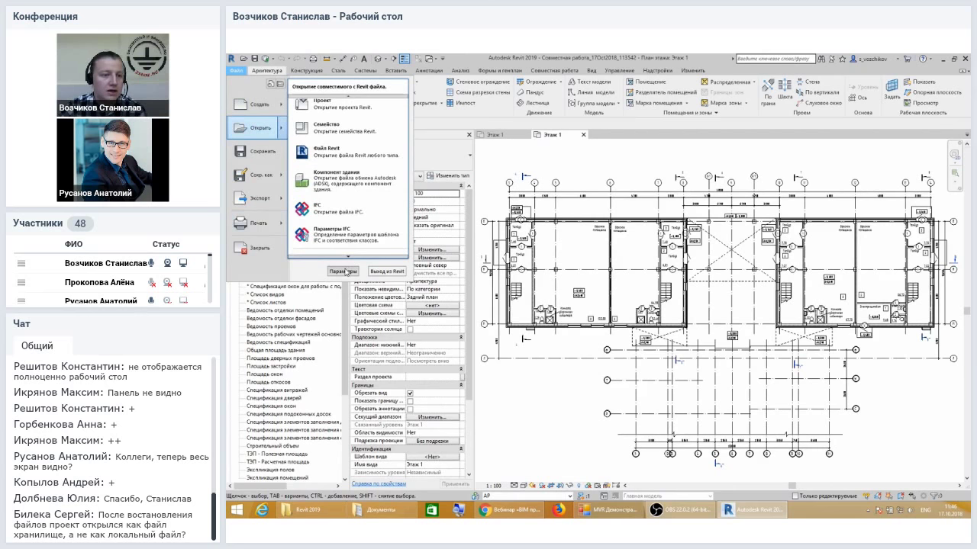
{"action": "left_click", "coordinate": [263, 132]}
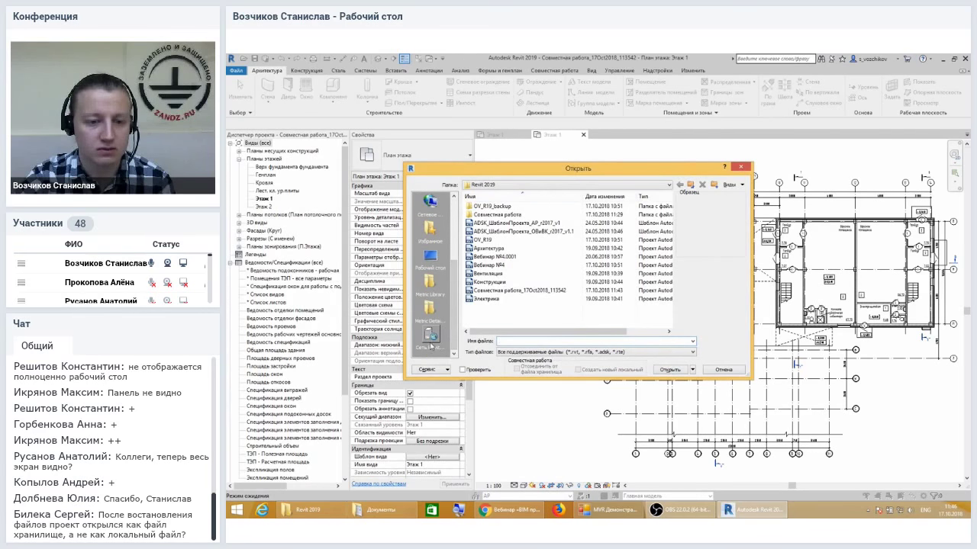
{"action": "left_click", "coordinate": [432, 342]}
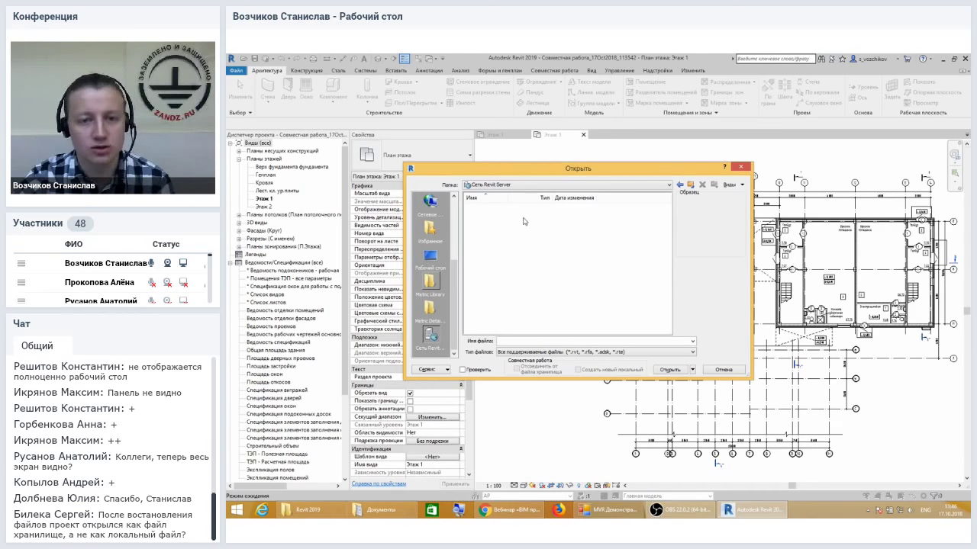
{"action": "mouse_move", "coordinate": [500, 172]}
{"action": "left_mouse_down"}
{"action": "mouse_move", "coordinate": [574, 154]}
{"action": "mouse_move", "coordinate": [547, 153]}
{"action": "left_mouse_up"}
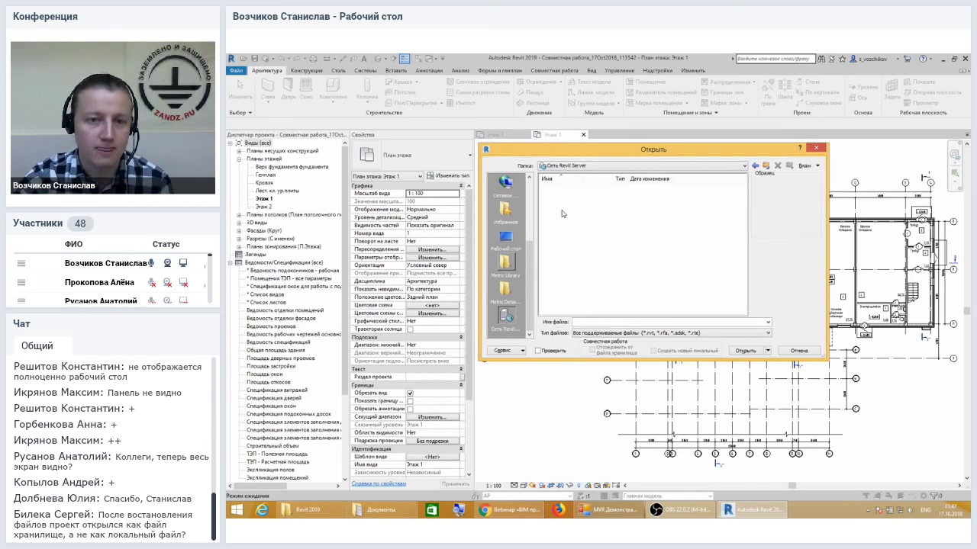
{"action": "left_click_drag", "start_coordinate": [552, 152], "coordinate": [551, 150]}
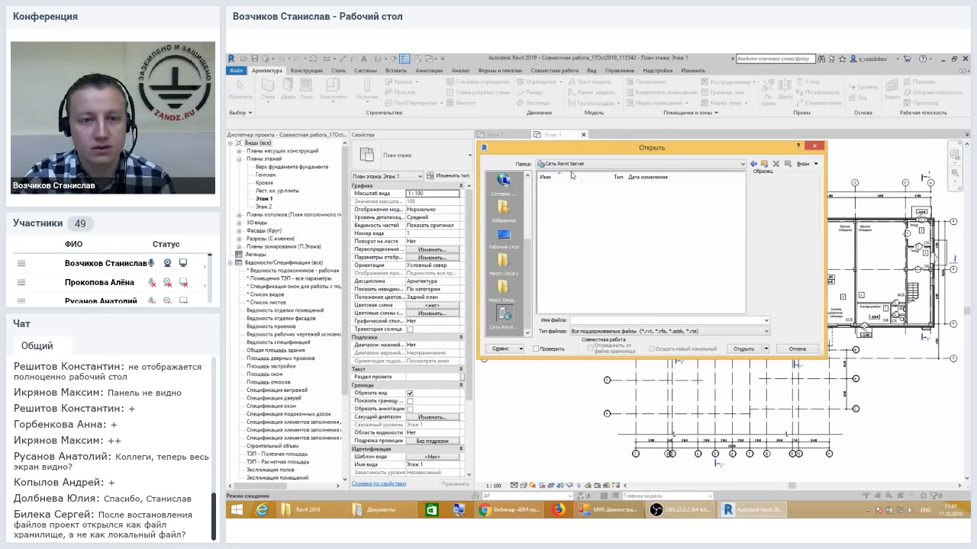
{"action": "left_click_drag", "start_coordinate": [563, 150], "coordinate": [564, 151]}
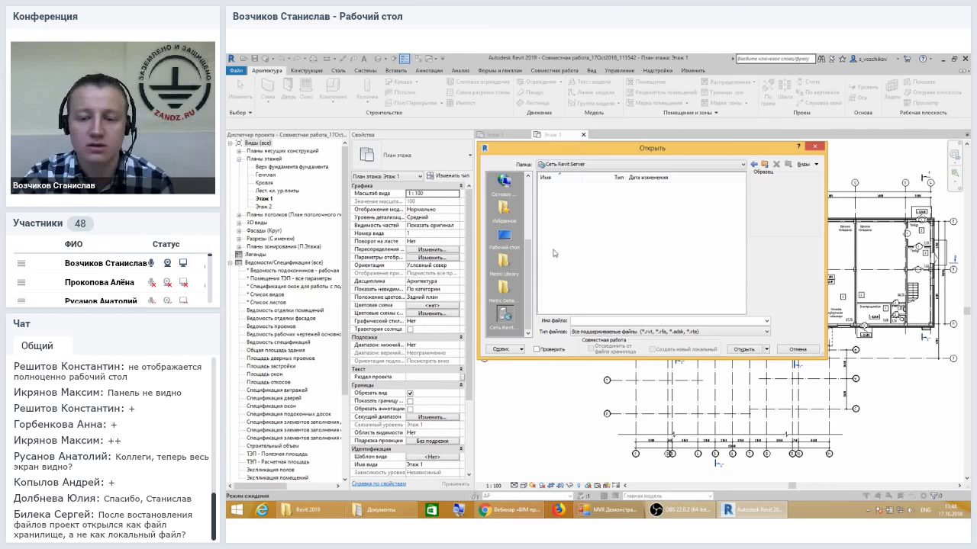
{"action": "left_click_drag", "start_coordinate": [609, 154], "coordinate": [609, 153]}
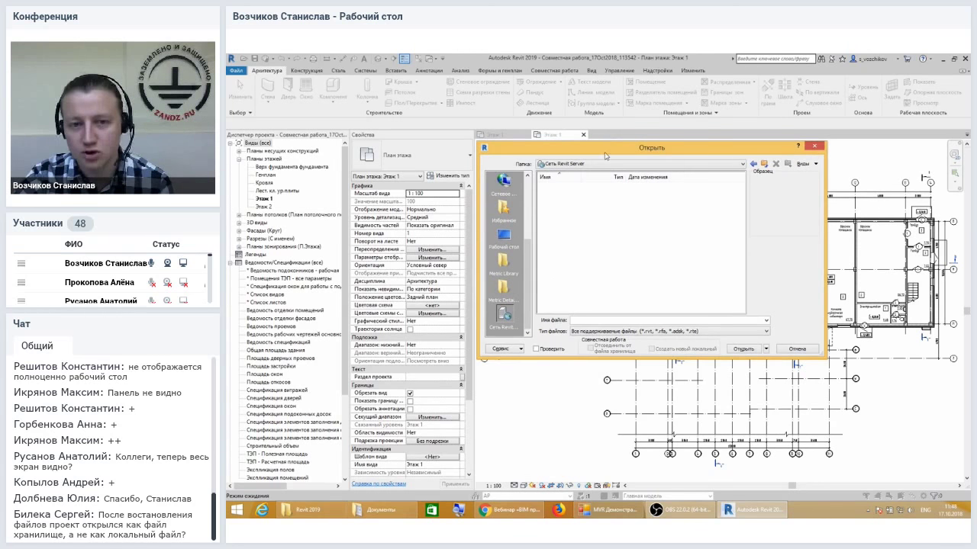
{"action": "left_click_drag", "start_coordinate": [605, 152], "coordinate": [605, 152]}
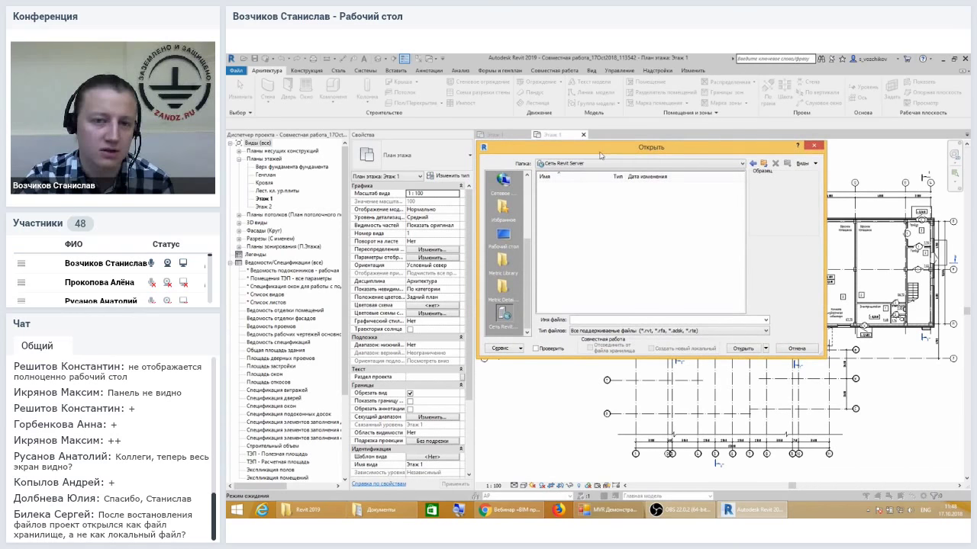
{"action": "left_click_drag", "start_coordinate": [593, 150], "coordinate": [593, 151]}
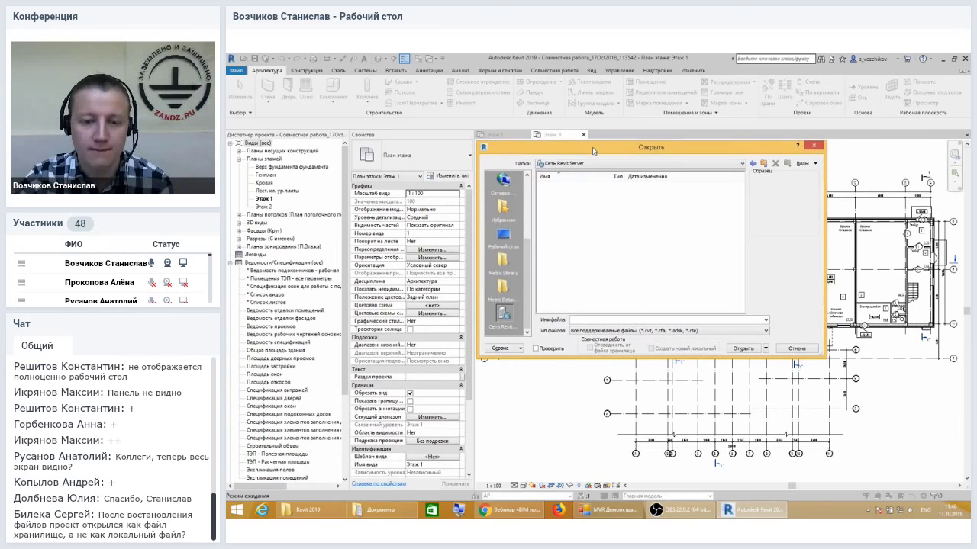
Step: Check the webinar chat's Общий and Вопросы tabs in Chrome, then return to Revit
{"action": "left_click", "coordinate": [525, 512]}
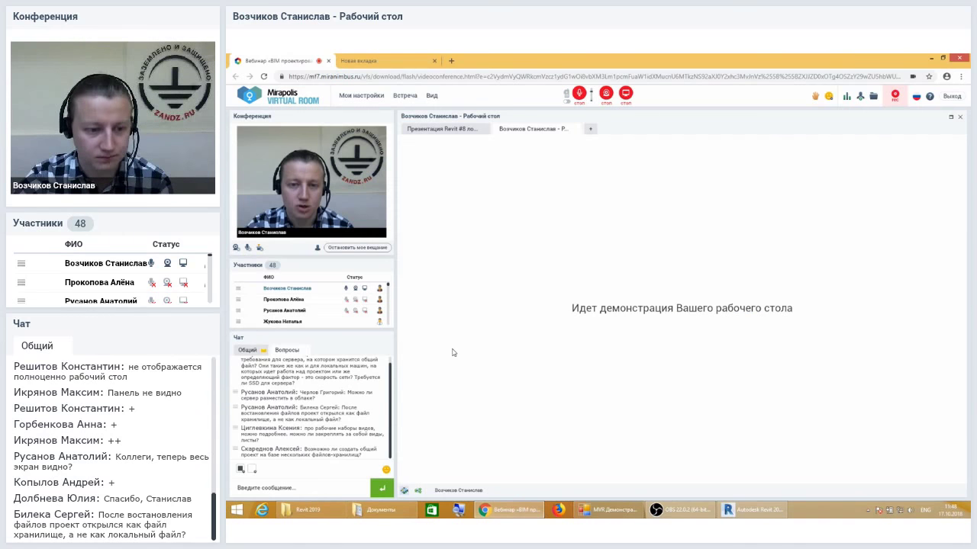
{"action": "scroll", "coordinate": [263, 358], "scroll_direction": "up", "scroll_amount": 1}
{"action": "scroll", "coordinate": [264, 358], "scroll_direction": "down", "scroll_amount": 1}
{"action": "left_click", "coordinate": [249, 350]}
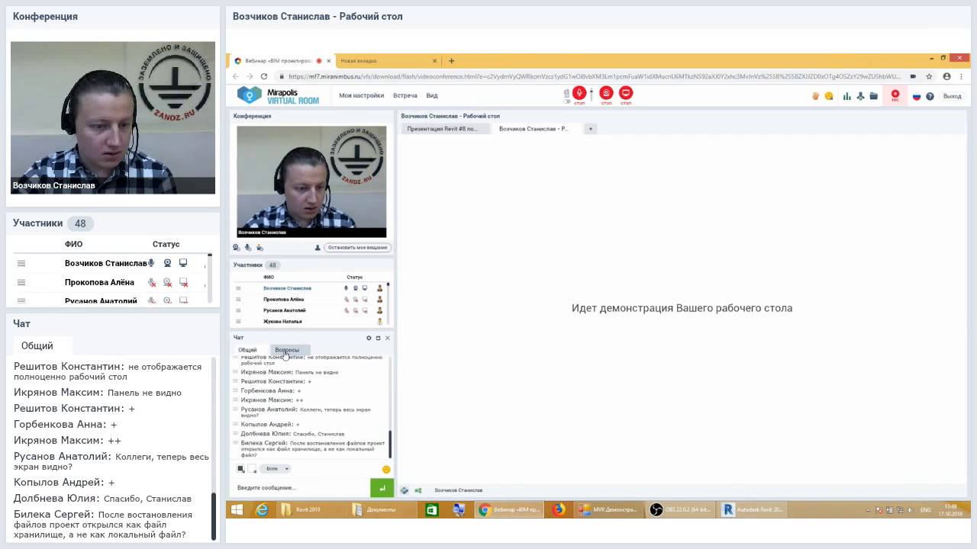
{"action": "left_click", "coordinate": [285, 351]}
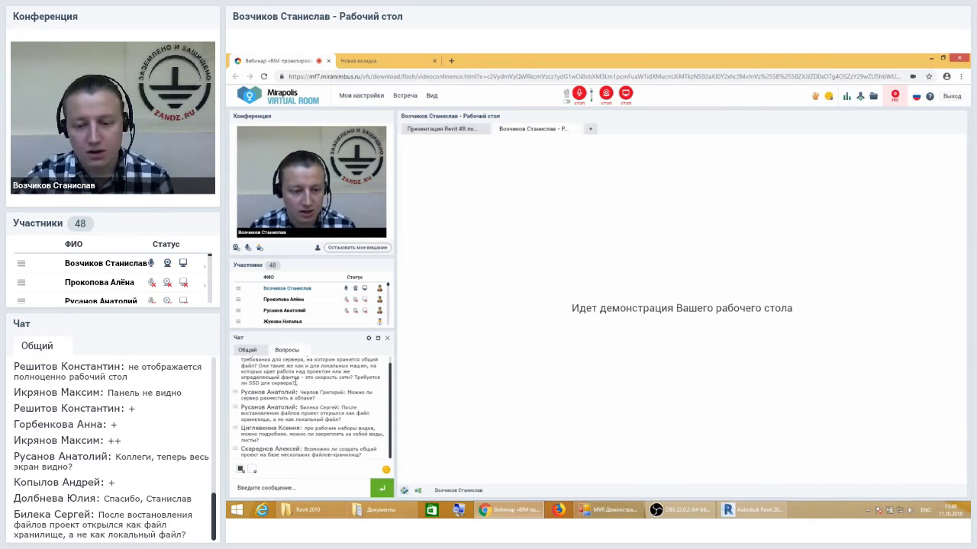
{"action": "left_click", "coordinate": [752, 509]}
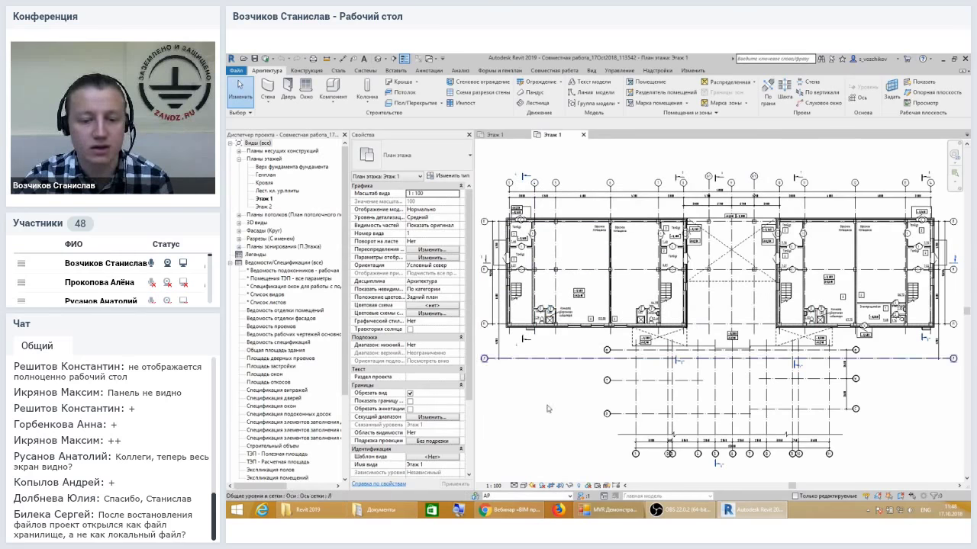
Step: Switch to the webinar in Chrome before returning to Revit's Этаж 11 plan
{"action": "left_click", "coordinate": [510, 510]}
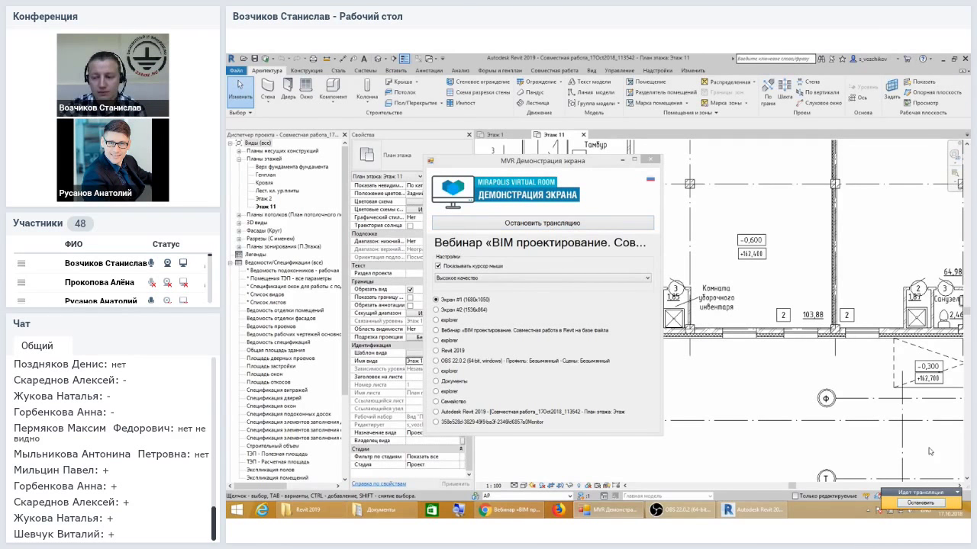
Step: Minimize the MVR demonstration window, pan the Этаж 11 plan, and select sheet 1 under Листы
{"action": "left_click", "coordinate": [622, 175]}
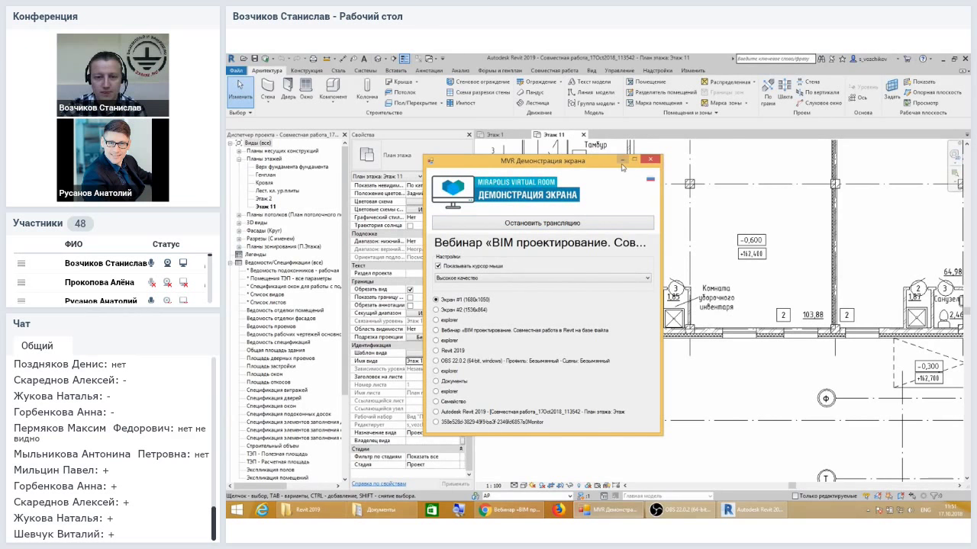
{"action": "left_click", "coordinate": [622, 159]}
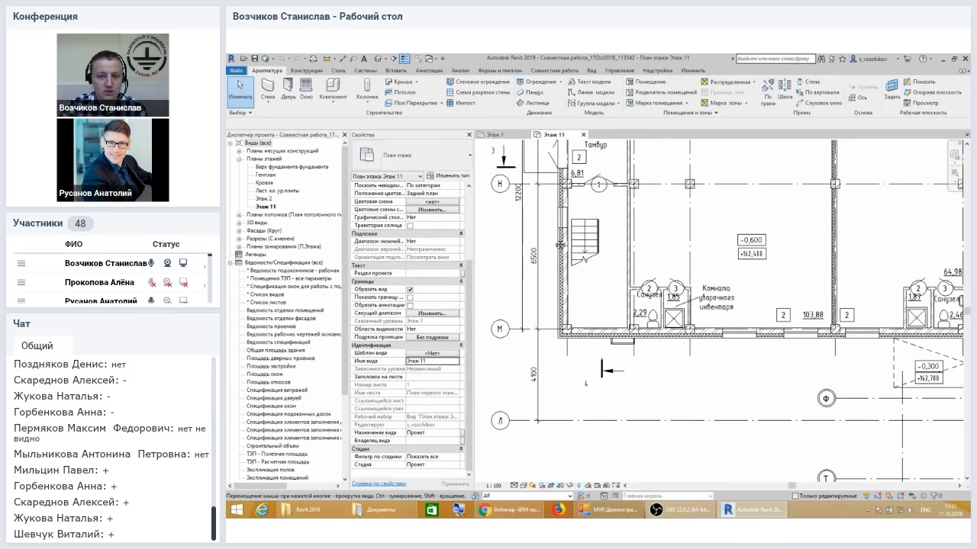
{"action": "middle_click_drag", "start_coordinate": [516, 237], "coordinate": [521, 250]}
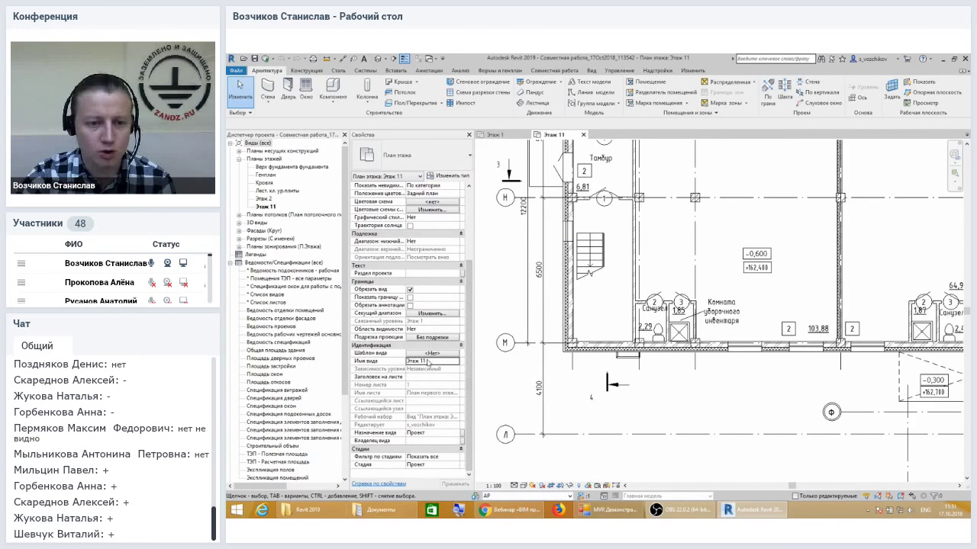
{"action": "scroll", "coordinate": [423, 229], "scroll_direction": "up", "scroll_amount": 5}
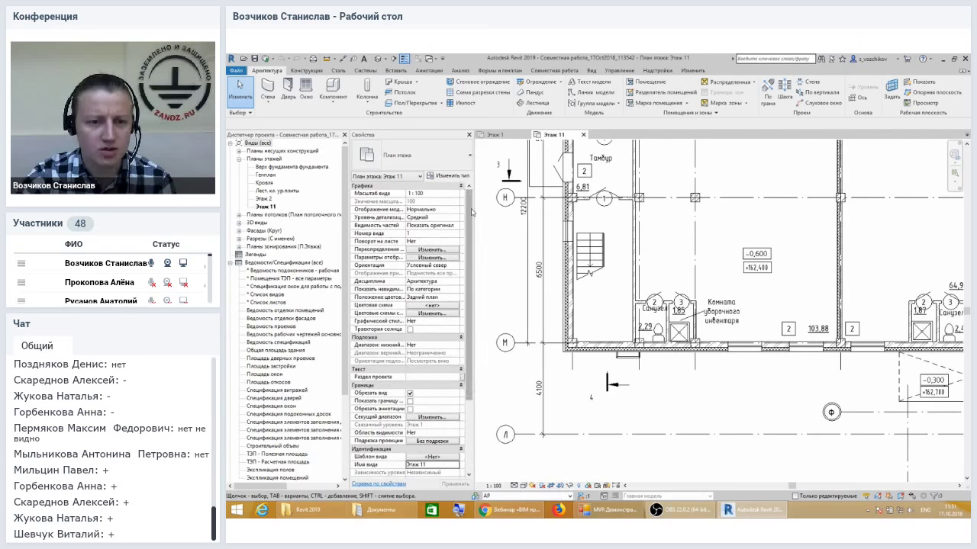
{"action": "scroll", "coordinate": [435, 305], "scroll_direction": "down", "scroll_amount": 2}
{"action": "scroll", "coordinate": [446, 367], "scroll_direction": "down", "scroll_amount": 3}
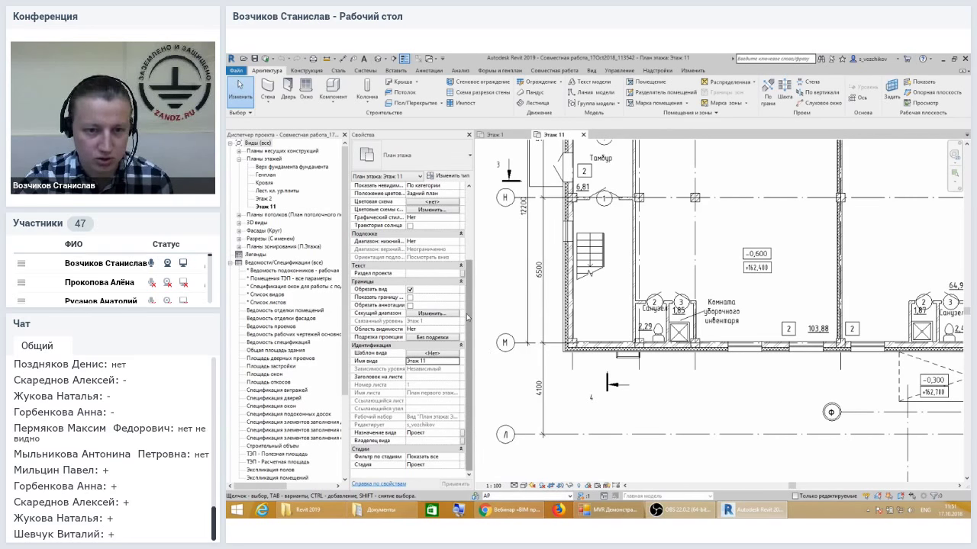
{"action": "mouse_move", "coordinate": [471, 292]}
{"action": "left_mouse_down"}
{"action": "mouse_move", "coordinate": [472, 224]}
{"action": "mouse_move", "coordinate": [471, 293]}
{"action": "left_mouse_up"}
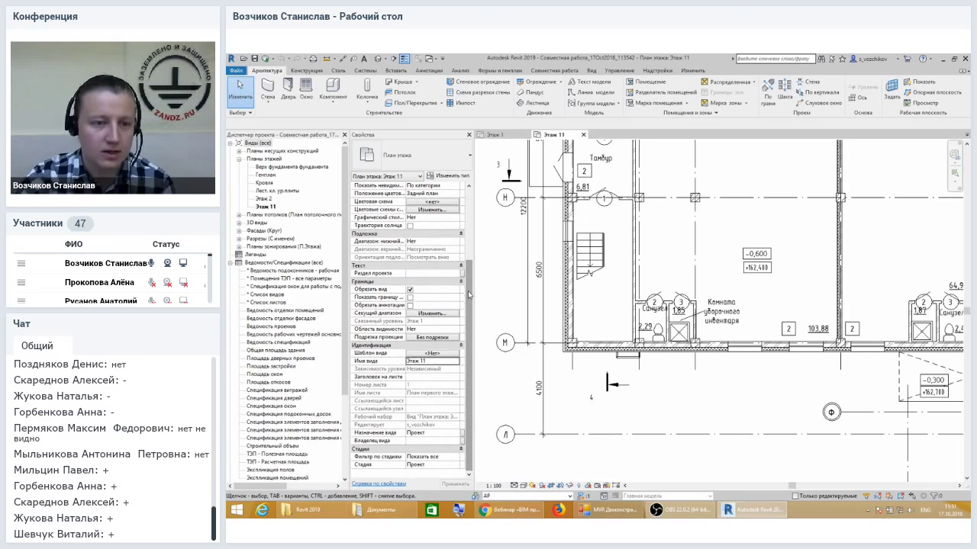
{"action": "scroll", "coordinate": [341, 252], "scroll_direction": "down", "scroll_amount": 5}
{"action": "left_click", "coordinate": [275, 399]}
Step: Open sheet 1 - План первого этажа на отм. -0,600, select its title block, then view Вопросы chat
{"action": "double_click", "coordinate": [275, 399]}
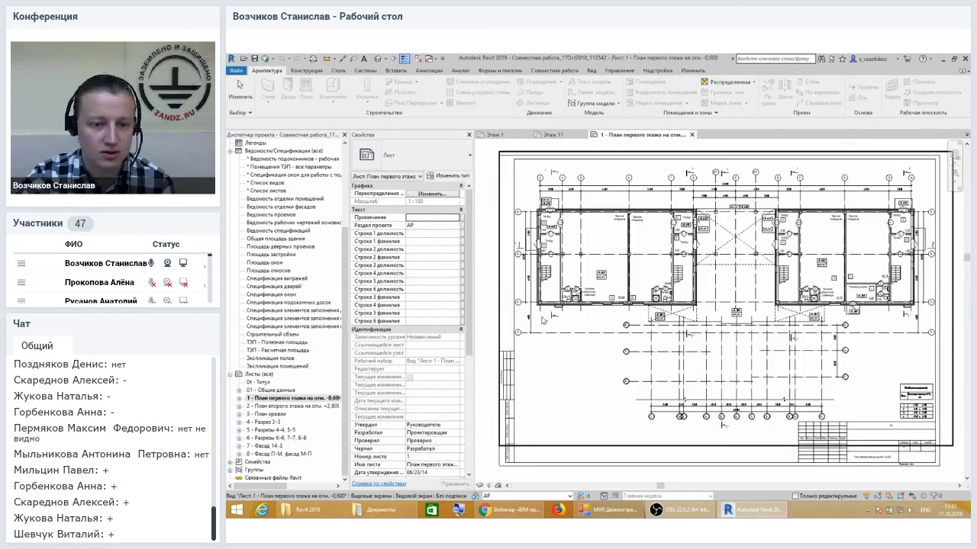
{"action": "mouse_move", "coordinate": [468, 419]}
{"action": "left_mouse_down"}
{"action": "mouse_move", "coordinate": [474, 296]}
{"action": "mouse_move", "coordinate": [481, 348]}
{"action": "left_mouse_up"}
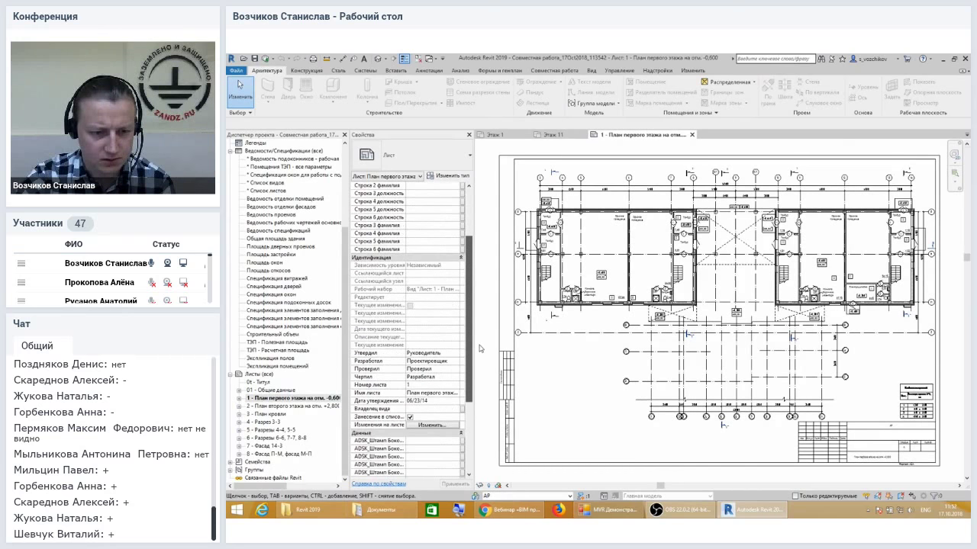
{"action": "left_click_drag", "start_coordinate": [480, 348], "coordinate": [485, 431]}
{"action": "left_click", "coordinate": [500, 344]}
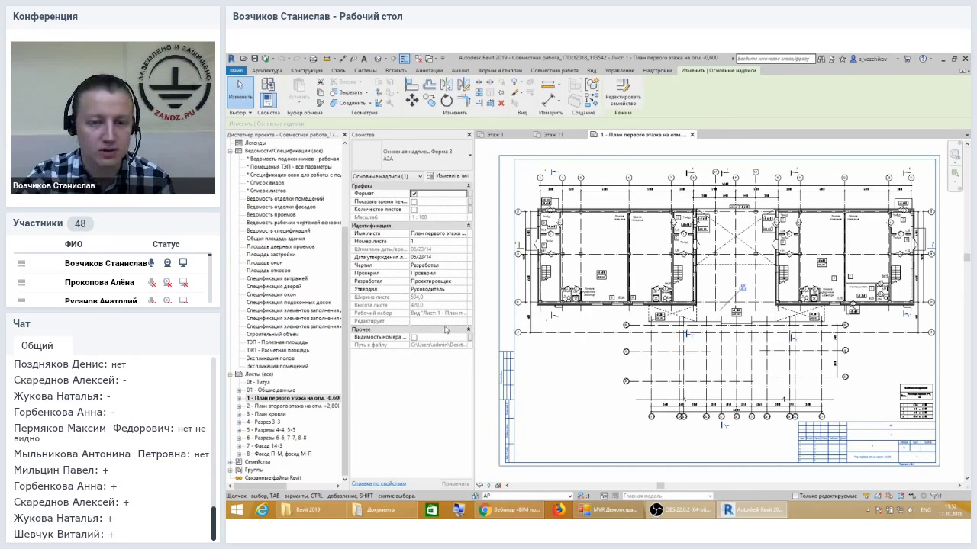
{"action": "left_click", "coordinate": [520, 514]}
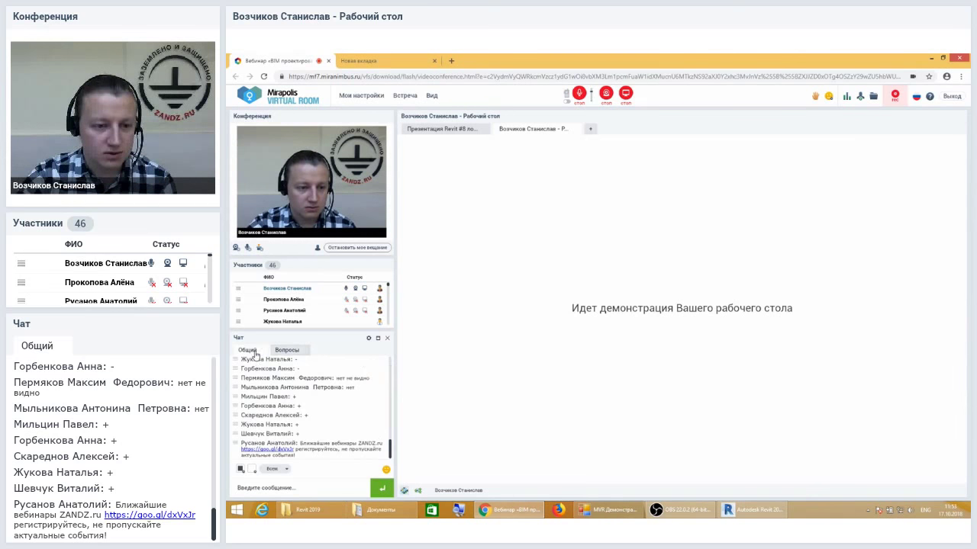
{"action": "mouse_move", "coordinate": [390, 404]}
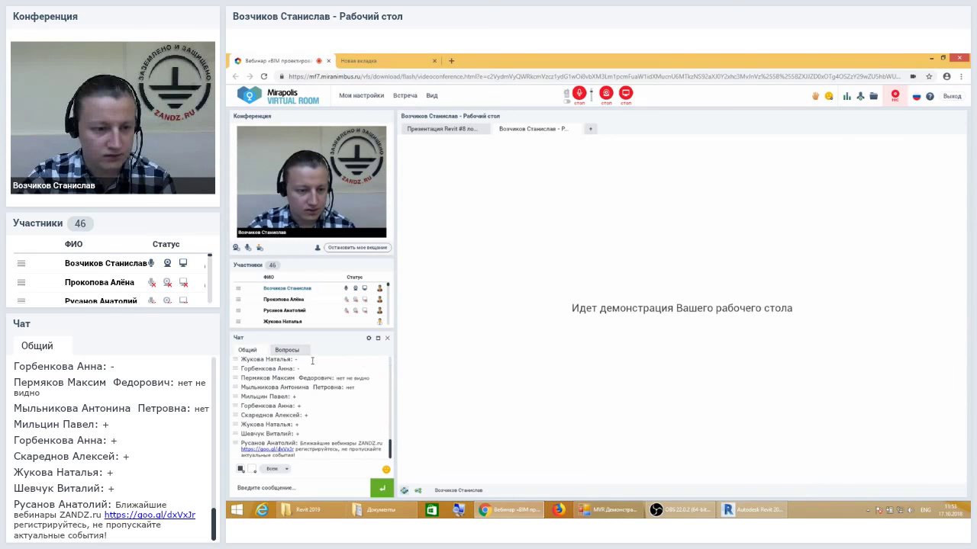
{"action": "left_click", "coordinate": [287, 350]}
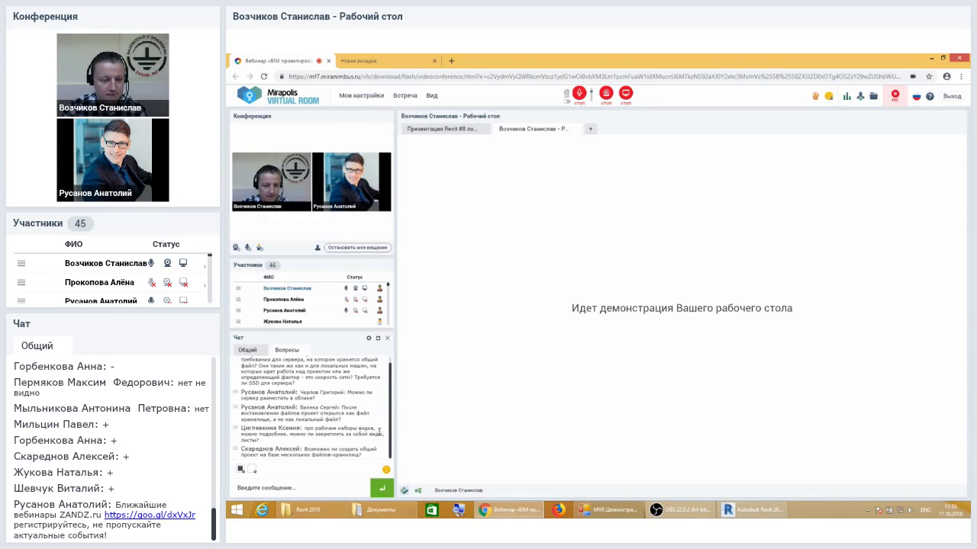
{"action": "mouse_move", "coordinate": [754, 510]}
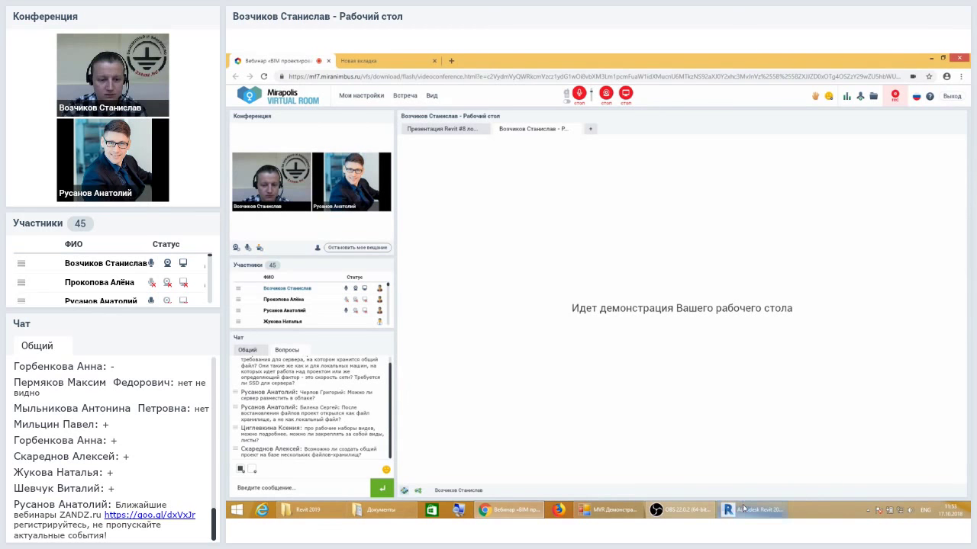
{"action": "left_click", "coordinate": [745, 510]}
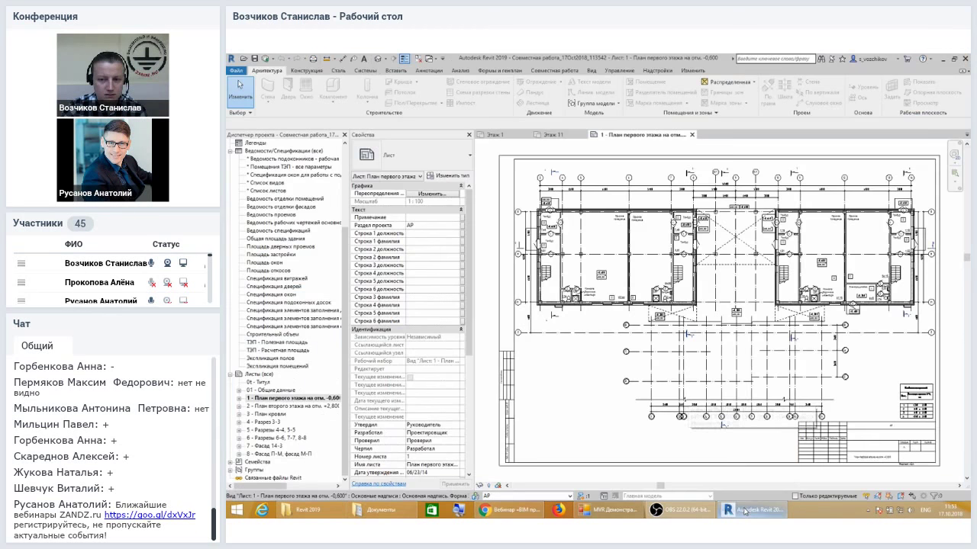
{"action": "left_click", "coordinate": [950, 331]}
{"action": "key", "text": "z"}
{"action": "key", "text": "f"}
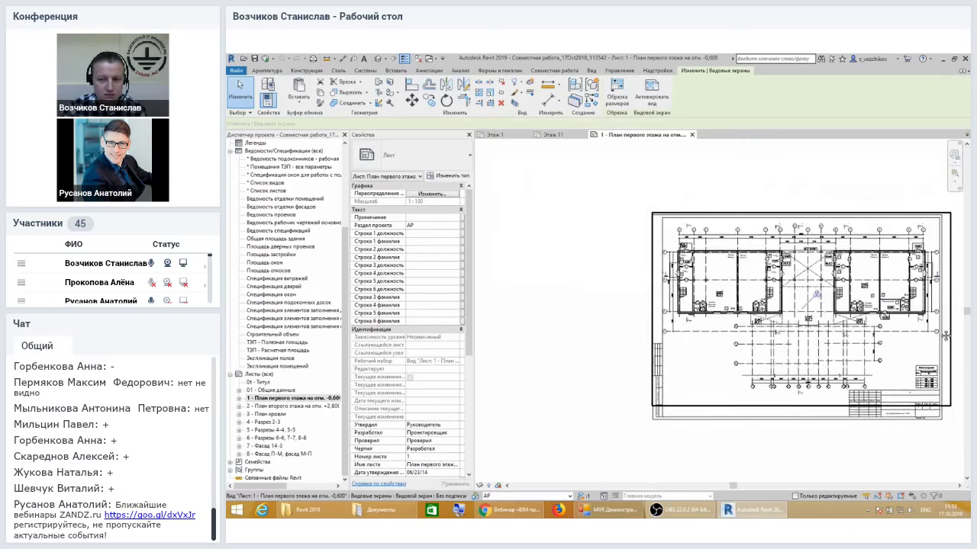
{"action": "left_click", "coordinate": [873, 440]}
{"action": "scroll", "coordinate": [873, 440], "scroll_direction": "up", "scroll_amount": 1}
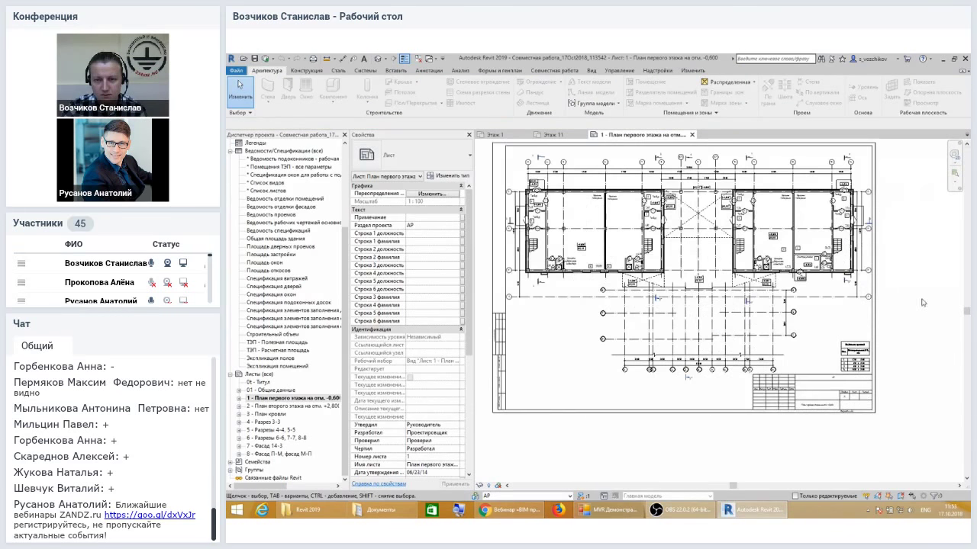
{"action": "middle_click_drag", "start_coordinate": [921, 305], "coordinate": [927, 321]}
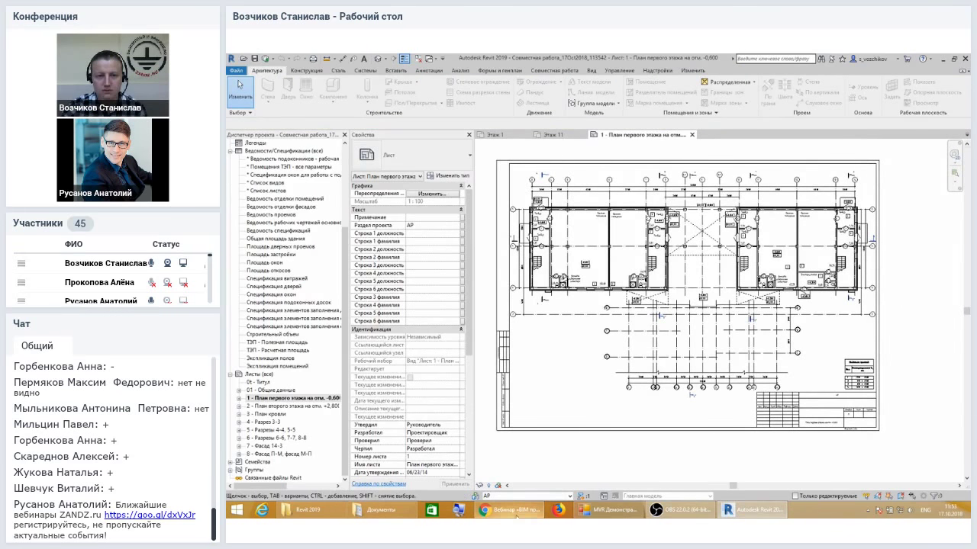
{"action": "left_click", "coordinate": [510, 510]}
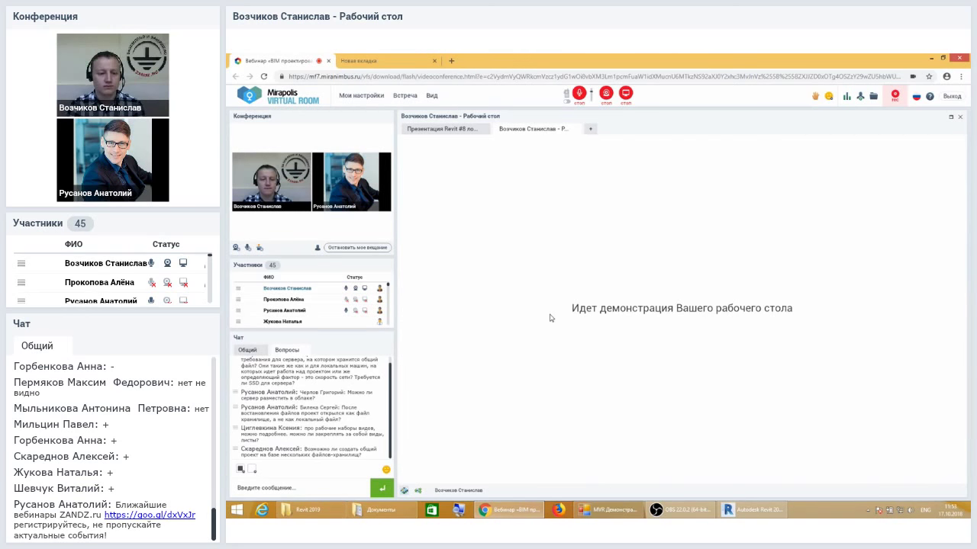